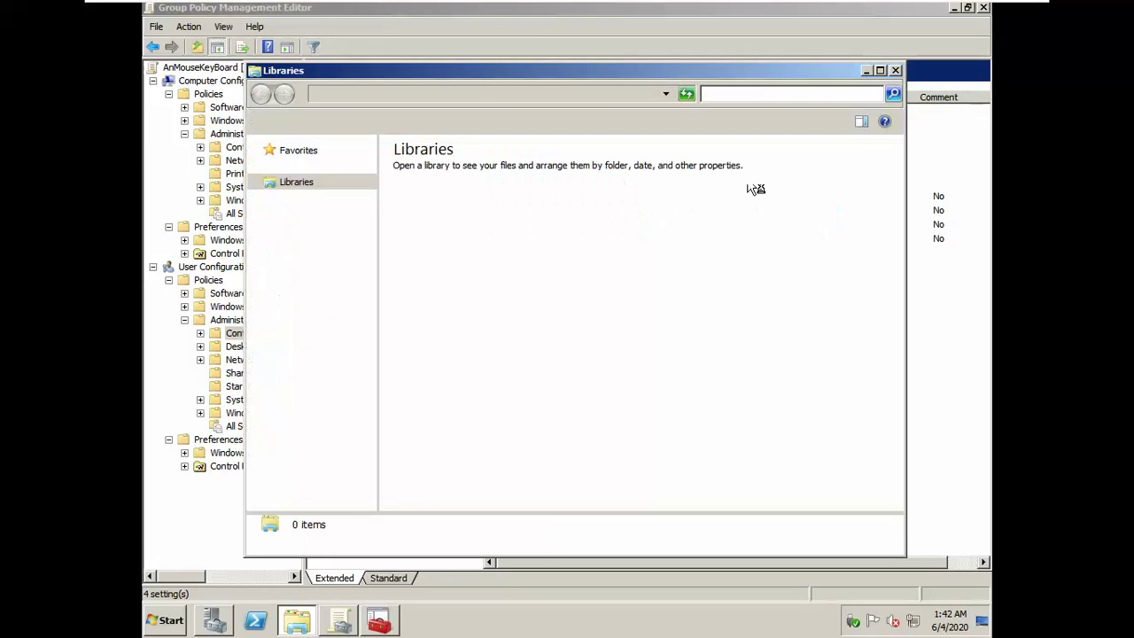
Step: Create a new empty folder named Home on Local Disk (C:)
{"action": "left_click", "coordinate": [880, 71]}
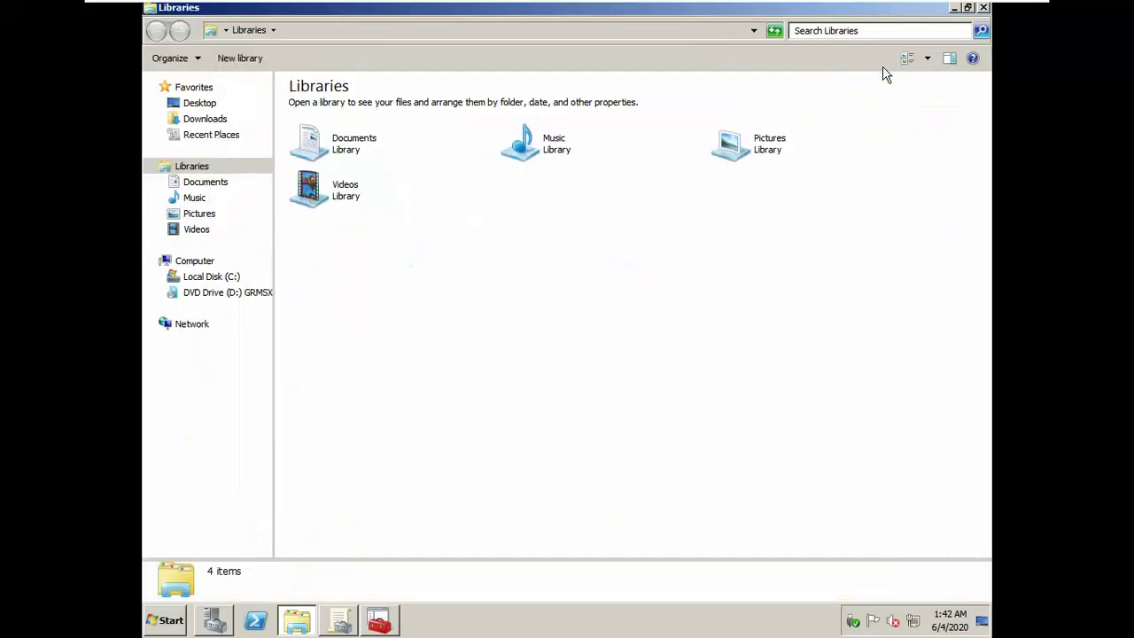
{"action": "left_click", "coordinate": [205, 279]}
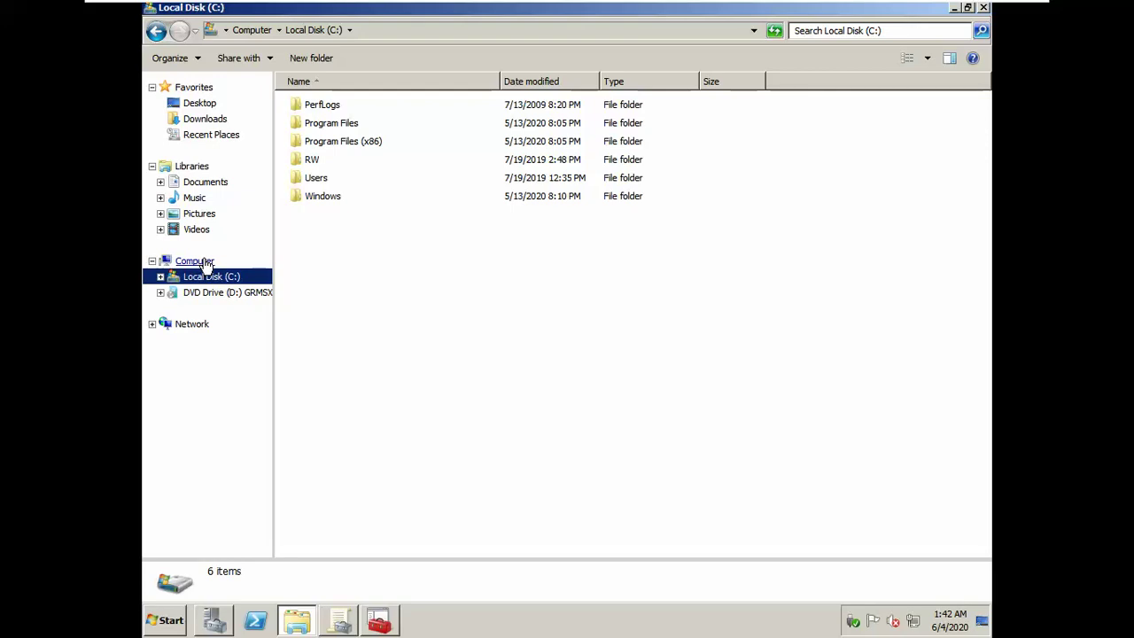
{"action": "right_click", "coordinate": [389, 288]}
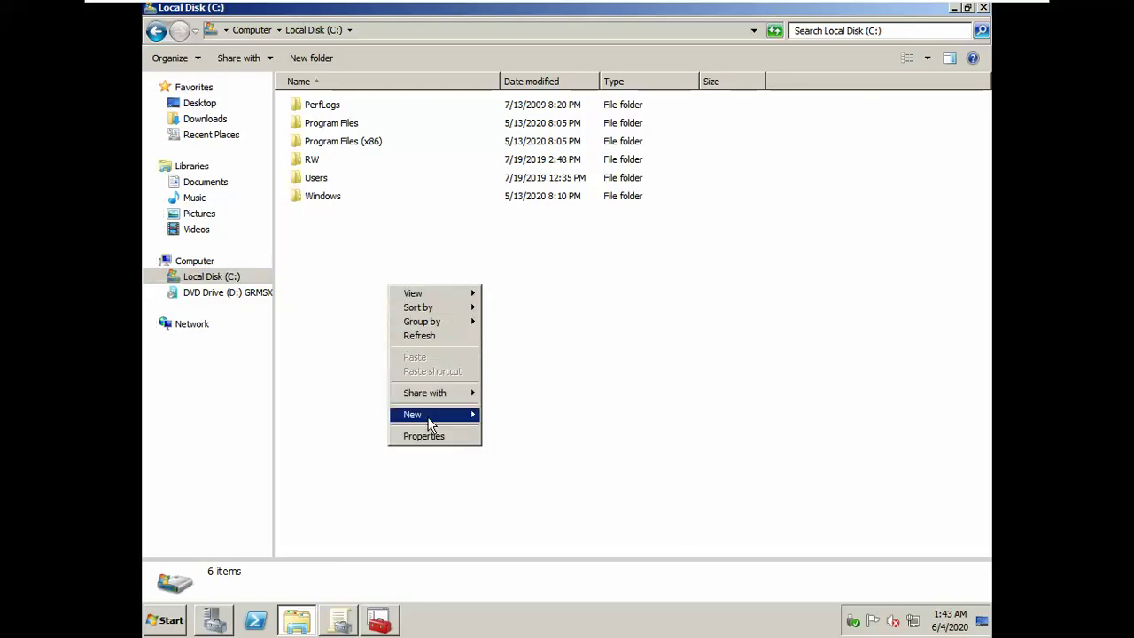
{"action": "mouse_move", "coordinate": [459, 424]}
{"action": "left_click", "coordinate": [505, 416]}
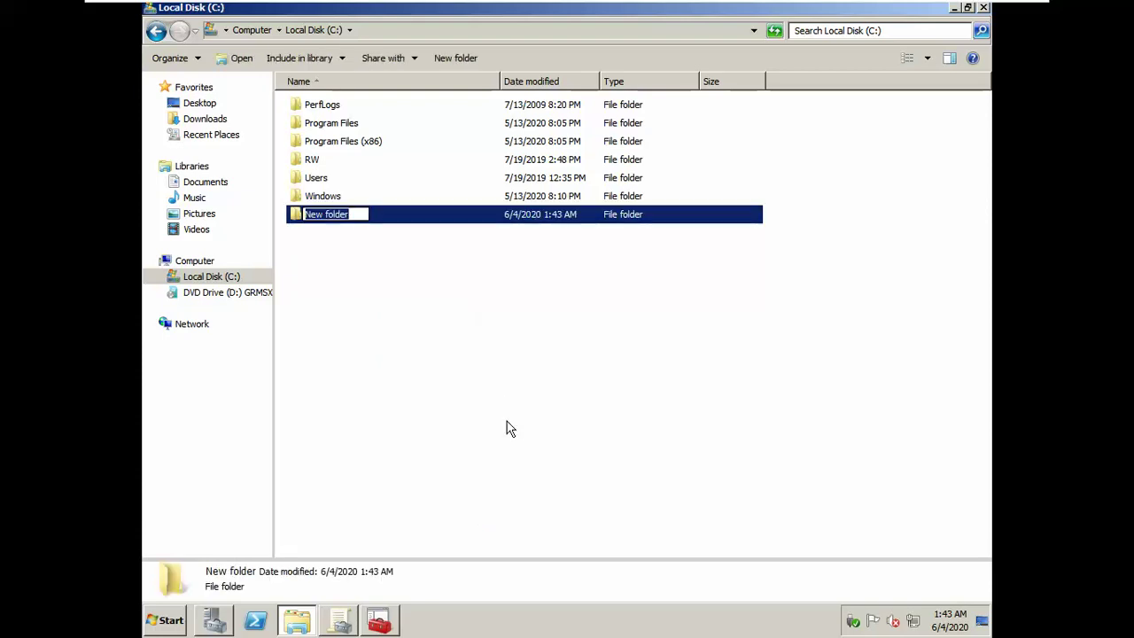
{"action": "type", "text": "Home"}
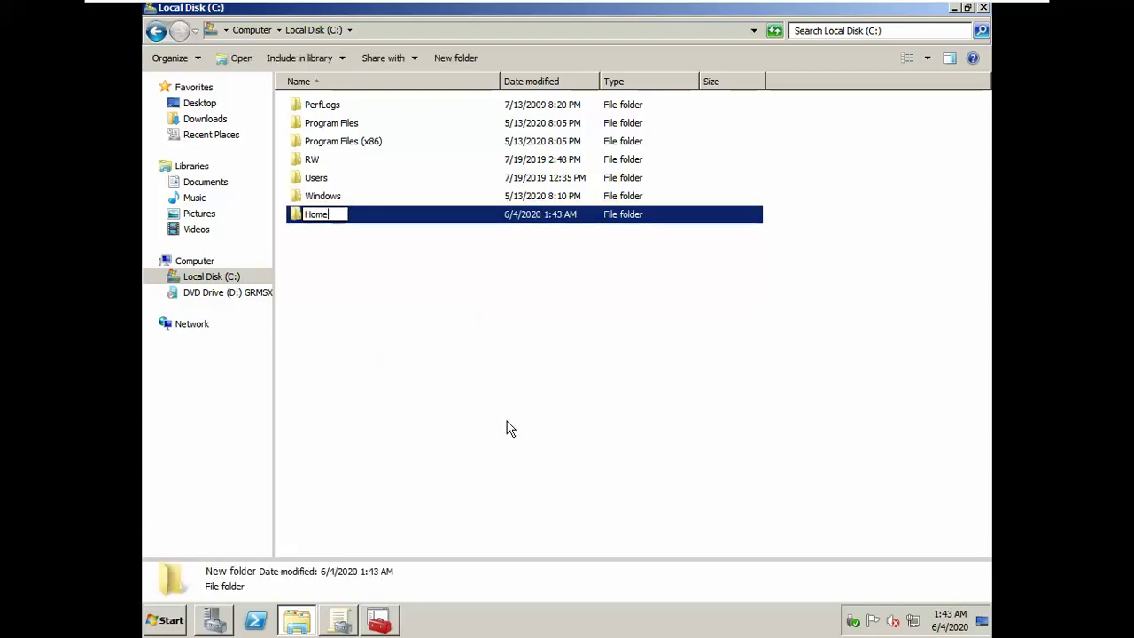
{"action": "key", "text": "Return"}
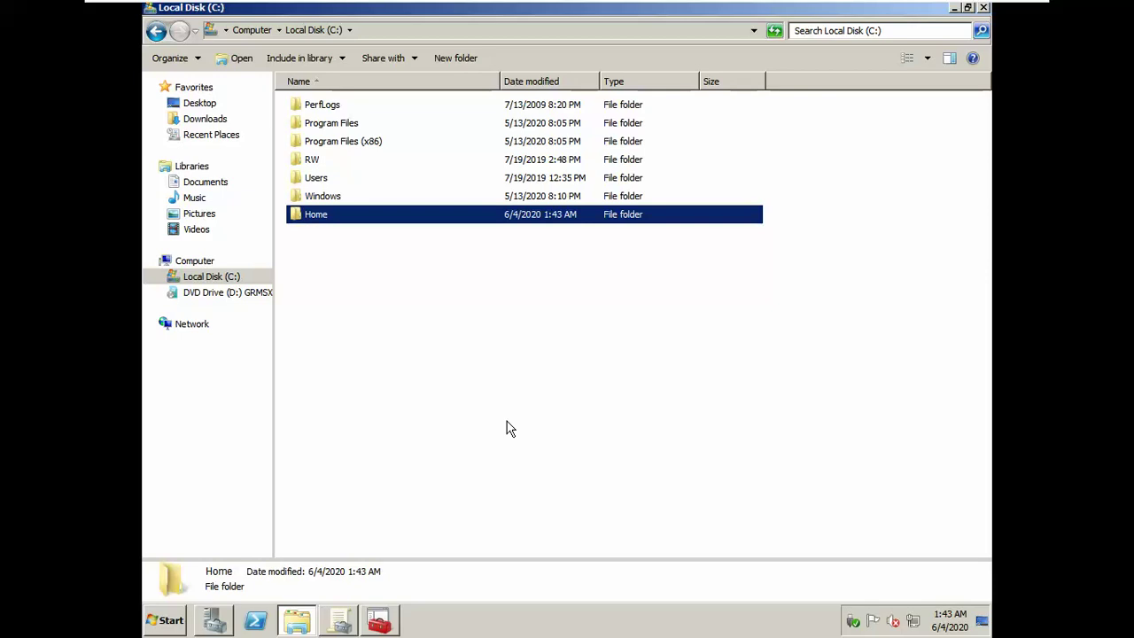
Step: Open the Home folder's sharing settings and add Everyone to the share list
{"action": "right_click", "coordinate": [318, 217]}
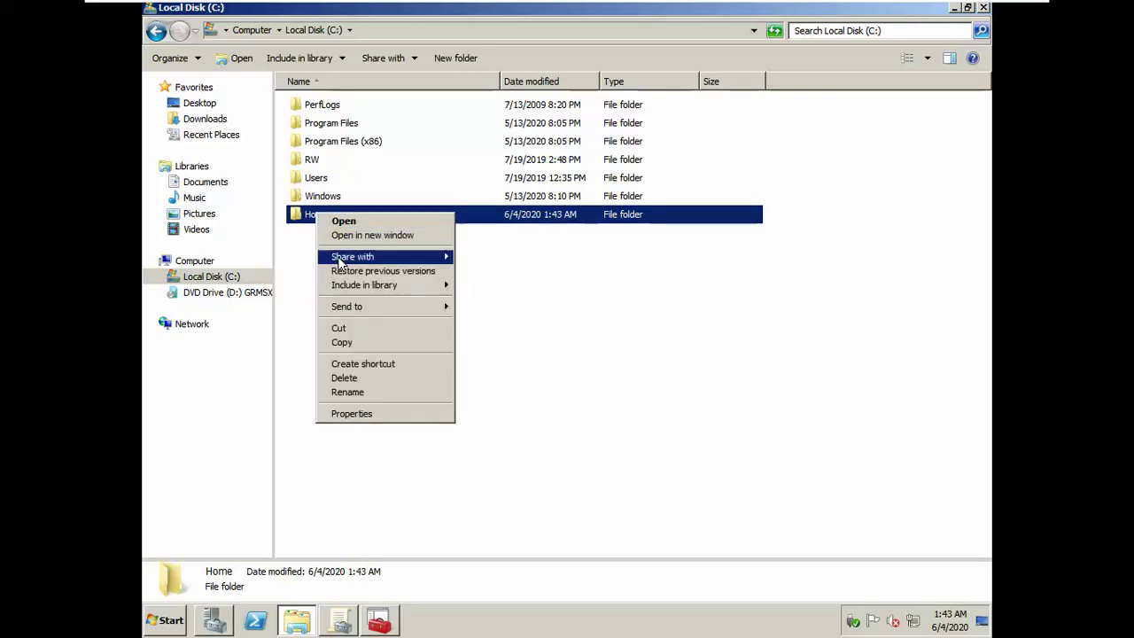
{"action": "left_click", "coordinate": [381, 414]}
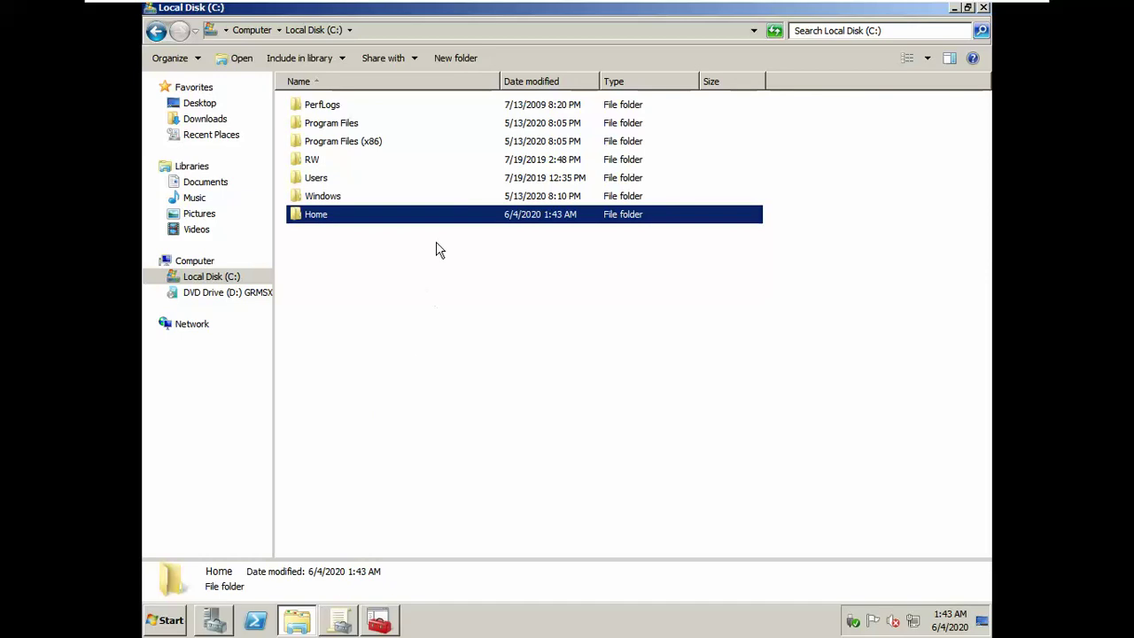
{"action": "left_click", "coordinate": [384, 238]}
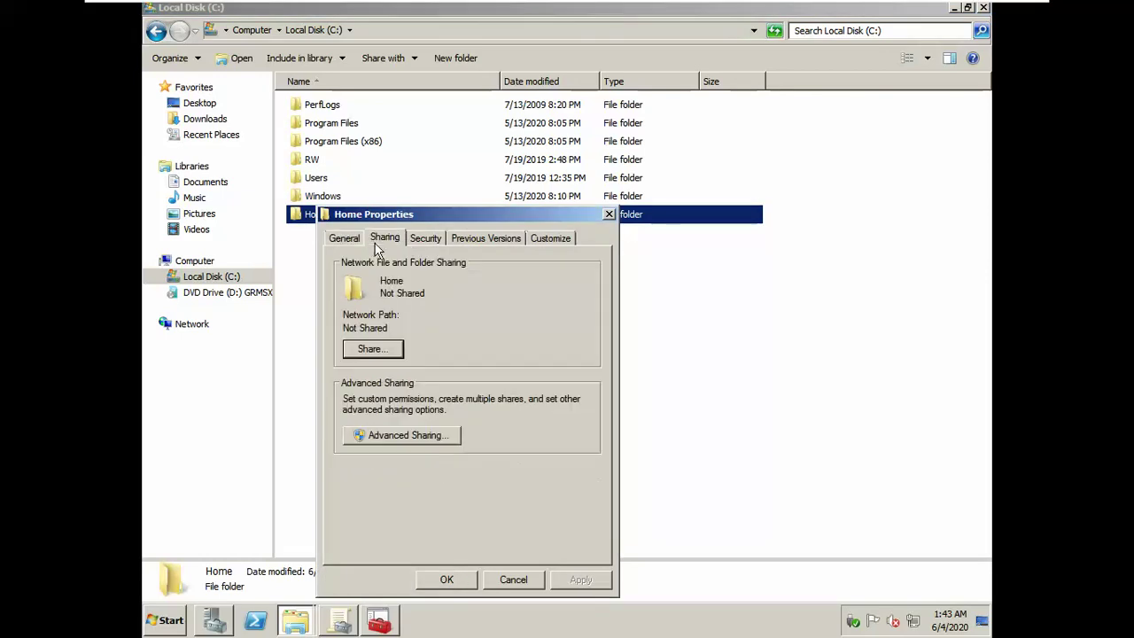
{"action": "left_click", "coordinate": [372, 349]}
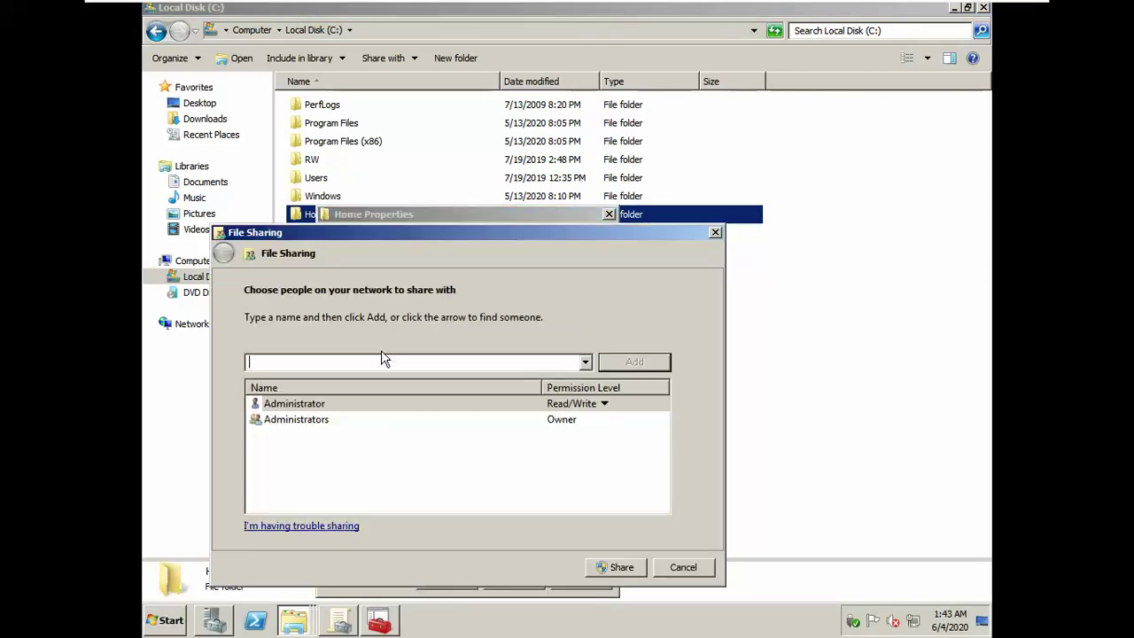
{"action": "left_click", "coordinate": [586, 362]}
{"action": "left_click", "coordinate": [561, 375]}
{"action": "left_click", "coordinate": [627, 363]}
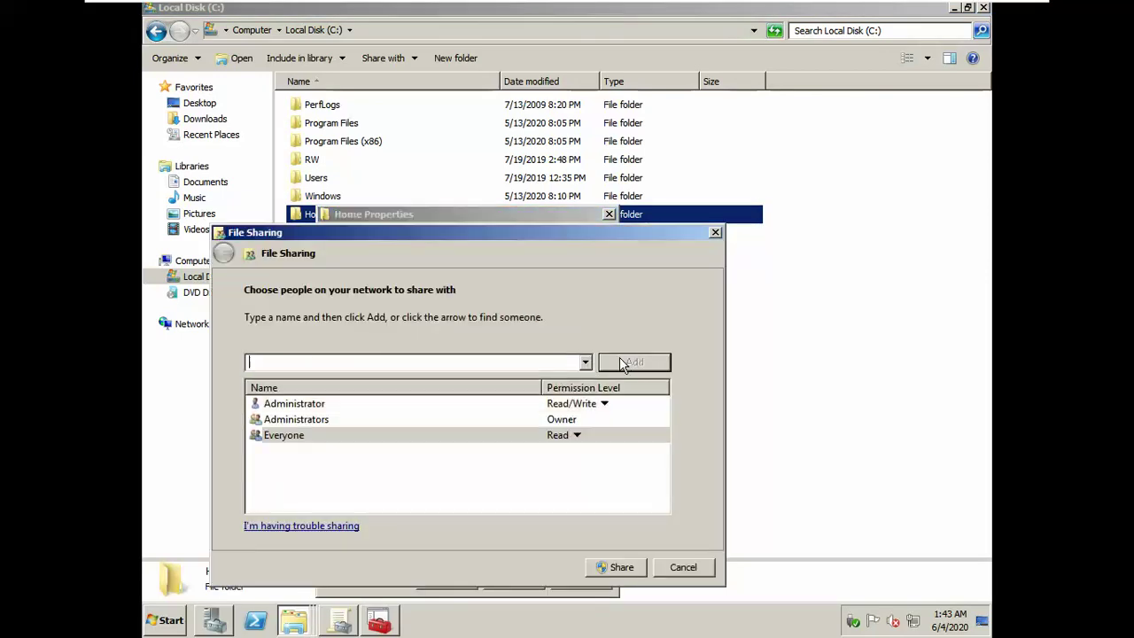
Step: Give Everyone Read/Write access and share Home as \\SRV1\Home
{"action": "left_click", "coordinate": [577, 436]}
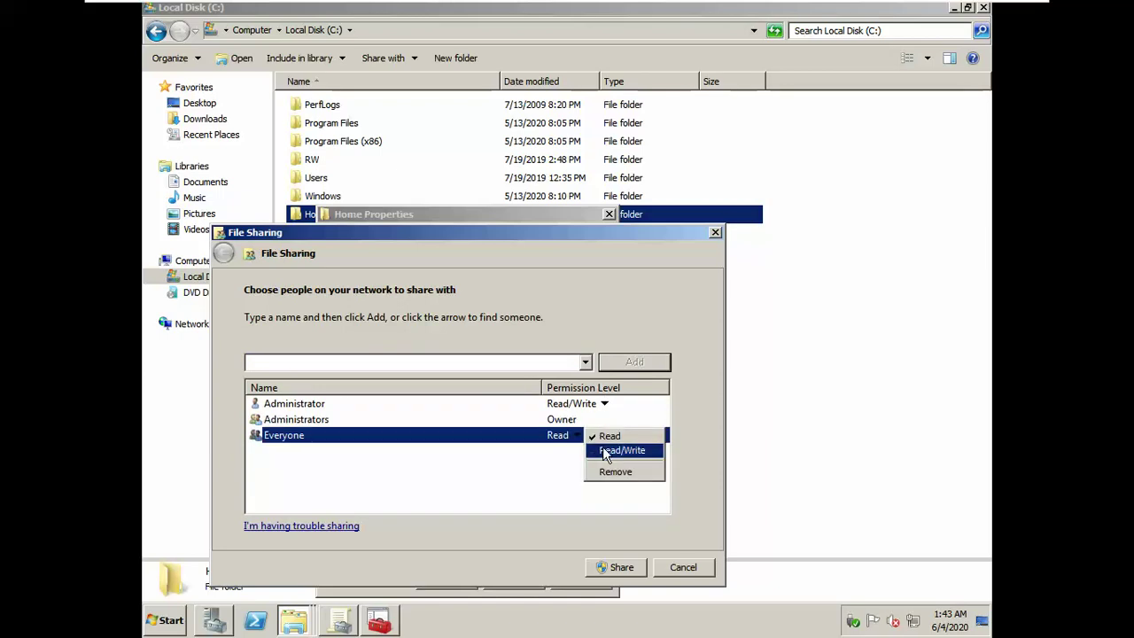
{"action": "left_click", "coordinate": [604, 448]}
{"action": "left_click", "coordinate": [622, 568]}
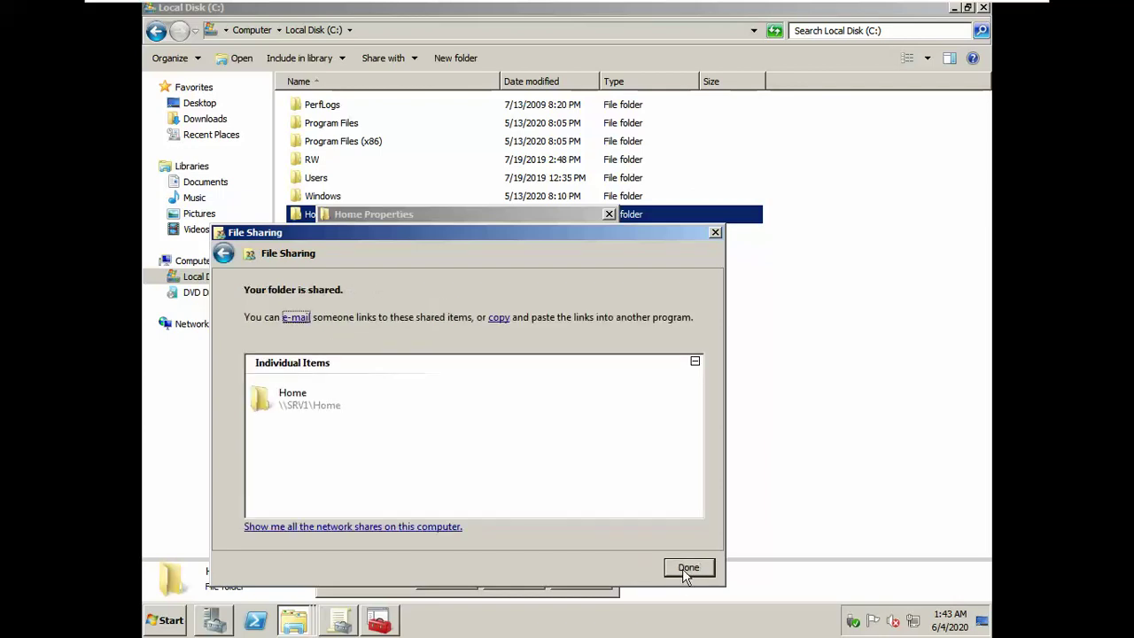
{"action": "left_click", "coordinate": [683, 572]}
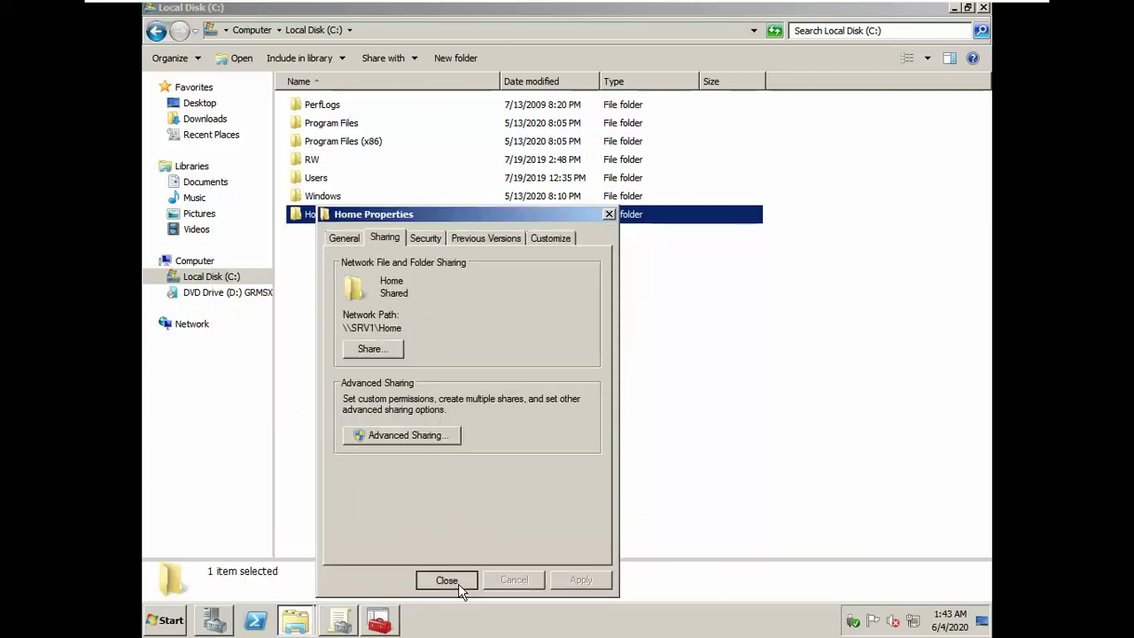
{"action": "left_click", "coordinate": [460, 588]}
{"action": "left_click", "coordinate": [458, 458]}
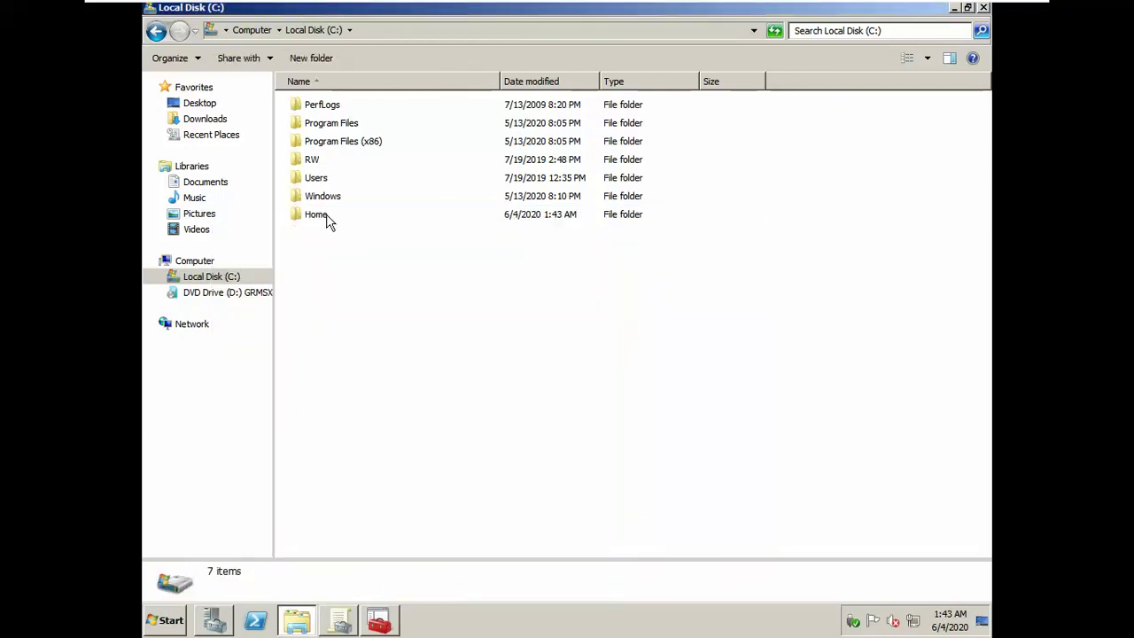
Step: Inside Home, create folders named NhanSu, KeToan and Public
{"action": "double_click", "coordinate": [316, 214]}
{"action": "right_click", "coordinate": [329, 222]}
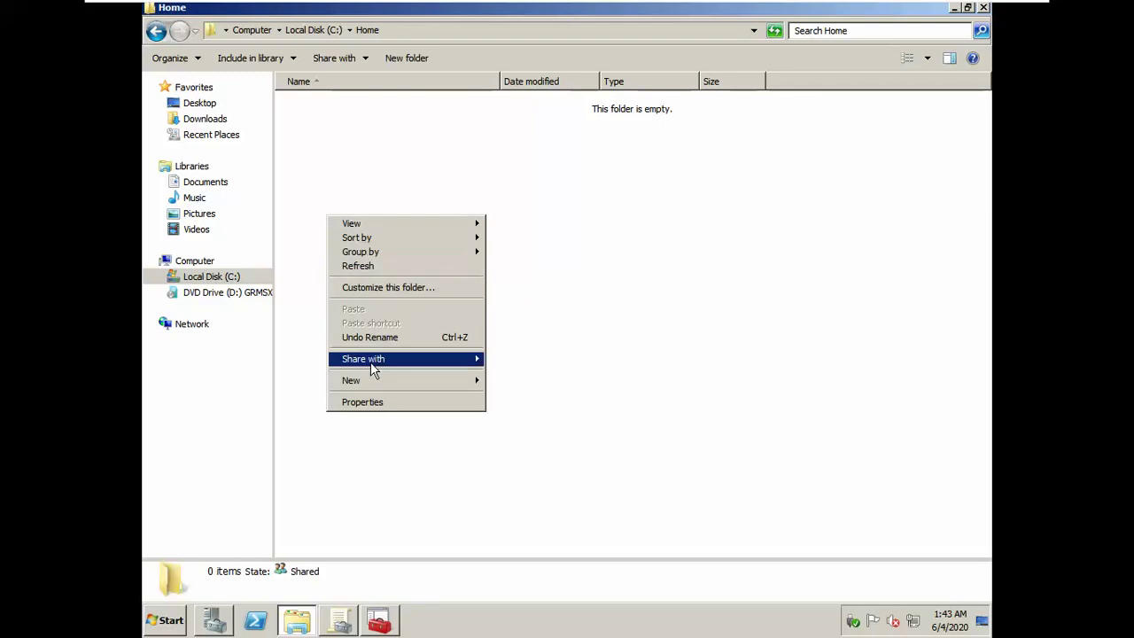
{"action": "left_click", "coordinate": [396, 57]}
{"action": "type", "text": "Nh"}
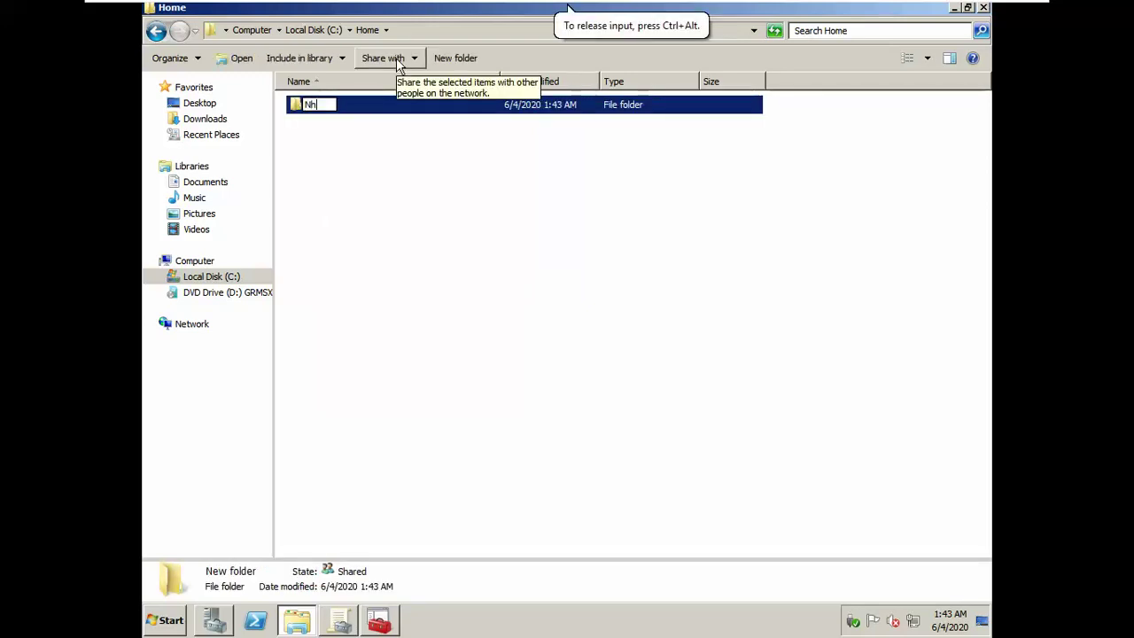
{"action": "type", "text": "anSu"}
{"action": "key", "text": "Return"}
{"action": "left_click", "coordinate": [447, 57]}
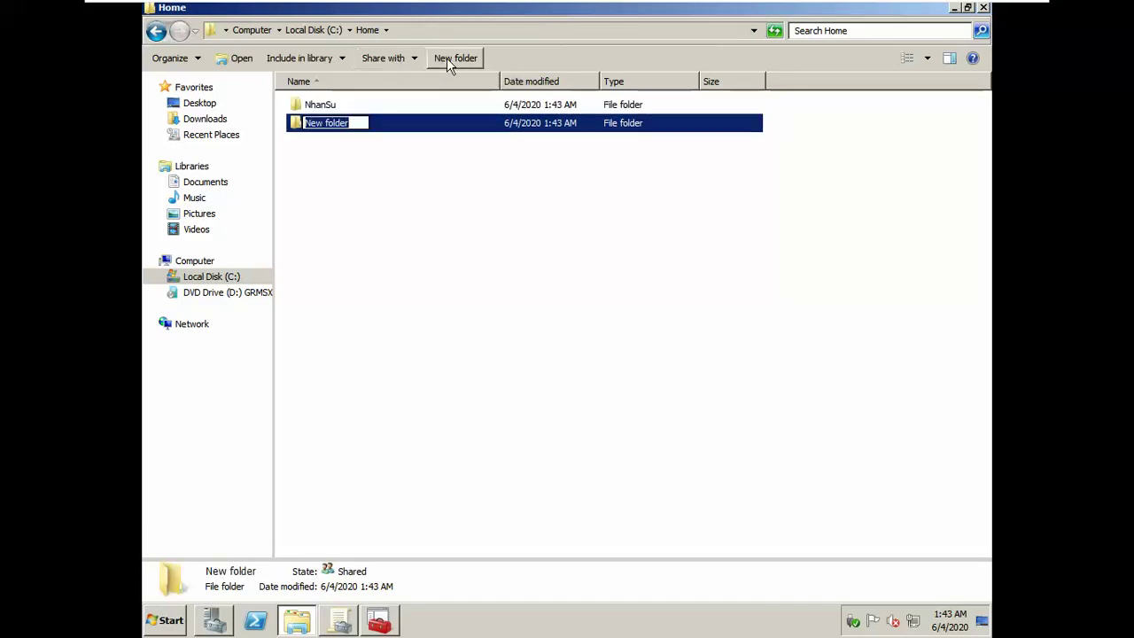
{"action": "type", "text": "KeToan"}
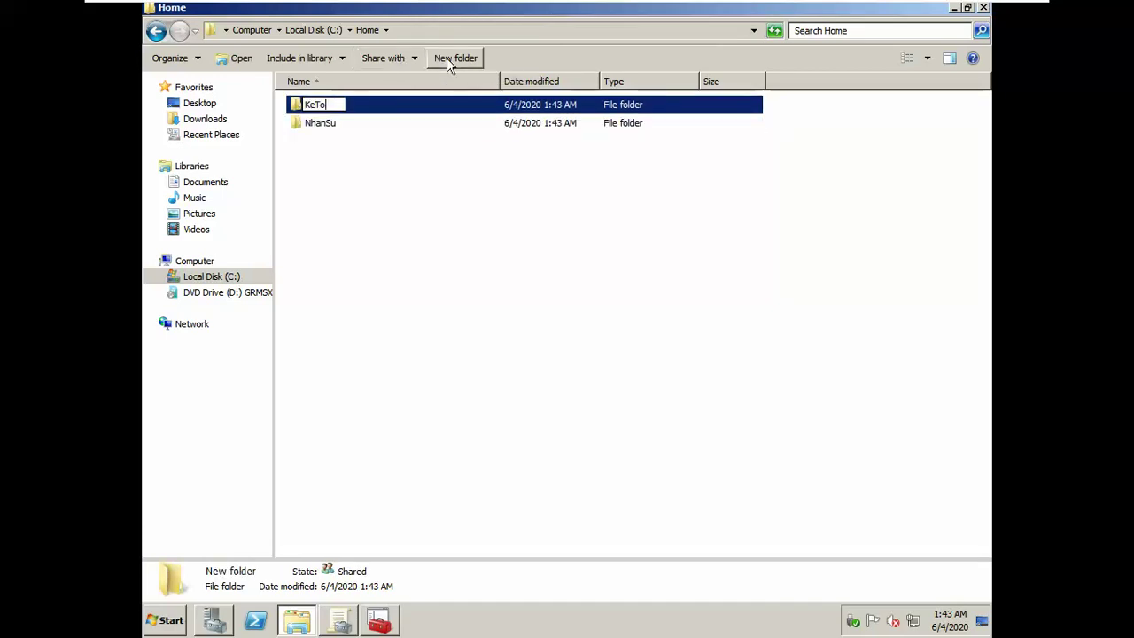
{"action": "left_click", "coordinate": [447, 58]}
{"action": "type", "text": "Public"}
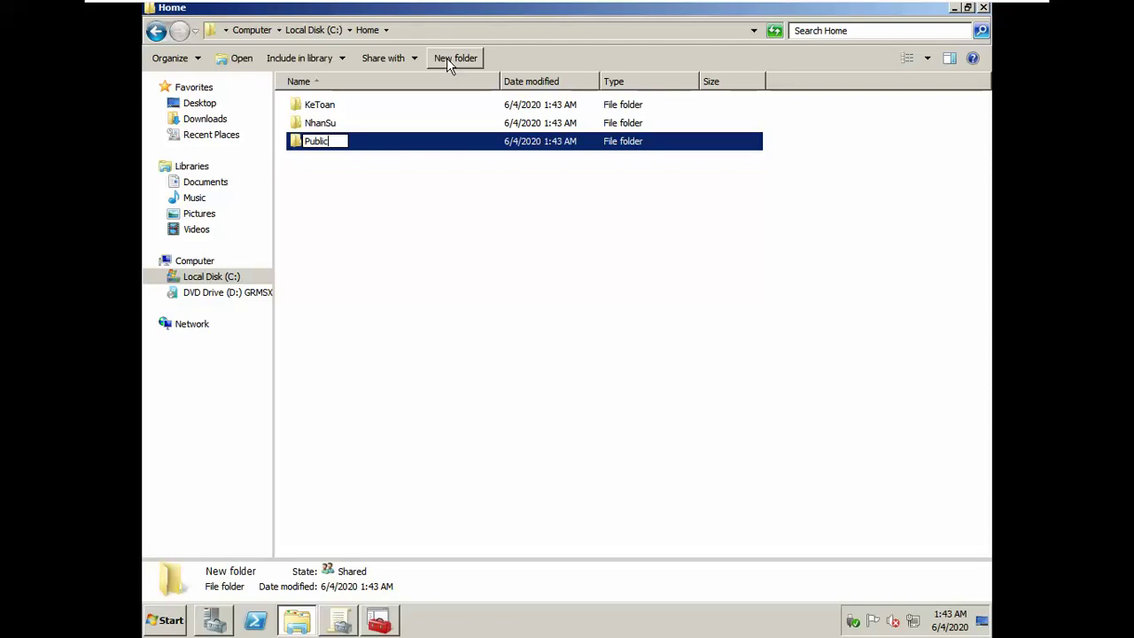
{"action": "left_click", "coordinate": [362, 158]}
Step: Paste a copy of the Public folder into KeToan and into NhanSu
{"action": "left_click", "coordinate": [337, 148]}
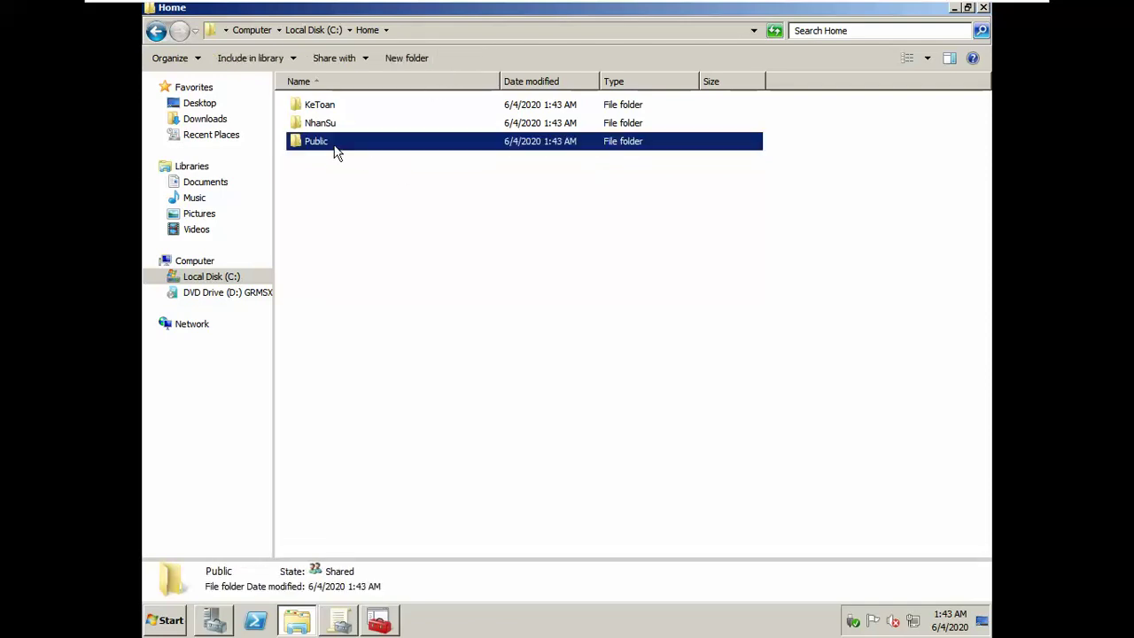
{"action": "double_click", "coordinate": [337, 108]}
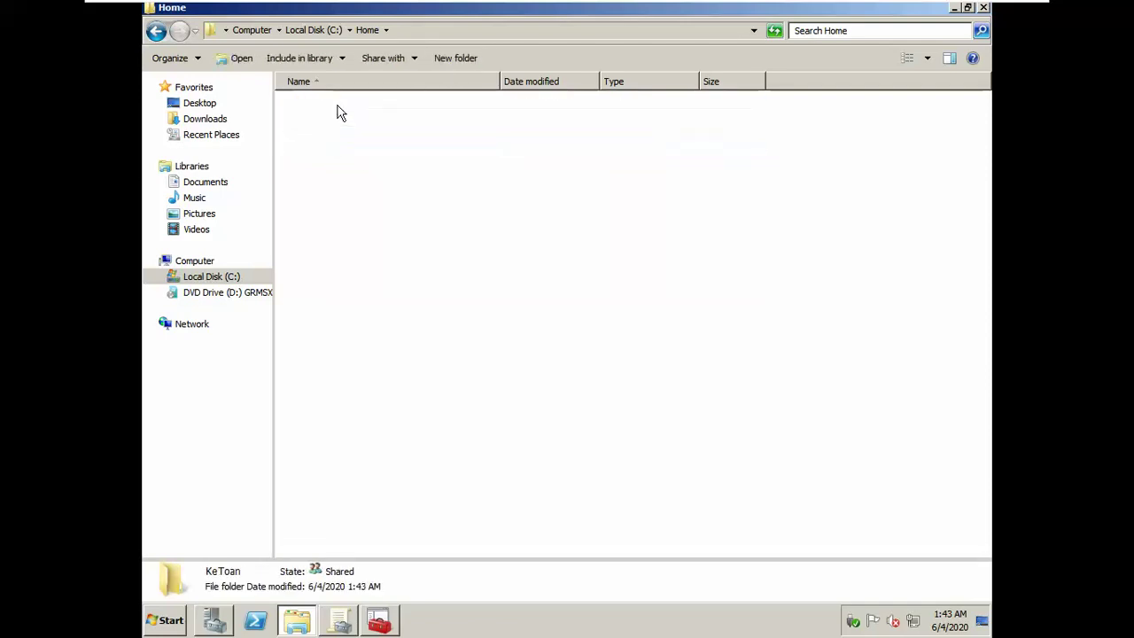
{"action": "key", "text": "ctrl+v"}
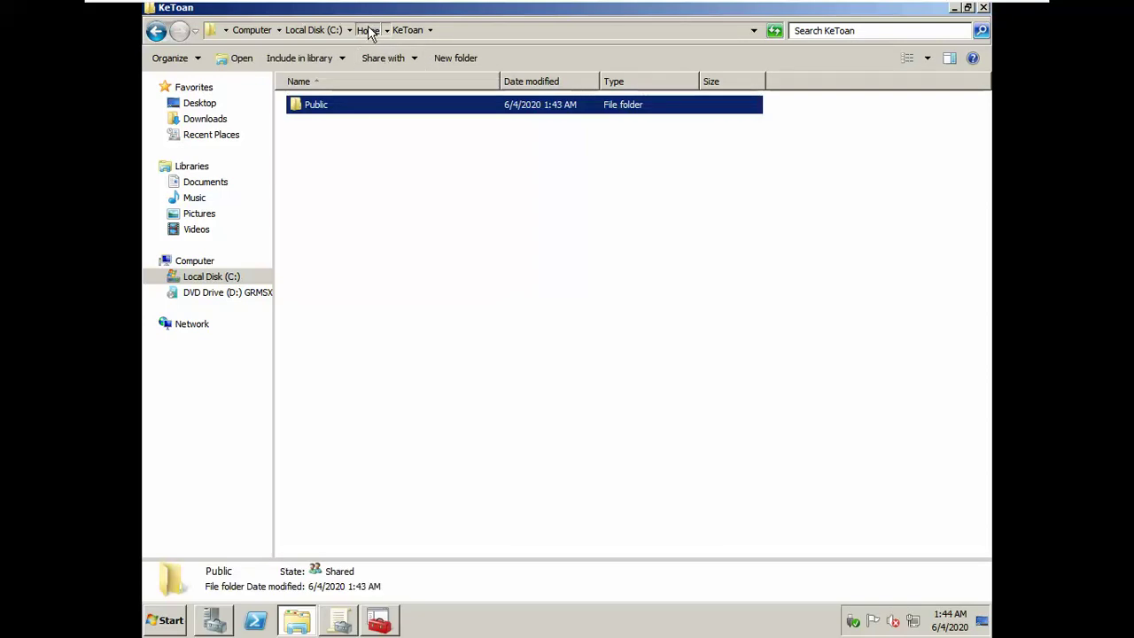
{"action": "left_click", "coordinate": [367, 30]}
{"action": "double_click", "coordinate": [322, 121]}
{"action": "key", "text": "ctrl+v"}
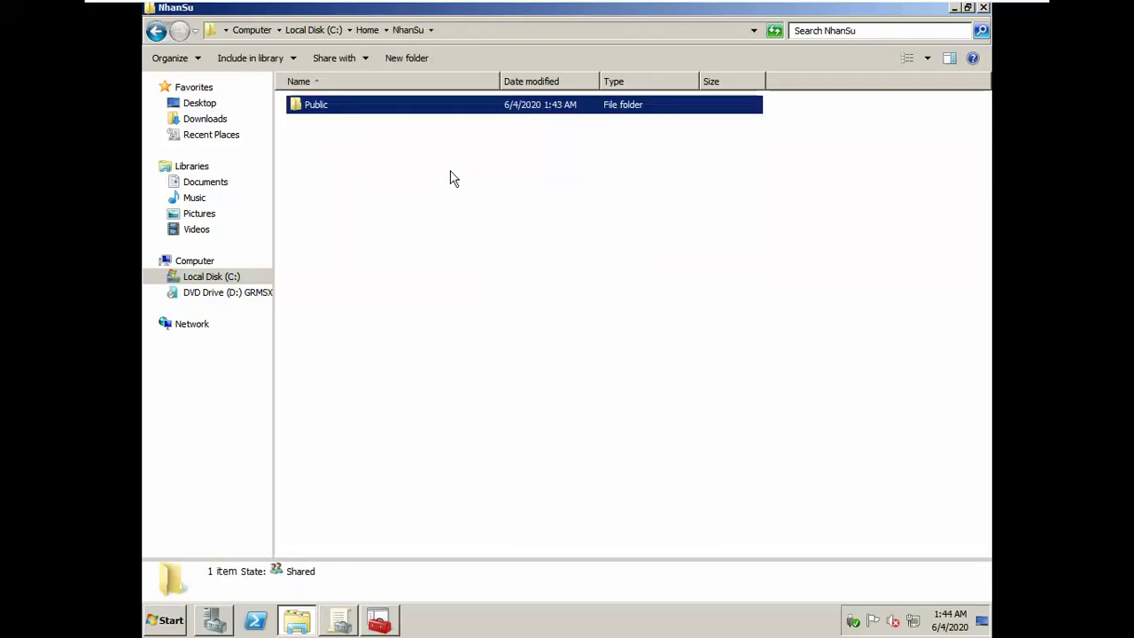
{"action": "left_click", "coordinate": [357, 28]}
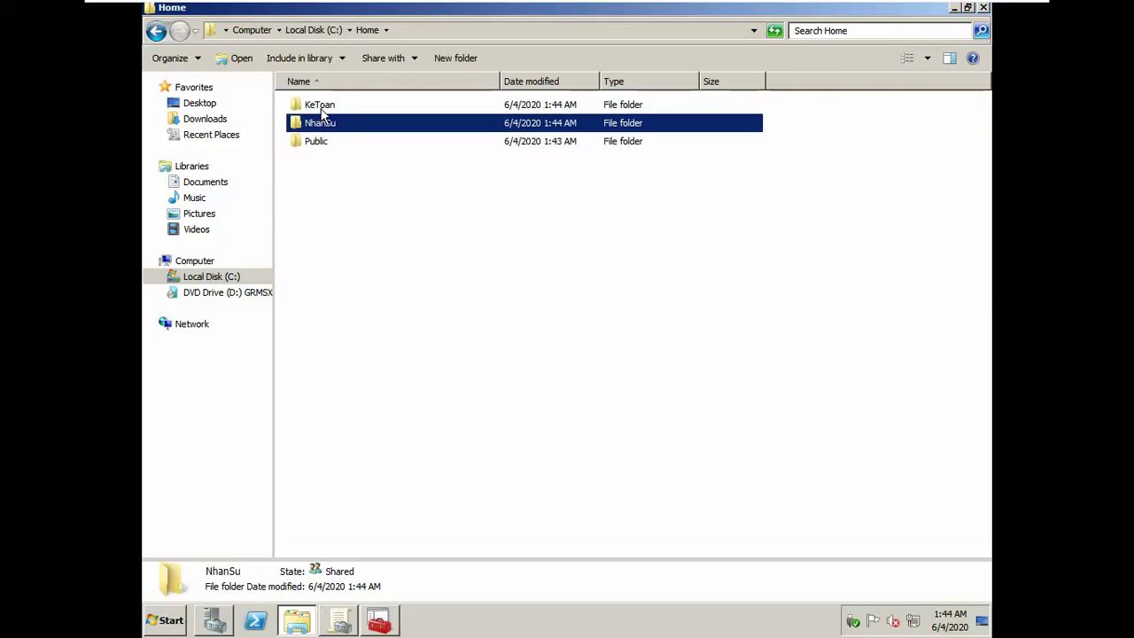
Step: Turn off permission inheritance on KeToan, keeping inherited entries as explicit permissions
{"action": "left_click", "coordinate": [319, 106]}
{"action": "right_click", "coordinate": [320, 107]}
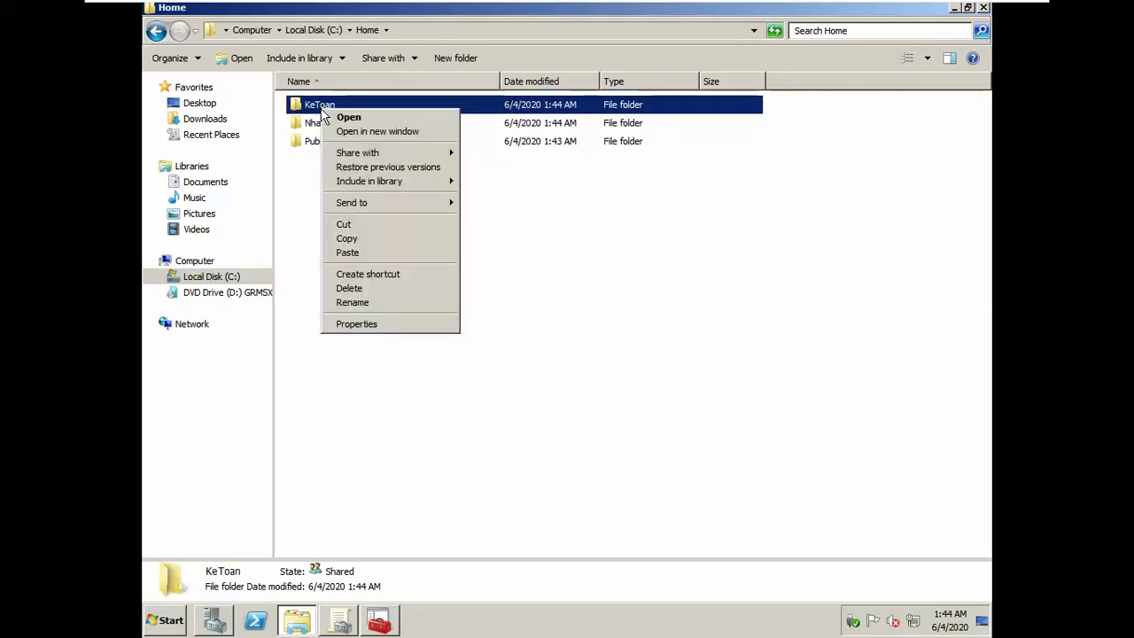
{"action": "left_click", "coordinate": [376, 325]}
{"action": "left_click", "coordinate": [389, 142]}
{"action": "left_click", "coordinate": [435, 145]}
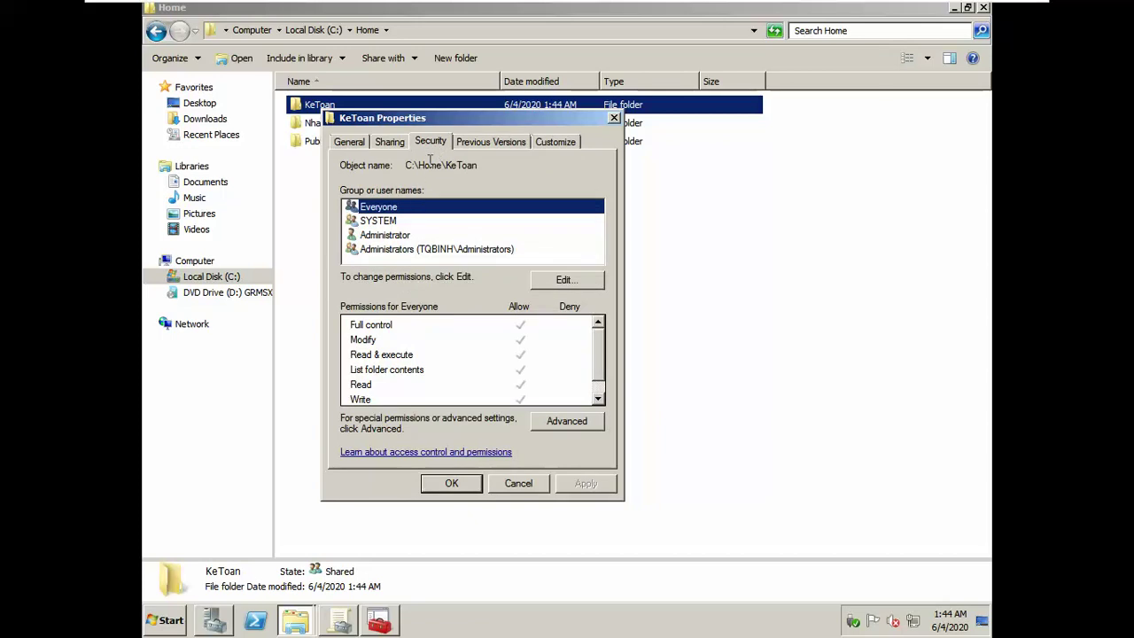
{"action": "left_click", "coordinate": [564, 425]}
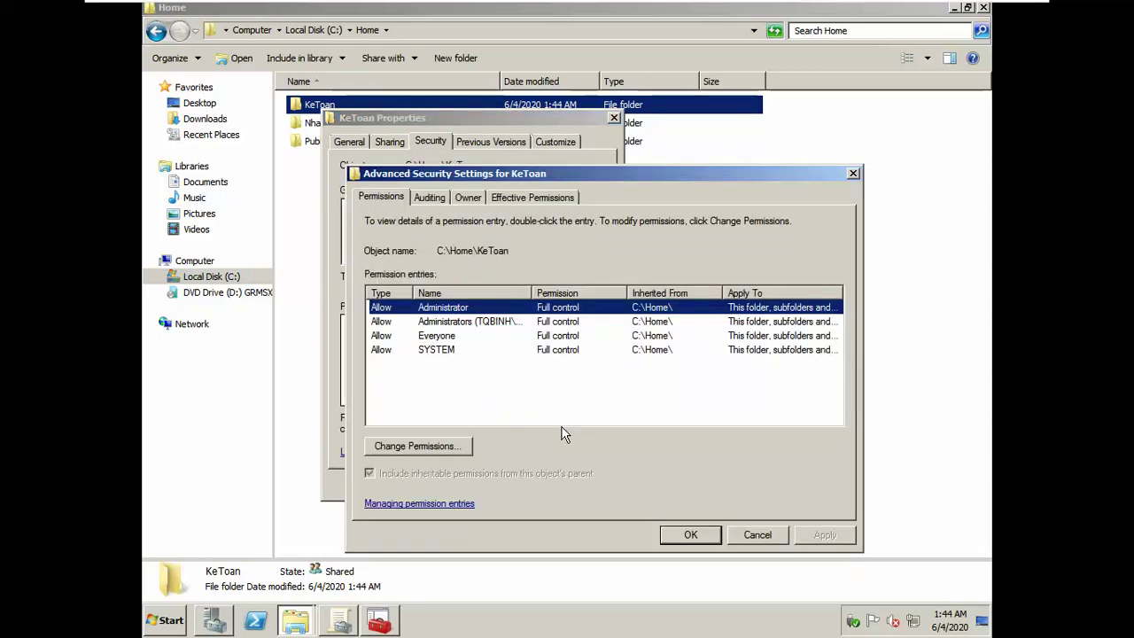
{"action": "left_click", "coordinate": [423, 443]}
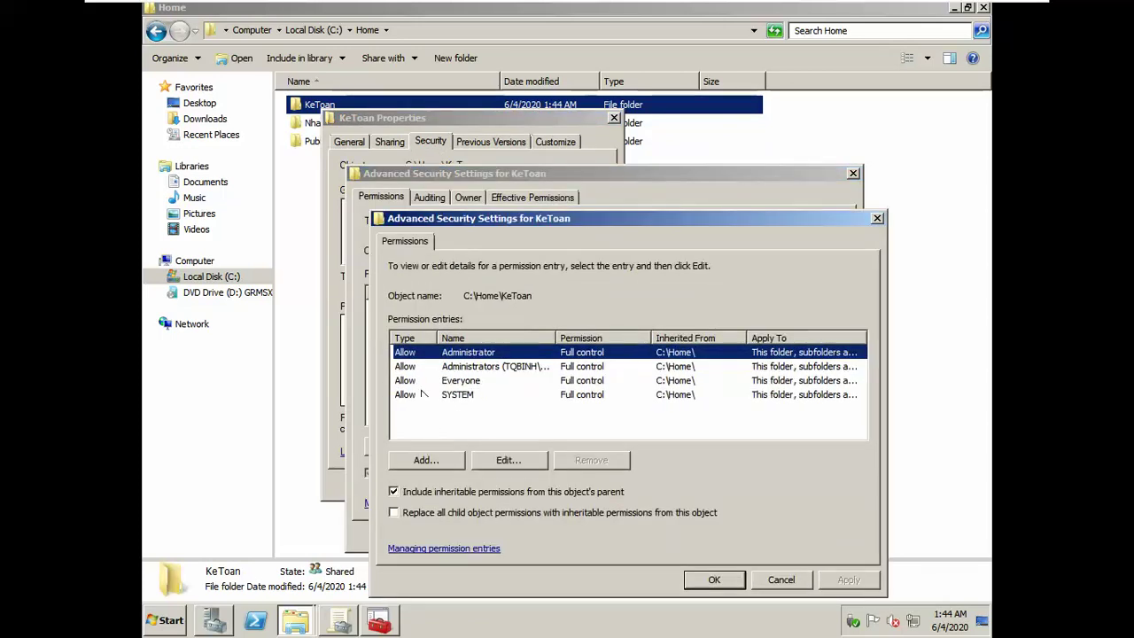
{"action": "left_click", "coordinate": [440, 497]}
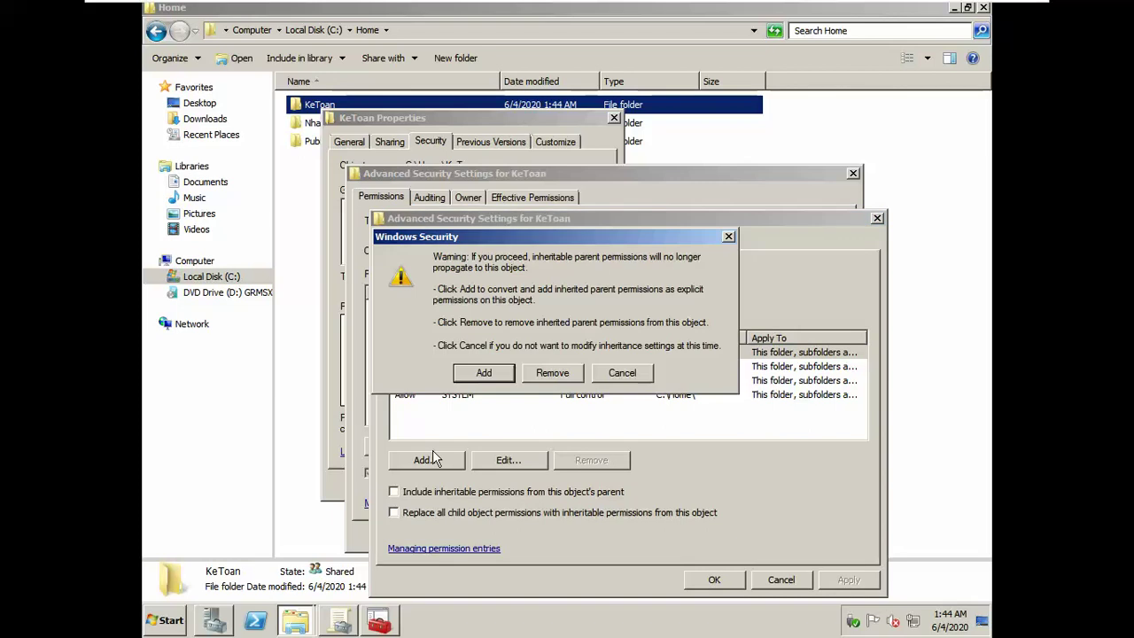
{"action": "left_click", "coordinate": [462, 373]}
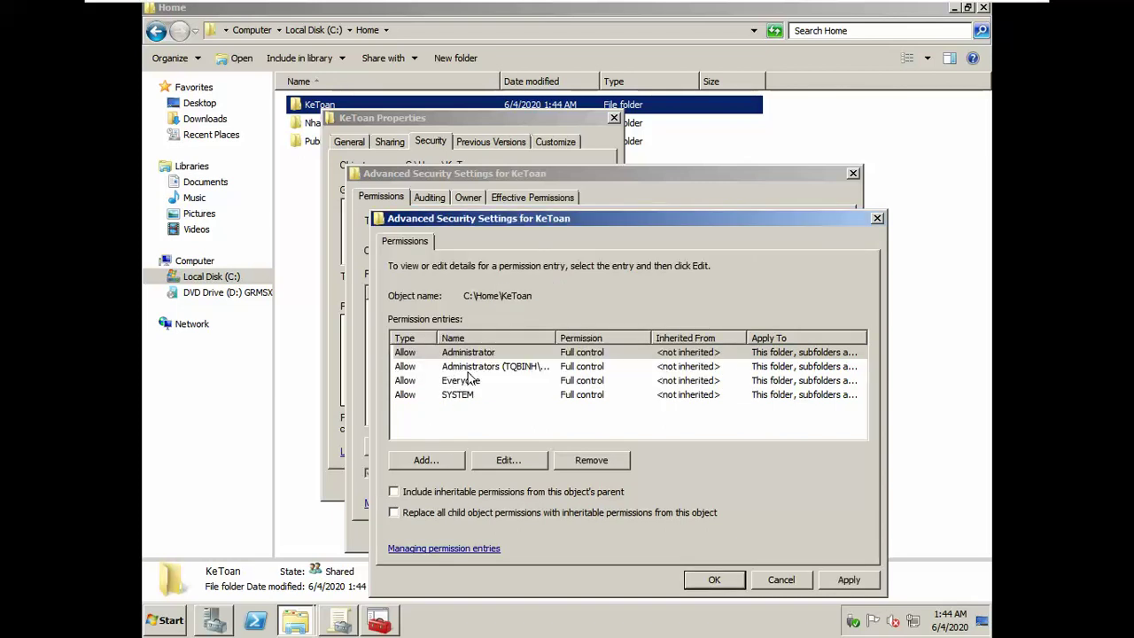
Step: Remove Everyone from KeToan's permissions and confirm all security dialogs
{"action": "left_click", "coordinate": [463, 383]}
{"action": "left_click", "coordinate": [584, 460]}
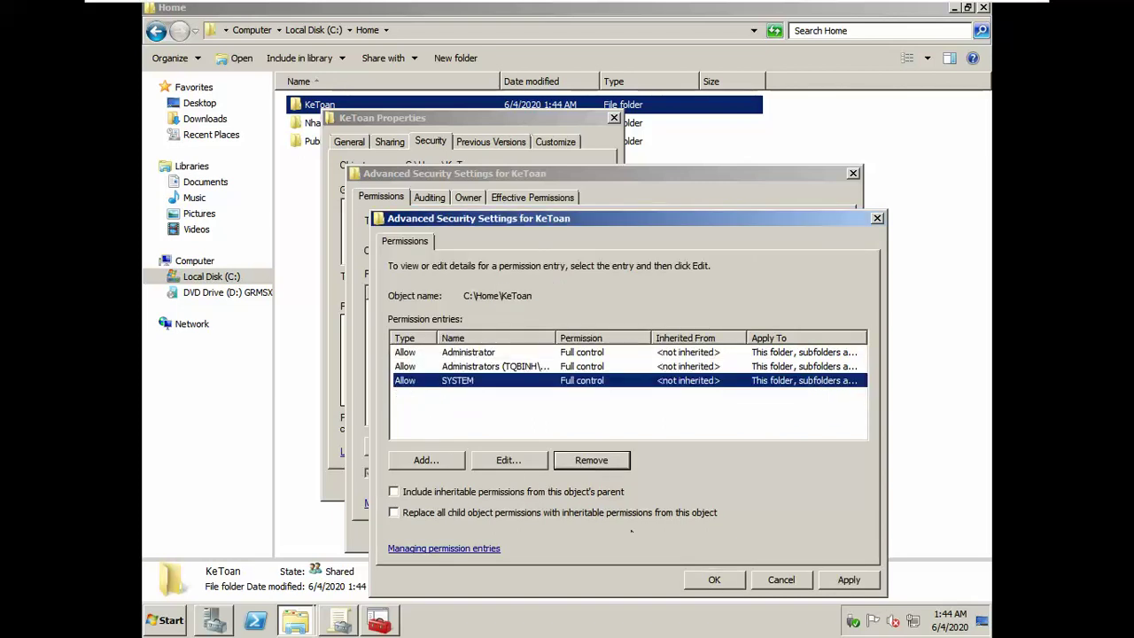
{"action": "left_click", "coordinate": [717, 583]}
{"action": "left_click", "coordinate": [710, 538]}
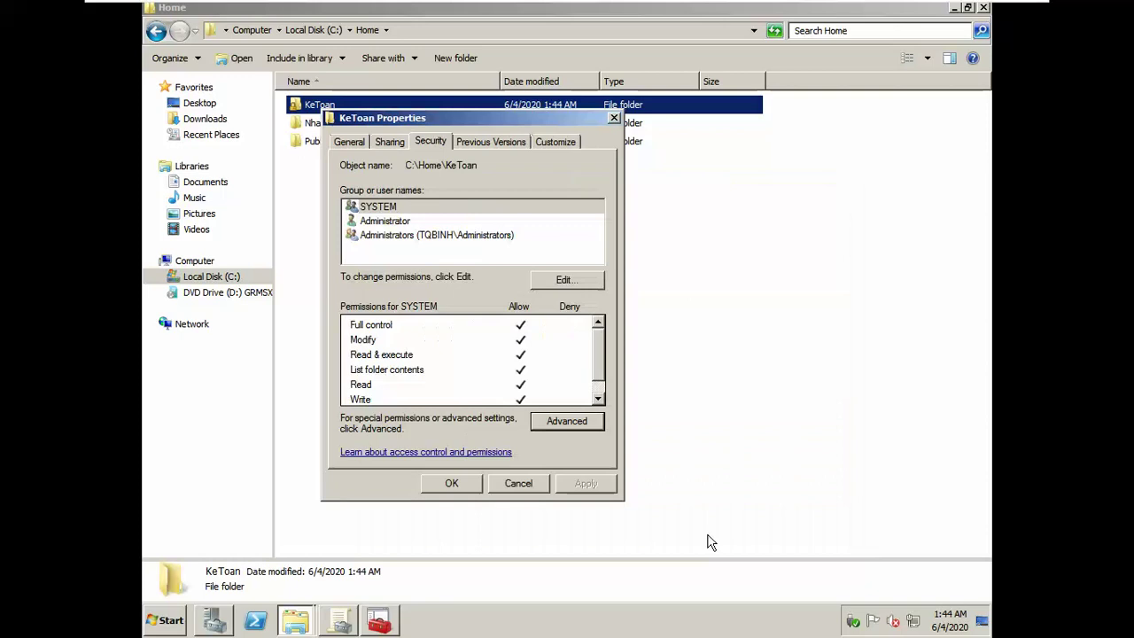
{"action": "left_click", "coordinate": [461, 483]}
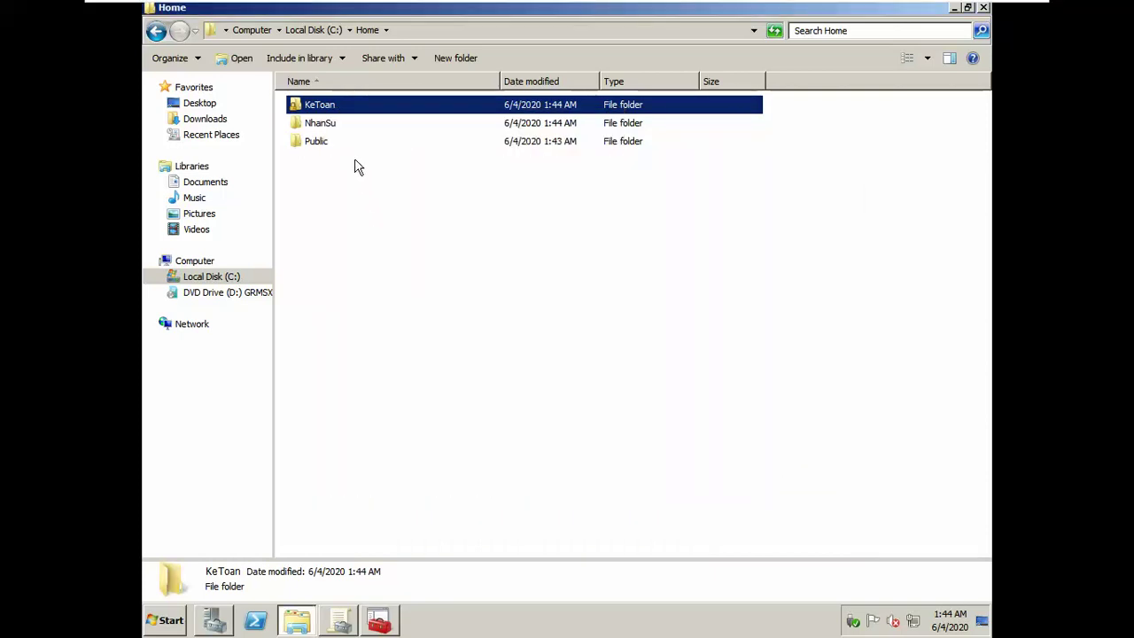
Step: Turn off permission inheritance on NhanSu, keeping inherited entries as explicit permissions
{"action": "right_click", "coordinate": [328, 126]}
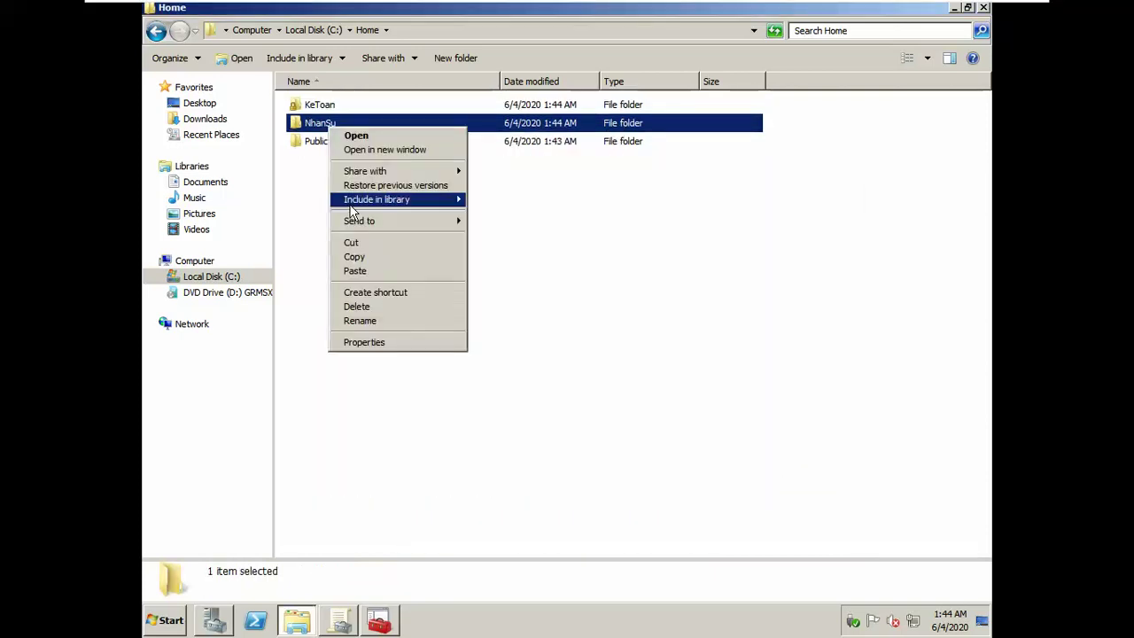
{"action": "left_click", "coordinate": [370, 341]}
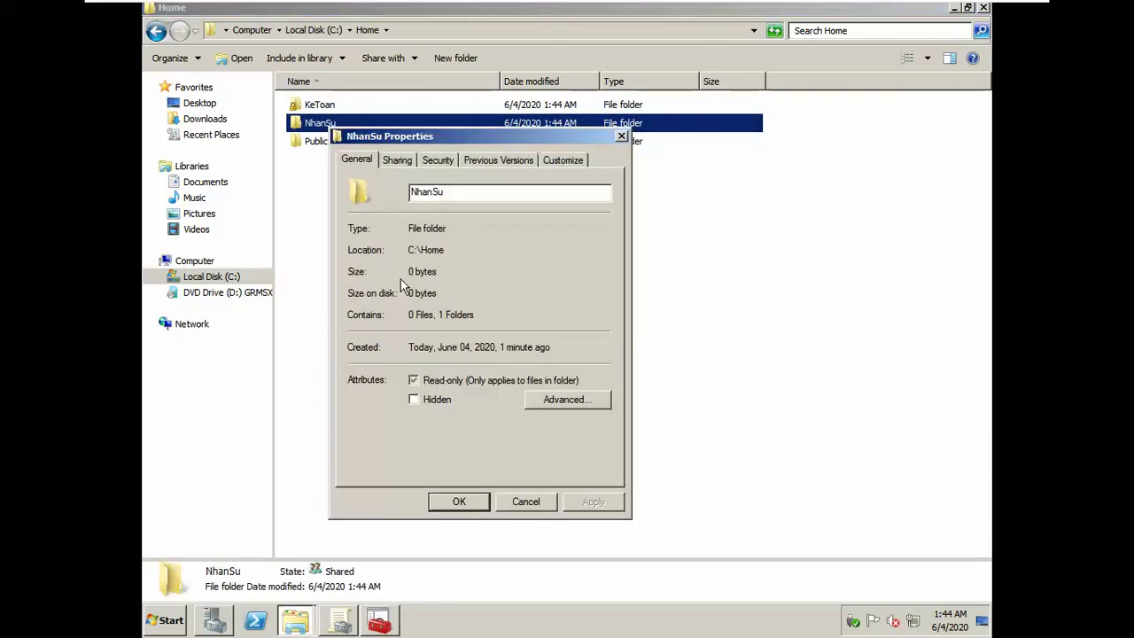
{"action": "left_click", "coordinate": [438, 160]}
{"action": "left_click", "coordinate": [550, 441]}
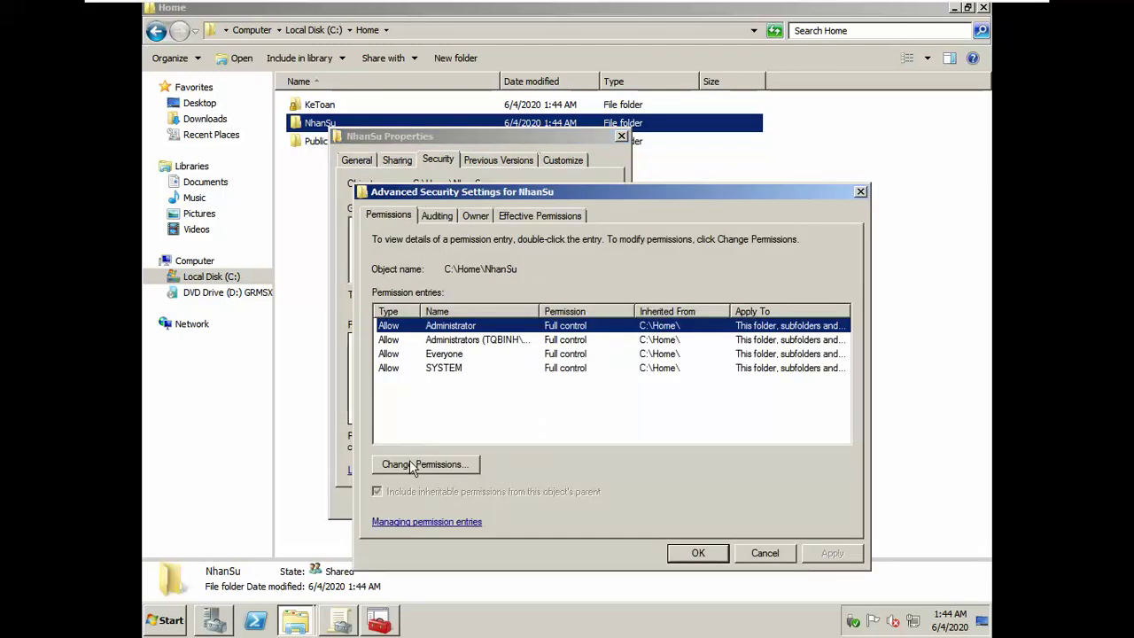
{"action": "left_click", "coordinate": [413, 465]}
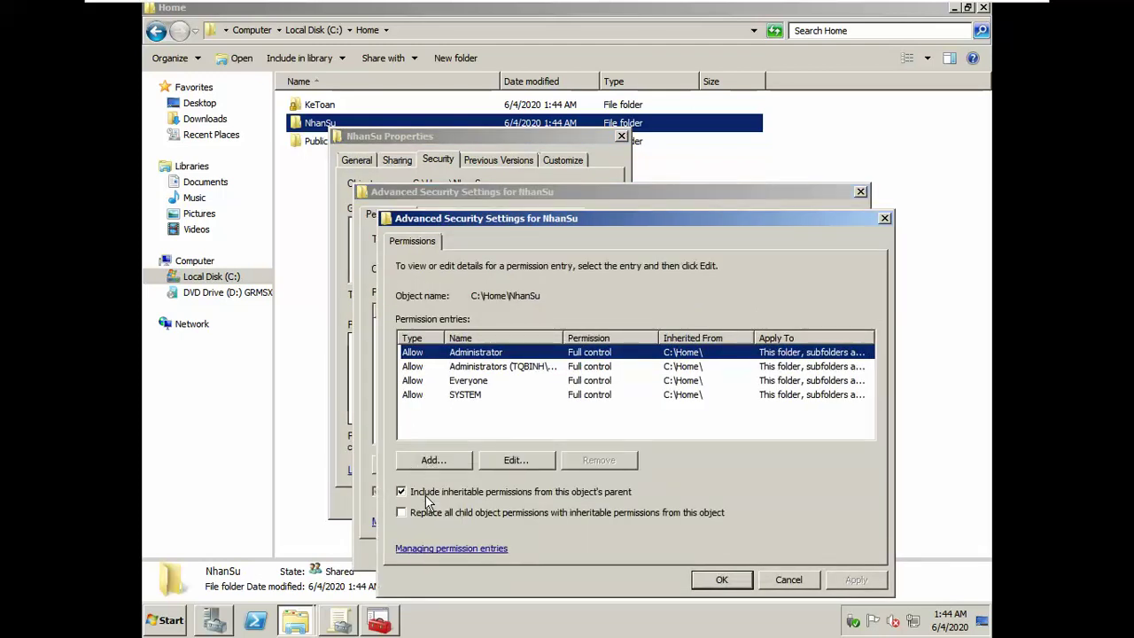
{"action": "left_click", "coordinate": [401, 491]}
{"action": "left_click", "coordinate": [487, 373]}
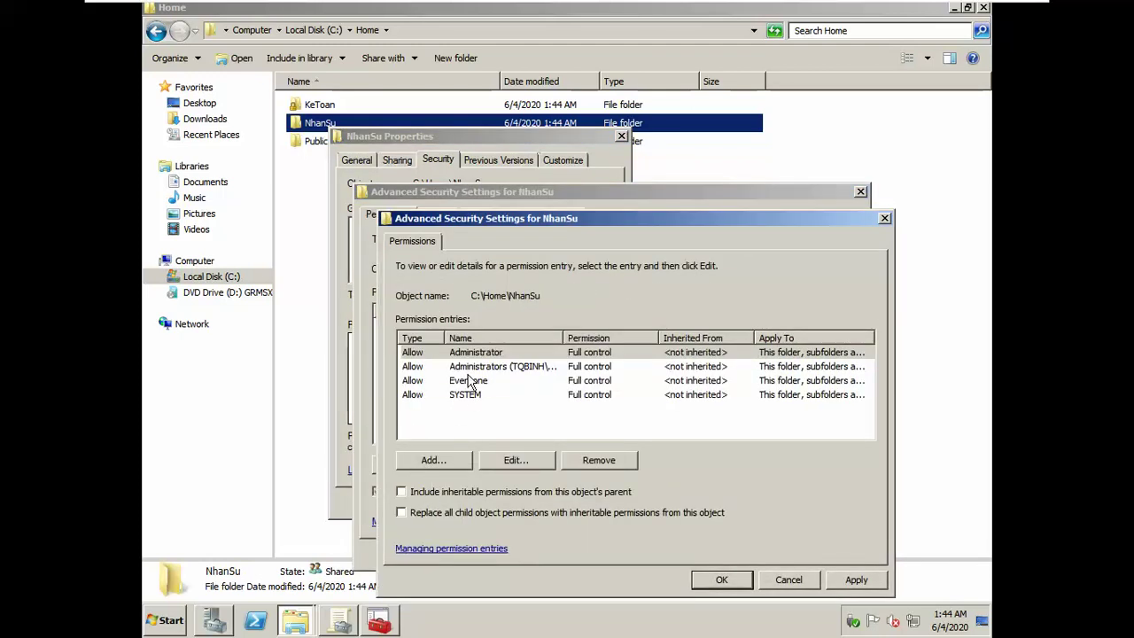
Step: Remove Everyone from NhanSu's permissions and confirm all security dialogs
{"action": "left_click", "coordinate": [479, 381]}
{"action": "left_click", "coordinate": [597, 462]}
{"action": "left_click", "coordinate": [721, 579]}
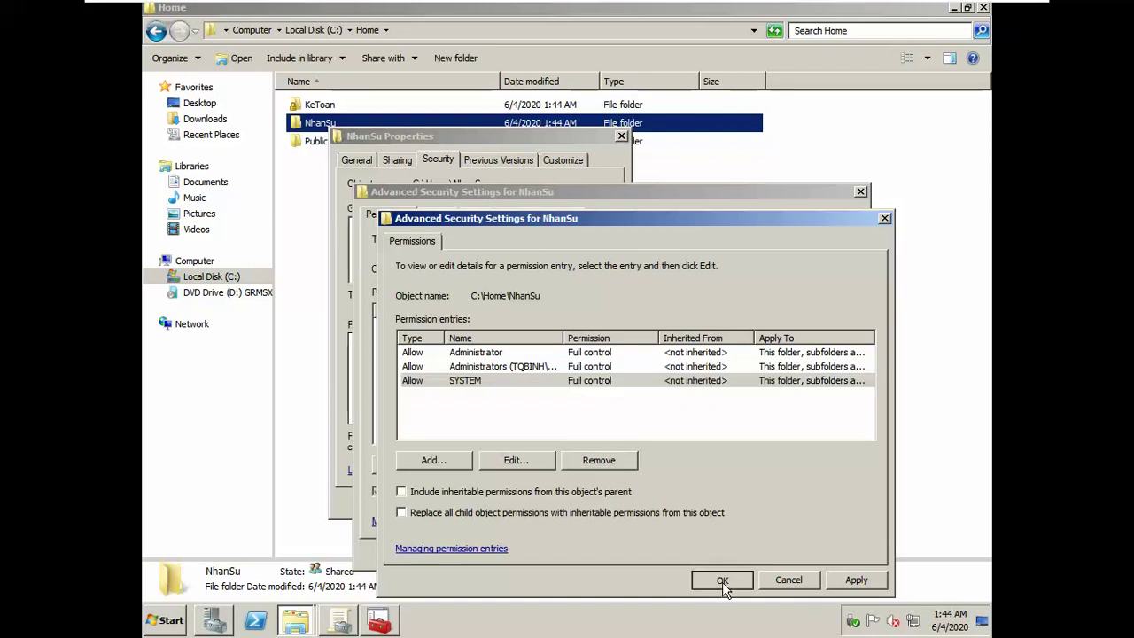
{"action": "left_click", "coordinate": [690, 551]}
{"action": "left_click", "coordinate": [478, 507]}
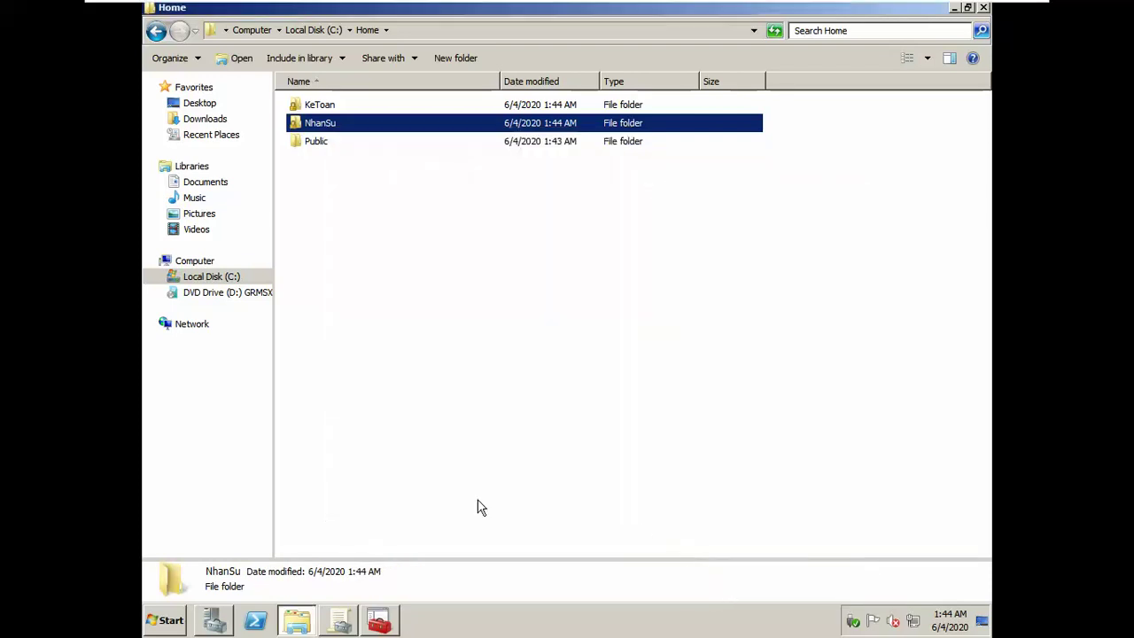
{"action": "left_click", "coordinate": [316, 141]}
Step: Turn off permission inheritance on Home's Public folder, converting entries to explicit, and apply
{"action": "right_click", "coordinate": [316, 141]}
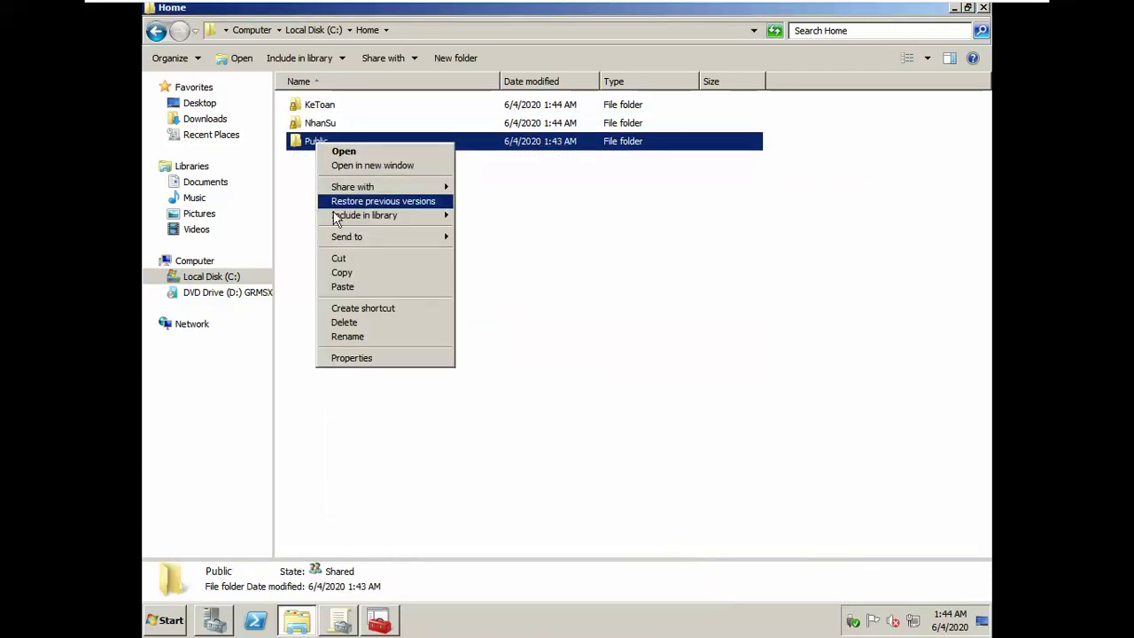
{"action": "left_click", "coordinate": [366, 360]}
{"action": "left_click", "coordinate": [417, 179]}
{"action": "left_click", "coordinate": [562, 455]}
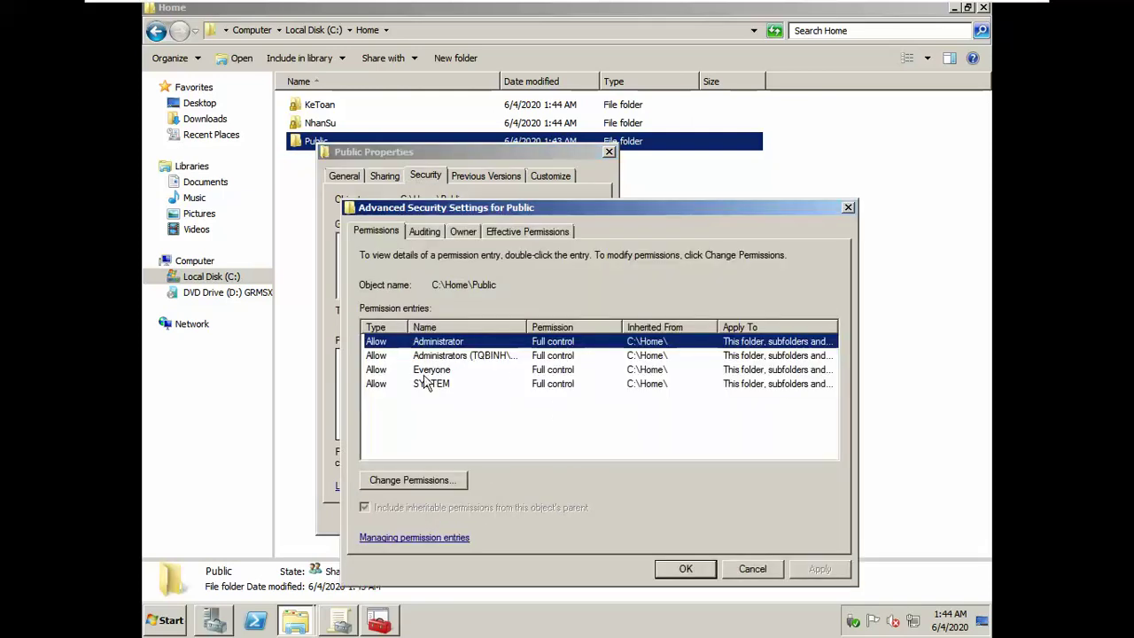
{"action": "left_click", "coordinate": [415, 480]}
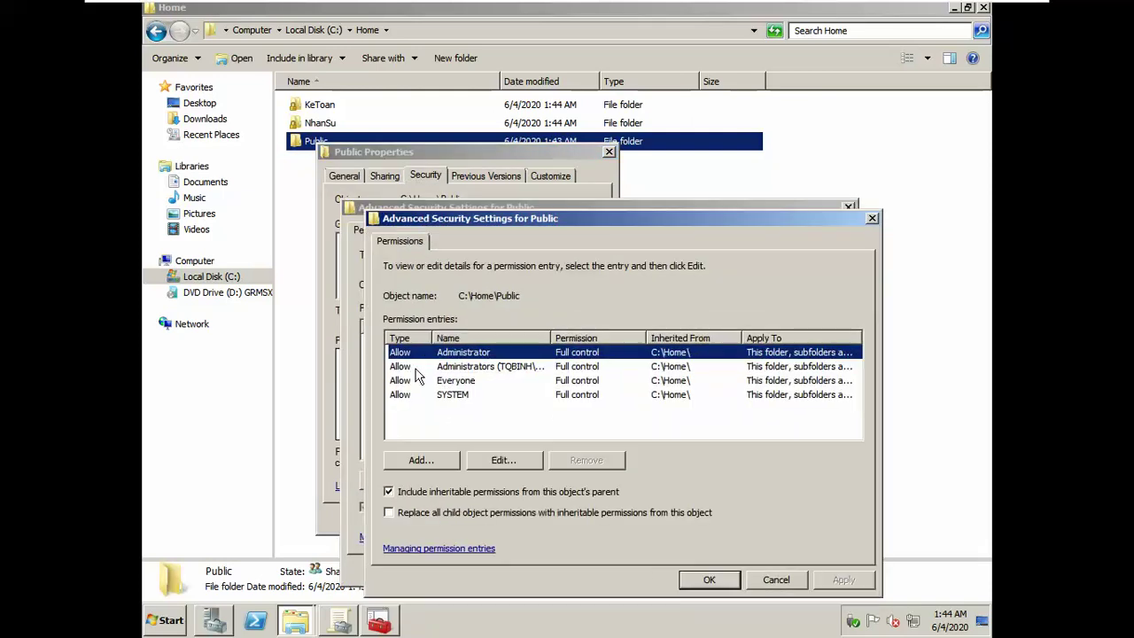
{"action": "left_click", "coordinate": [416, 492]}
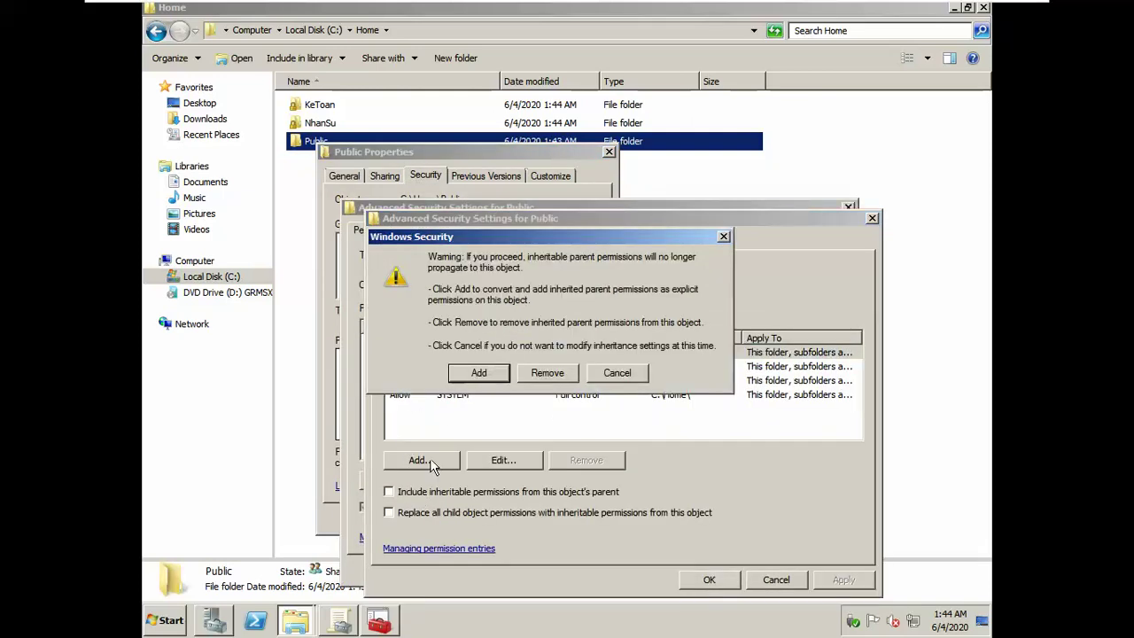
{"action": "left_click", "coordinate": [470, 378]}
{"action": "left_click", "coordinate": [420, 380]}
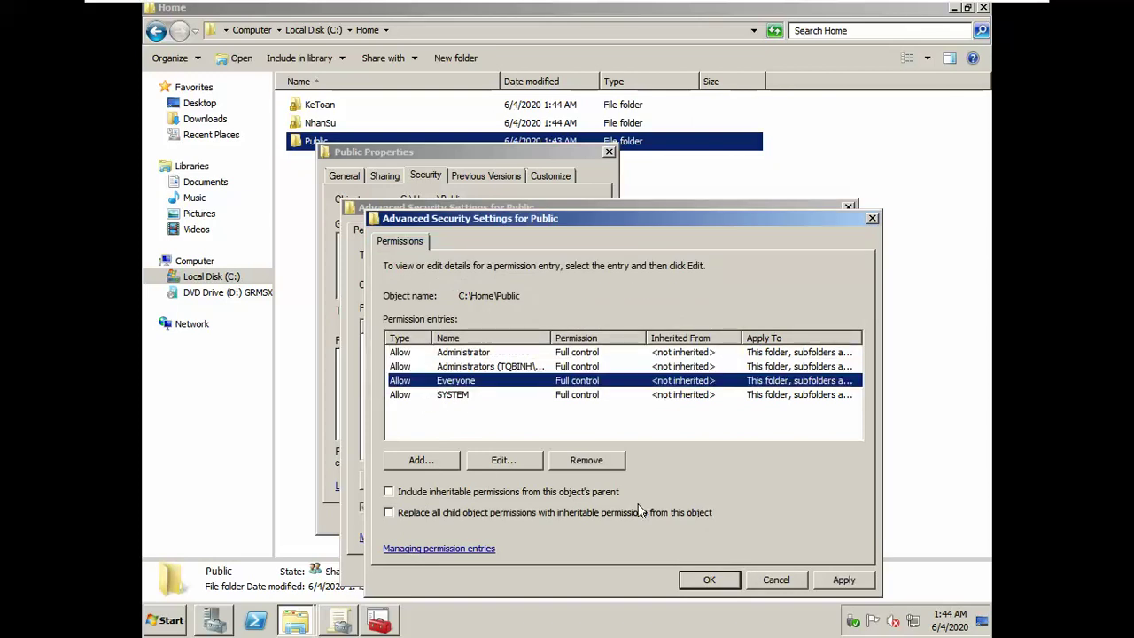
{"action": "left_click", "coordinate": [829, 581]}
{"action": "left_click", "coordinate": [738, 583]}
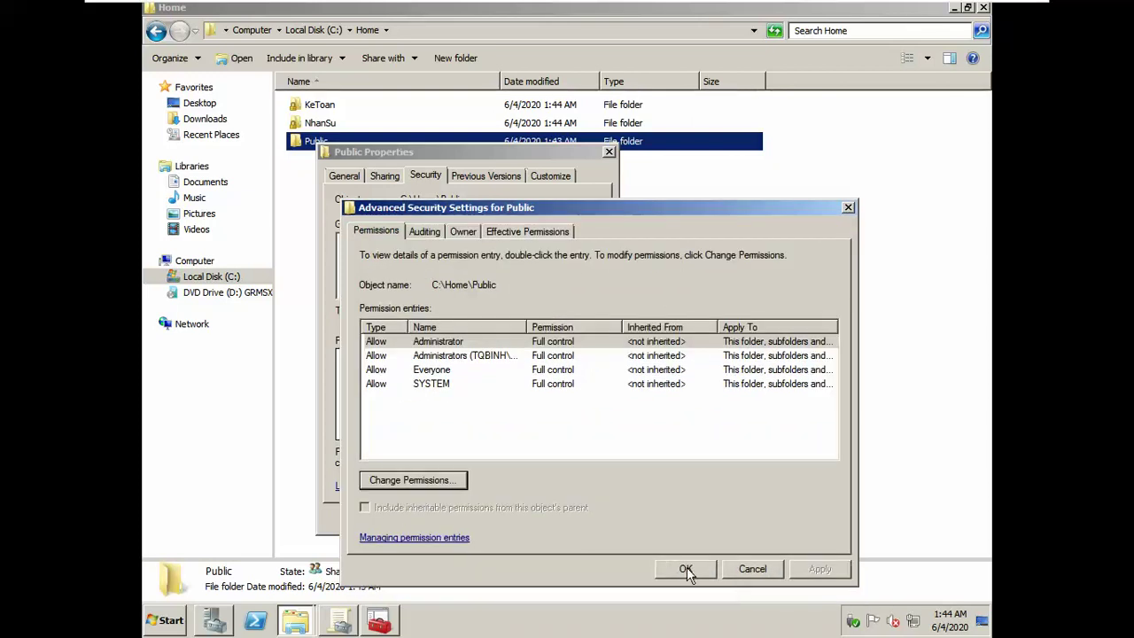
{"action": "left_click", "coordinate": [682, 569]}
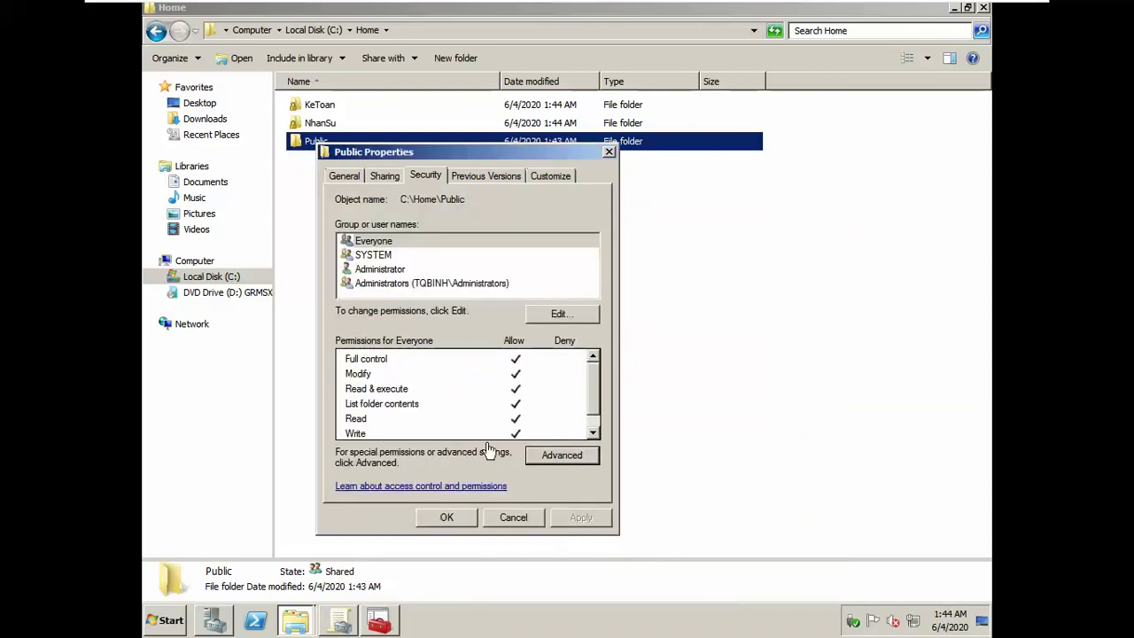
Step: Remove Everyone from Public's permissions in Advanced Security and confirm all dialogs
{"action": "left_click", "coordinate": [551, 467]}
{"action": "left_click", "coordinate": [417, 478]}
{"action": "left_click", "coordinate": [444, 396]}
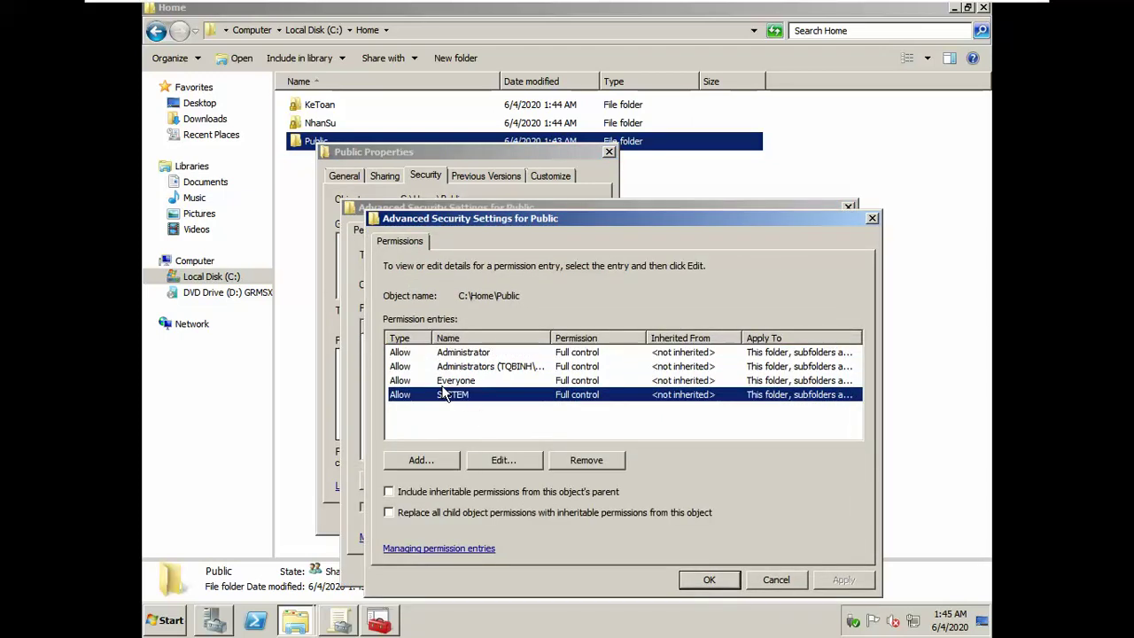
{"action": "left_click", "coordinate": [447, 381]}
{"action": "left_click", "coordinate": [587, 460]}
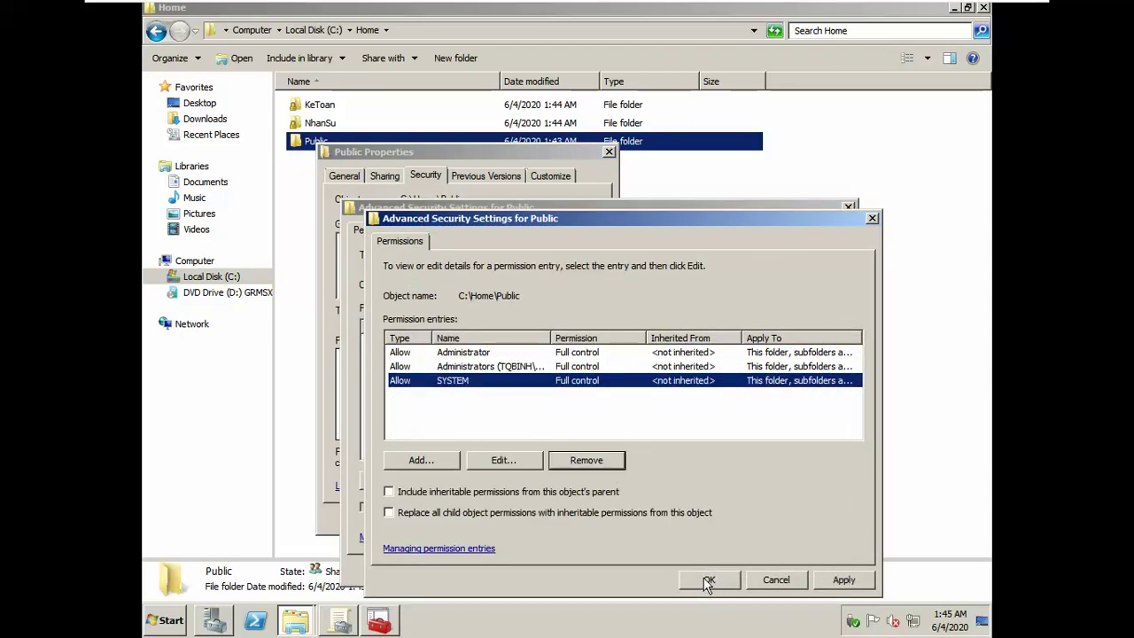
{"action": "left_click", "coordinate": [707, 580]}
{"action": "left_click", "coordinate": [674, 571]}
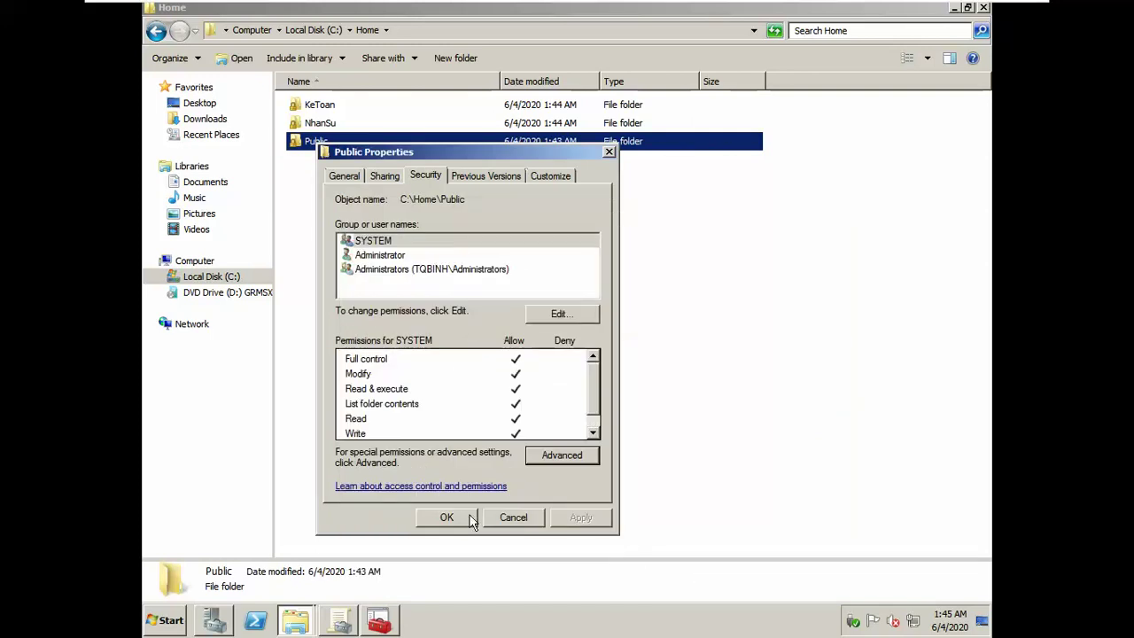
{"action": "left_click", "coordinate": [515, 517]}
{"action": "left_click", "coordinate": [321, 111]}
Step: Inspect the security permissions of the Public subfolder inside KeToan
{"action": "double_click", "coordinate": [320, 110]}
{"action": "right_click", "coordinate": [320, 110]}
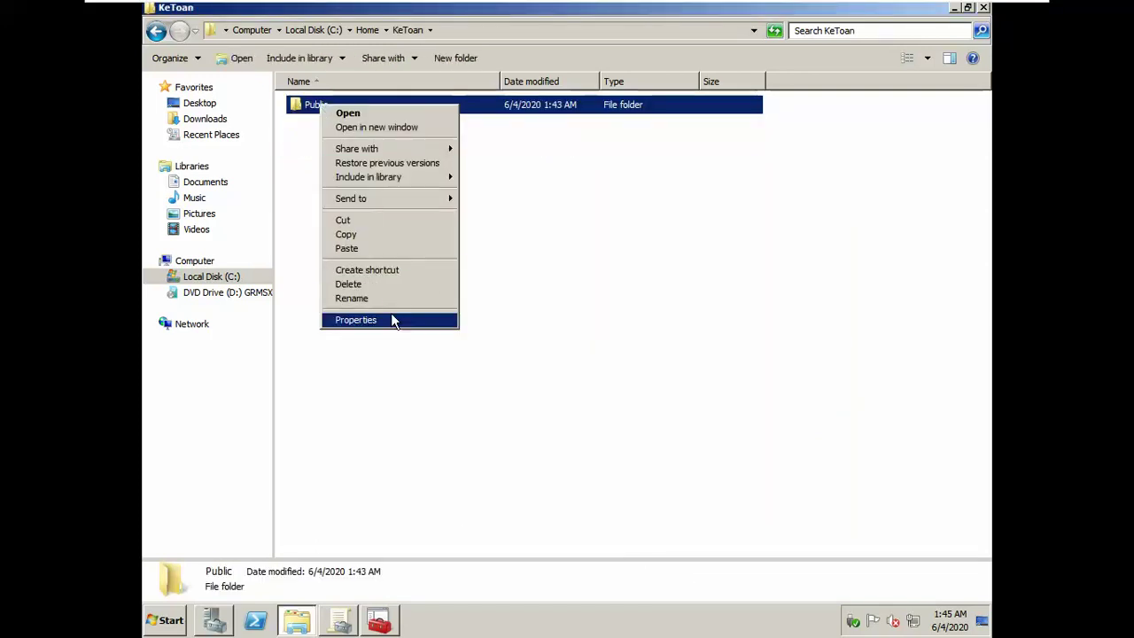
{"action": "left_click", "coordinate": [392, 317]}
{"action": "left_click", "coordinate": [430, 138]}
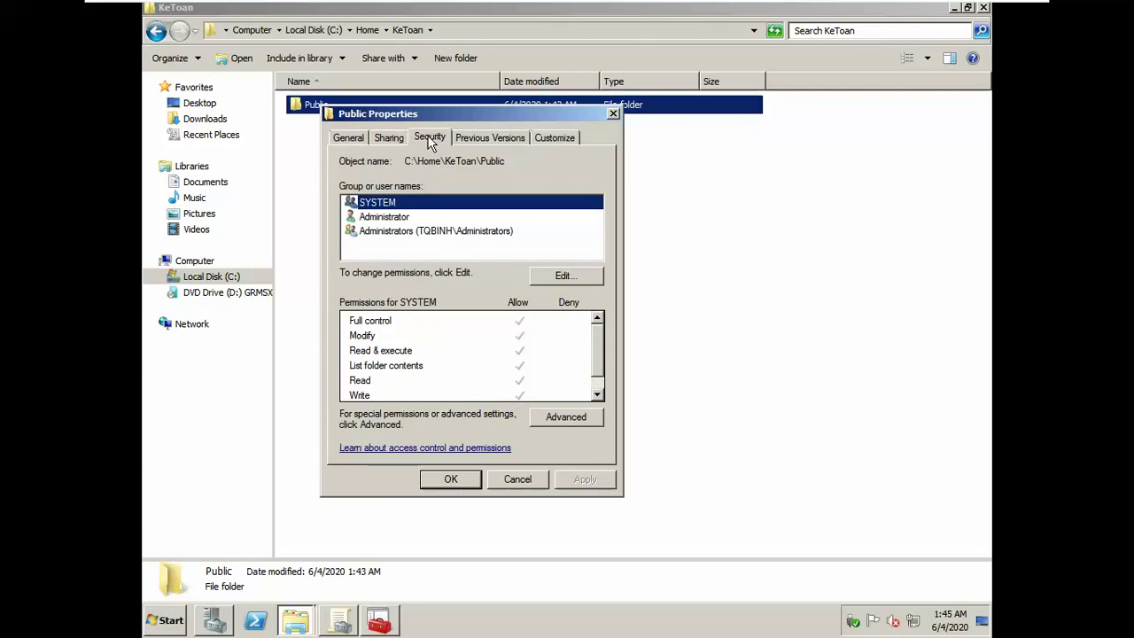
{"action": "left_click", "coordinate": [517, 479]}
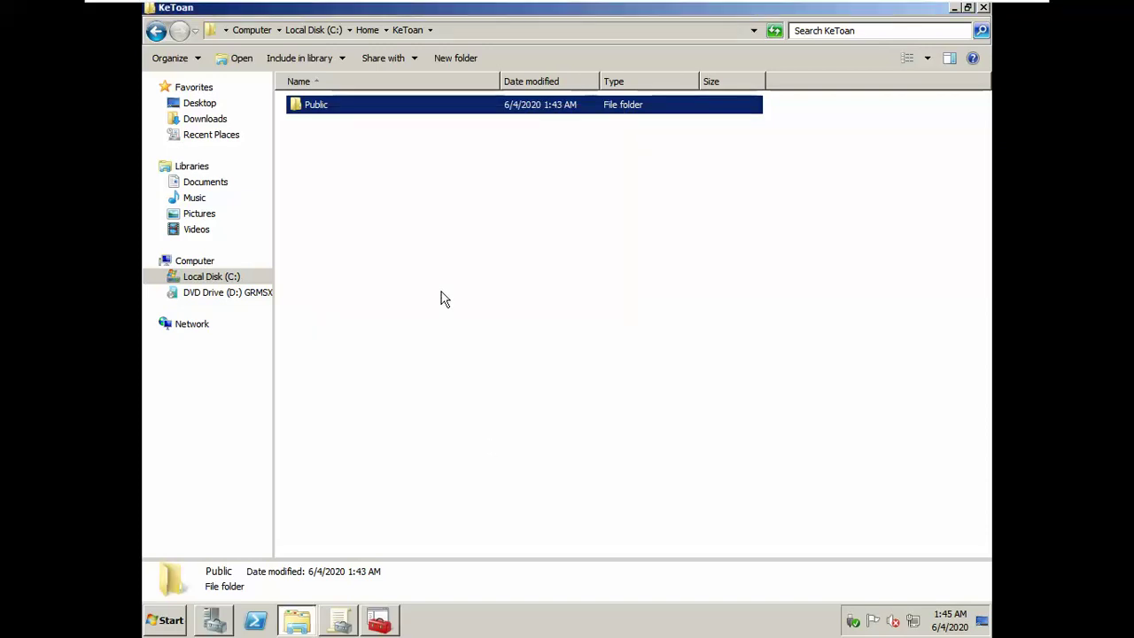
Step: Browse the \\srv1\Home network share to check its NhanSu folder
{"action": "left_click", "coordinate": [368, 31]}
{"action": "left_click", "coordinate": [528, 32]}
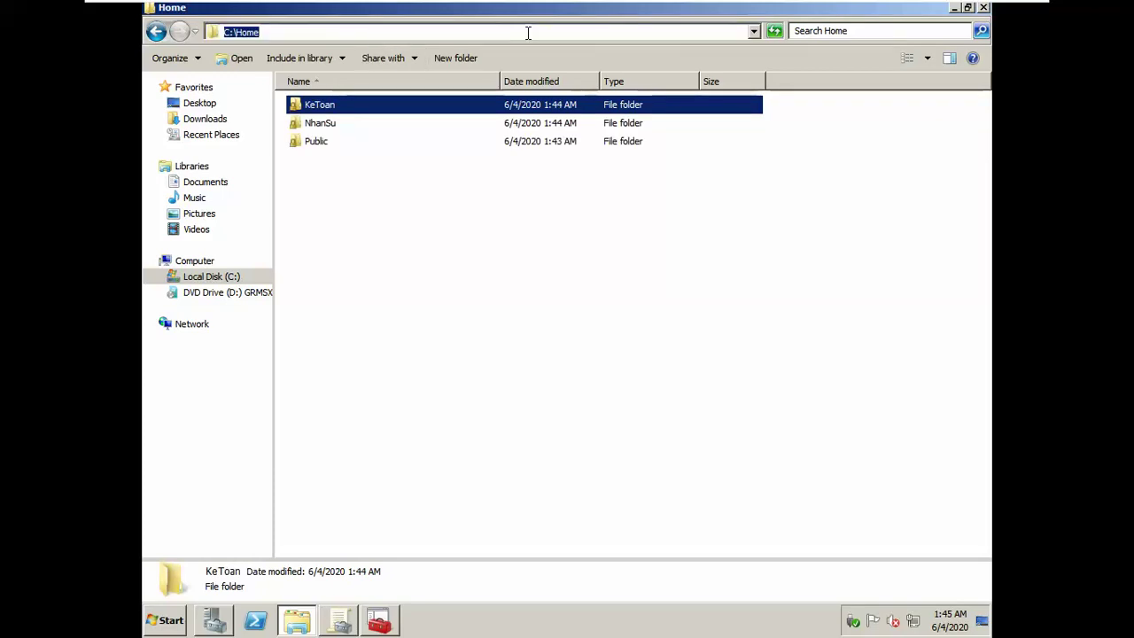
{"action": "type", "text": "\\\\srv1\\"}
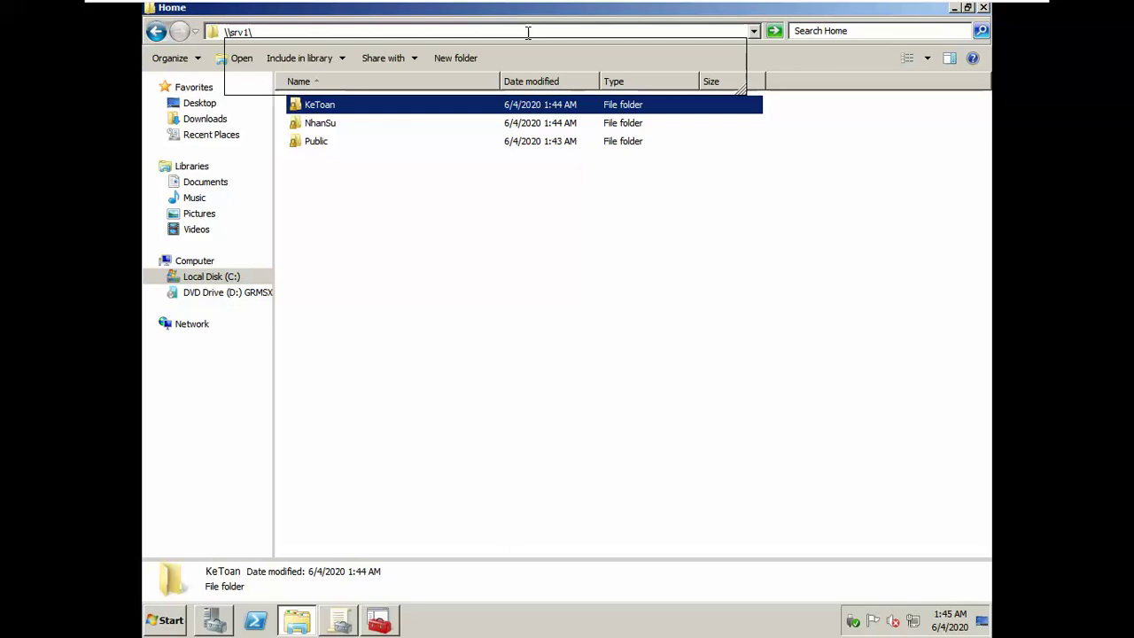
{"action": "key", "text": "Down"}
{"action": "key", "text": "Down"}
{"action": "key", "text": "Down"}
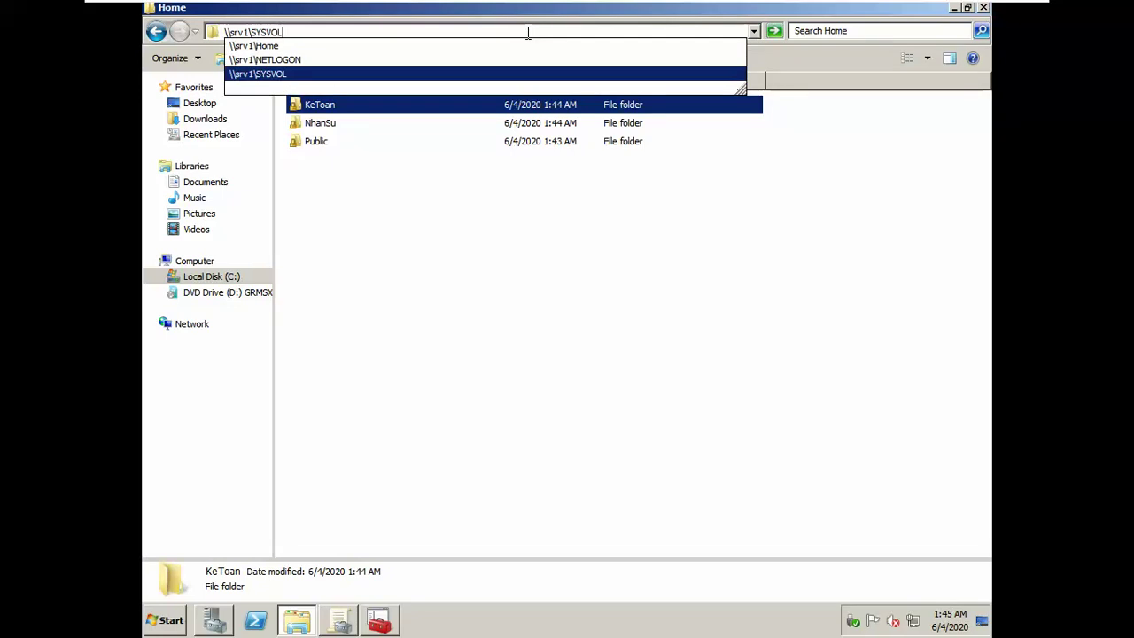
{"action": "key", "text": "Up"}
{"action": "key", "text": "Up"}
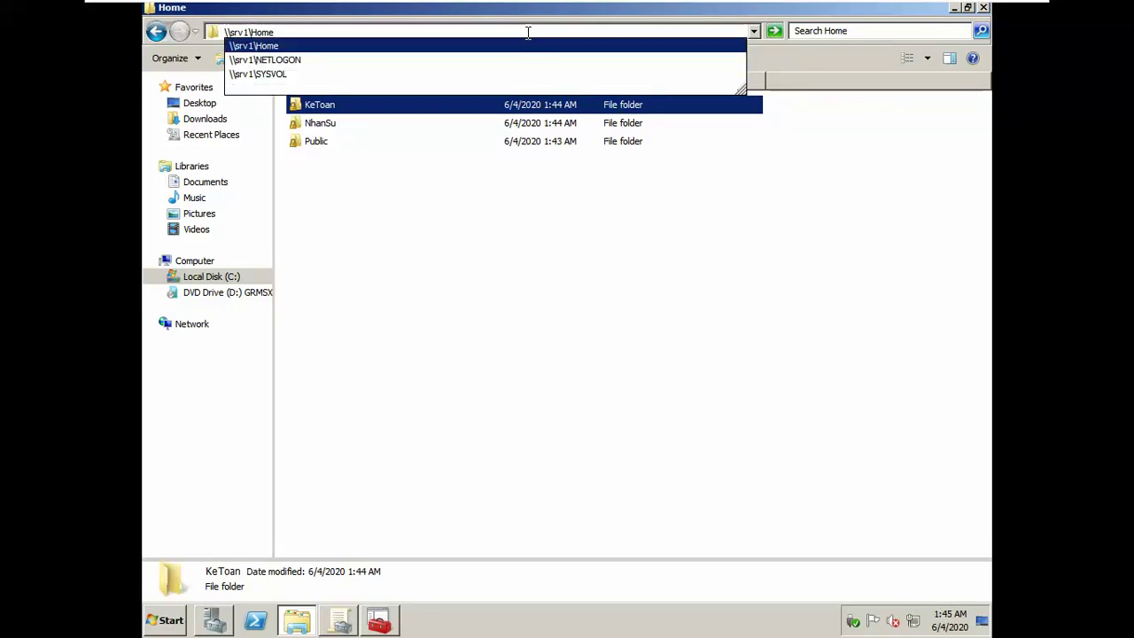
{"action": "type", "text": "\\"}
{"action": "key", "text": "Down"}
{"action": "key", "text": "Down"}
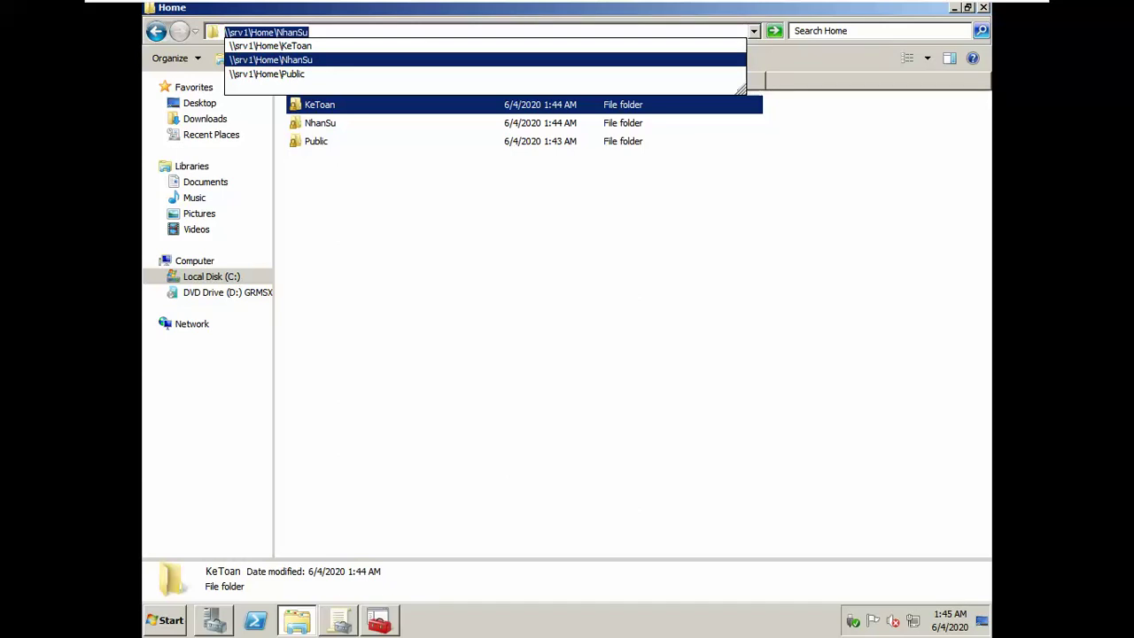
{"action": "key", "text": "Escape"}
{"action": "left_click", "coordinate": [578, 259]}
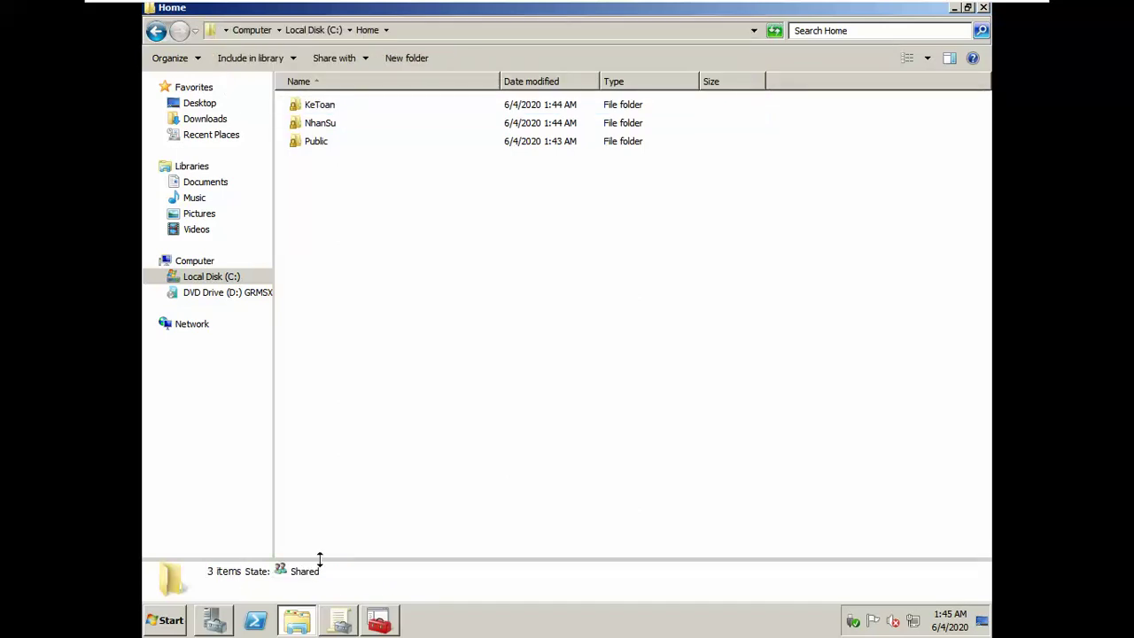
{"action": "left_click", "coordinate": [222, 620]}
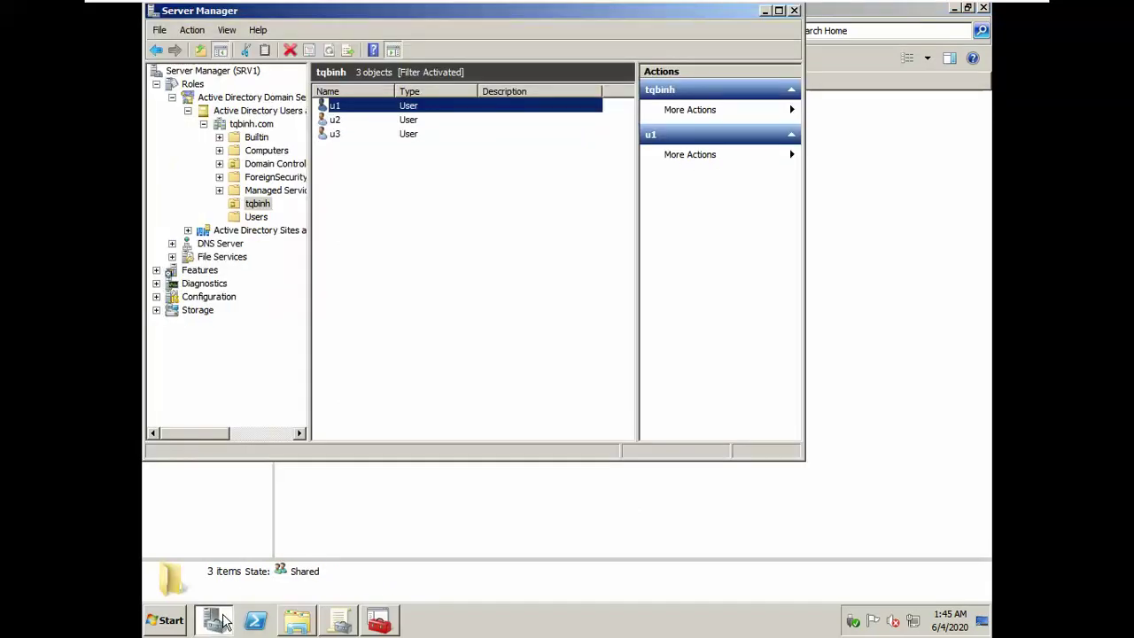
Step: Create an organizational unit named NhanSu under the tqbinh OU
{"action": "left_click", "coordinate": [255, 206]}
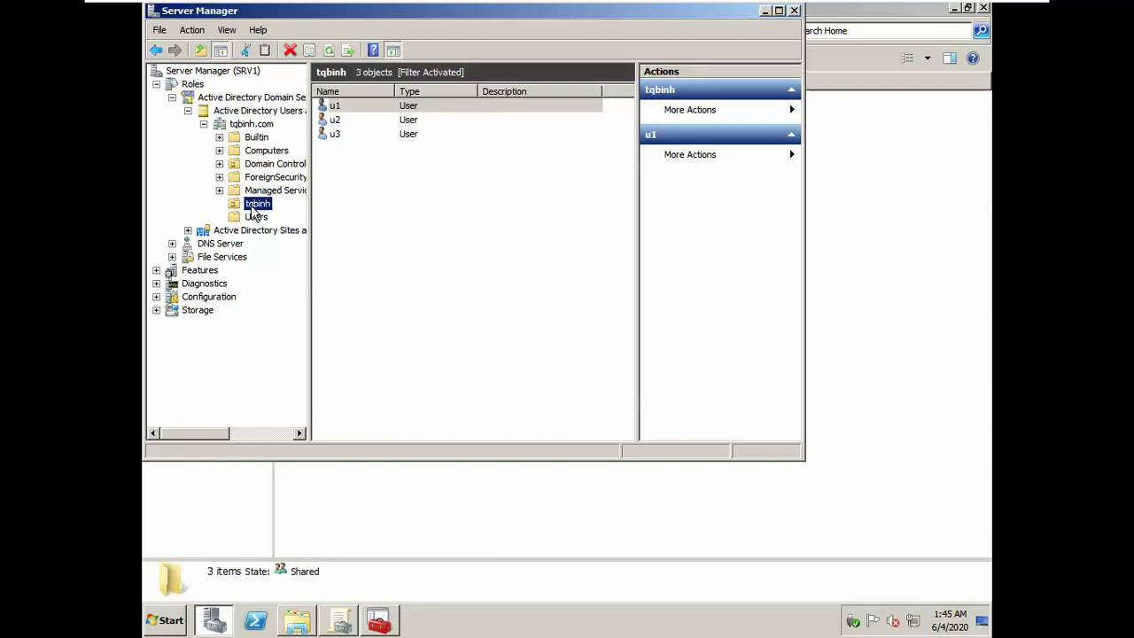
{"action": "left_click", "coordinate": [399, 213]}
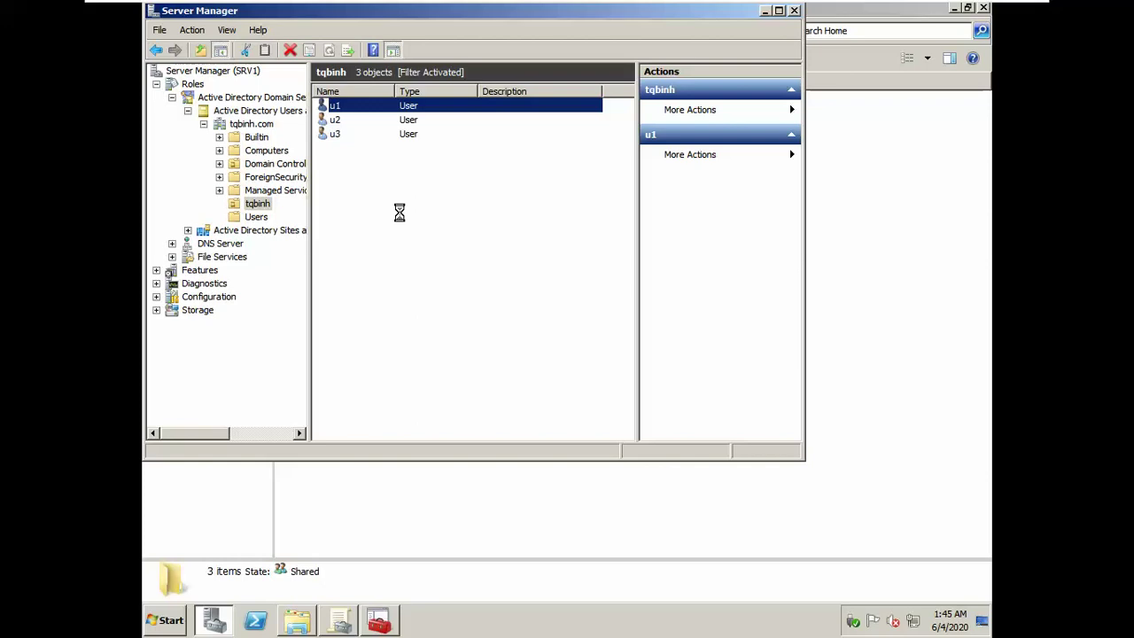
{"action": "right_click", "coordinate": [399, 213]}
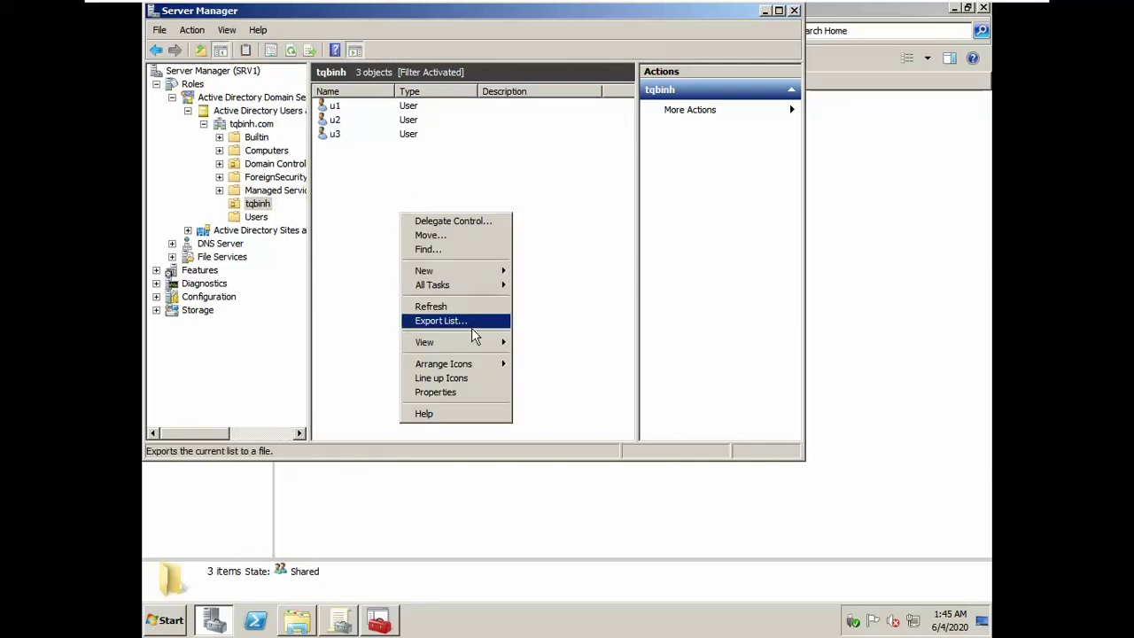
{"action": "mouse_move", "coordinate": [443, 270]}
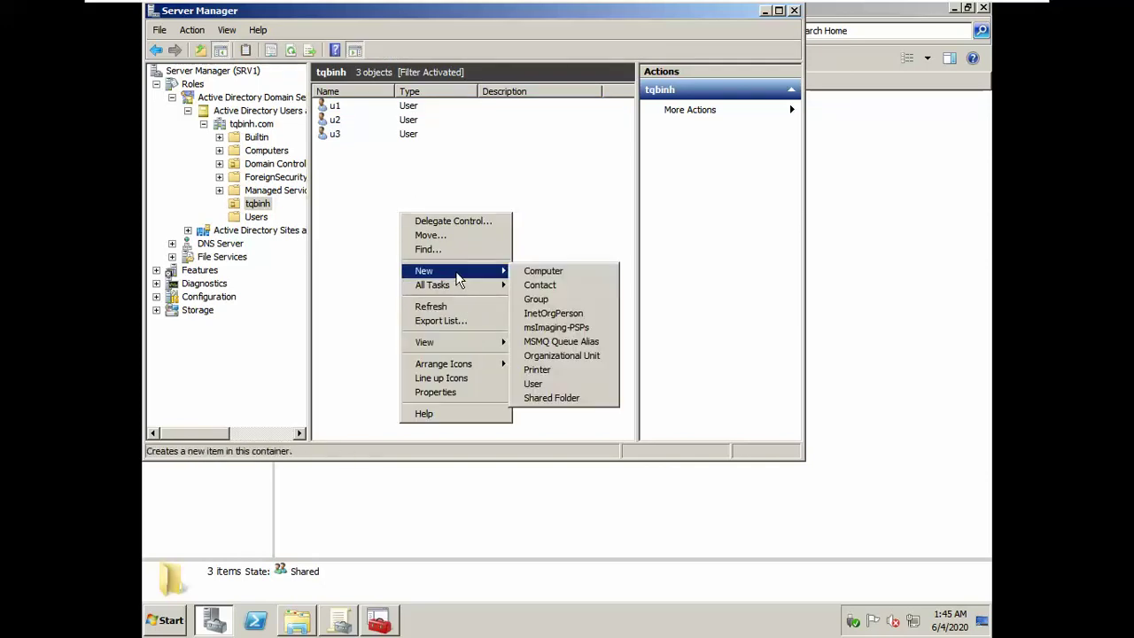
{"action": "left_click", "coordinate": [553, 357]}
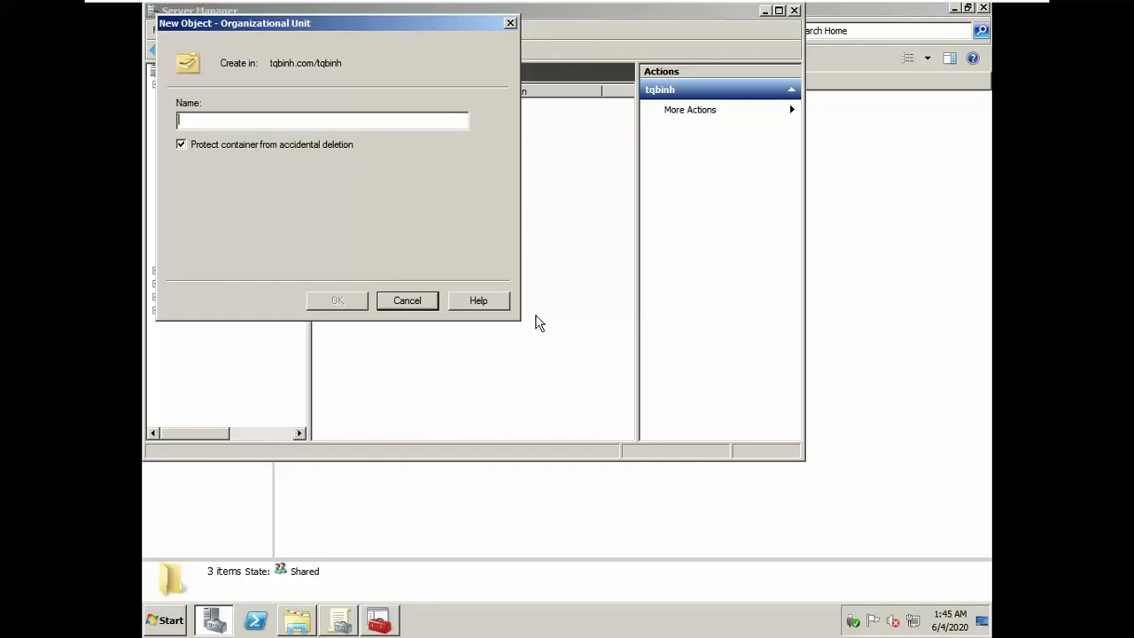
{"action": "type", "text": "Nha"}
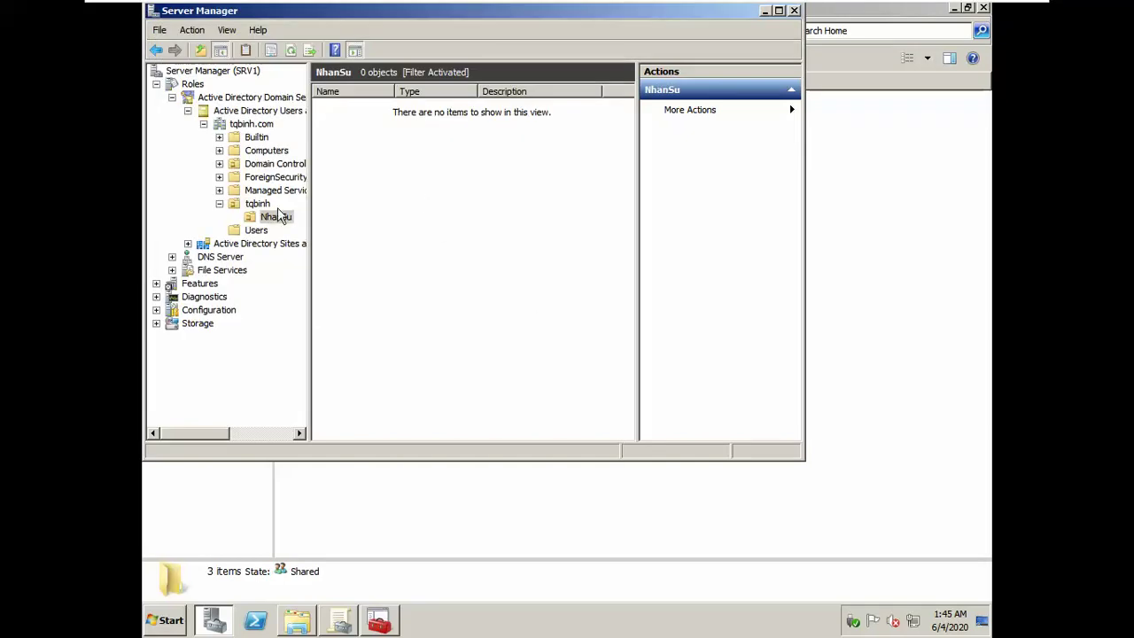
Step: Create a second organizational unit named KeToan under tqbinh
{"action": "left_click", "coordinate": [258, 204]}
{"action": "right_click", "coordinate": [392, 230]}
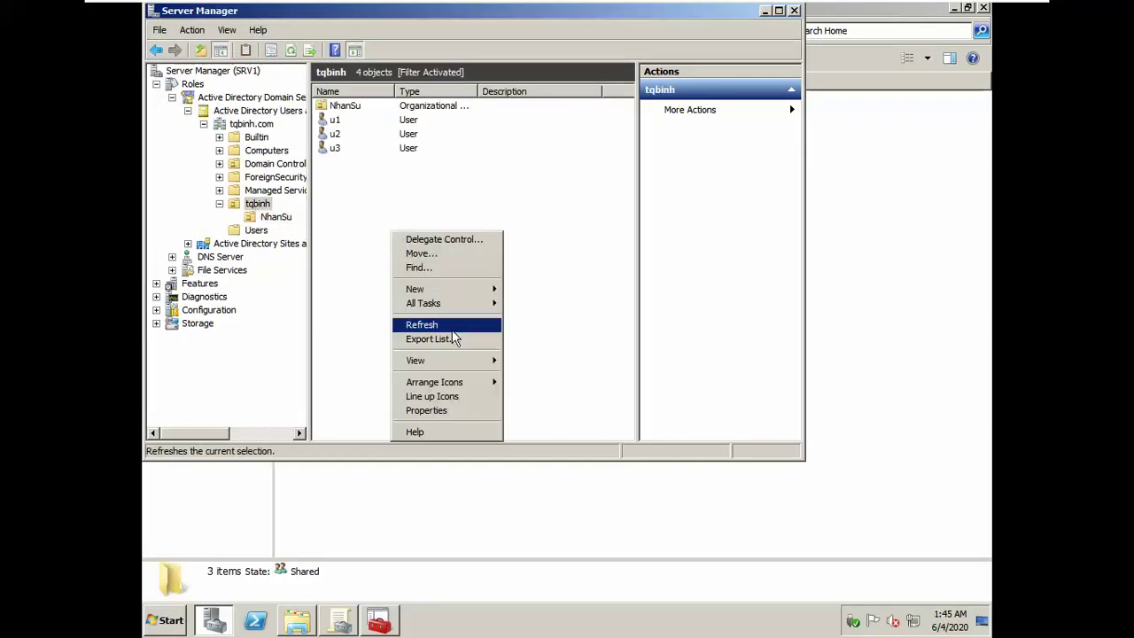
{"action": "mouse_move", "coordinate": [462, 291]}
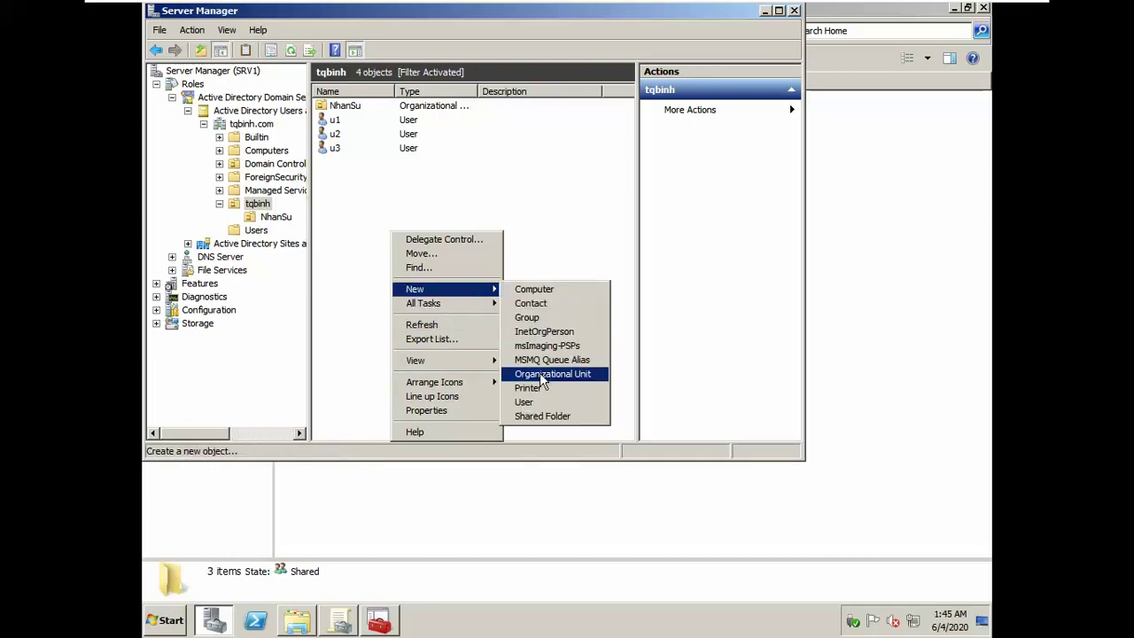
{"action": "left_click", "coordinate": [544, 374]}
{"action": "type", "text": "KeT"}
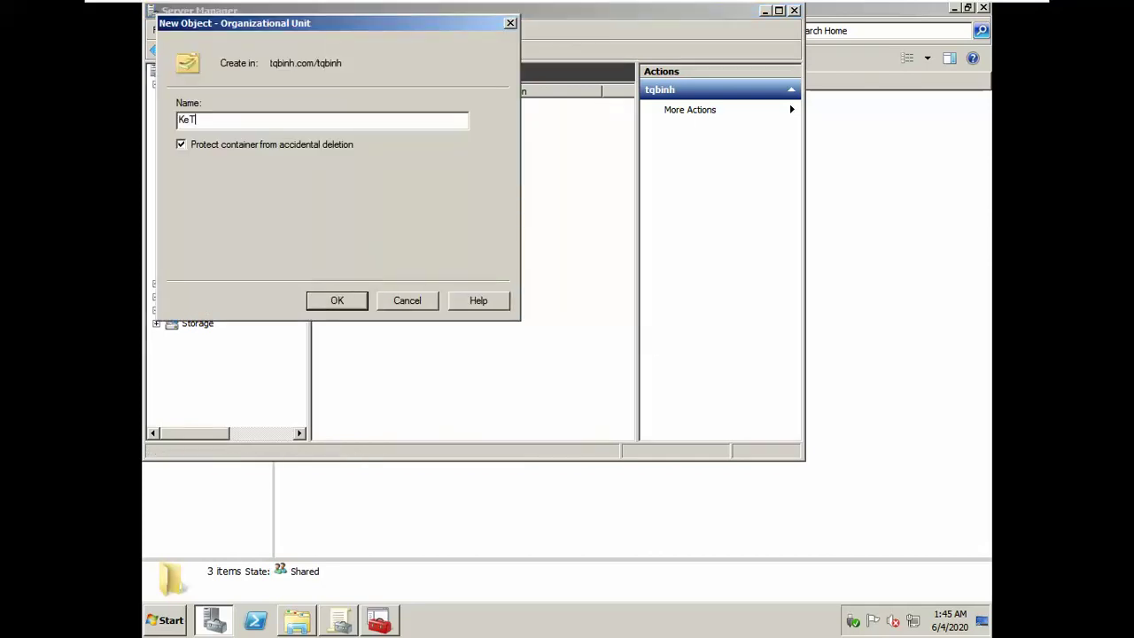
{"action": "type", "text": "oan"}
{"action": "key", "text": "Return"}
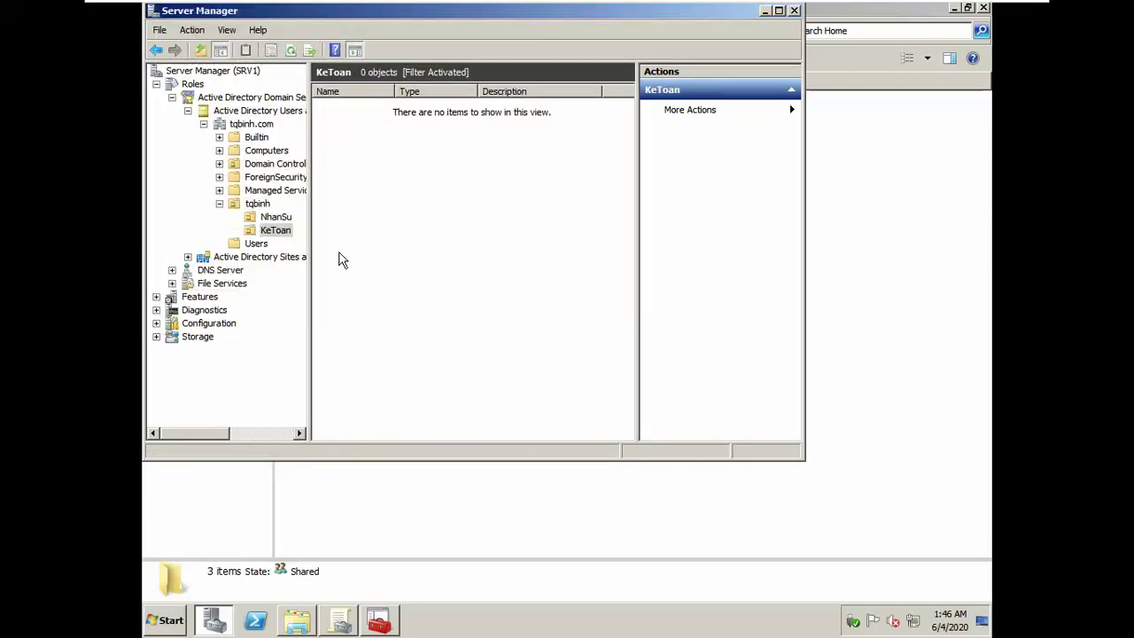
{"action": "left_click", "coordinate": [285, 219]}
Step: Create a global security group named GNhanSu in the NhanSu OU
{"action": "right_click", "coordinate": [373, 162]}
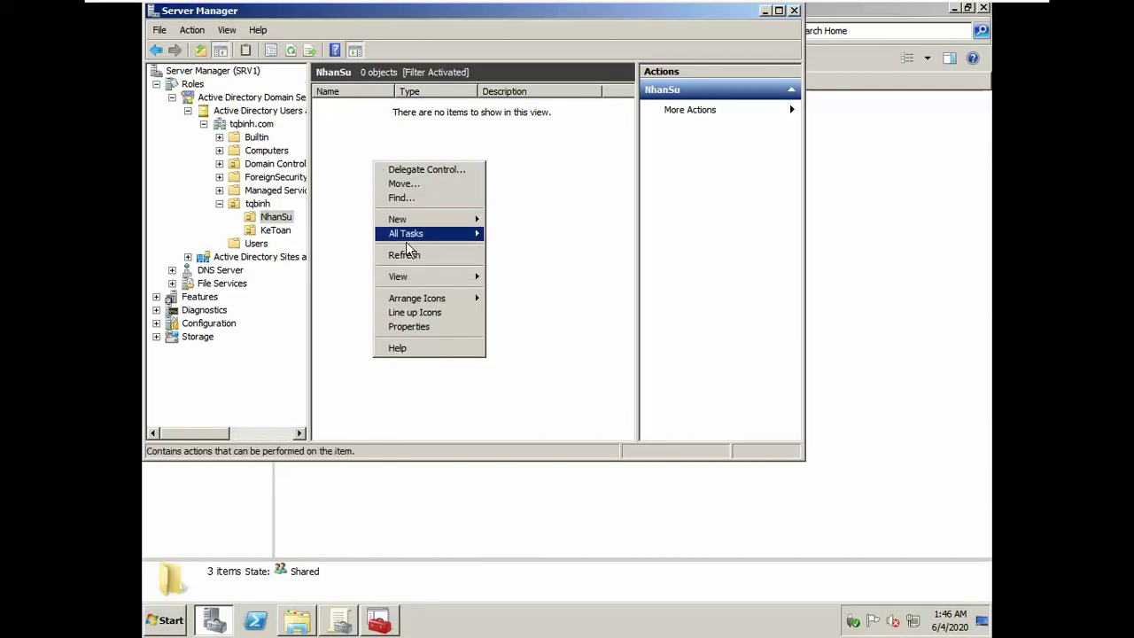
{"action": "mouse_move", "coordinate": [416, 222]}
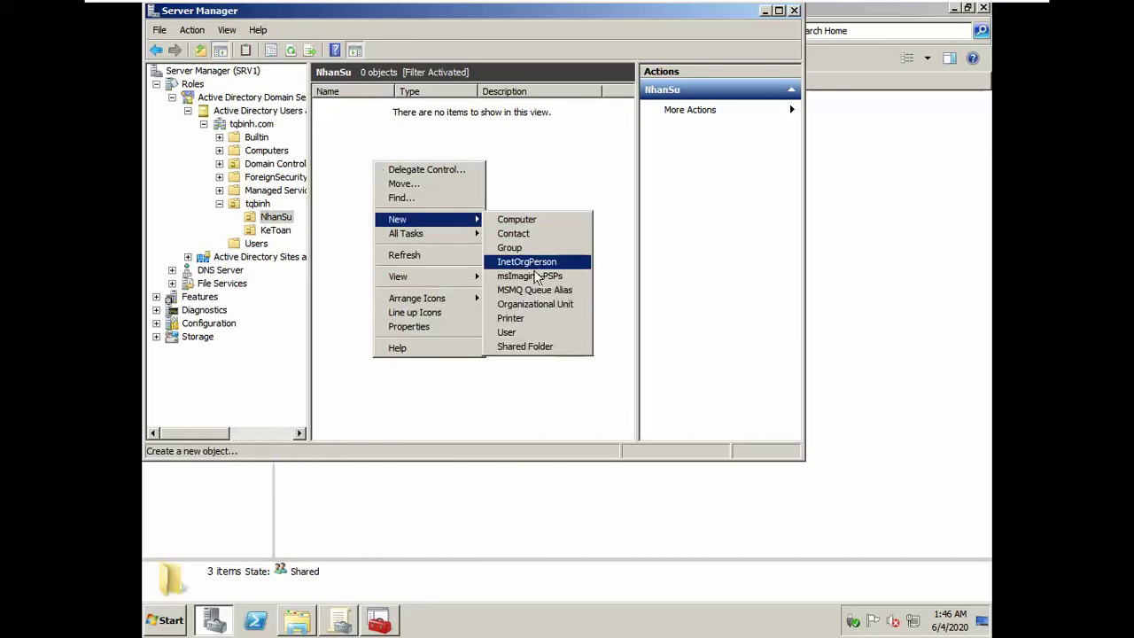
{"action": "left_click", "coordinate": [514, 247]}
{"action": "type", "text": "ha"}
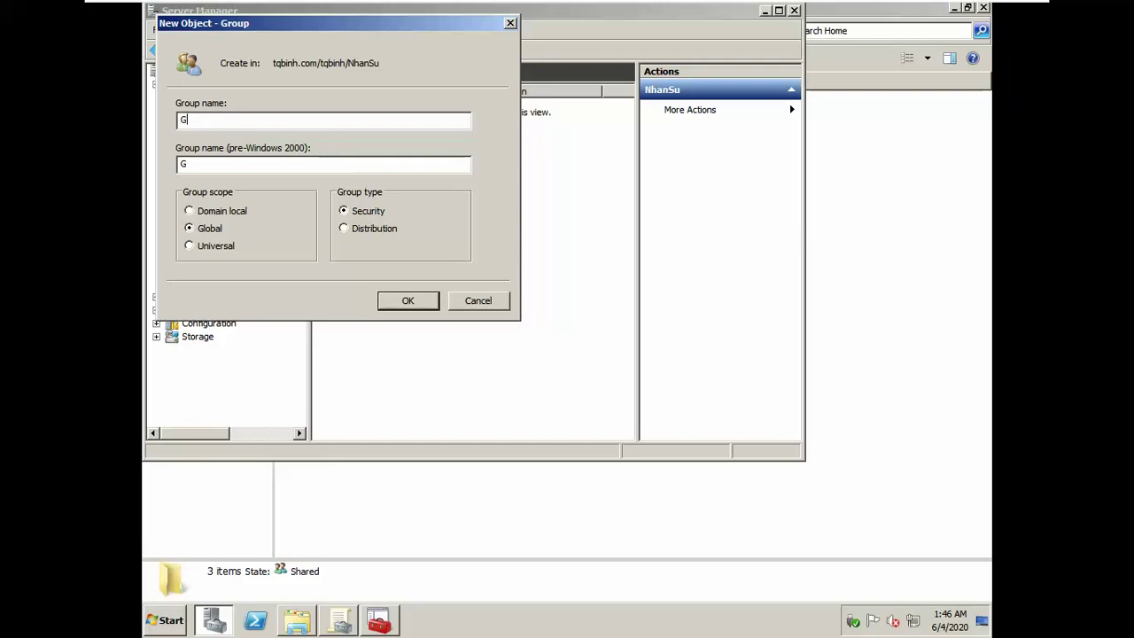
{"action": "type", "text": "NhanSu"}
{"action": "key", "text": "Return"}
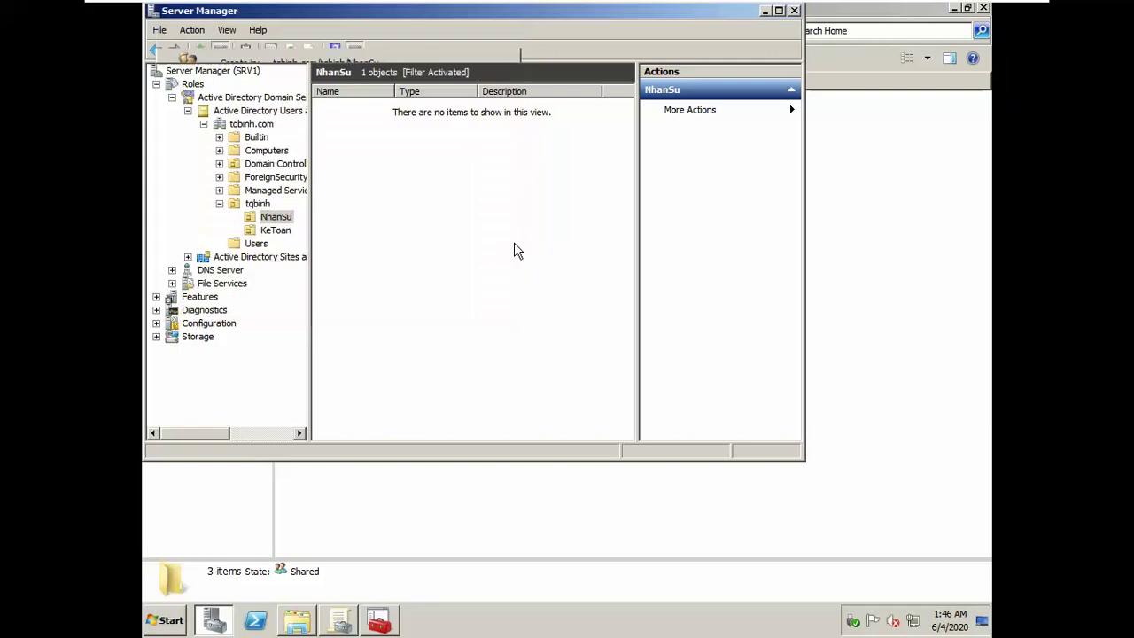
Step: Open the New User form in the NhanSu OU, then switch away from the VM
{"action": "right_click", "coordinate": [514, 242]}
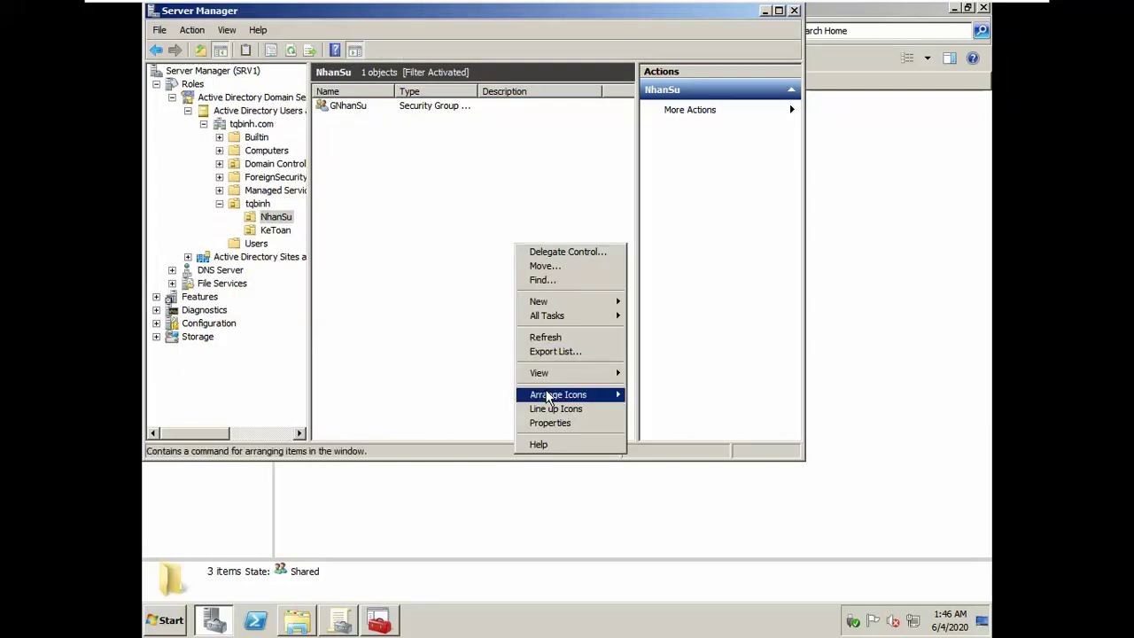
{"action": "mouse_move", "coordinate": [540, 301]}
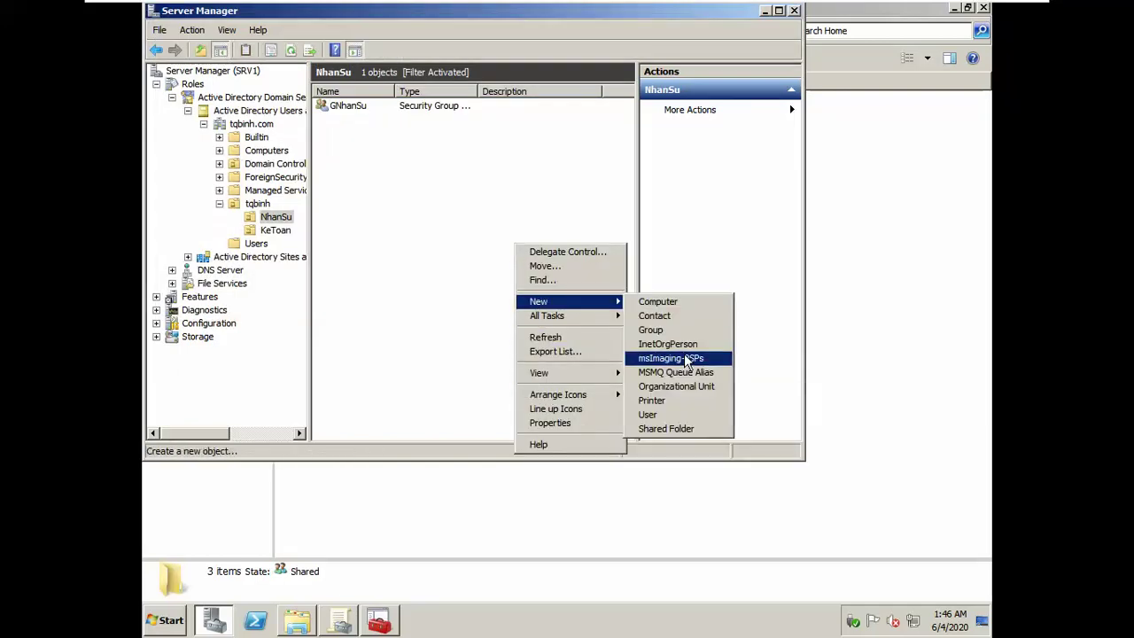
{"action": "left_click", "coordinate": [669, 411]}
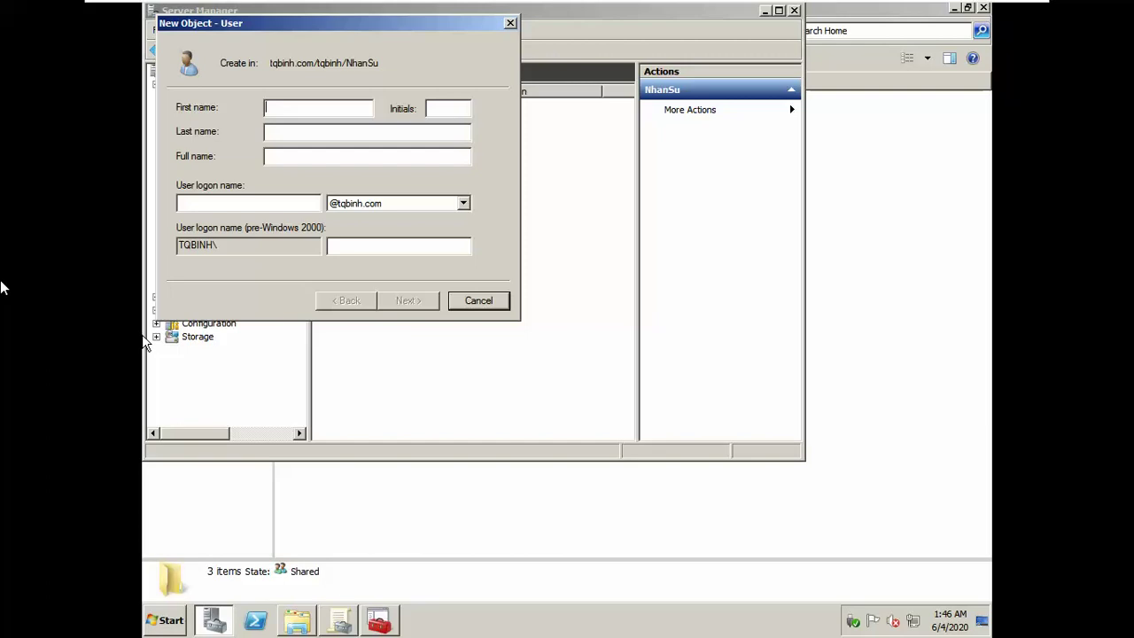
{"action": "key", "text": "alt+Tab"}
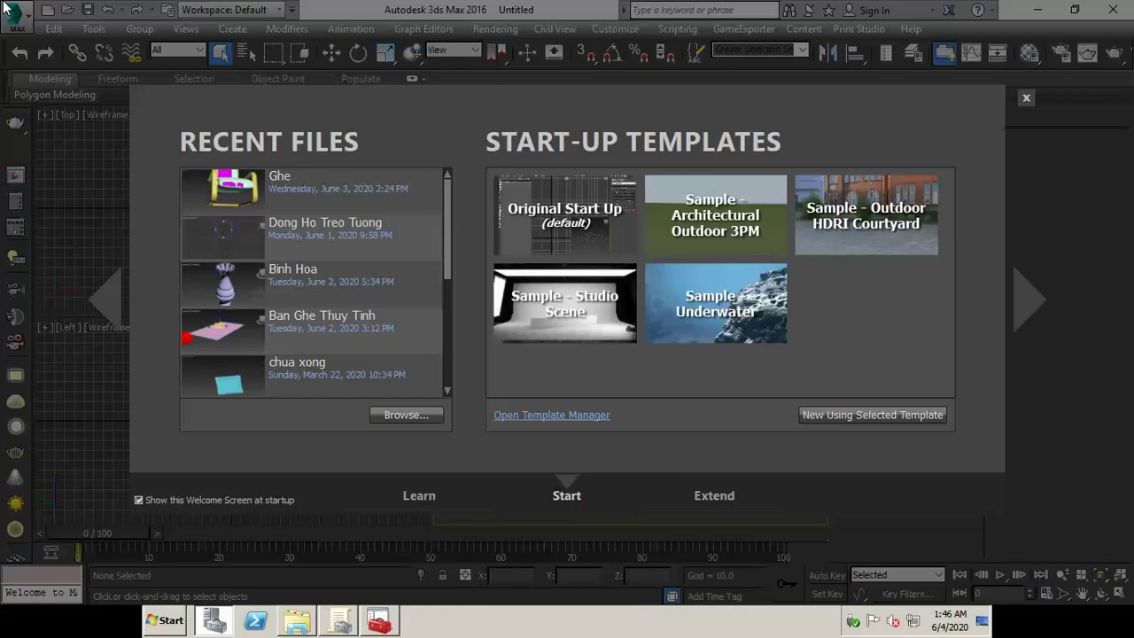
{"action": "key", "text": "alt+Tab"}
{"action": "key", "text": "alt+Tab"}
{"action": "key", "text": "alt+Tab"}
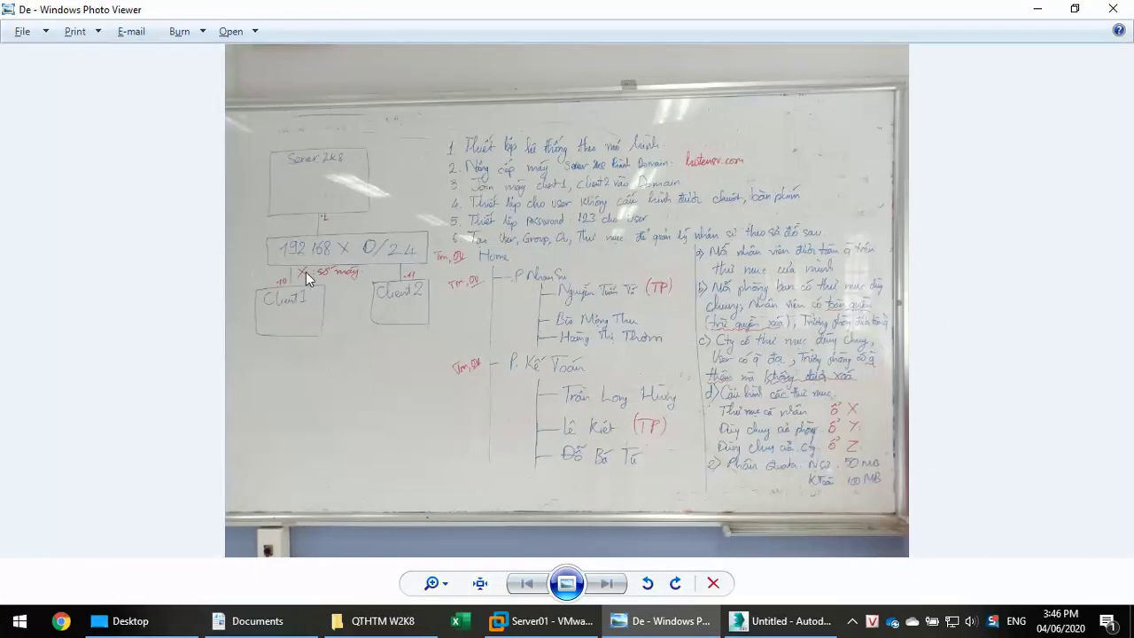
Step: Check the whiteboard assignment photo and return to the Server01 virtual machine
{"action": "key", "text": "alt+Tab"}
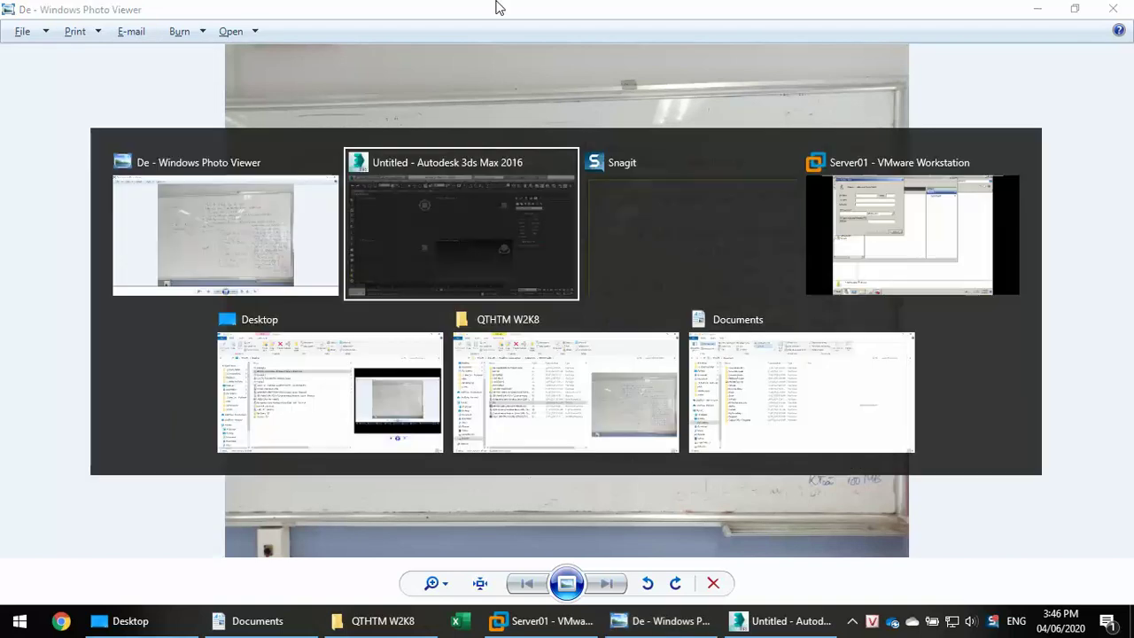
{"action": "key", "text": "alt+Tab"}
{"action": "key", "text": "alt+Tab"}
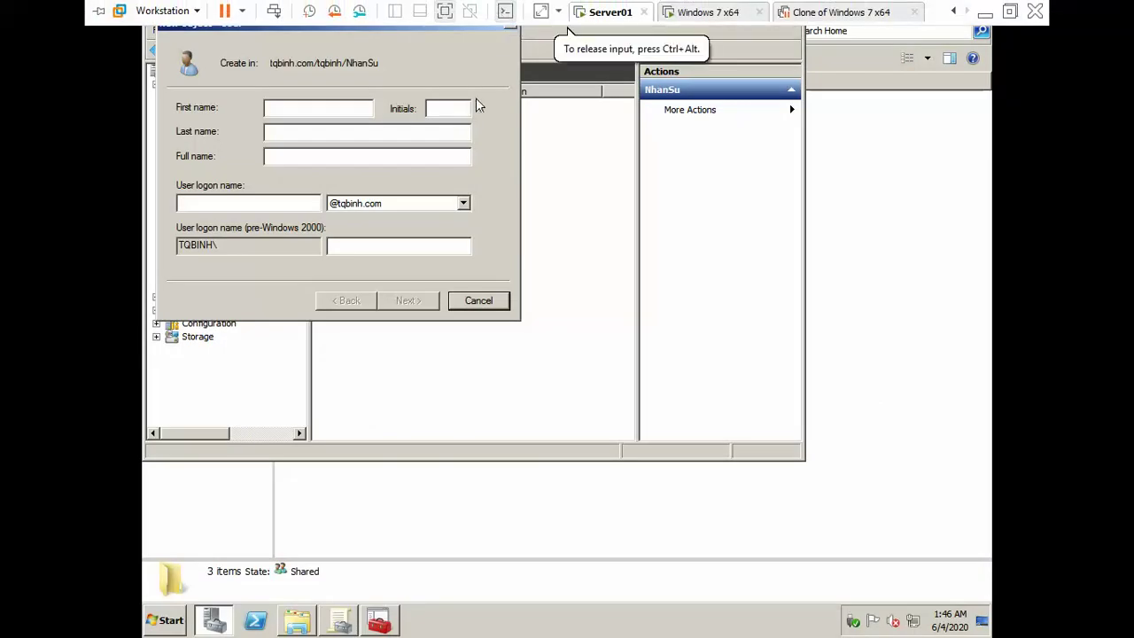
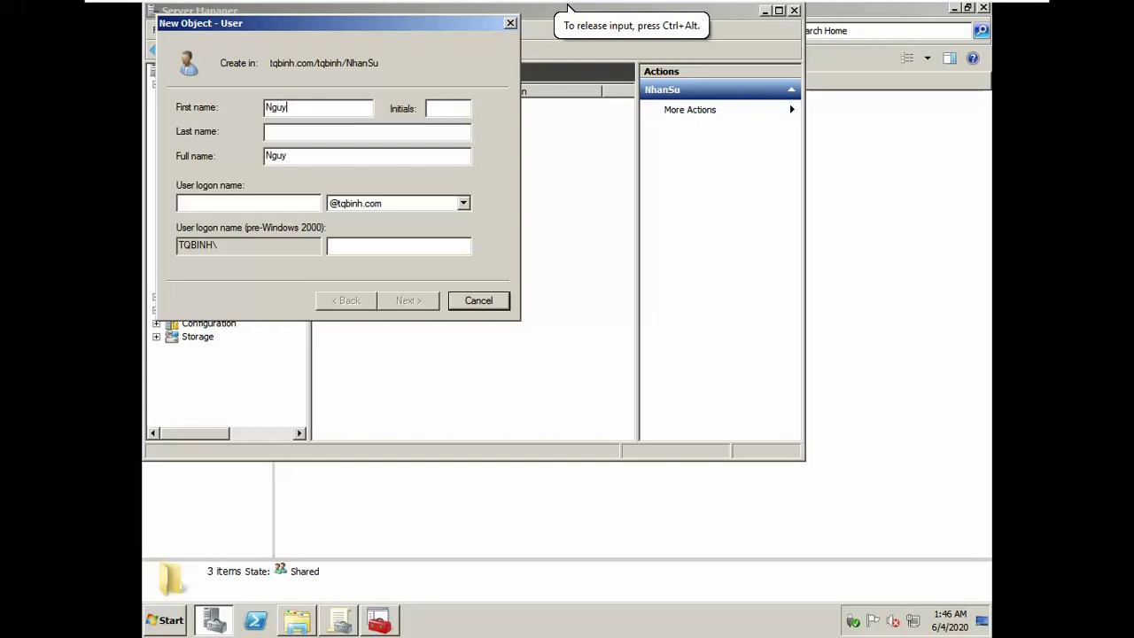
Step: Create a new NhanSu user with the employee's first, last and logon names and a password
{"action": "key", "text": "Tab"}
{"action": "type", "text": "Tu"}
{"action": "key", "text": "Tab"}
{"action": "key", "text": "Tab"}
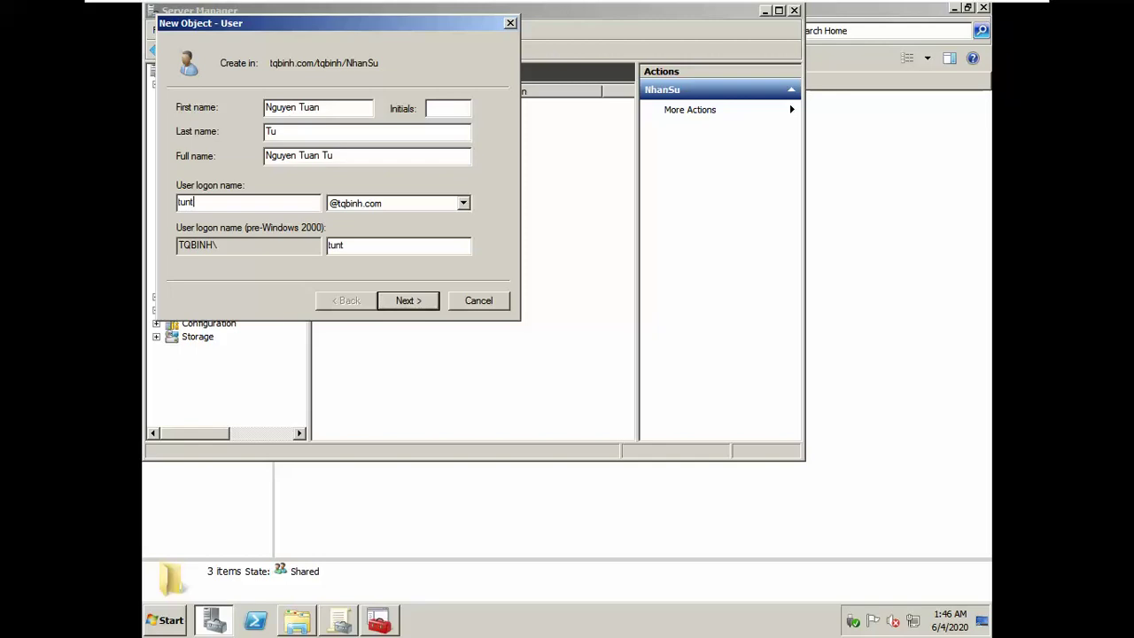
{"action": "left_click", "coordinate": [407, 302]}
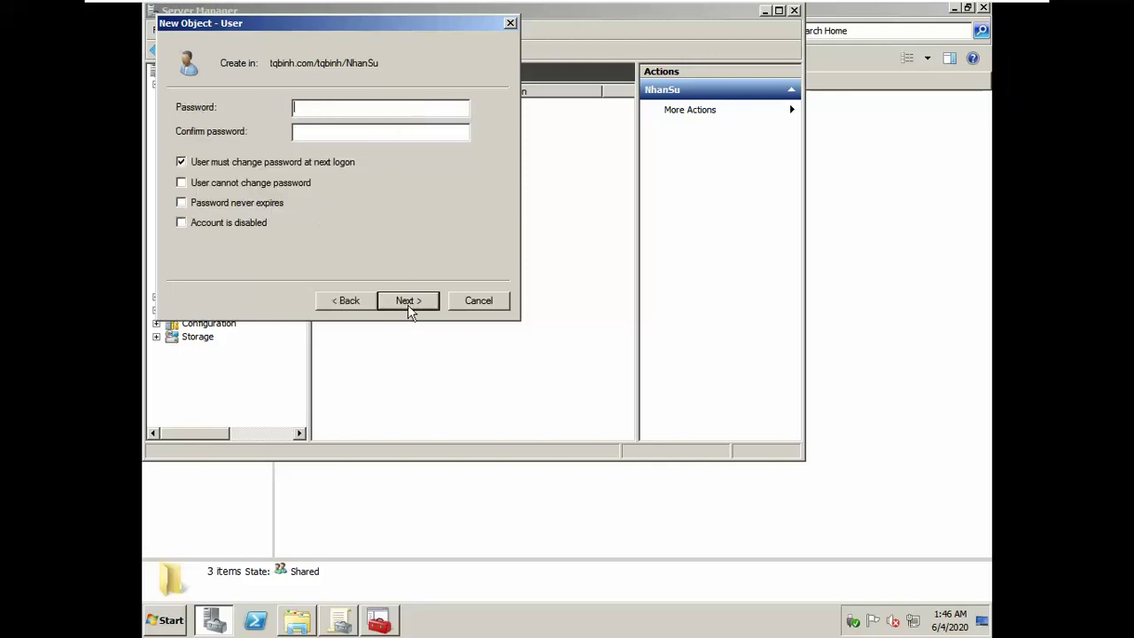
{"action": "type", "text": "123"}
{"action": "left_click", "coordinate": [329, 134]}
{"action": "type", "text": "123"}
{"action": "left_click", "coordinate": [412, 305]}
{"action": "left_click", "coordinate": [413, 309]}
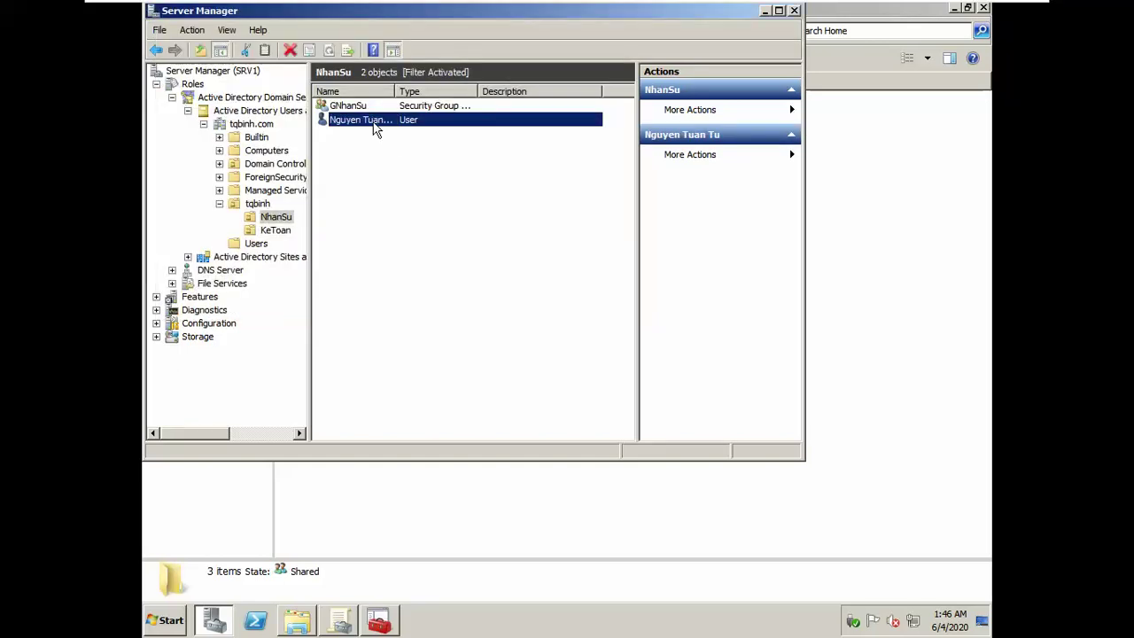
Step: Add the new NhanSu user to the GNhanSu group
{"action": "right_click", "coordinate": [375, 128]}
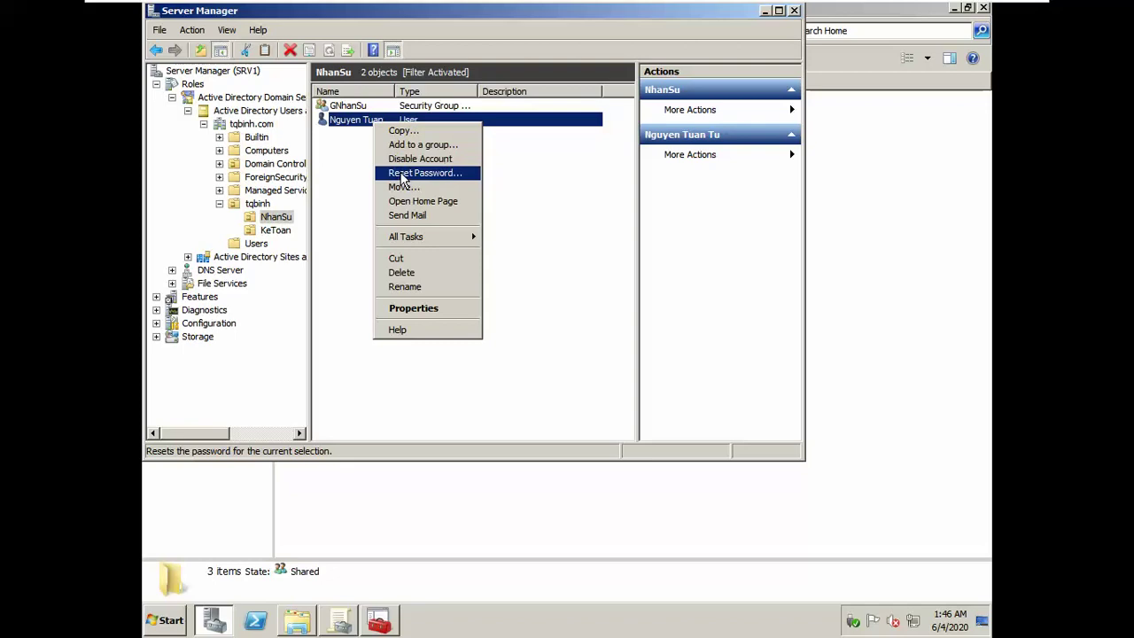
{"action": "left_click", "coordinate": [417, 145]}
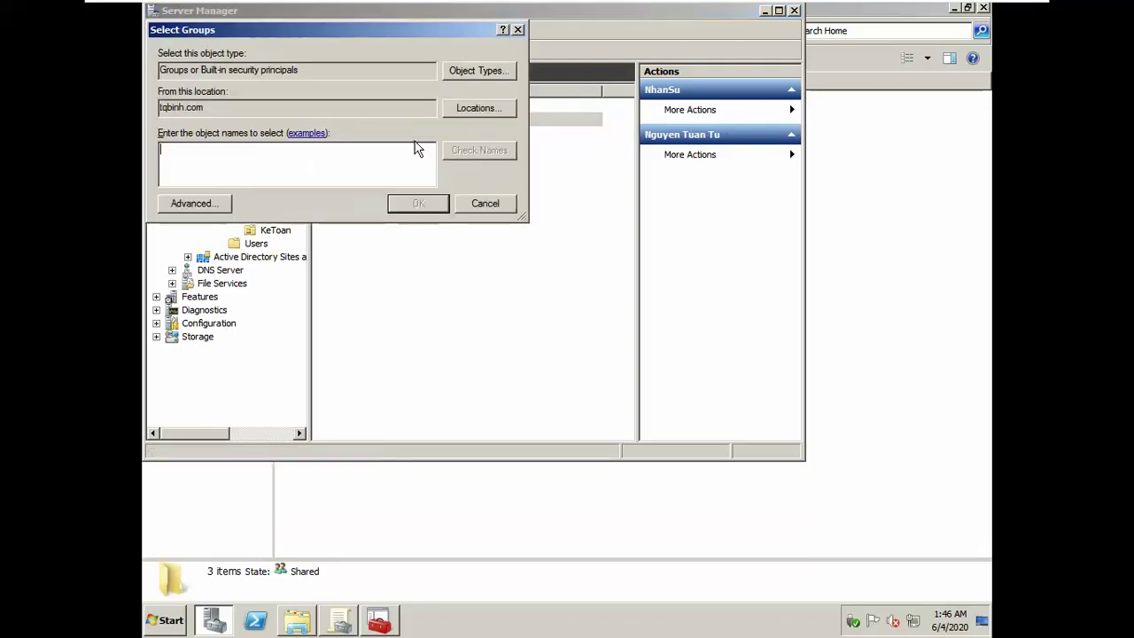
{"action": "type", "text": "gnhansu"}
{"action": "key", "text": "alt+c"}
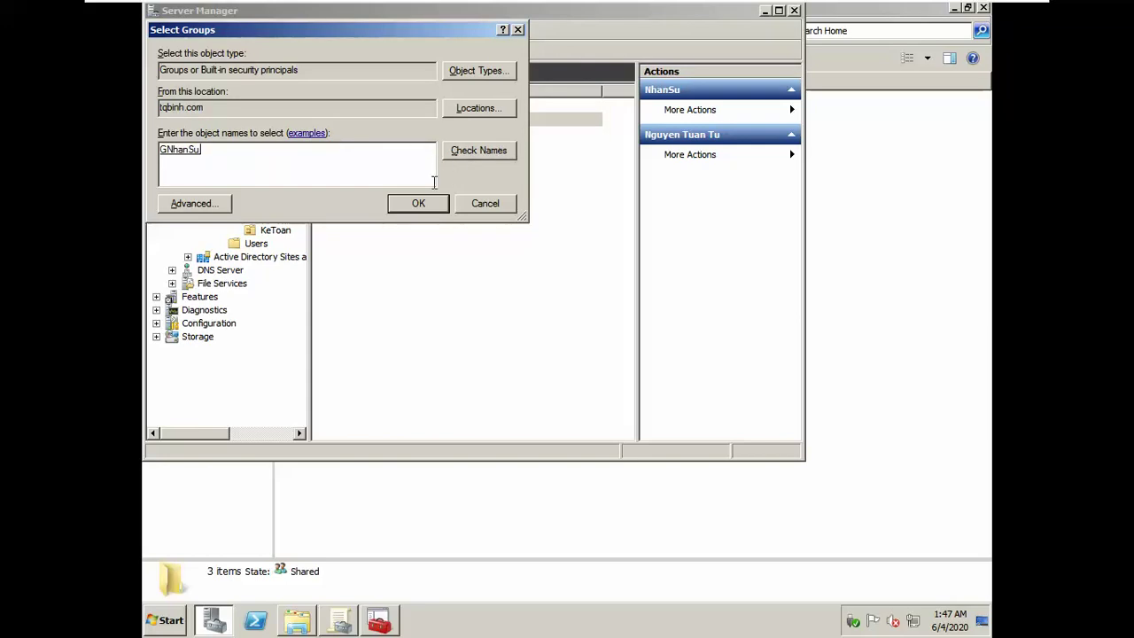
{"action": "left_click", "coordinate": [418, 205]}
{"action": "left_click", "coordinate": [670, 359]}
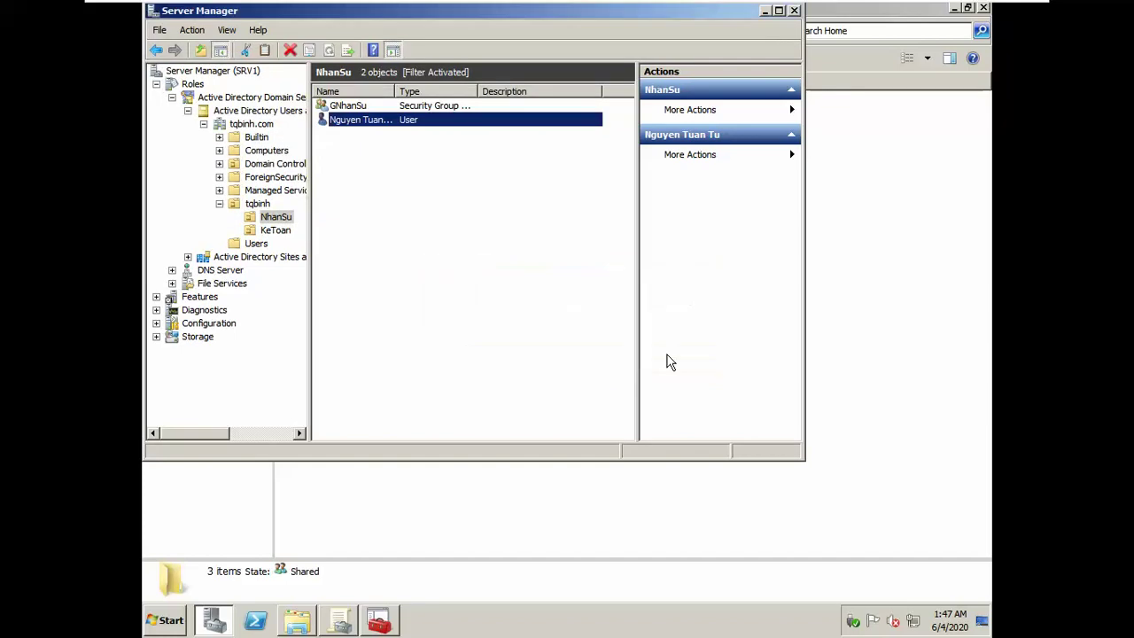
Step: In the NhanSu user's profile settings, connect the home folder as drive X:
{"action": "right_click", "coordinate": [366, 122]}
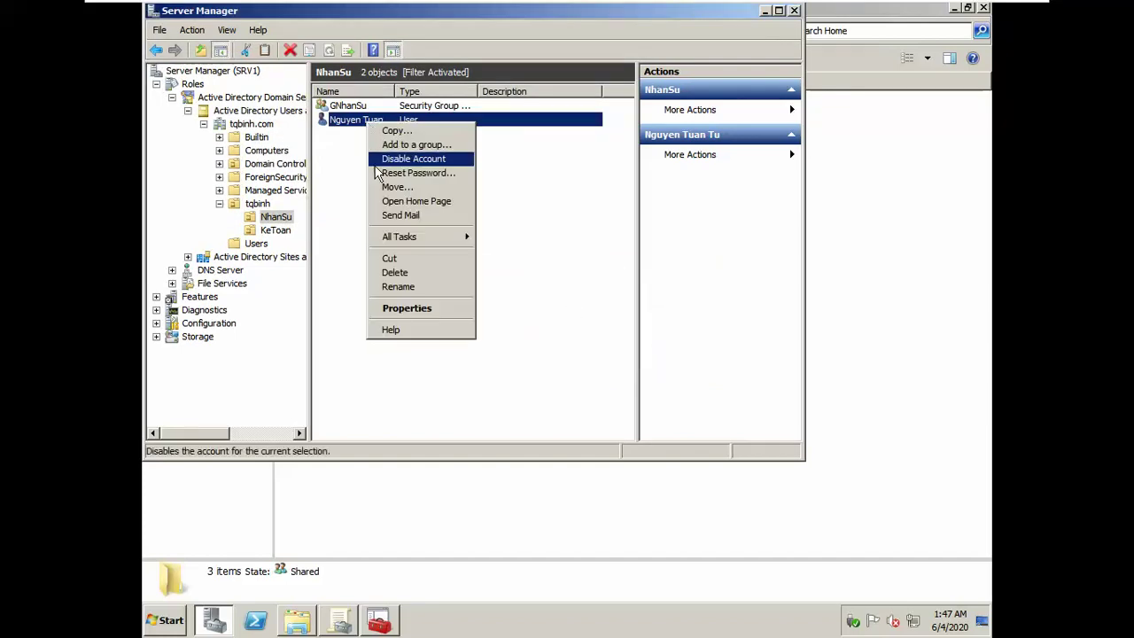
{"action": "left_click", "coordinate": [423, 309]}
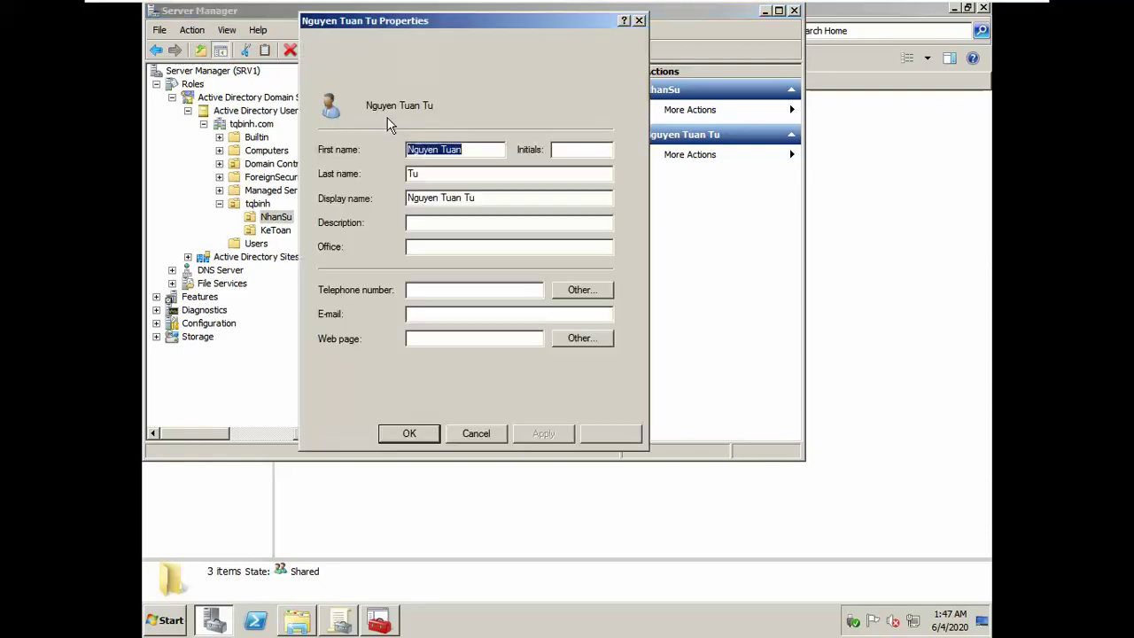
{"action": "left_click", "coordinate": [452, 75]}
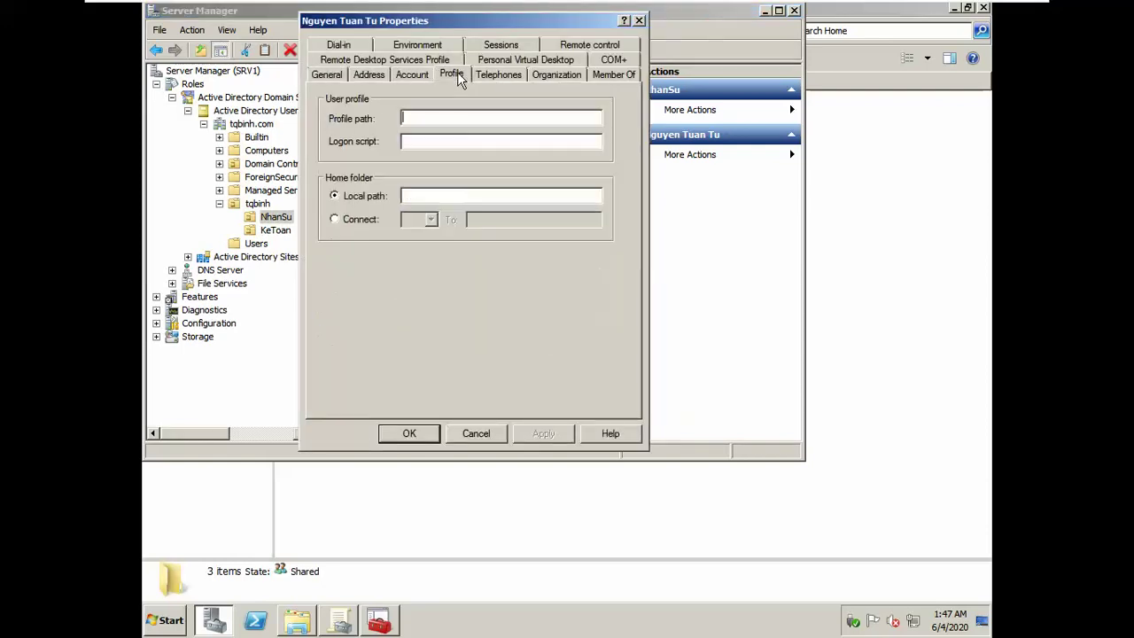
{"action": "left_click", "coordinate": [376, 221]}
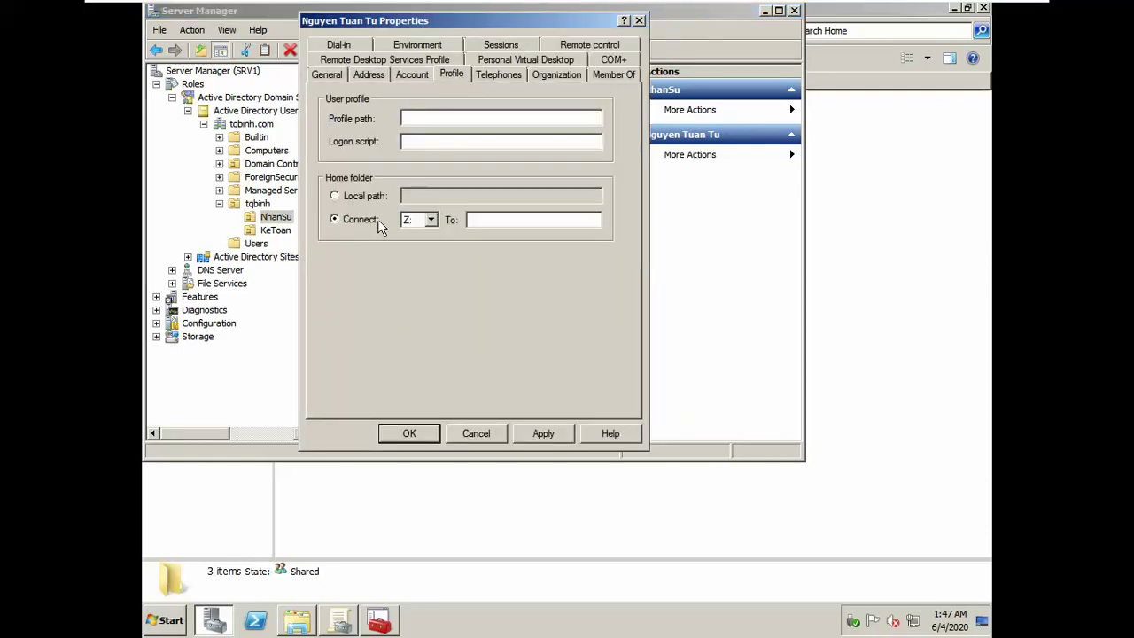
{"action": "left_click", "coordinate": [430, 220]}
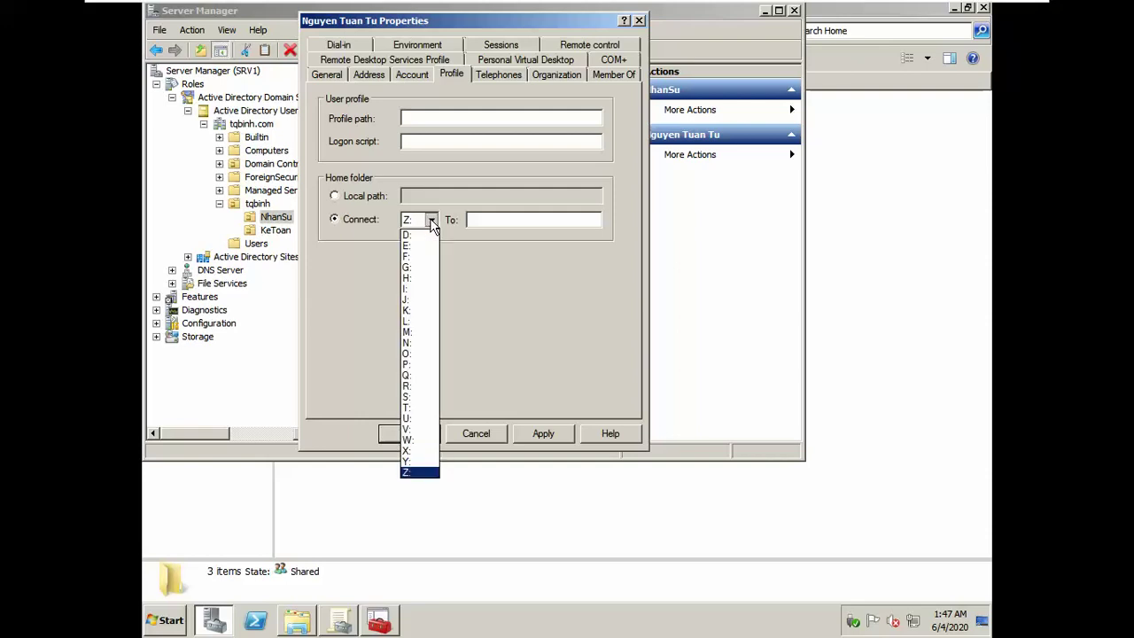
{"action": "left_click", "coordinate": [429, 220]}
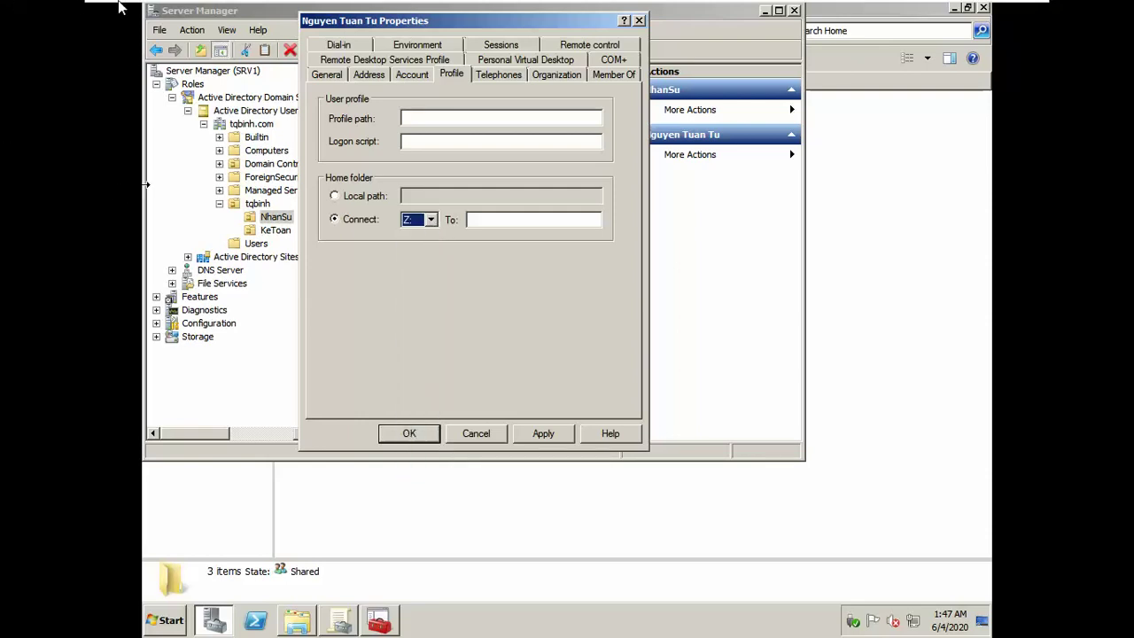
{"action": "key", "text": "alt+Tab"}
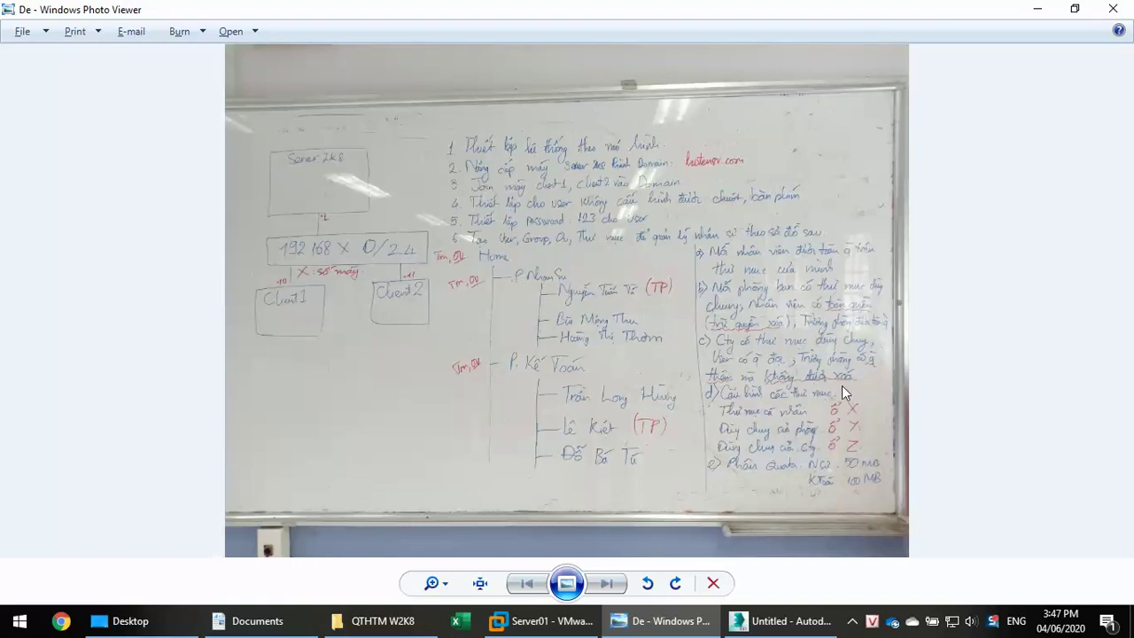
{"action": "key", "text": "alt+Tab"}
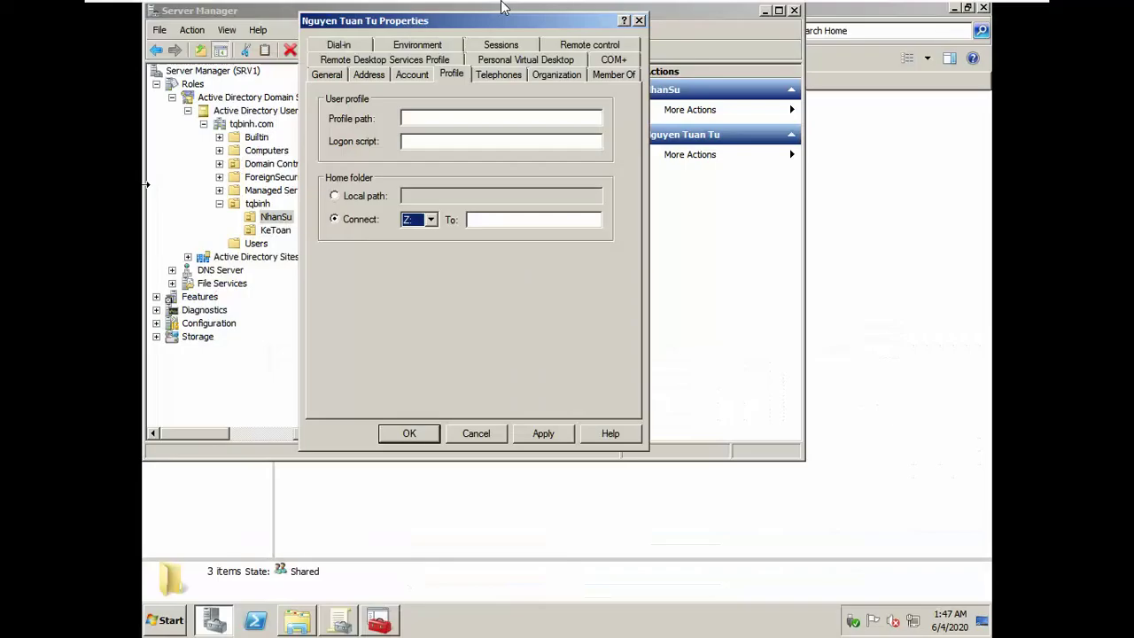
{"action": "left_click", "coordinate": [432, 228]}
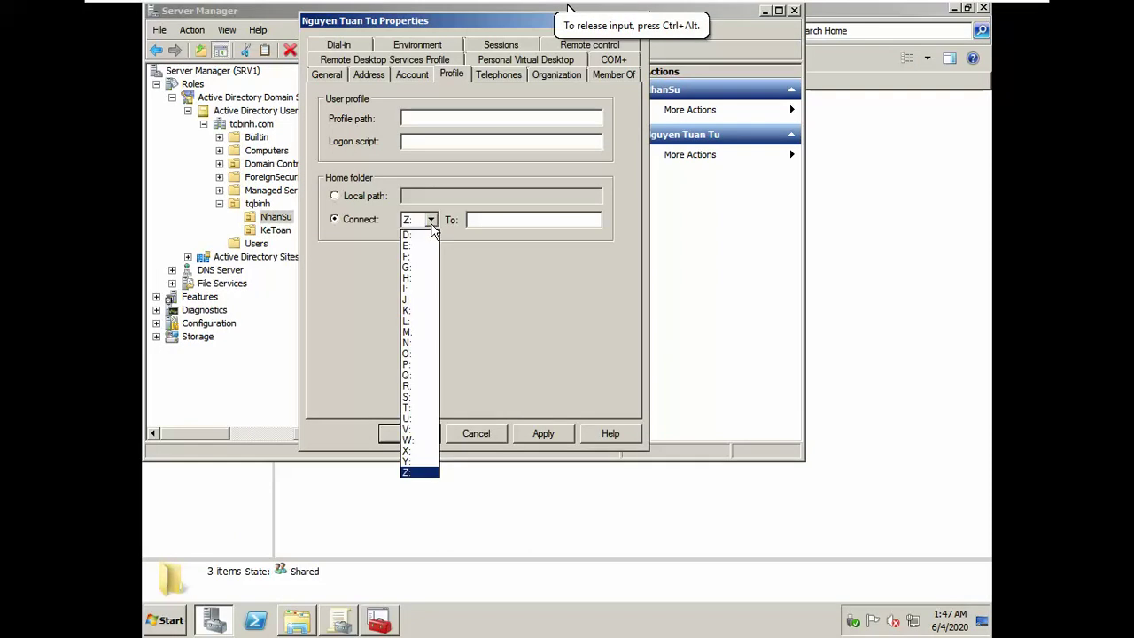
{"action": "left_click", "coordinate": [417, 450]}
Step: Set the home folder path to \\srv1\Home\NhanSu\%username% and save the user's properties
{"action": "left_click", "coordinate": [512, 219]}
{"action": "type", "text": "\\\\srv1\\Home\\NhanSu"}
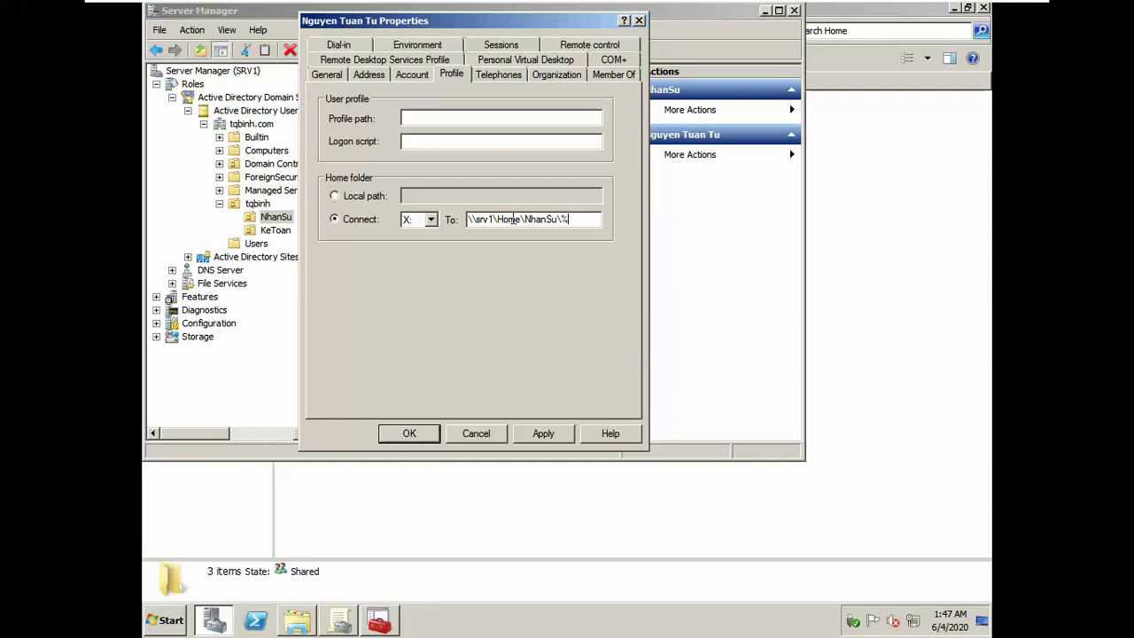
{"action": "type", "text": "\\%usemame"}
{"action": "type", "text": "%"}
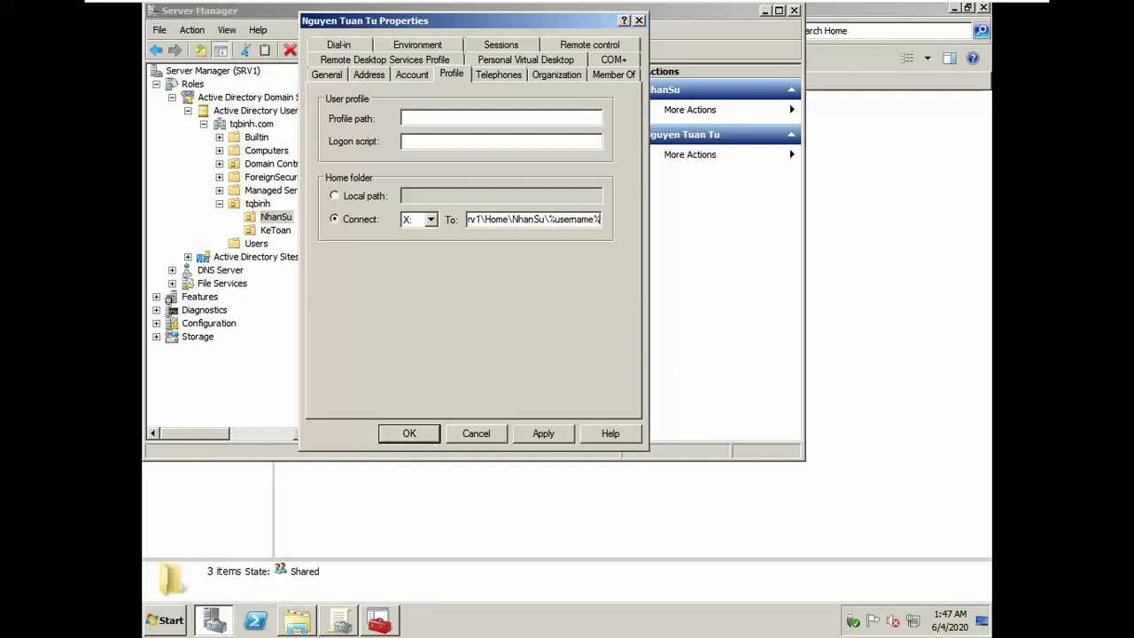
{"action": "key", "text": "ctrl+a"}
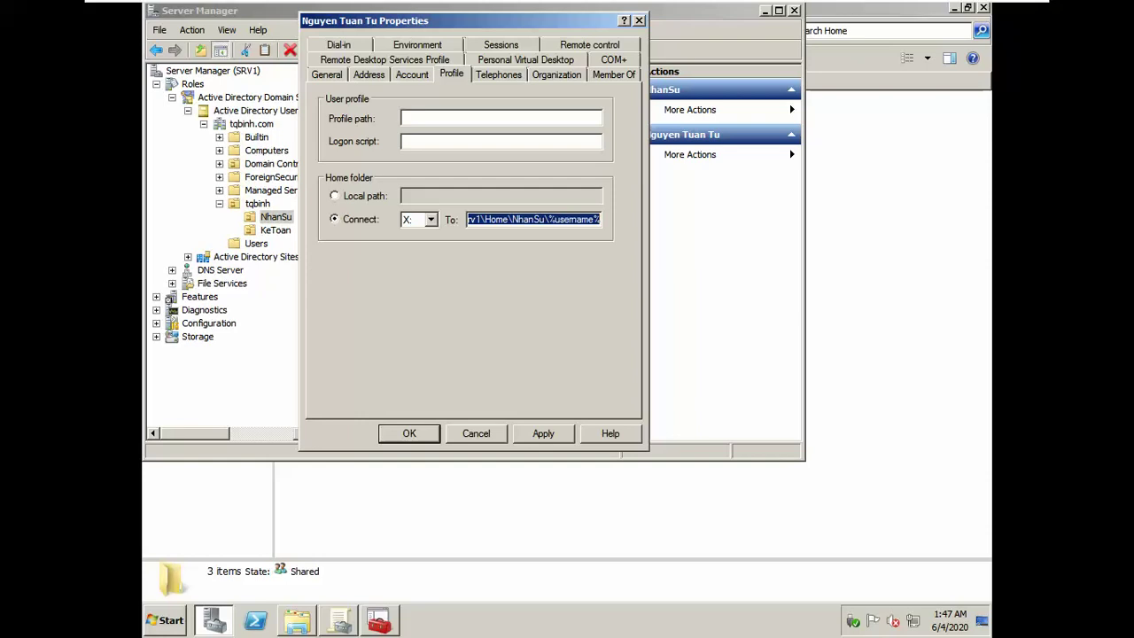
{"action": "left_click", "coordinate": [416, 440]}
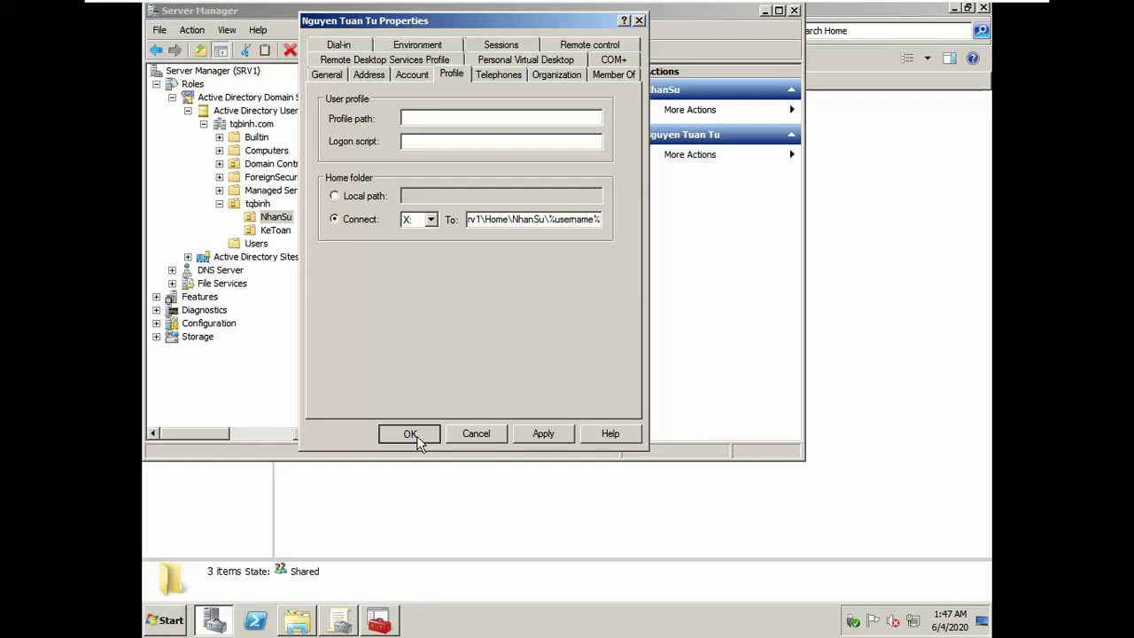
{"action": "left_click", "coordinate": [398, 180]}
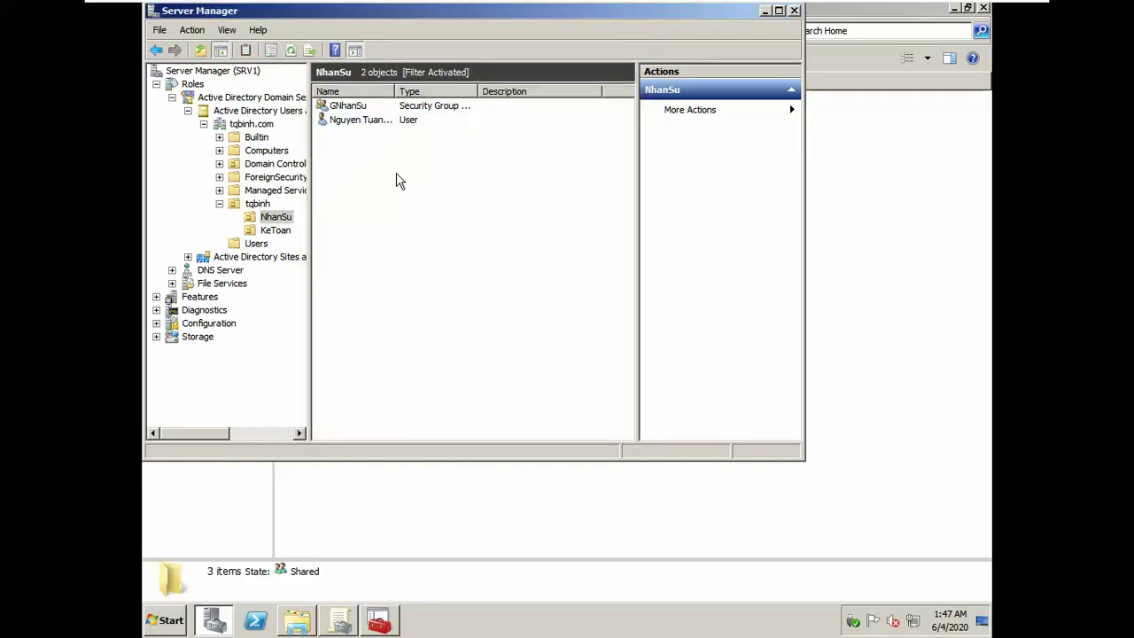
Step: Copy the existing NhanSu user and enter the next employee's full name and logon name
{"action": "left_click", "coordinate": [378, 124]}
{"action": "right_click", "coordinate": [379, 126]}
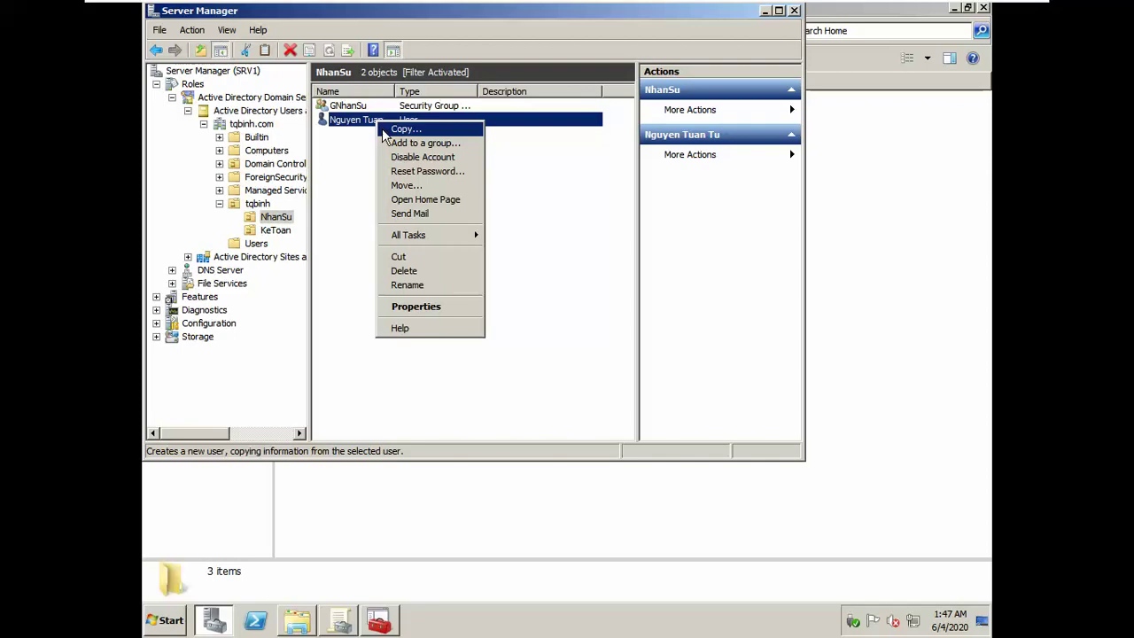
{"action": "left_click", "coordinate": [394, 129]}
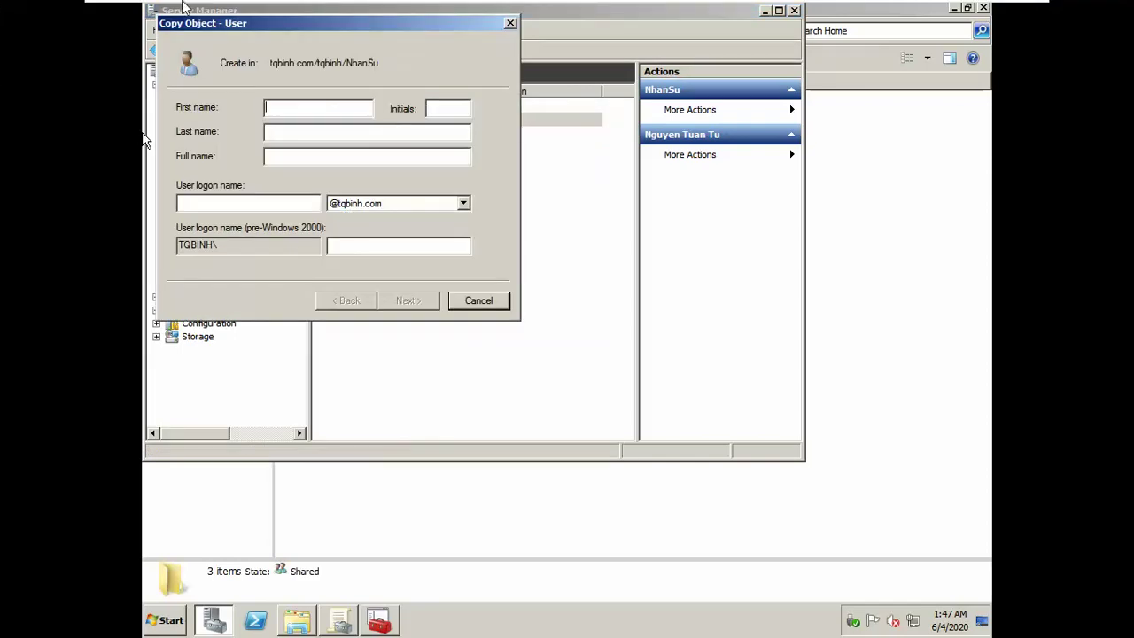
{"action": "key", "text": "alt+Tab"}
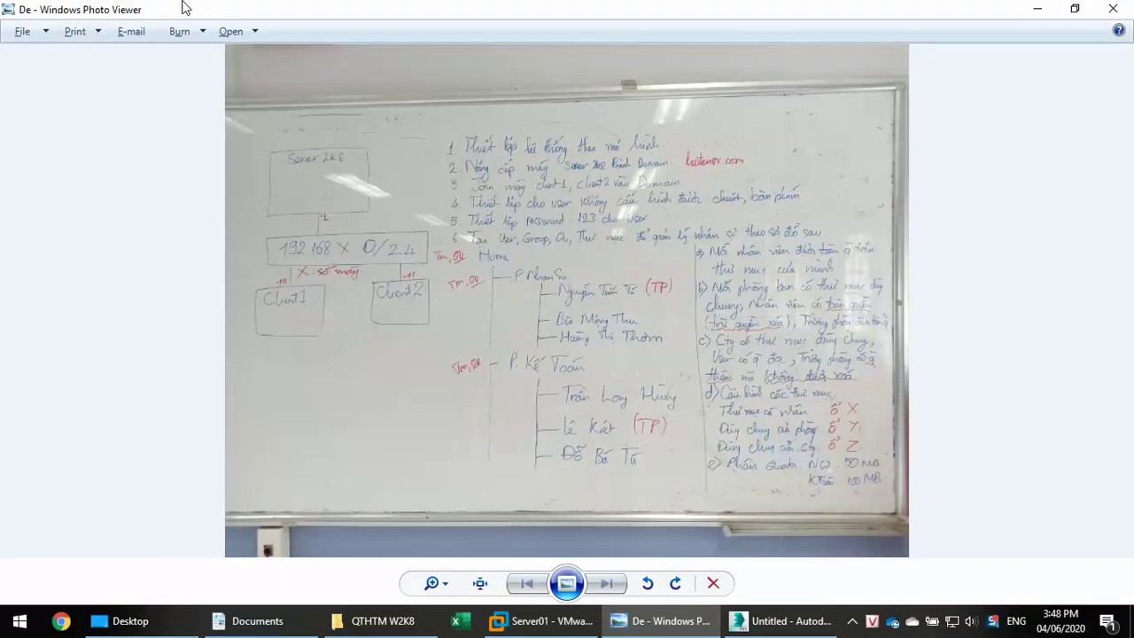
{"action": "key", "text": "alt+Tab"}
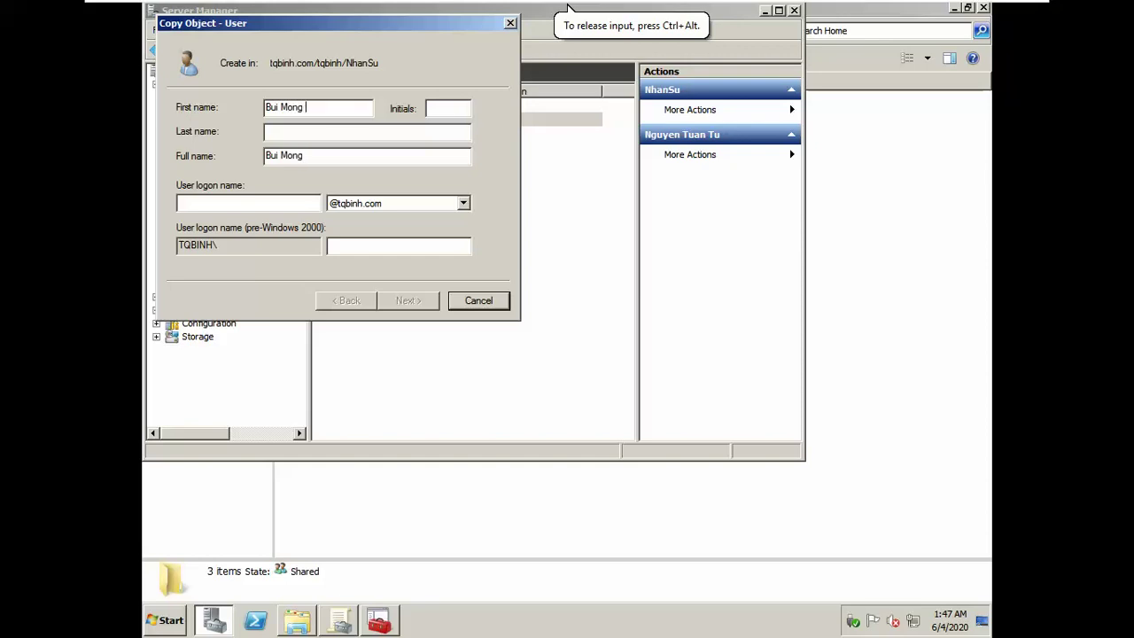
{"action": "key", "text": "Tab"}
{"action": "key", "text": "Tab"}
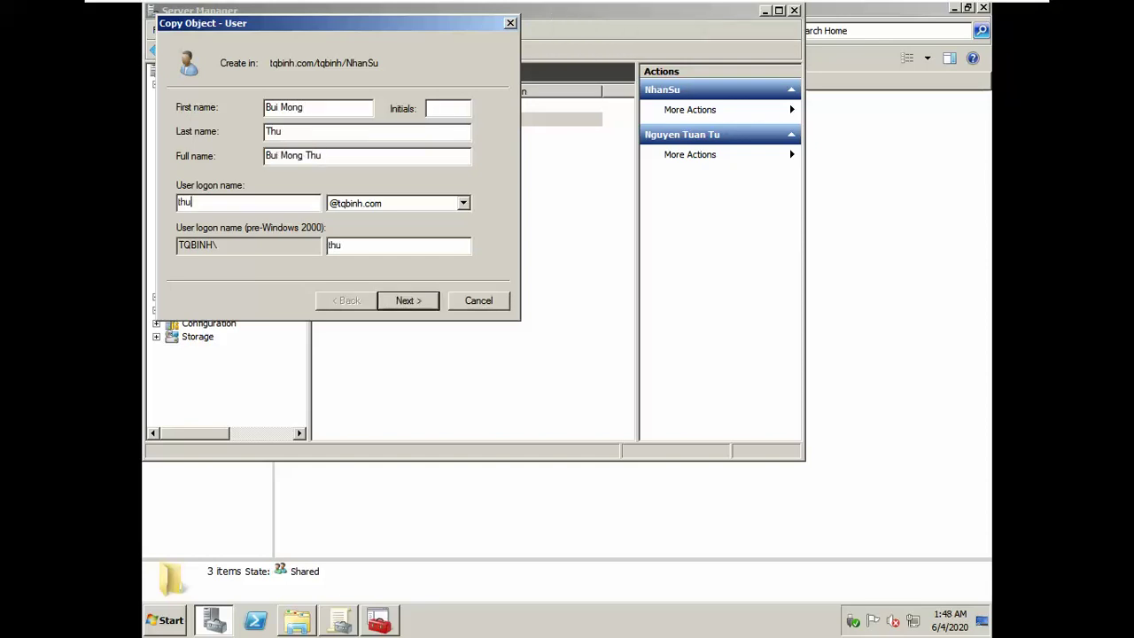
Step: Set and confirm the copied user's password and finish creating the account
{"action": "left_click", "coordinate": [404, 300]}
{"action": "type", "text": "12"}
{"action": "left_click", "coordinate": [353, 133]}
{"action": "type", "text": "12"}
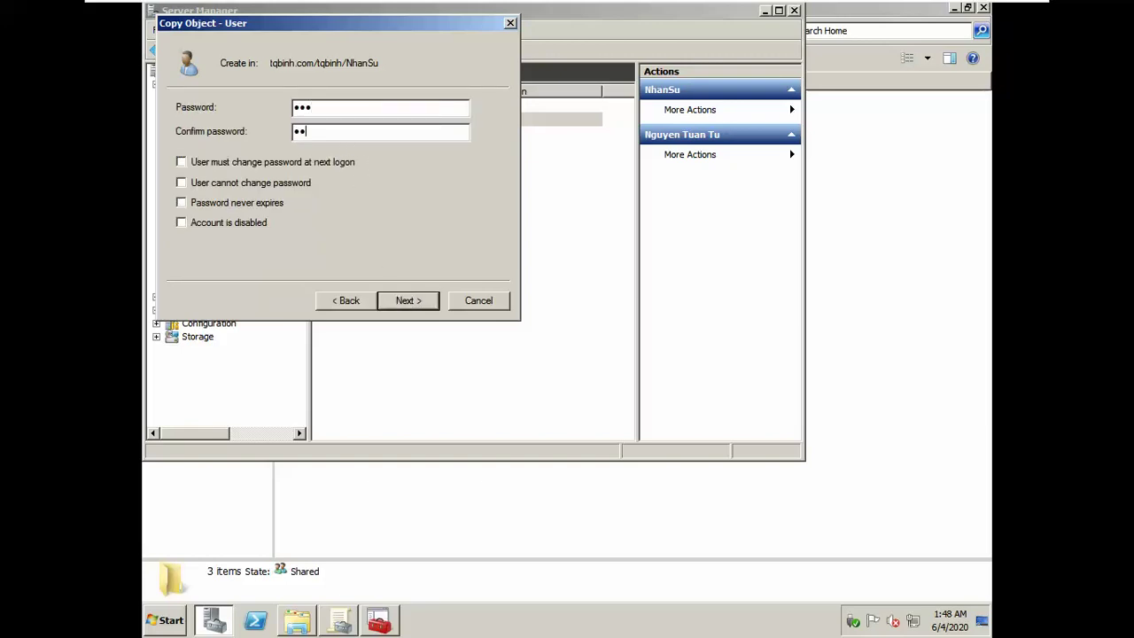
{"action": "type", "text": "3"}
{"action": "left_click", "coordinate": [407, 300]}
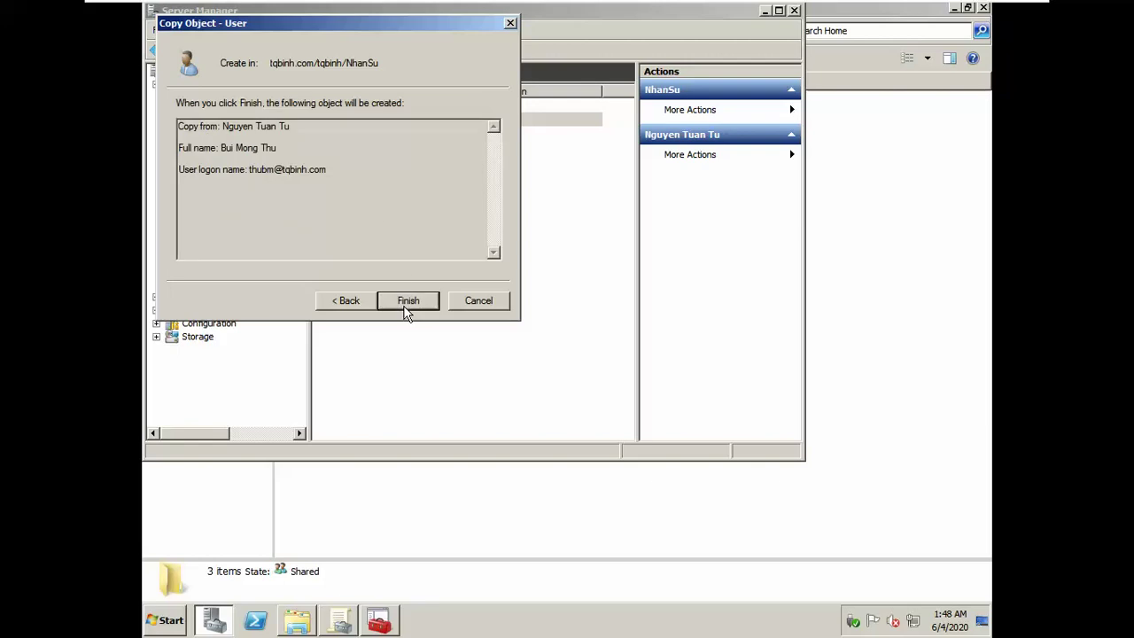
{"action": "left_click", "coordinate": [407, 301]}
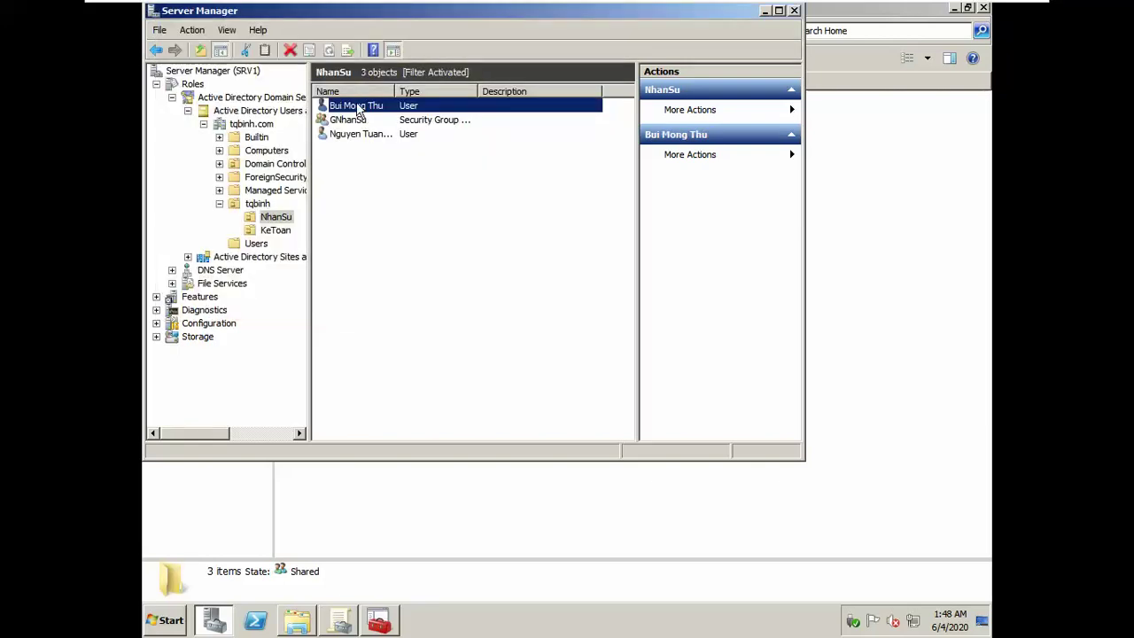
{"action": "left_click", "coordinate": [354, 120]}
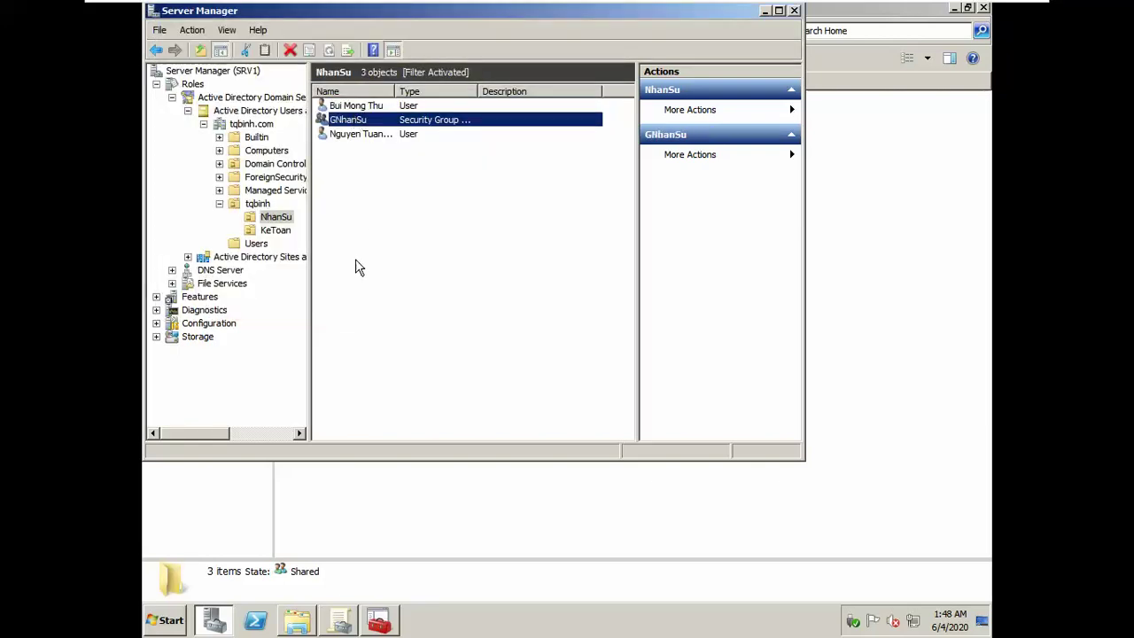
Step: Check in Explorer that Home\NhanSu holds each user's home folder beside Public, then return to Server Manager
{"action": "left_click", "coordinate": [281, 538]}
{"action": "double_click", "coordinate": [317, 123]}
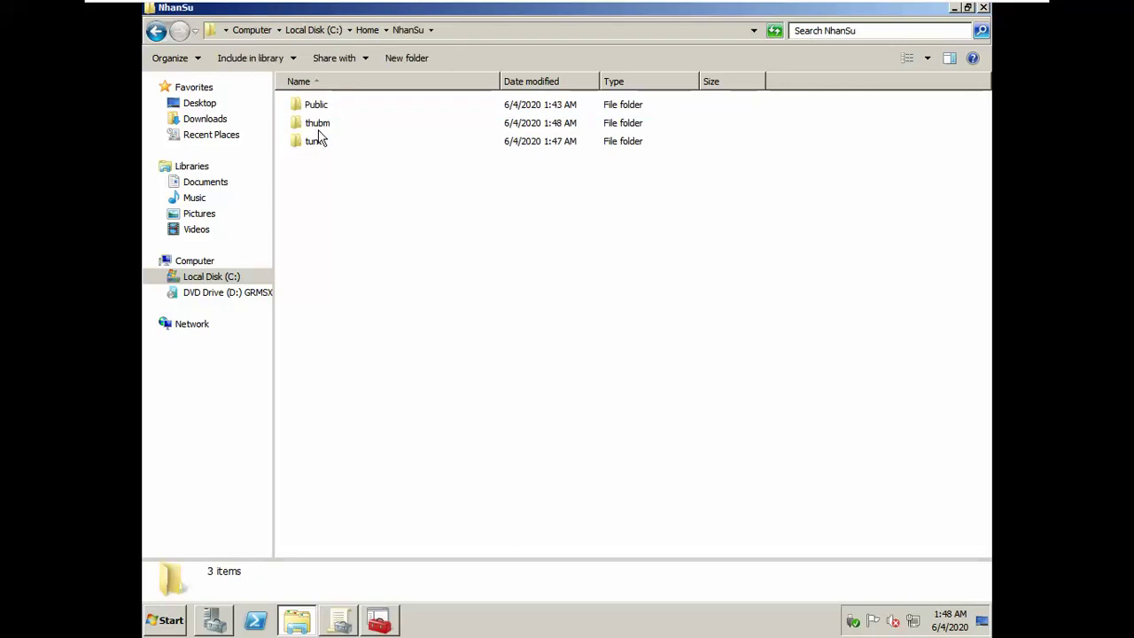
{"action": "left_click", "coordinate": [315, 143]}
{"action": "left_click", "coordinate": [322, 128]}
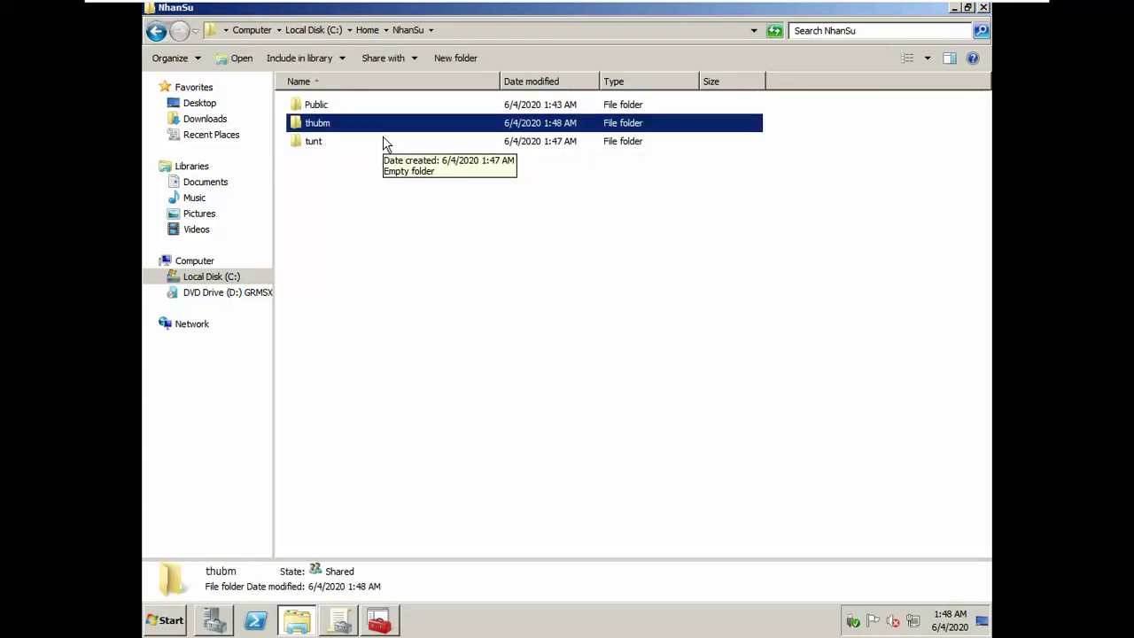
{"action": "mouse_move", "coordinate": [328, 624]}
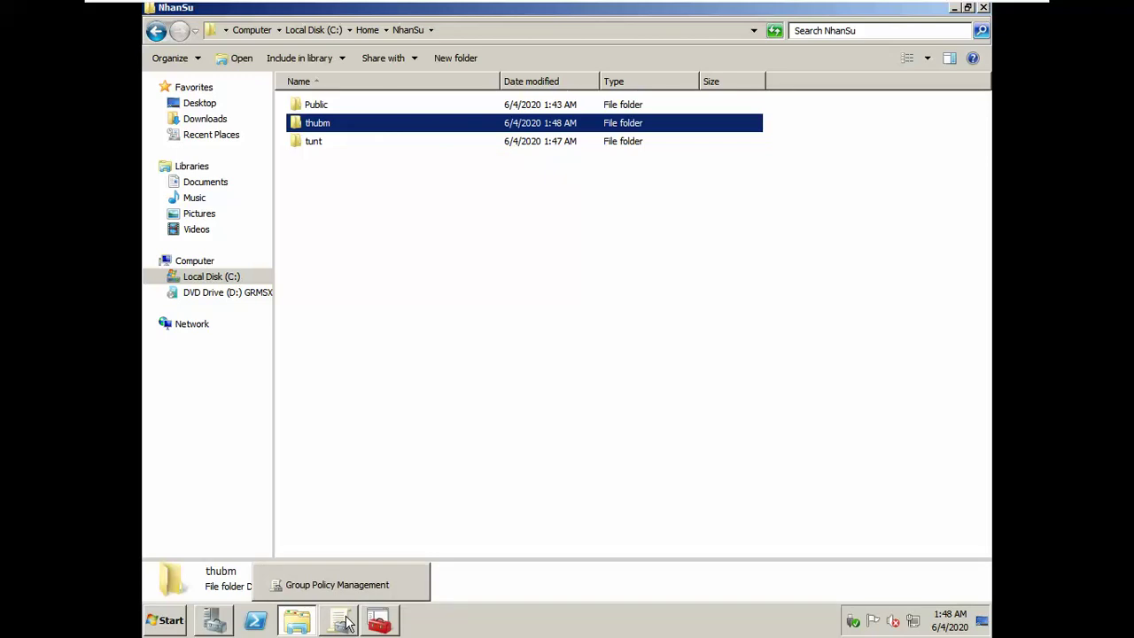
{"action": "left_click", "coordinate": [214, 621]}
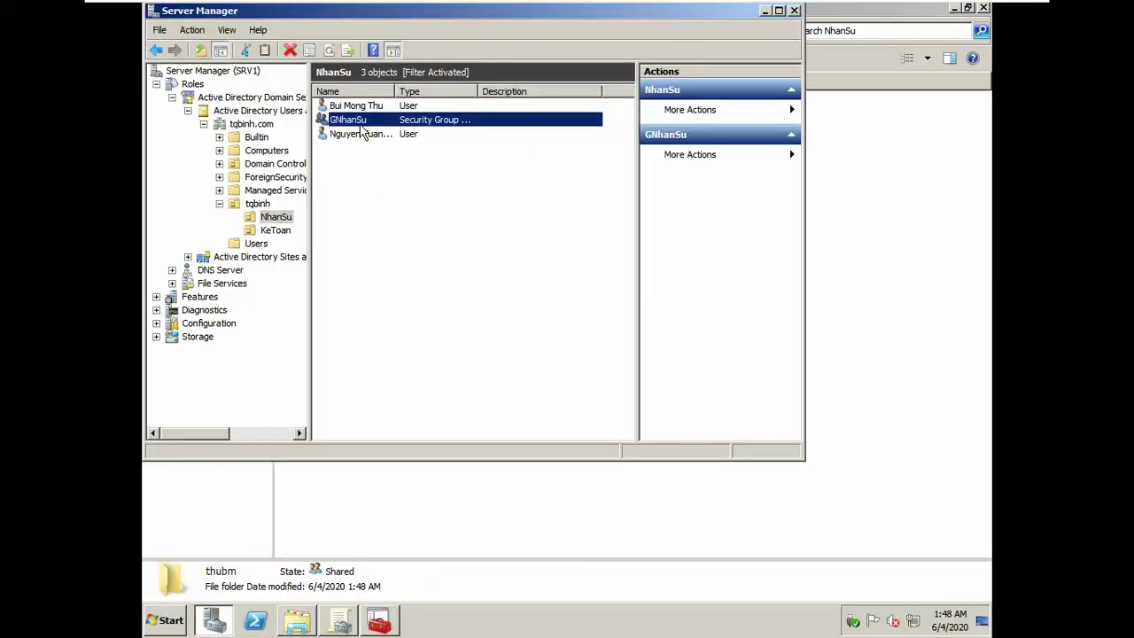
Step: Review the members of the GNhanSu group
{"action": "double_click", "coordinate": [354, 120]}
{"action": "left_click", "coordinate": [385, 44]}
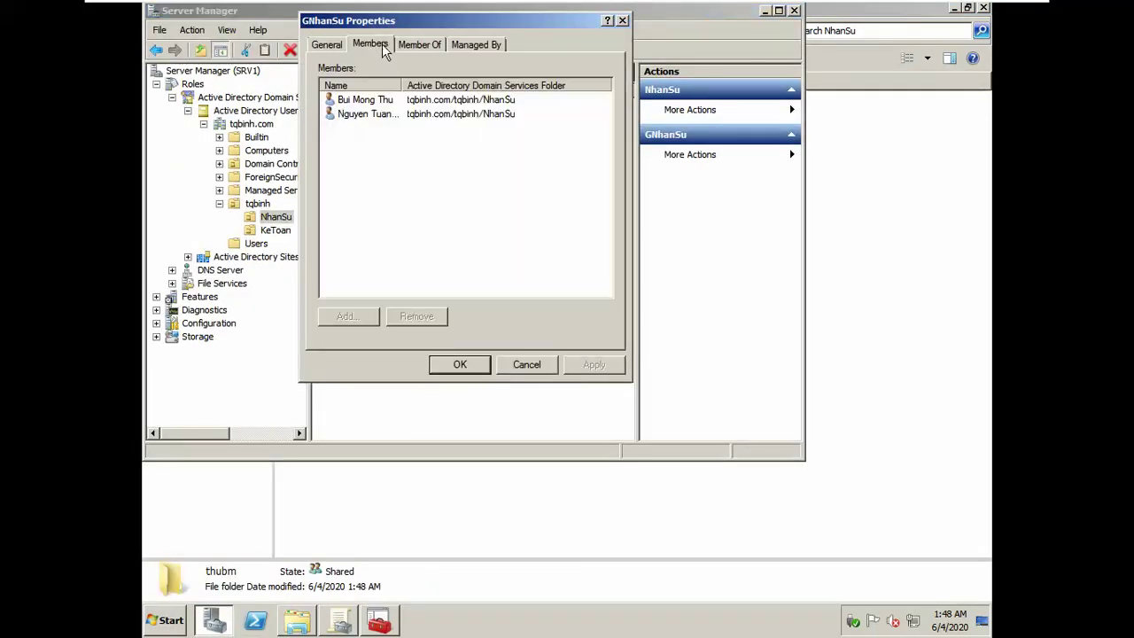
{"action": "left_click", "coordinate": [622, 20]}
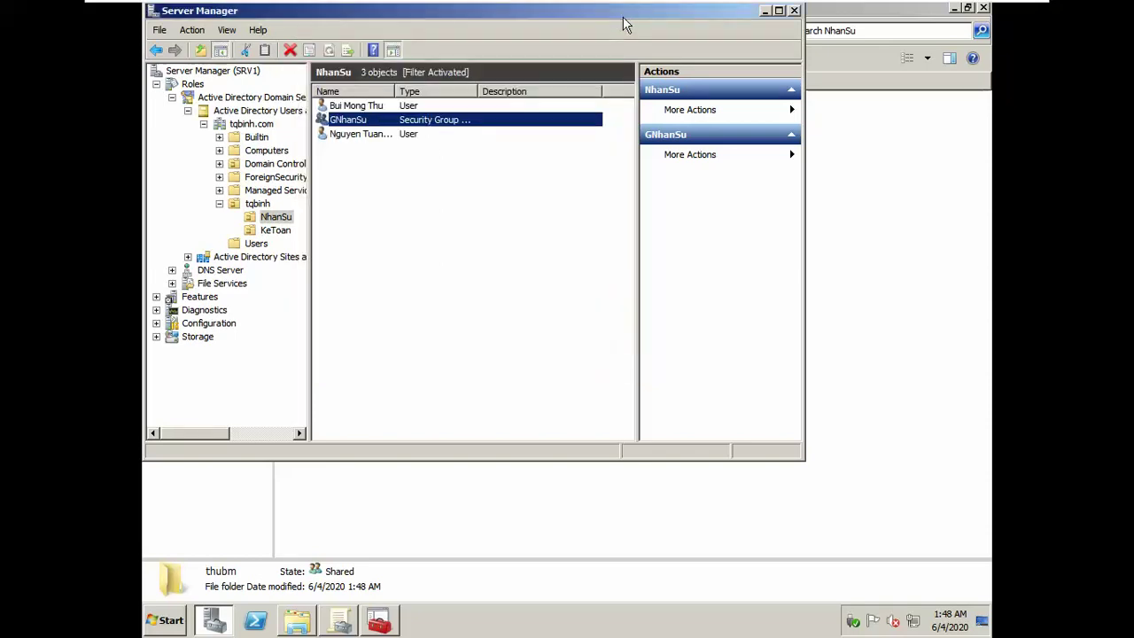
Step: Copy the existing NhanSu user into a new account with the third employee's names, logon name and password
{"action": "right_click", "coordinate": [342, 136]}
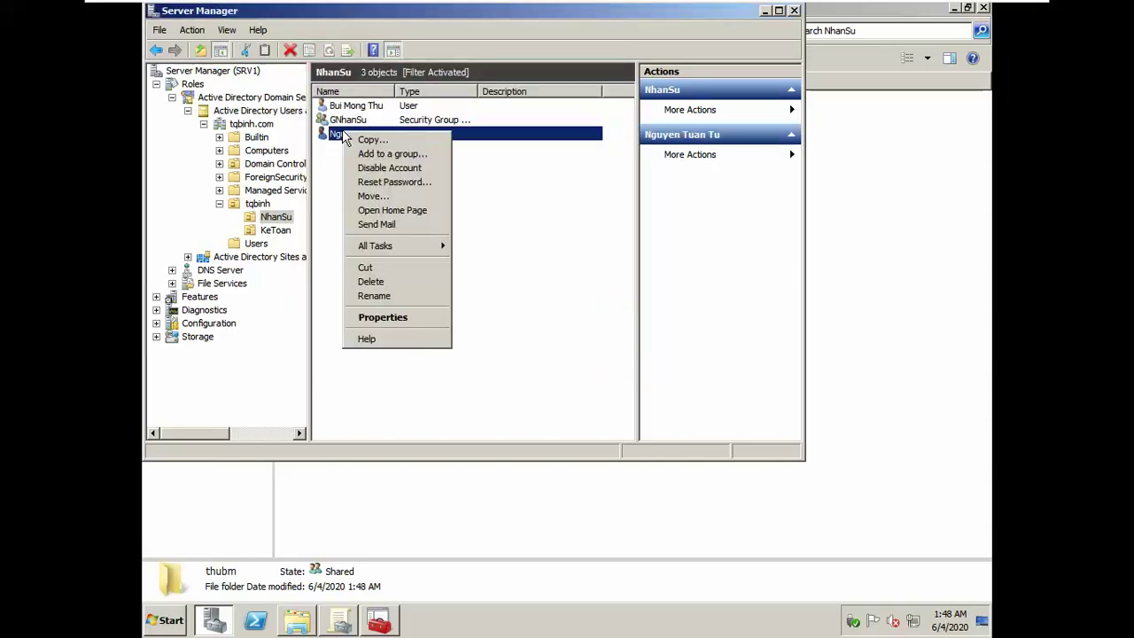
{"action": "left_click", "coordinate": [363, 142]}
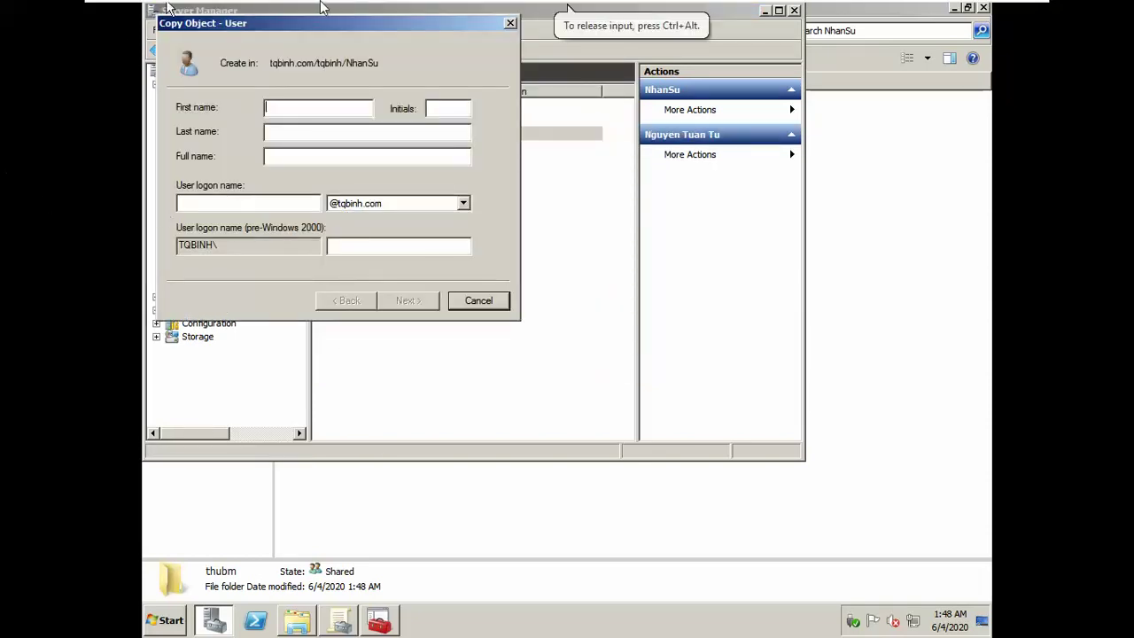
{"action": "key", "text": "alt+Tab"}
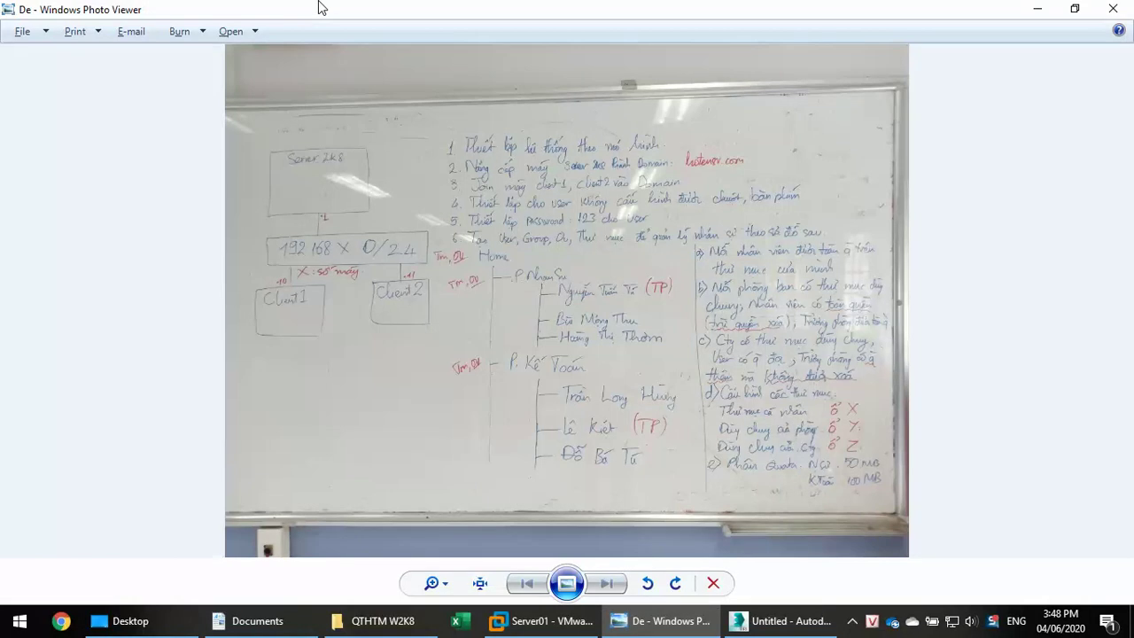
{"action": "key", "text": "alt+Tab"}
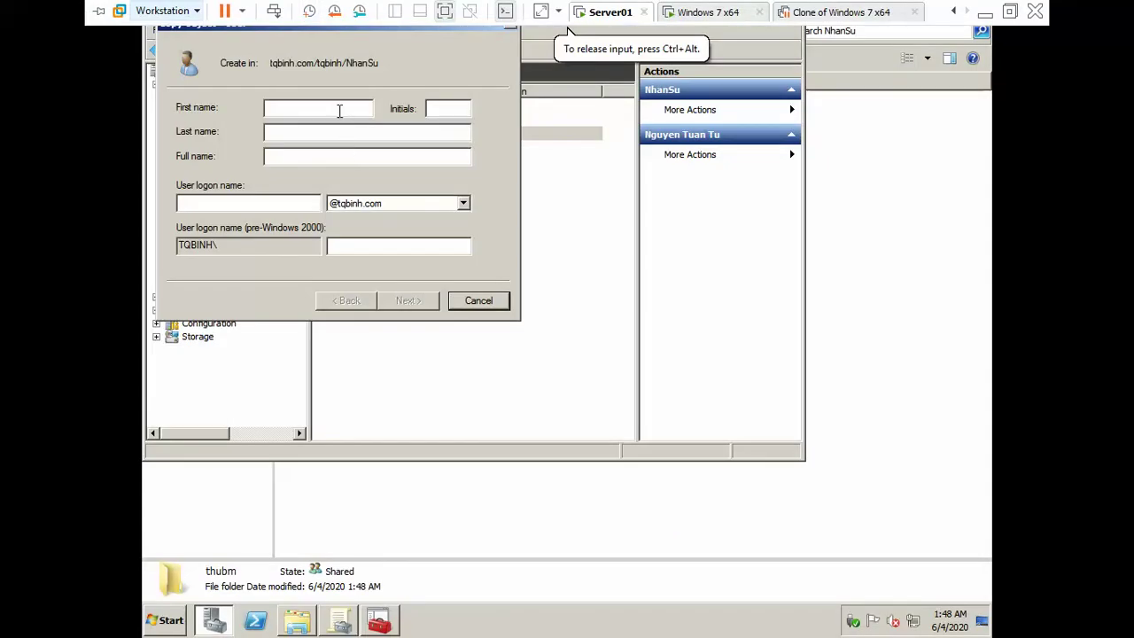
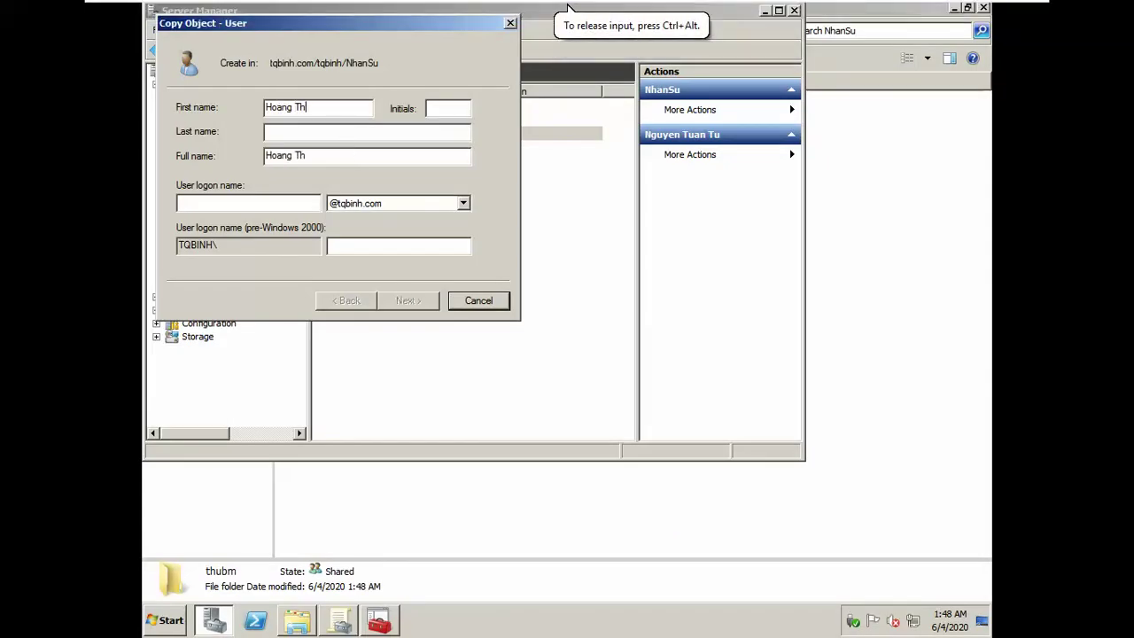
{"action": "key", "text": "Tab"}
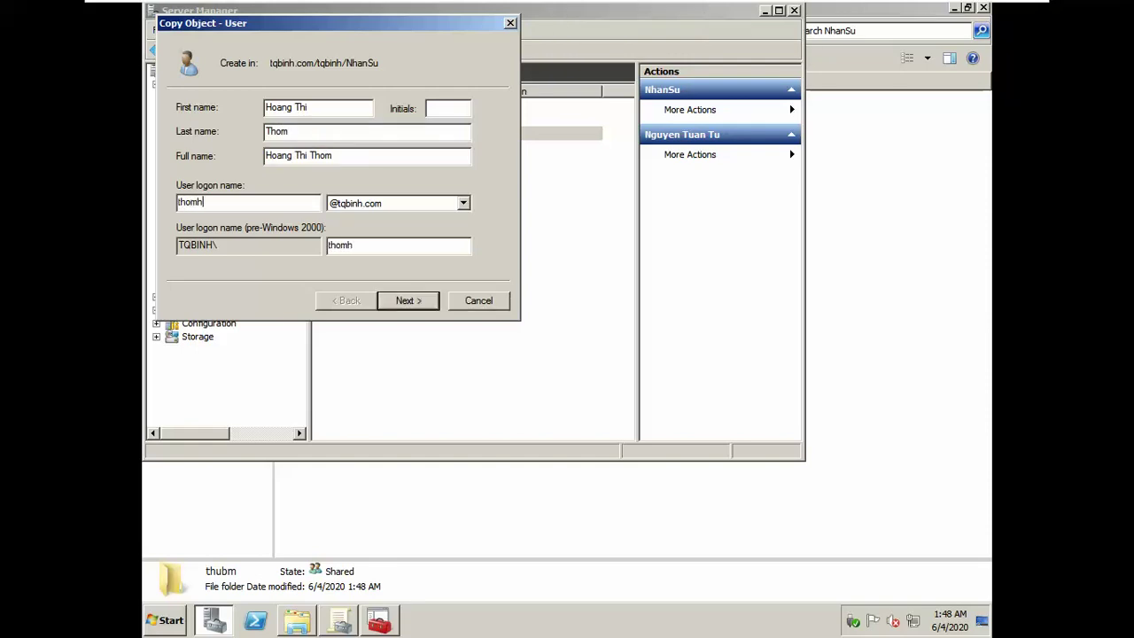
{"action": "left_click", "coordinate": [410, 301]}
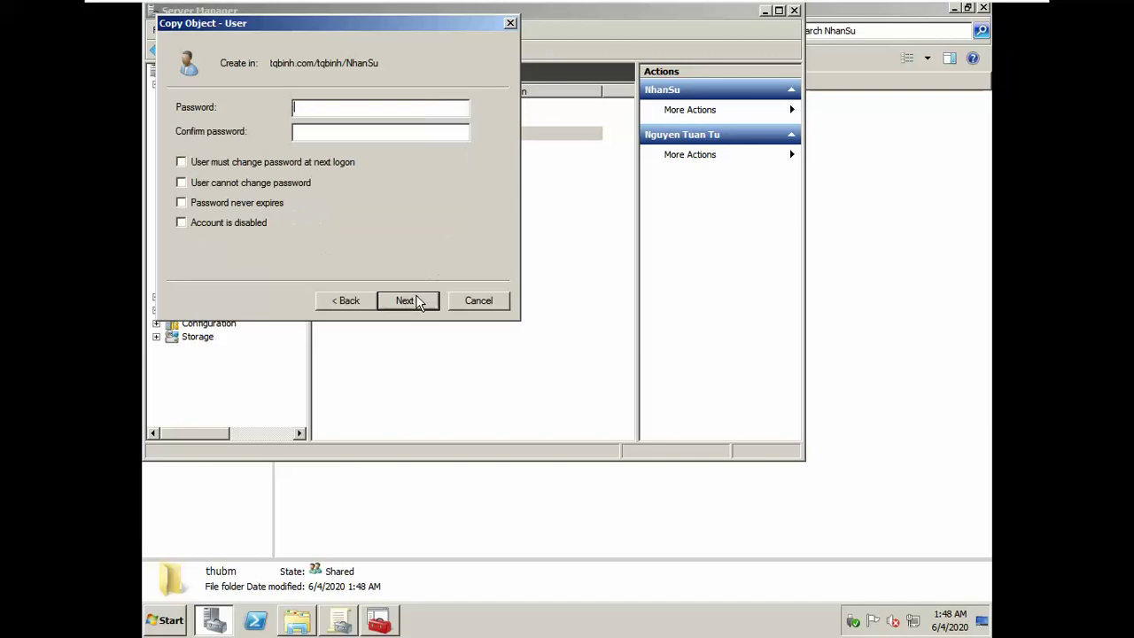
{"action": "type", "text": "123123"}
{"action": "left_click", "coordinate": [382, 300]}
{"action": "left_click", "coordinate": [405, 300]}
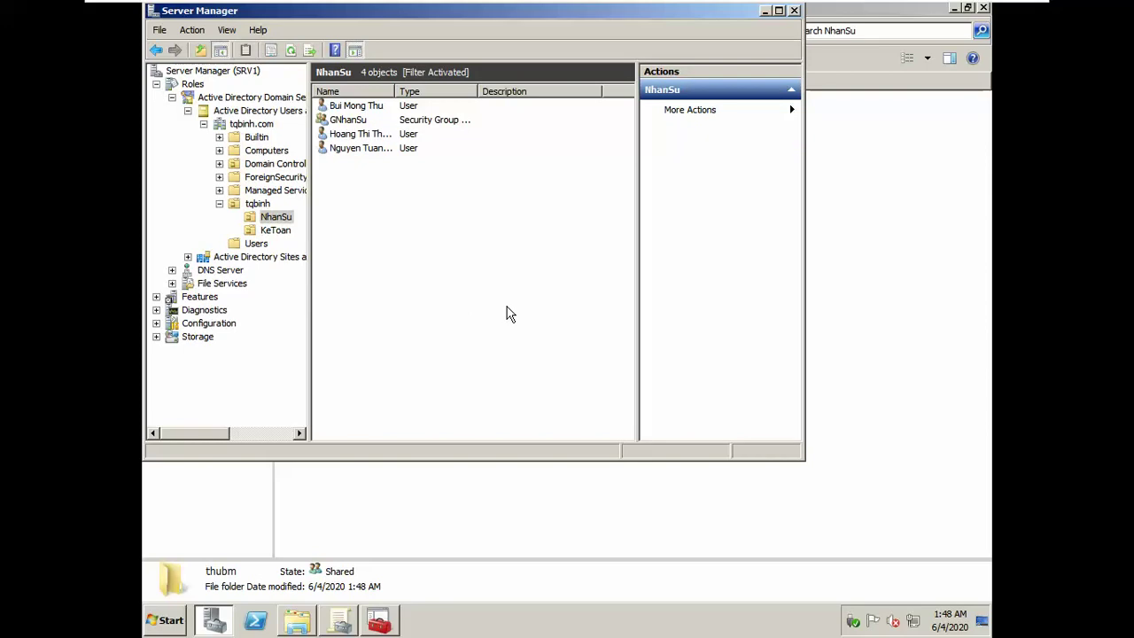
Step: Create the global security group GKeToan in the KeToan OU
{"action": "left_click", "coordinate": [291, 231]}
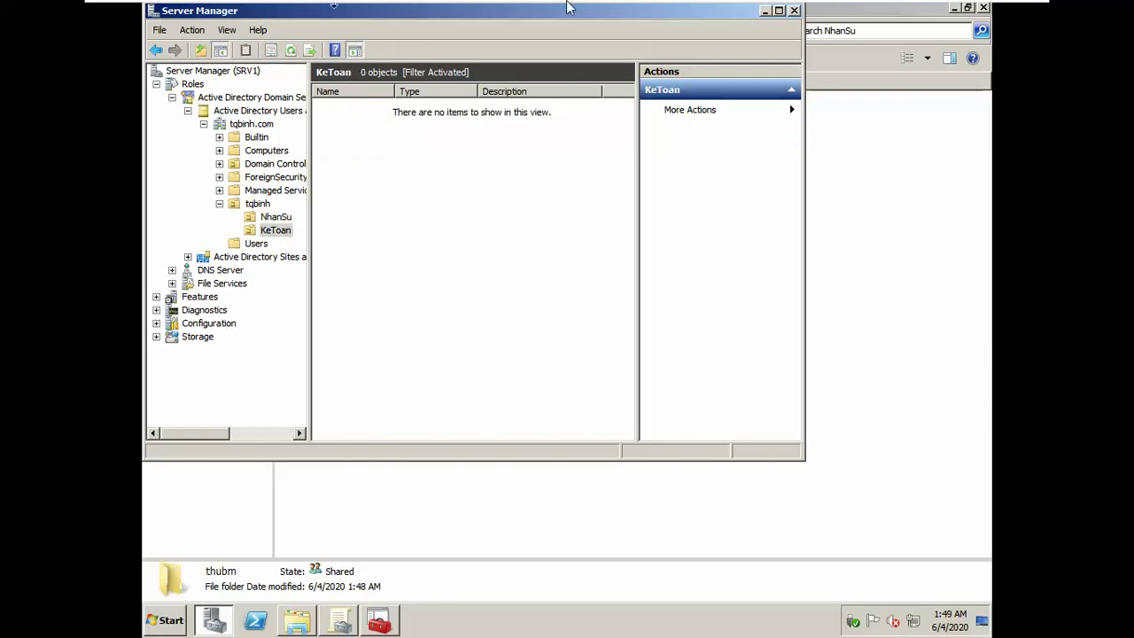
{"action": "key", "text": "alt+Tab"}
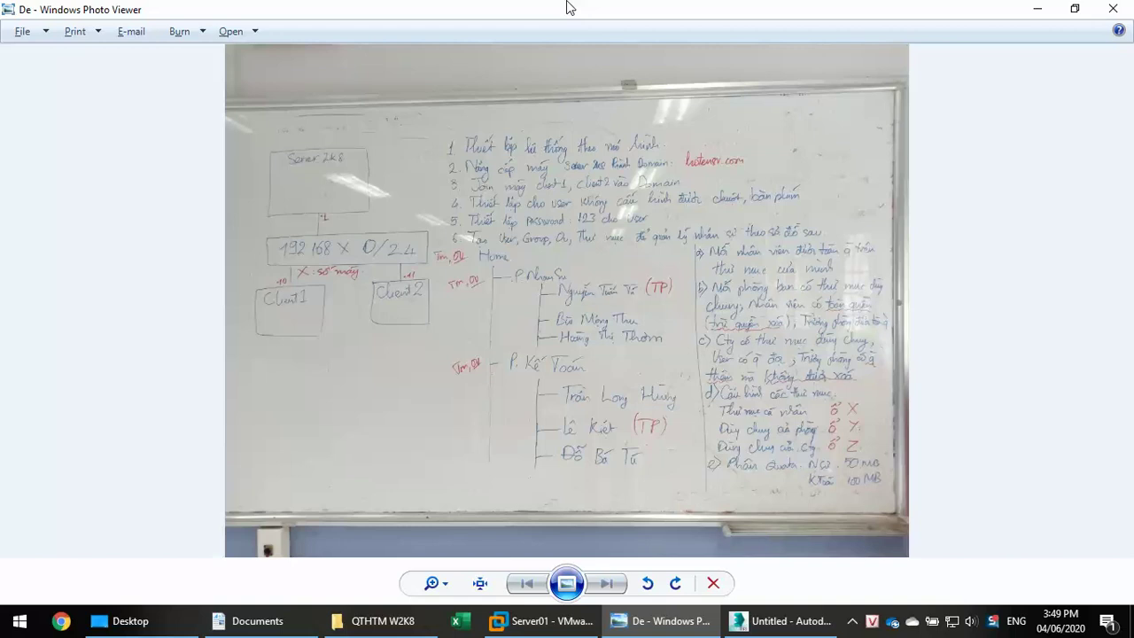
{"action": "key", "text": "alt+Tab"}
{"action": "right_click", "coordinate": [403, 235]}
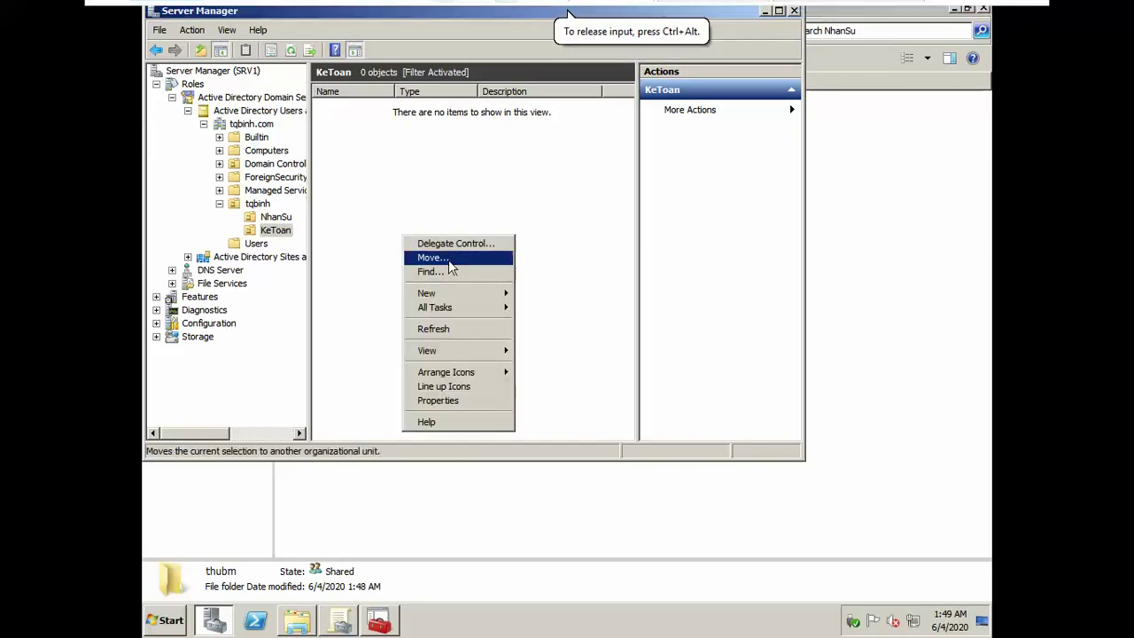
{"action": "mouse_move", "coordinate": [461, 293]}
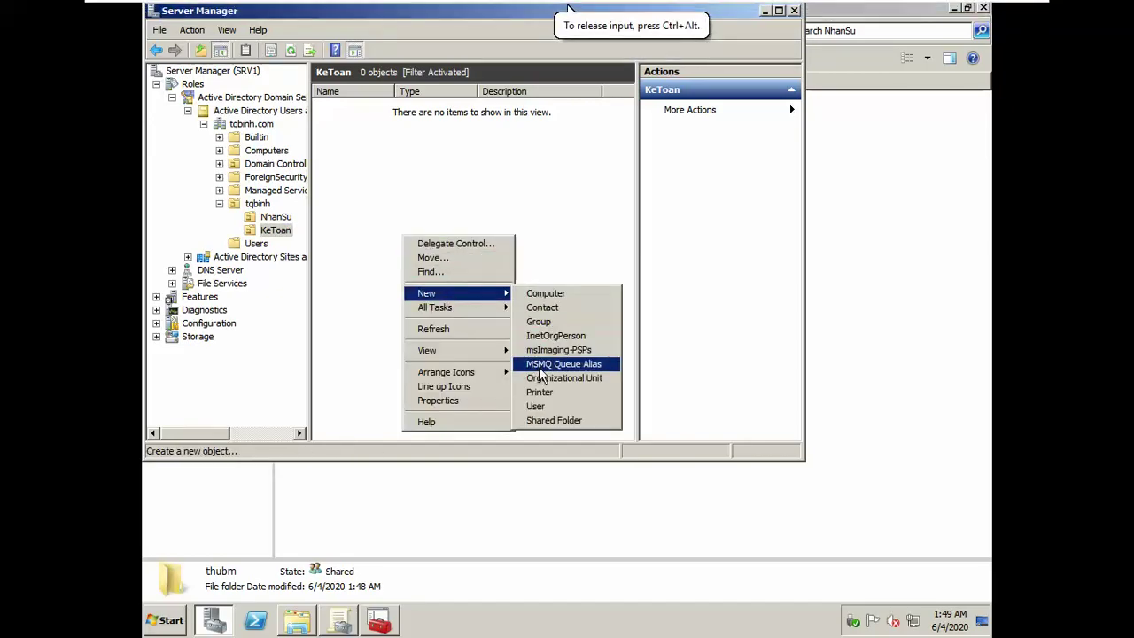
{"action": "left_click", "coordinate": [540, 322]}
{"action": "type", "text": "GKeToan"}
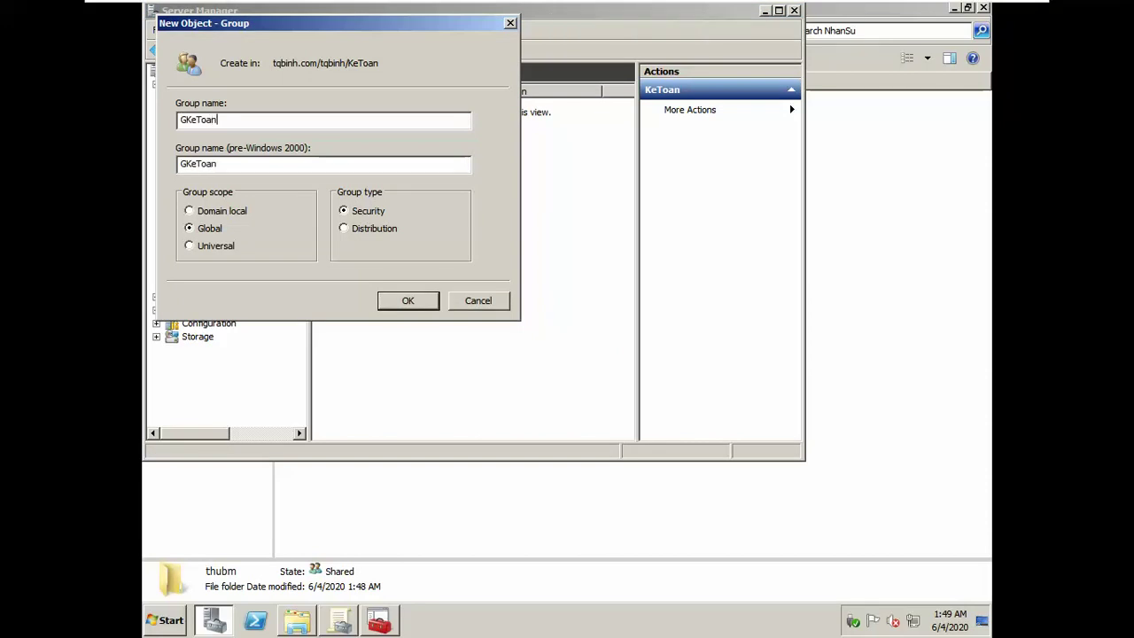
{"action": "key", "text": "Return"}
{"action": "right_click", "coordinate": [545, 332]}
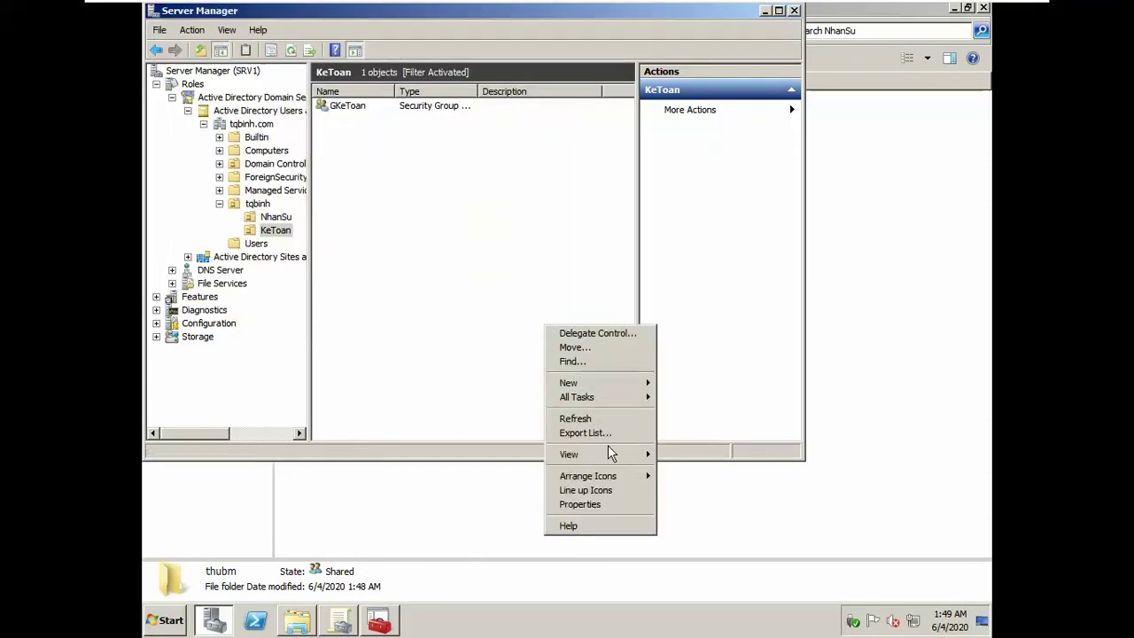
Step: Create a KeToan user with names, logon name and a password to change at next logon, then open its properties
{"action": "mouse_move", "coordinate": [591, 384]}
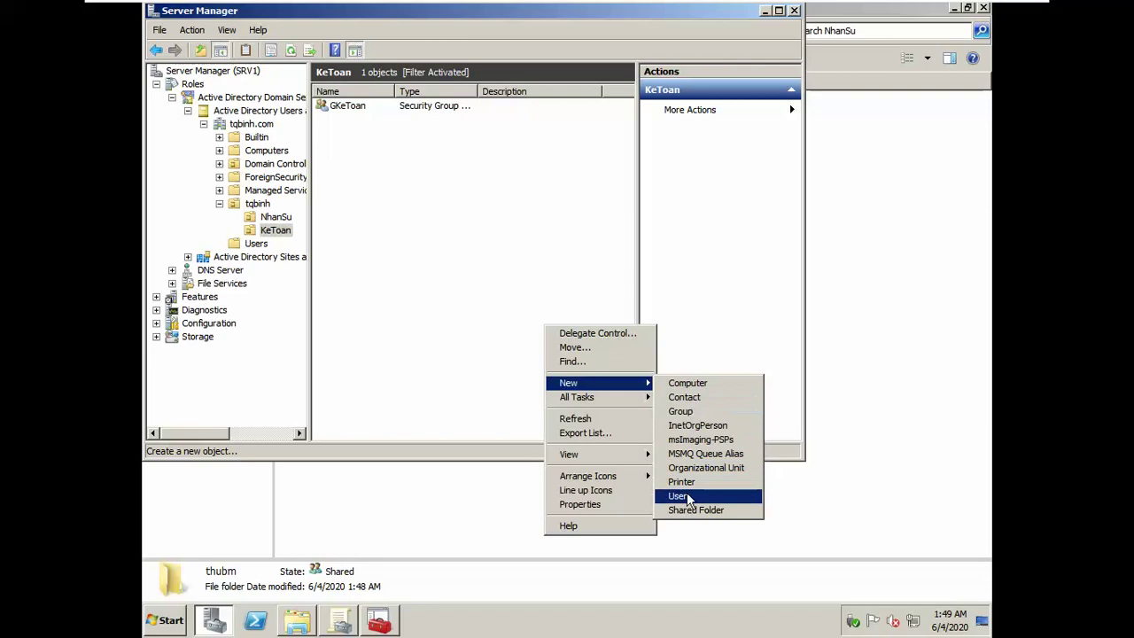
{"action": "left_click", "coordinate": [687, 493]}
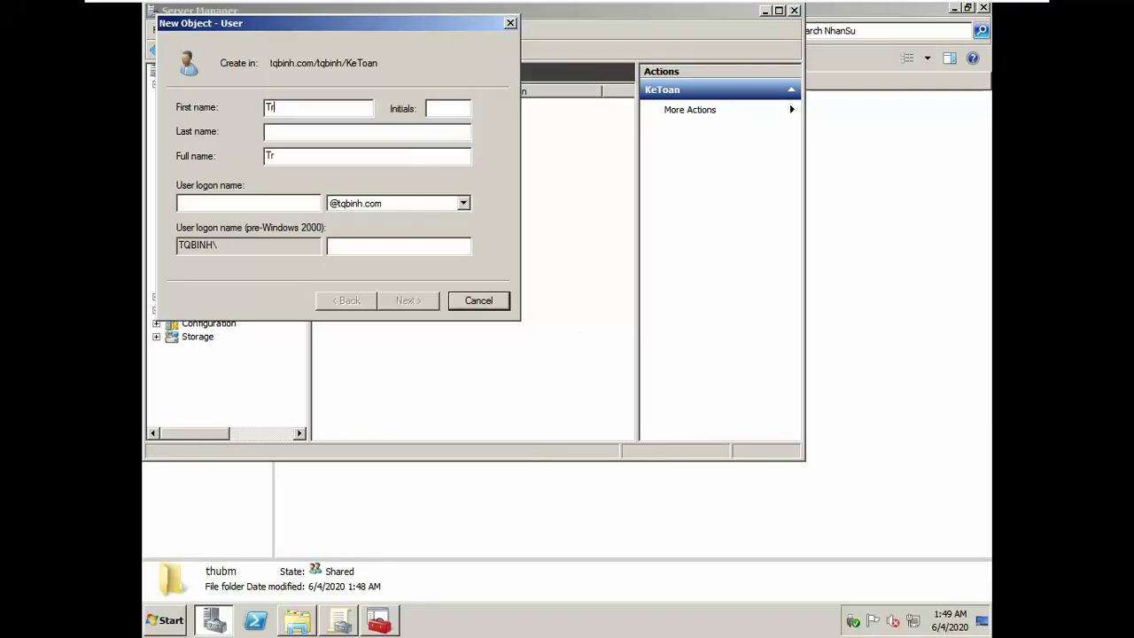
{"action": "left_click", "coordinate": [267, 131]}
{"action": "type", "text": "Hung"}
{"action": "key", "text": "Tab"}
{"action": "key", "text": "Tab"}
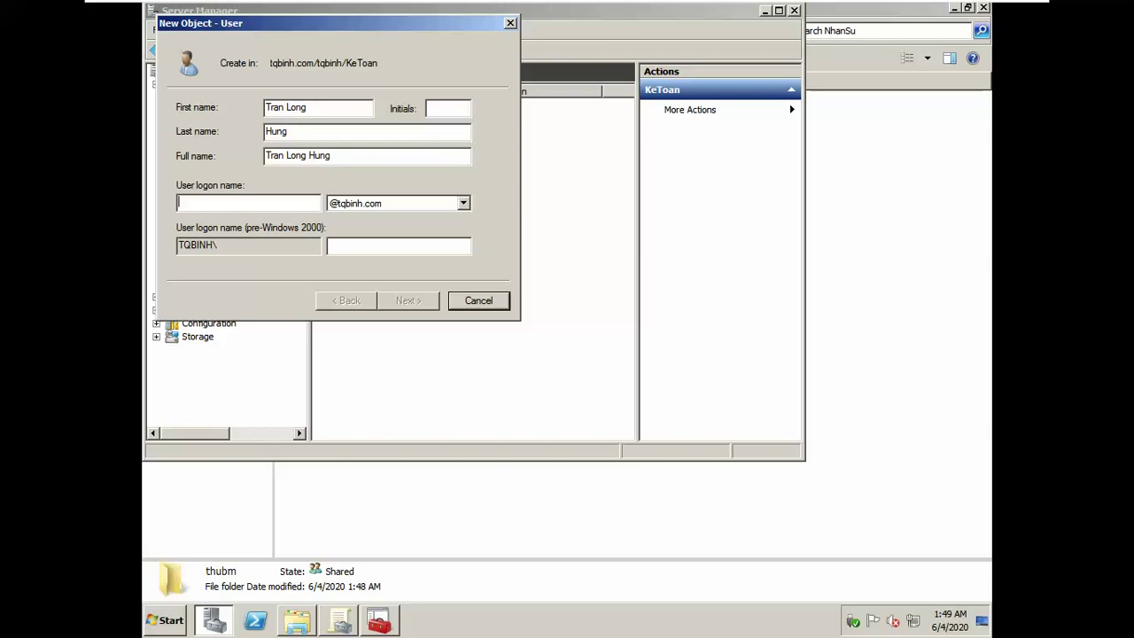
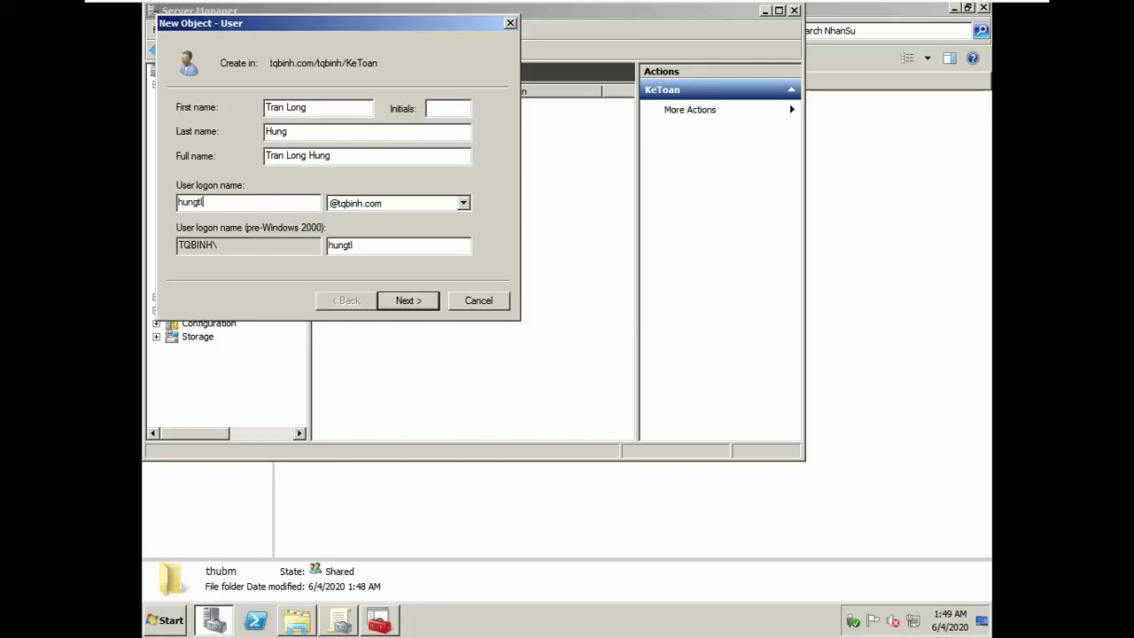
{"action": "key", "text": "Return"}
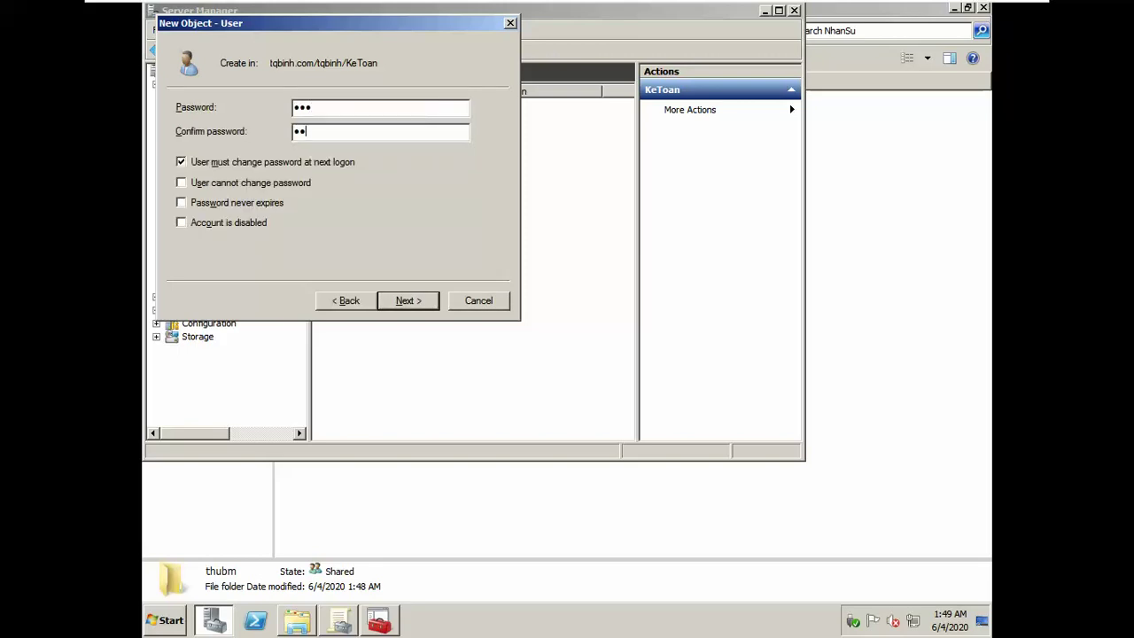
{"action": "key", "text": "Tab"}
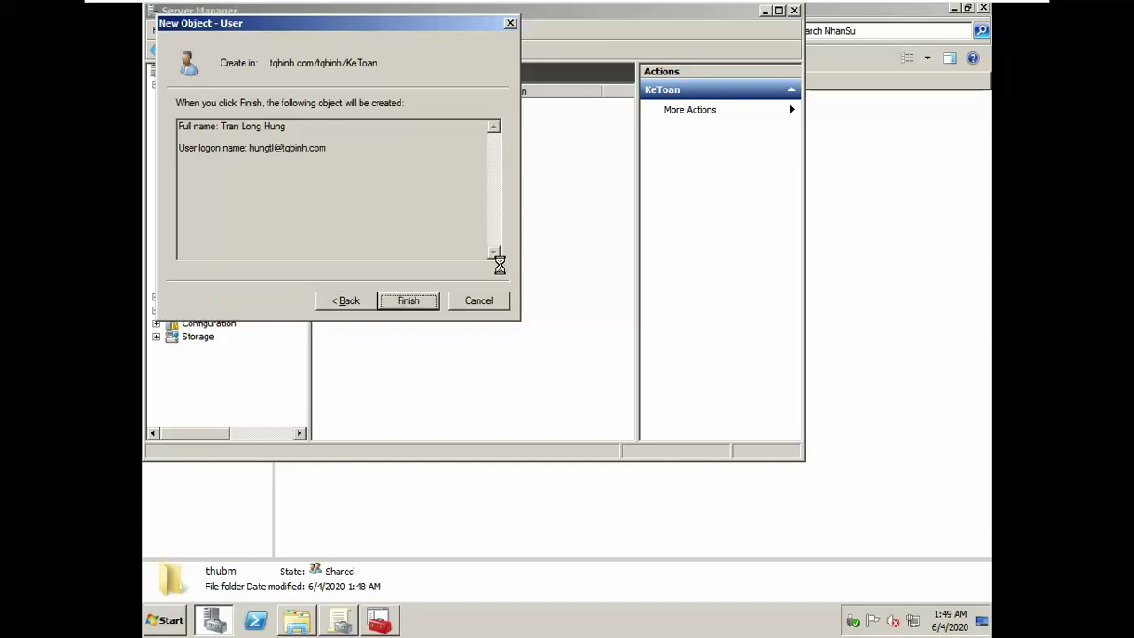
{"action": "key", "text": "Return"}
{"action": "right_click", "coordinate": [409, 121]}
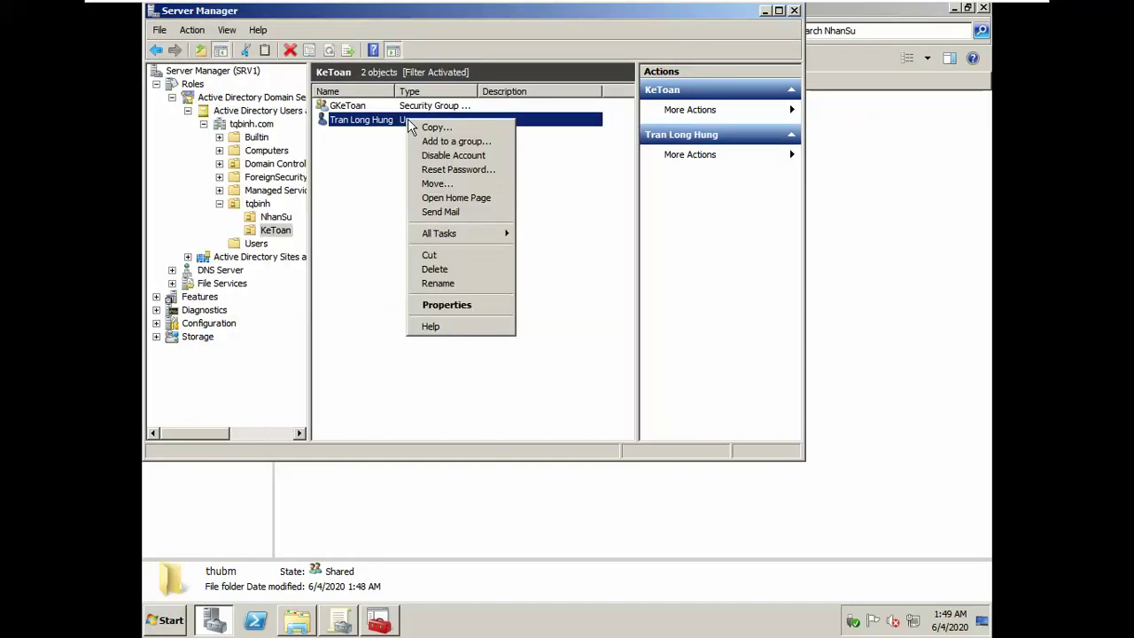
{"action": "left_click", "coordinate": [485, 304]}
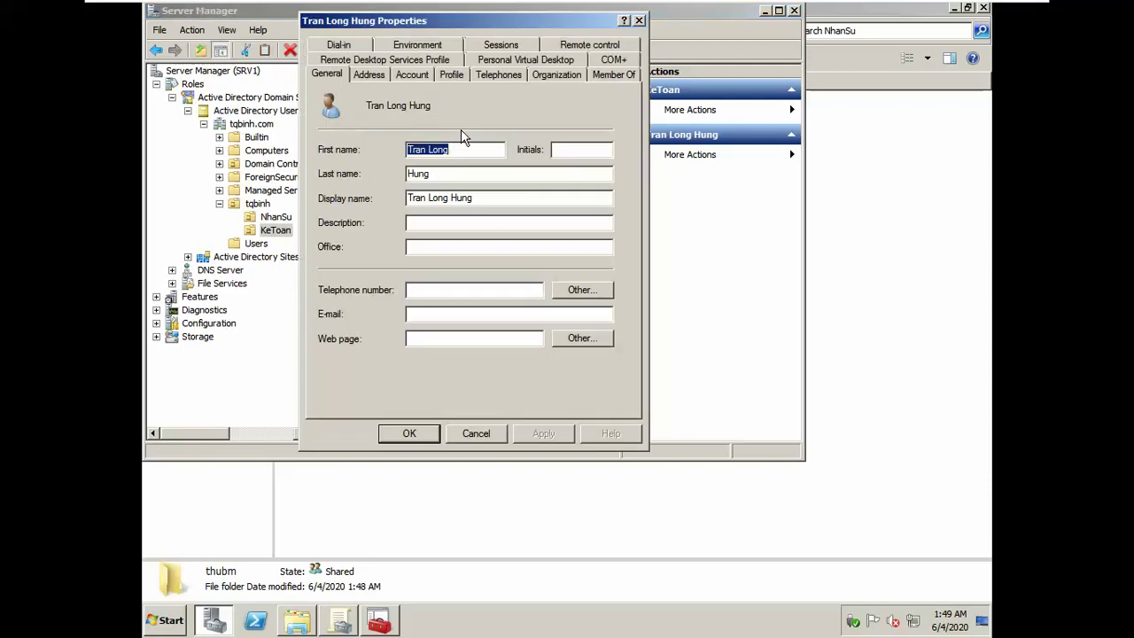
Step: Map the KeToan user's home folder to drive W: at \\srv1\Home\KeToan\%username% and save
{"action": "left_click", "coordinate": [452, 75]}
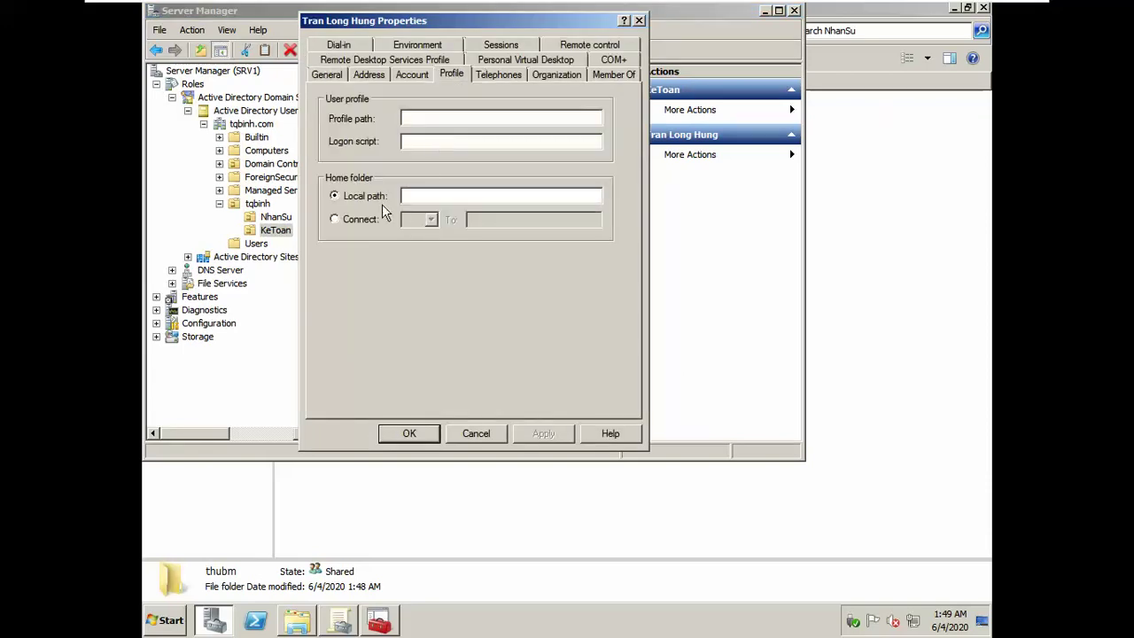
{"action": "left_click", "coordinate": [335, 219]}
{"action": "left_click", "coordinate": [409, 219]}
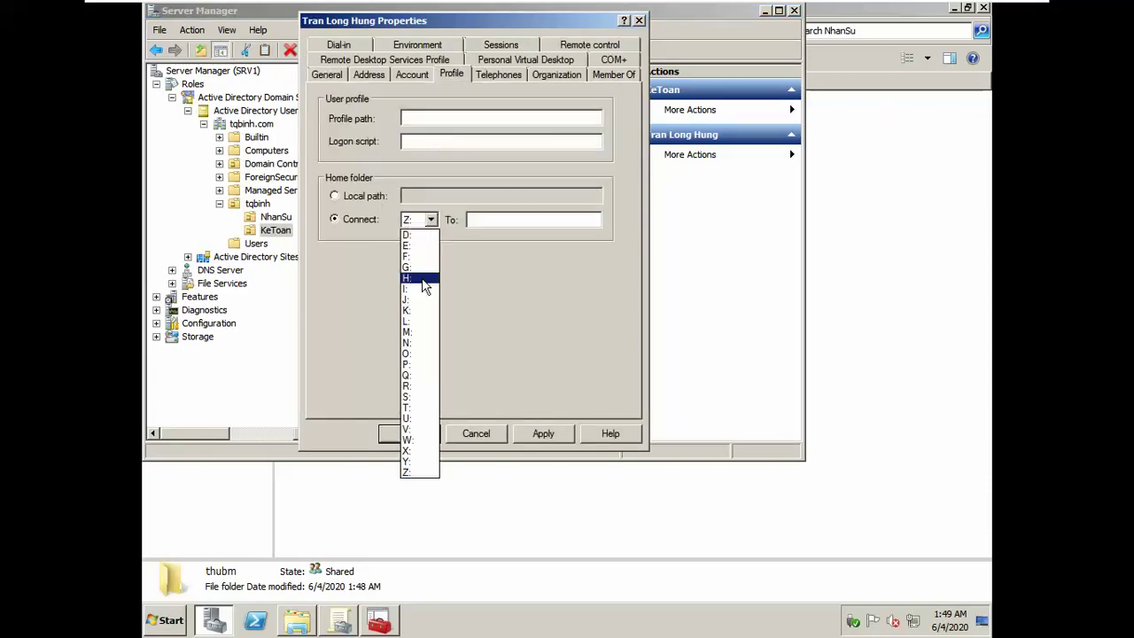
{"action": "left_click", "coordinate": [417, 440]}
{"action": "left_click", "coordinate": [503, 227]}
{"action": "type", "text": "\\\\srv1\\Home\\NhanSu"}
{"action": "key", "text": "BackSpace"}
{"action": "key", "text": "BackSpace"}
{"action": "key", "text": "BackSpace"}
{"action": "key", "text": "BackSpace"}
{"action": "key", "text": "BackSpace"}
{"action": "key", "text": "BackSpace"}
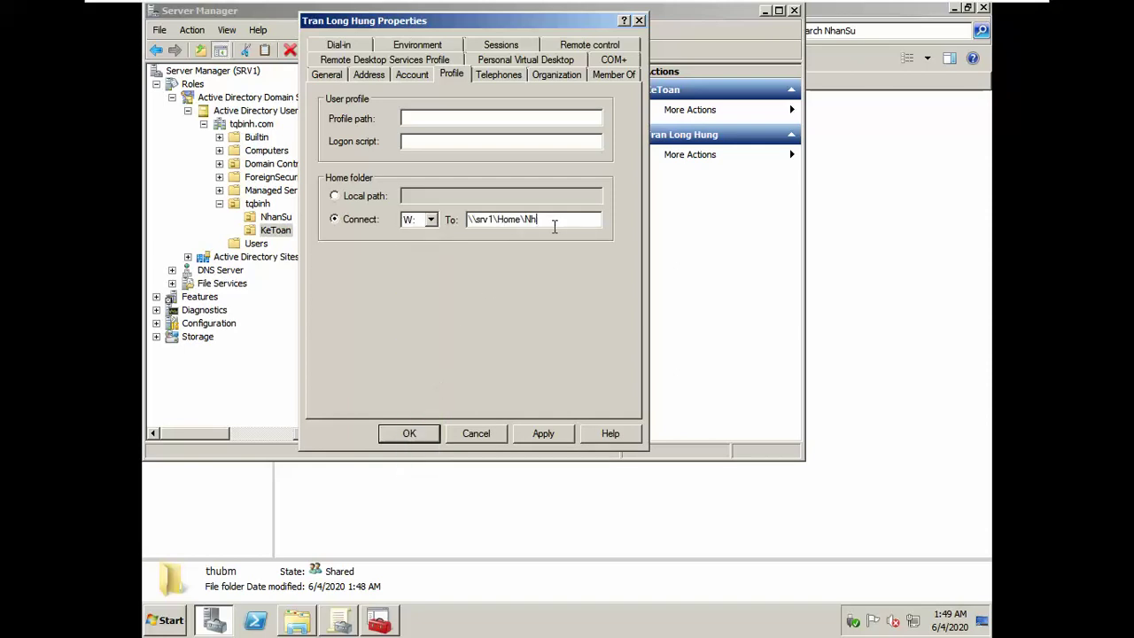
{"action": "type", "text": "KeToan\\%username%"}
{"action": "left_click", "coordinate": [542, 434]}
{"action": "left_click", "coordinate": [403, 434]}
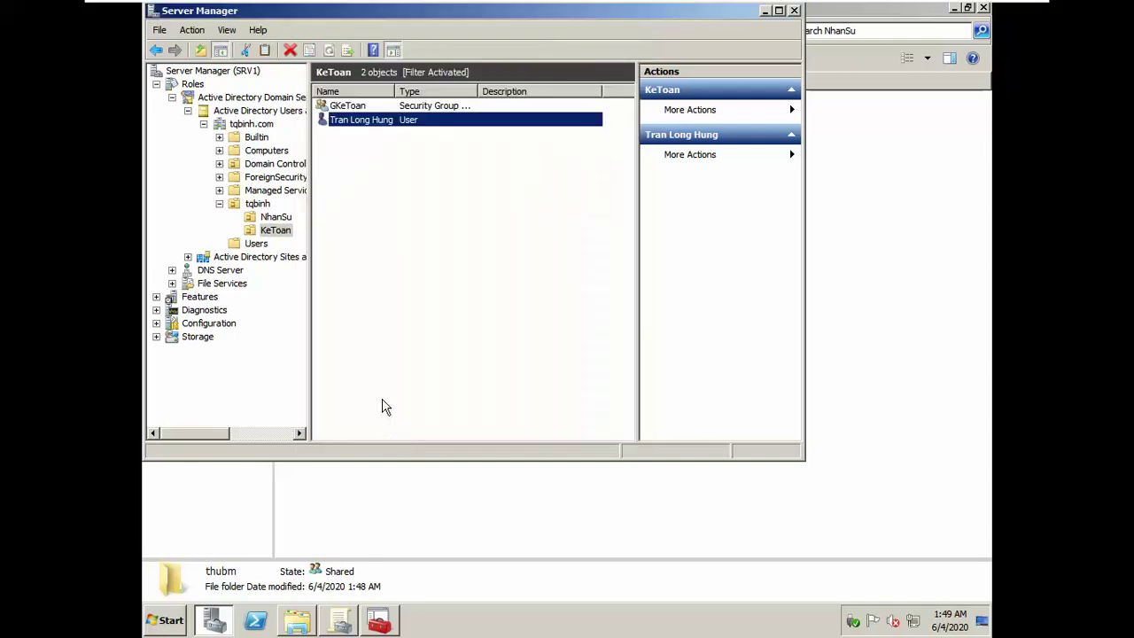
Step: Add the KeToan user to the GKeToan group
{"action": "right_click", "coordinate": [347, 125]}
{"action": "left_click", "coordinate": [372, 143]}
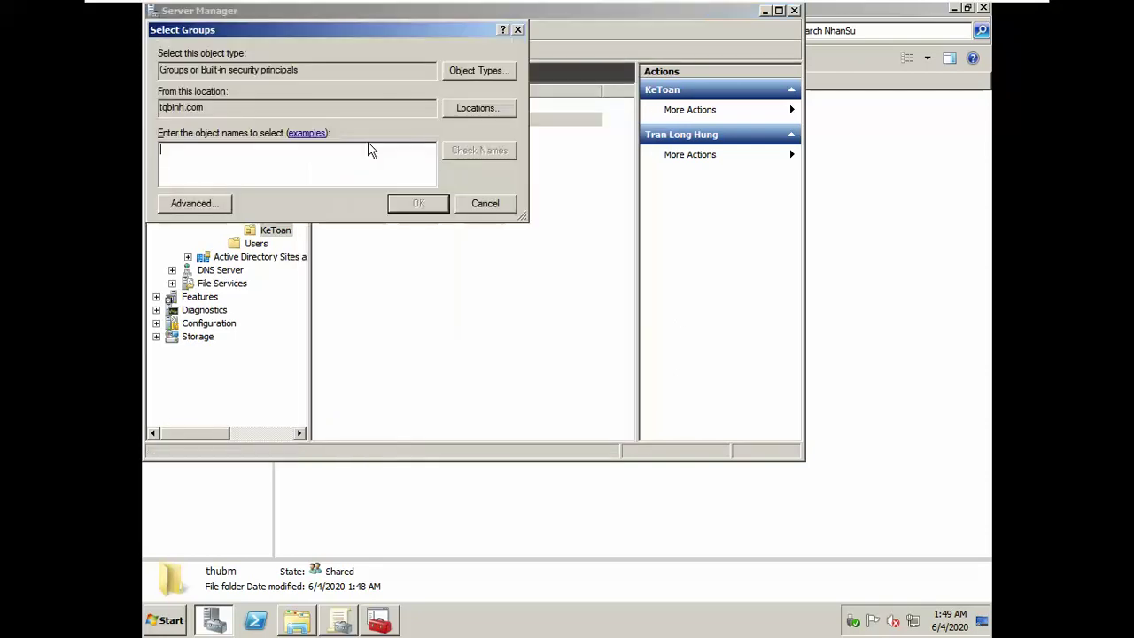
{"action": "type", "text": "Gket"}
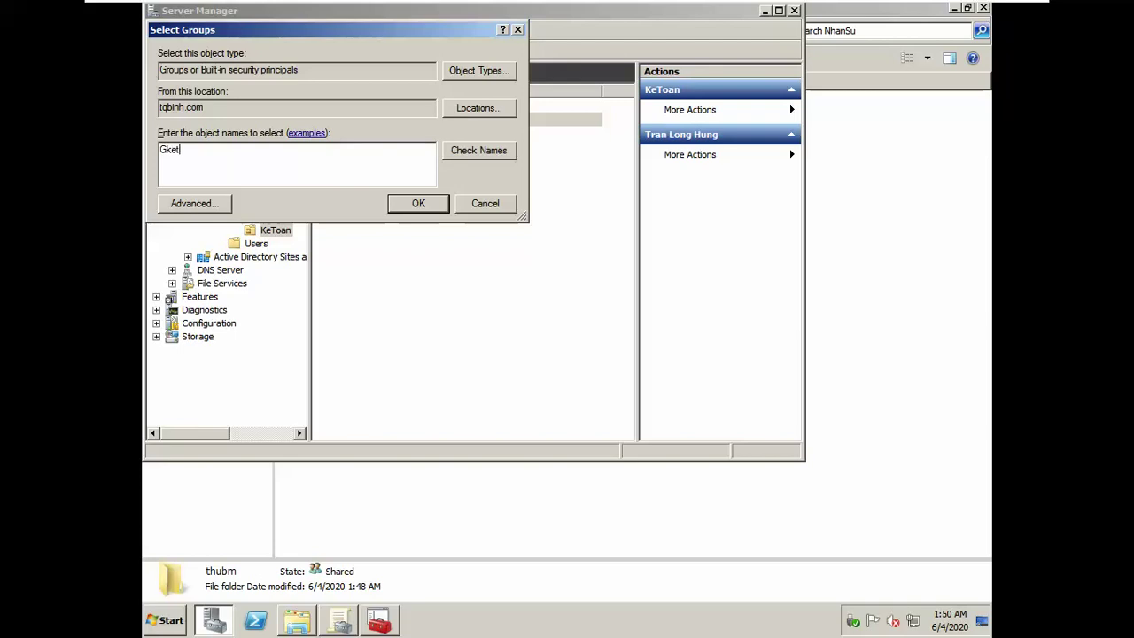
{"action": "type", "text": "oan"}
{"action": "key", "text": "ctrl+k"}
{"action": "left_click", "coordinate": [439, 199]}
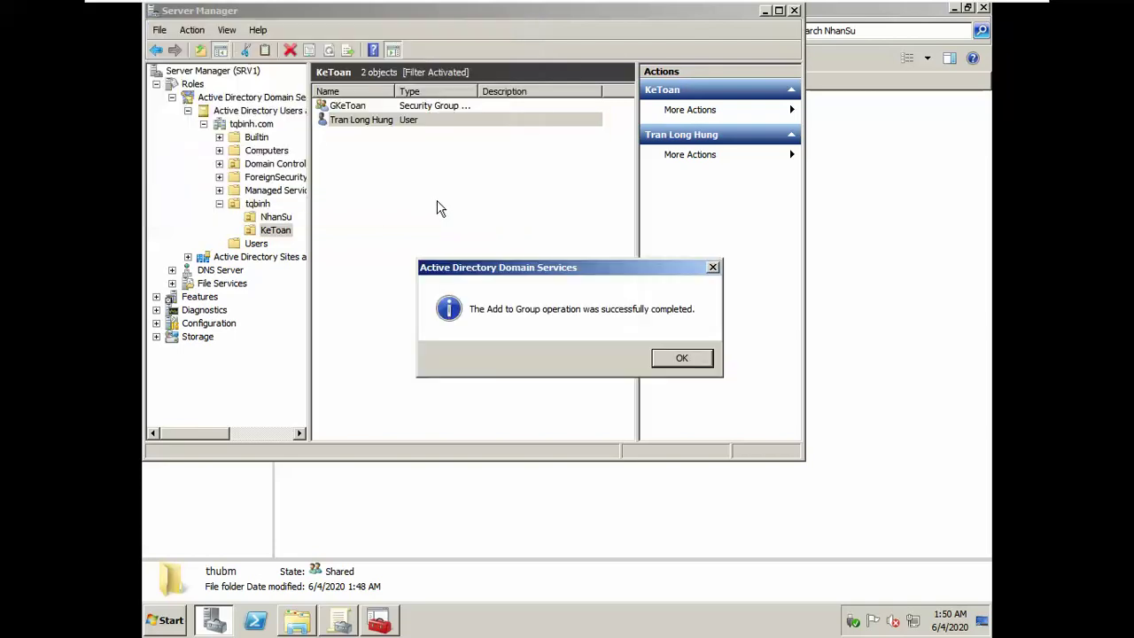
{"action": "left_click", "coordinate": [682, 358]}
Step: Copy the KeToan user into a new account with the next employee's names, logon name and password
{"action": "right_click", "coordinate": [375, 119]}
{"action": "left_click", "coordinate": [403, 125]}
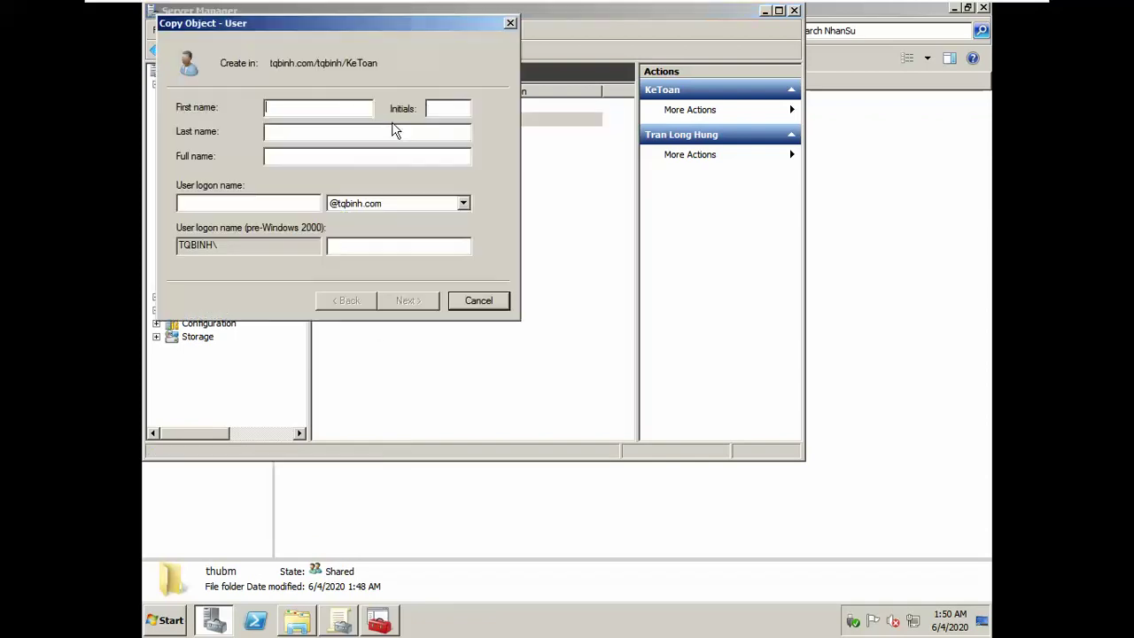
{"action": "mouse_move", "coordinate": [600, 8]}
{"action": "key", "text": "alt+Tab"}
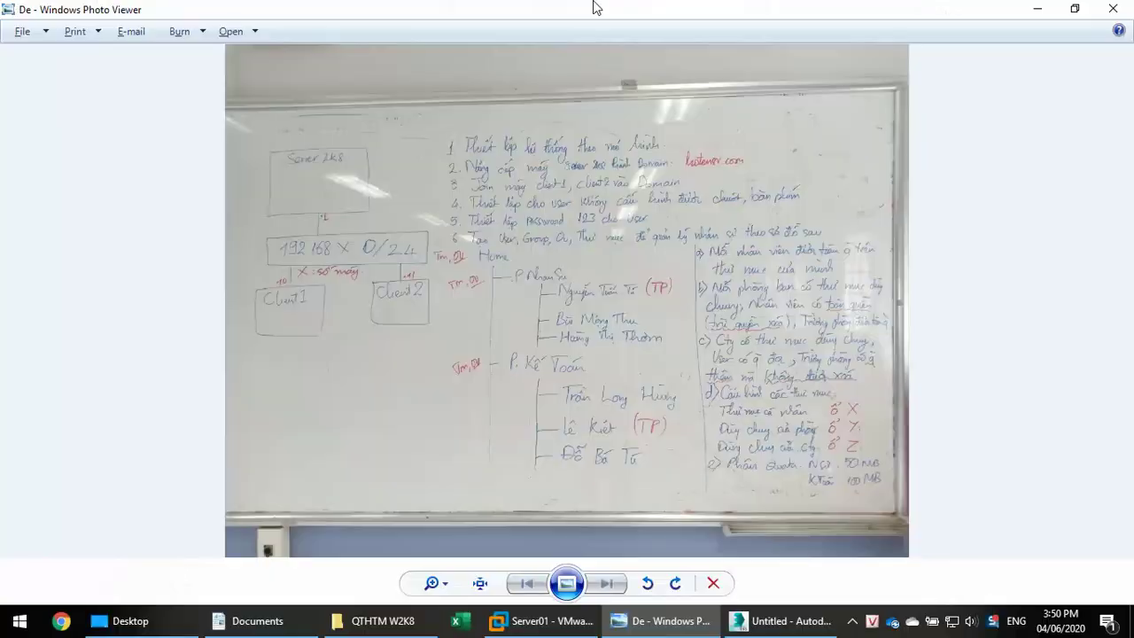
{"action": "key", "text": "alt+Tab"}
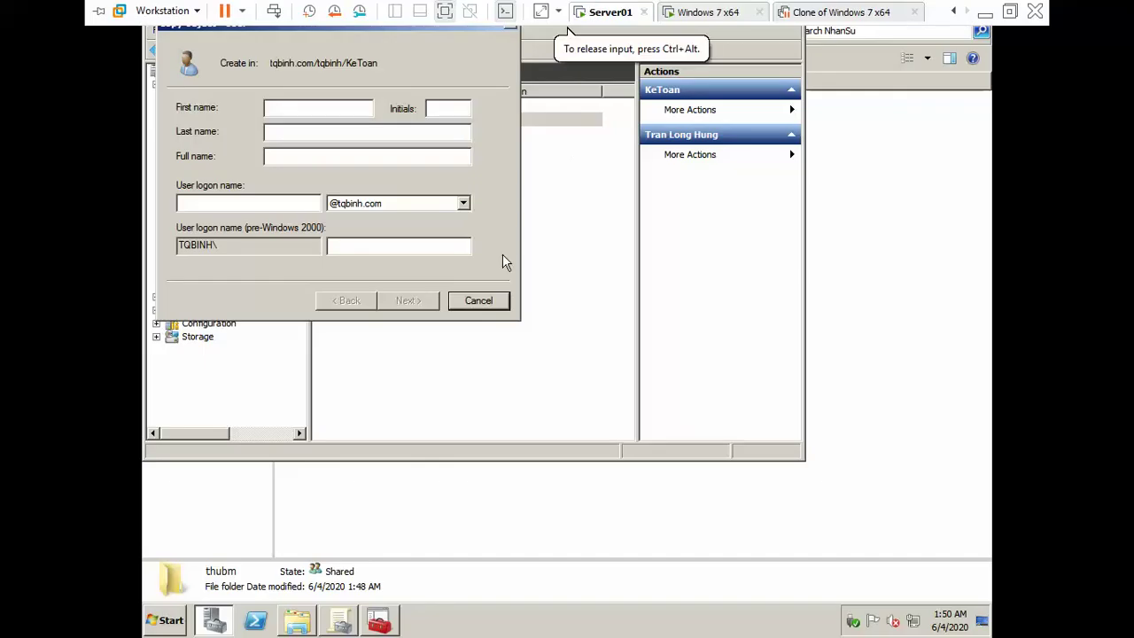
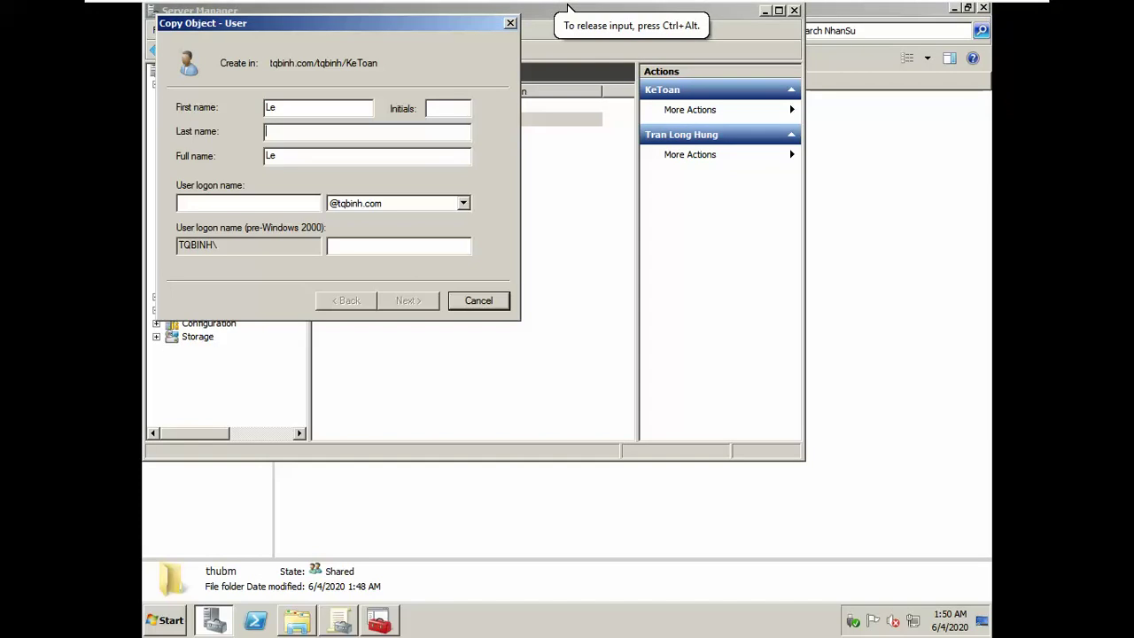
{"action": "key", "text": "Tab"}
{"action": "key", "text": "Tab"}
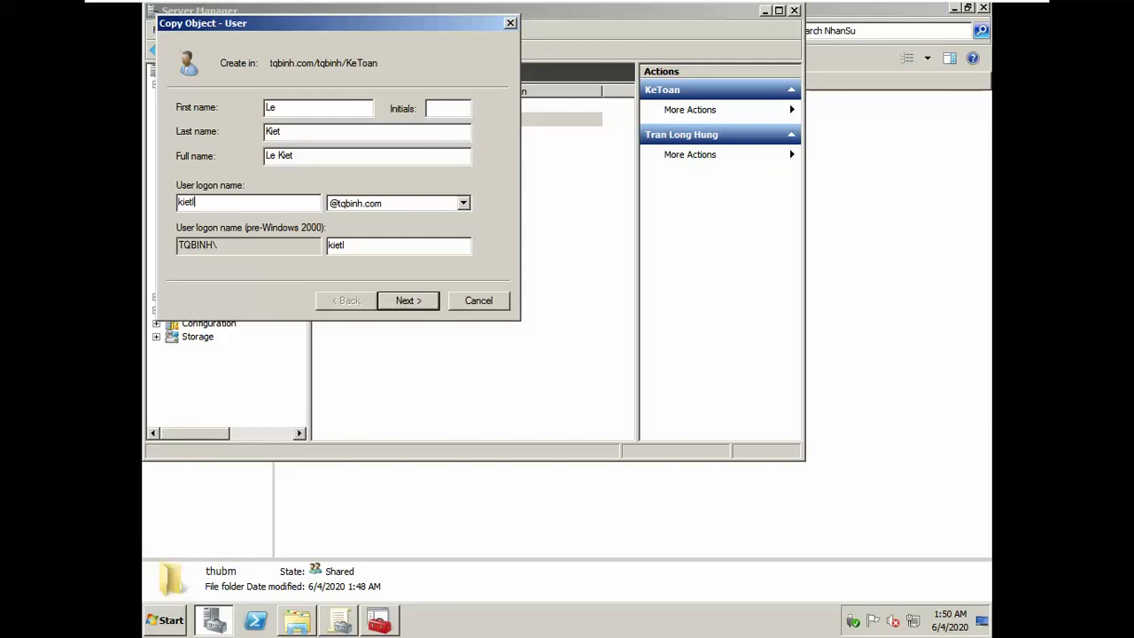
{"action": "left_click", "coordinate": [406, 301]}
{"action": "type", "text": "12"}
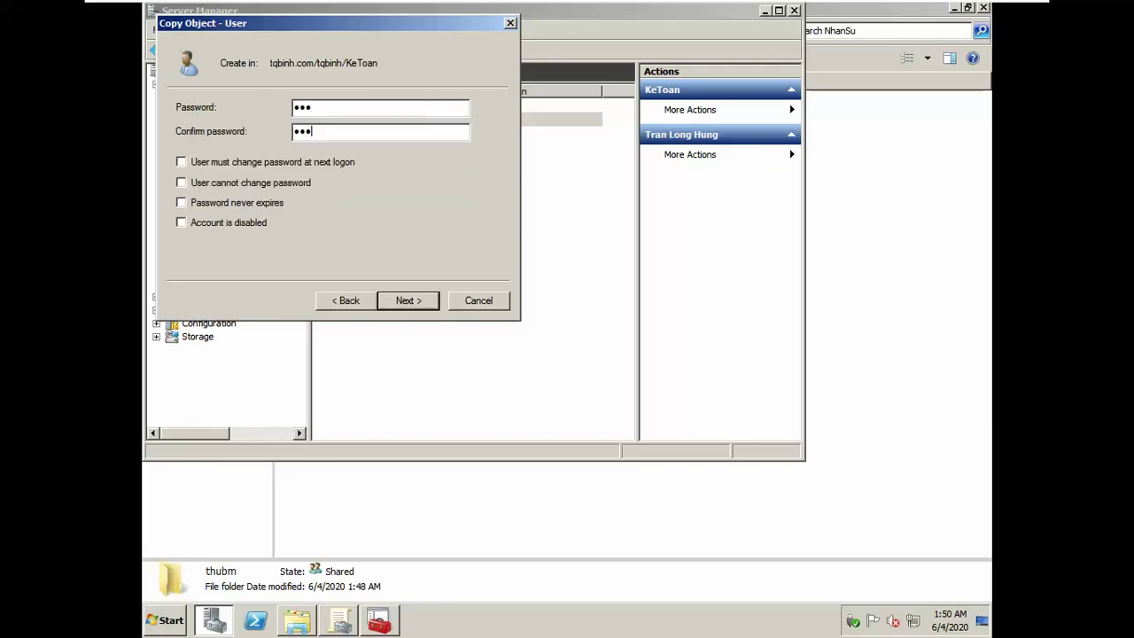
{"action": "left_click", "coordinate": [431, 306]}
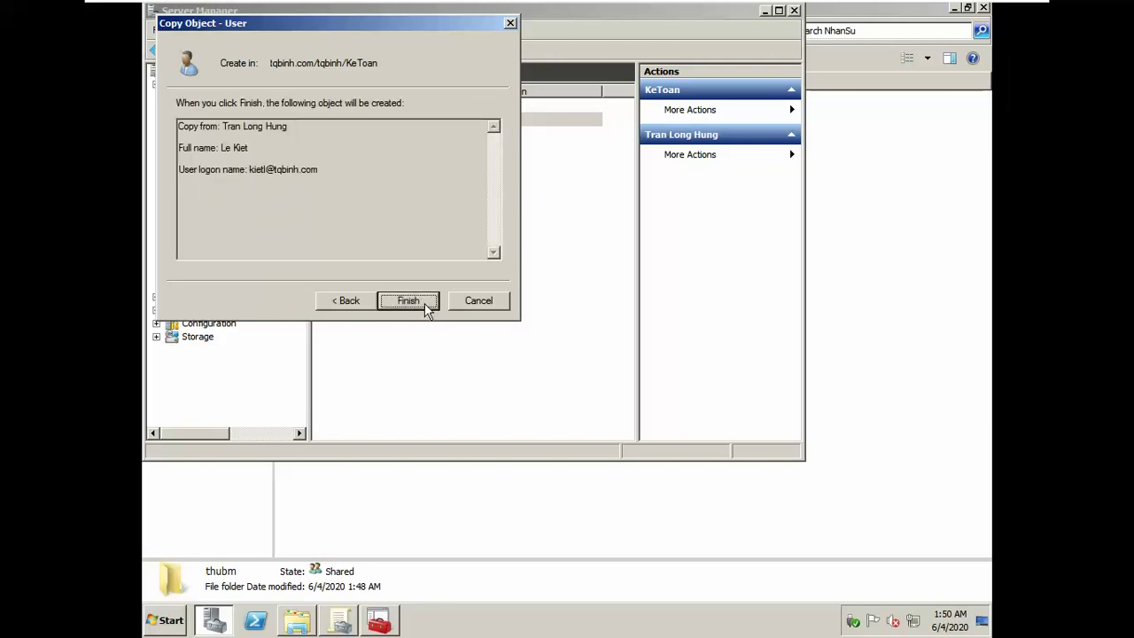
{"action": "left_click", "coordinate": [430, 306]}
Step: Select the existing KeToan user account and check the assignment photo
{"action": "right_click", "coordinate": [424, 305]}
{"action": "key", "text": "Escape"}
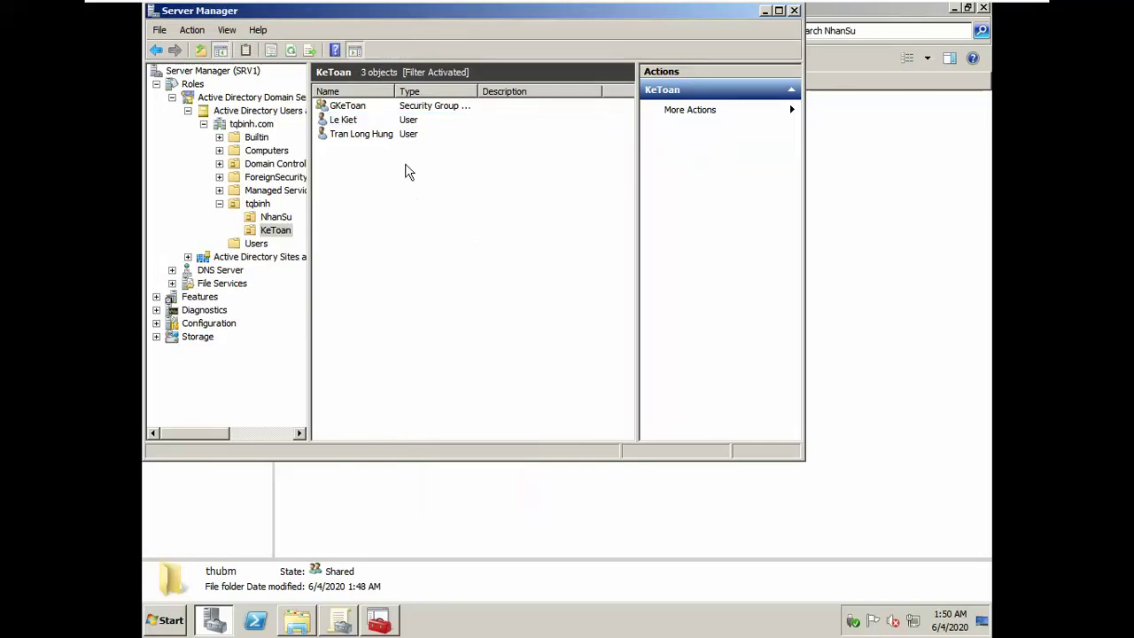
{"action": "left_click", "coordinate": [384, 135]}
{"action": "key", "text": "alt+Tab"}
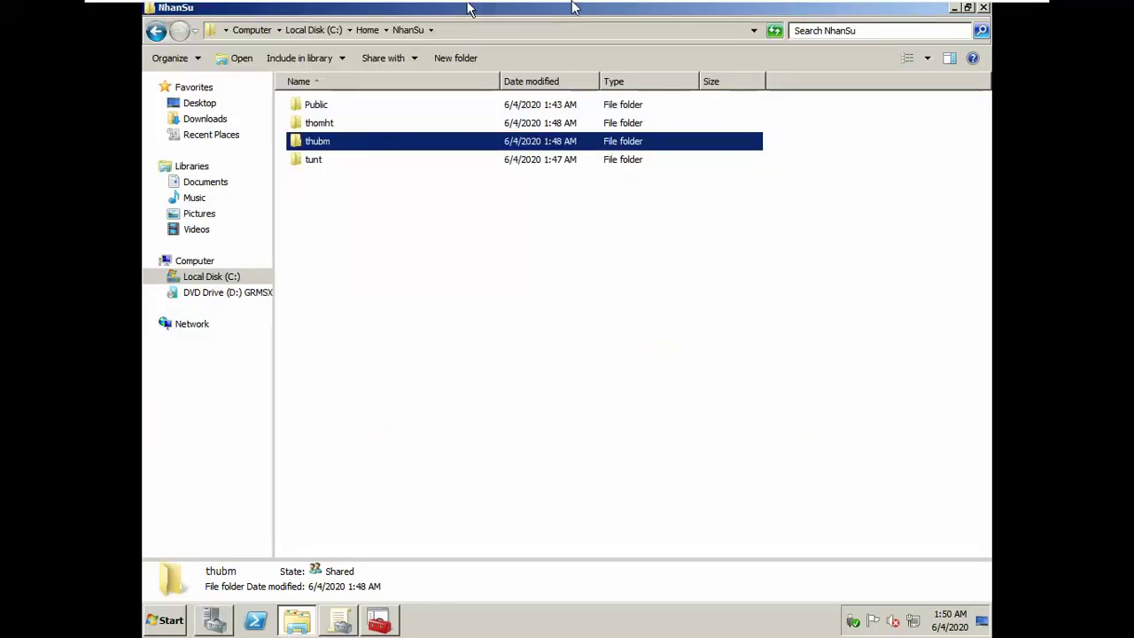
{"action": "key", "text": "alt+Tab"}
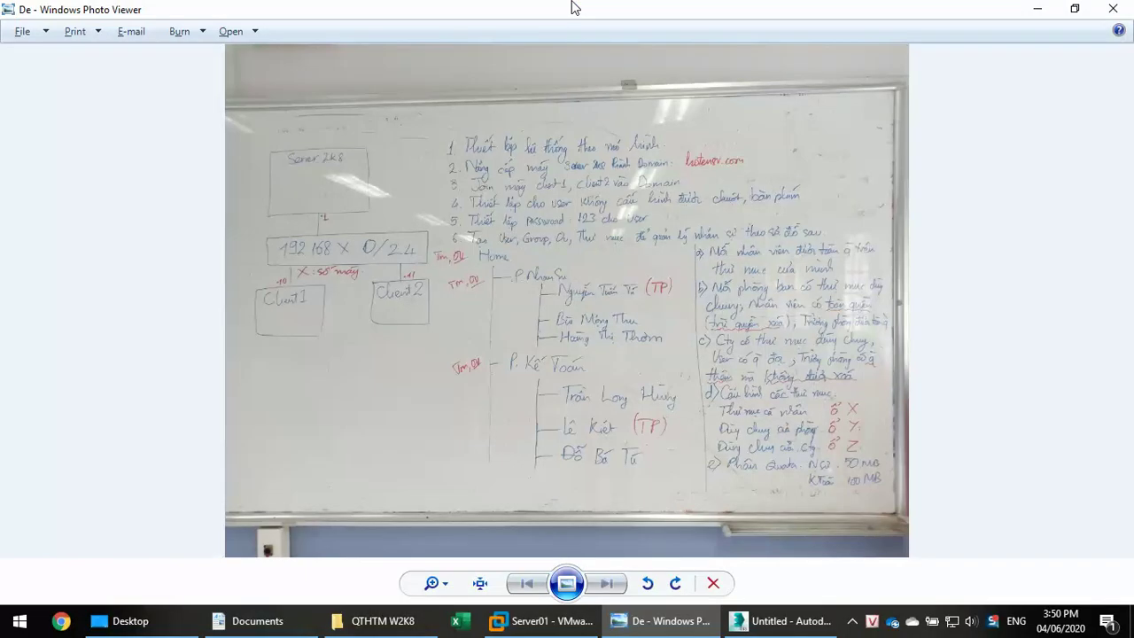
{"action": "key", "text": "alt+Tab"}
{"action": "left_click", "coordinate": [388, 147]}
{"action": "key", "text": "alt+Tab"}
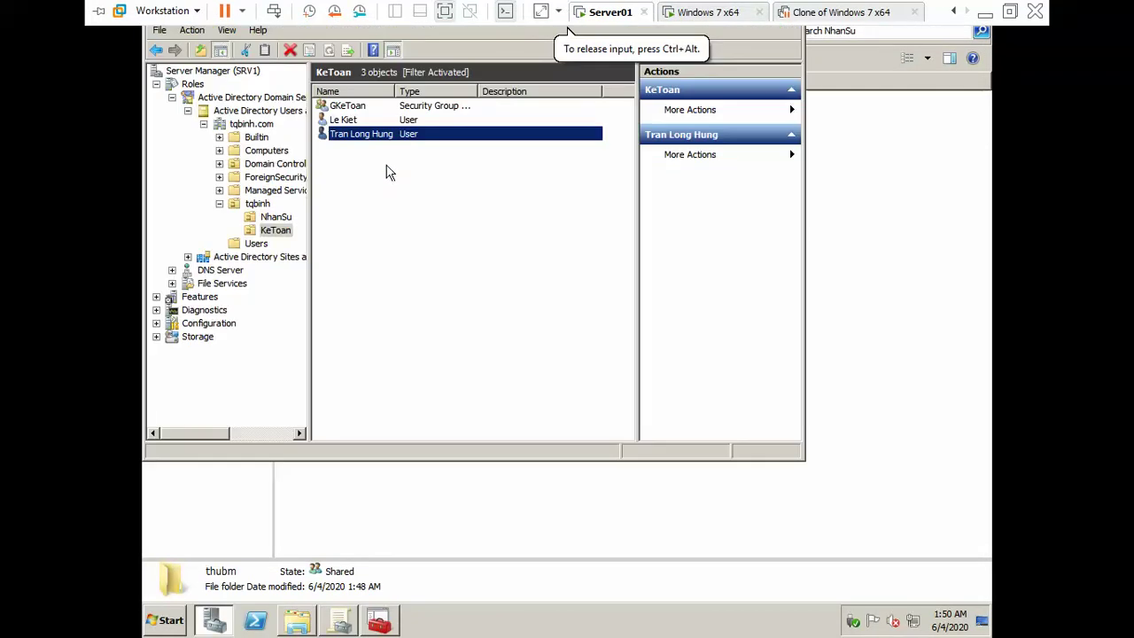
Step: Copy that KeToan user into a new account with its first, last and logon names
{"action": "right_click", "coordinate": [376, 138]}
{"action": "left_click", "coordinate": [388, 145]}
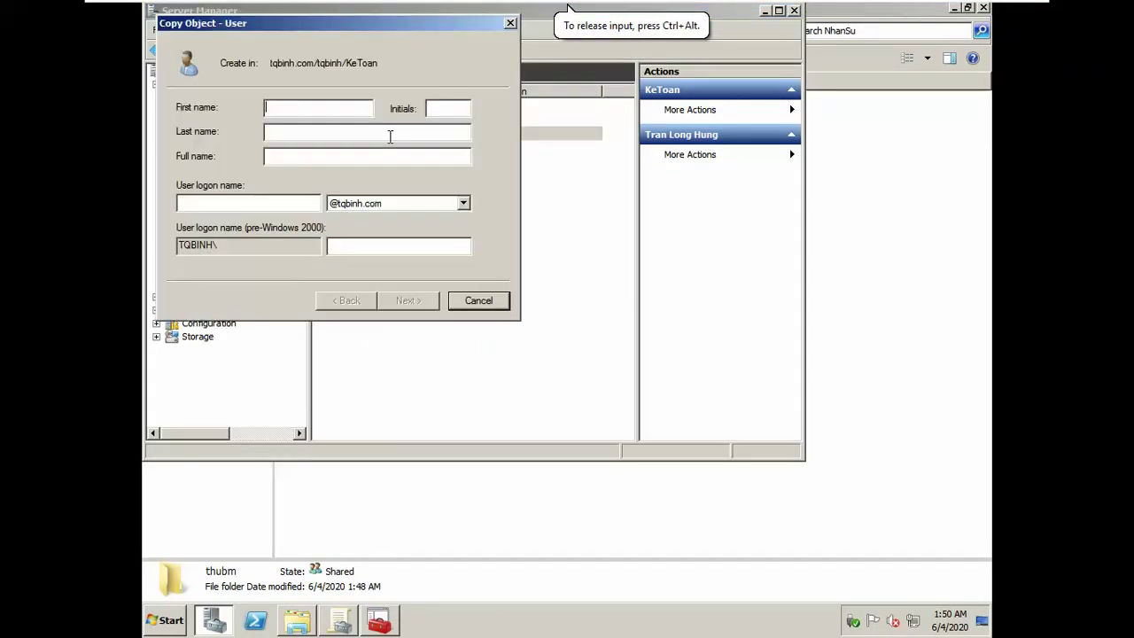
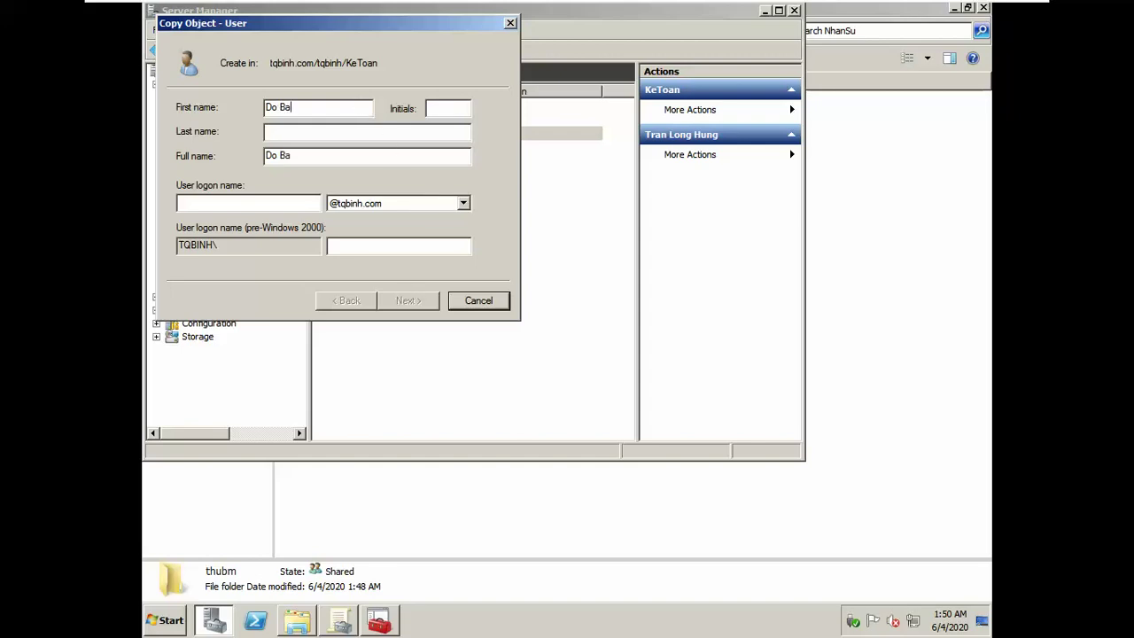
{"action": "left_click", "coordinate": [367, 132]}
{"action": "type", "text": "Tu"}
{"action": "left_click", "coordinate": [248, 203]}
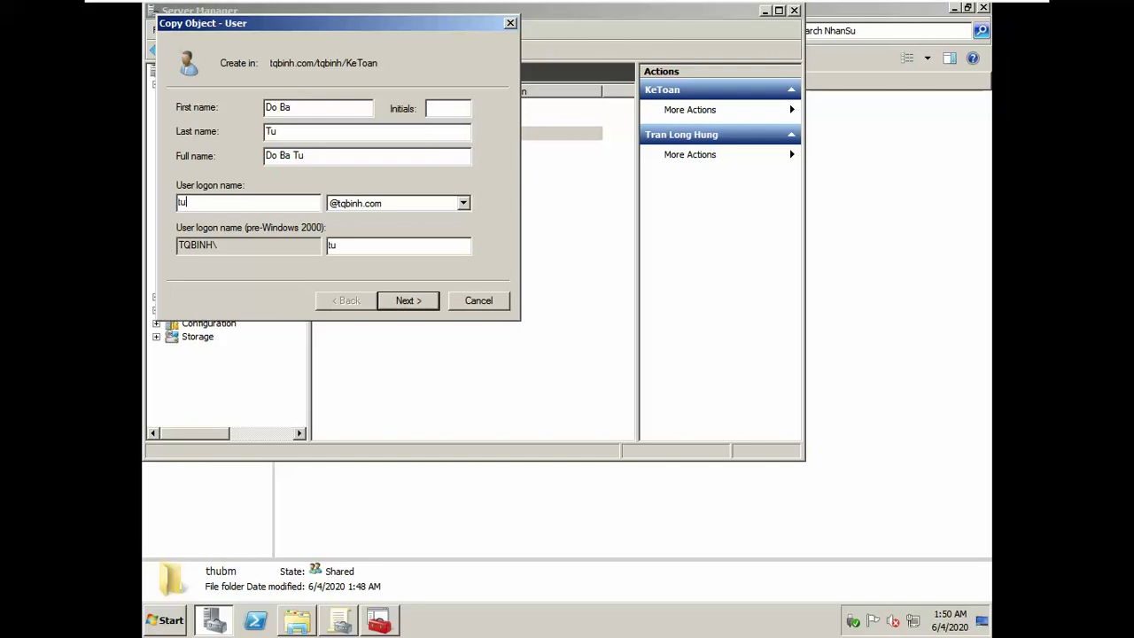
{"action": "key", "text": "Return"}
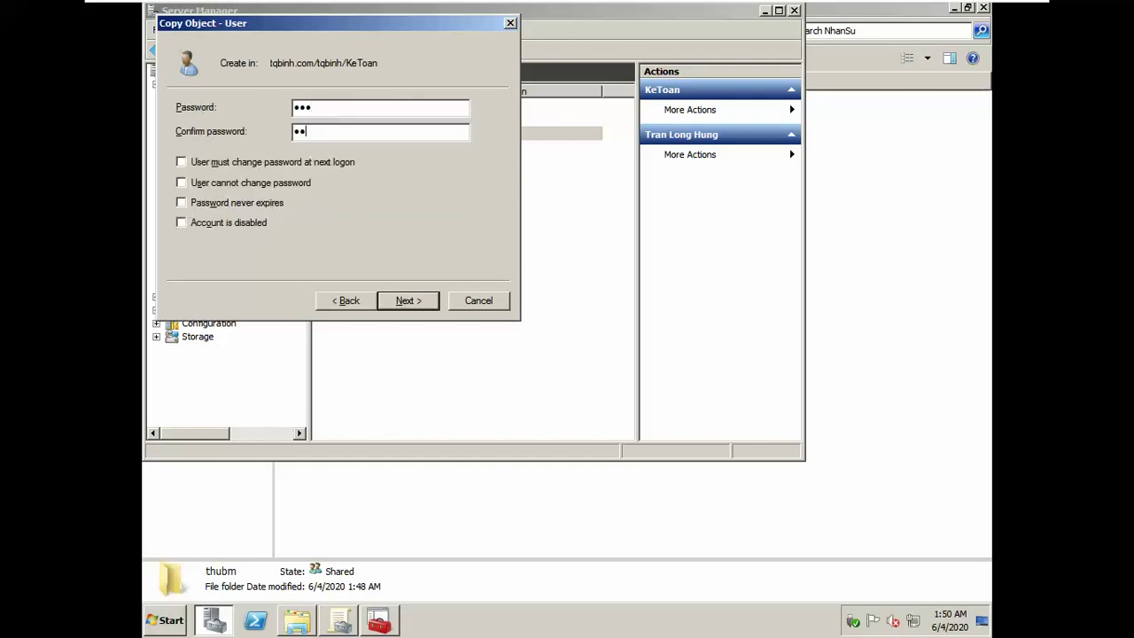
{"action": "key", "text": "Return"}
{"action": "key", "text": "Return"}
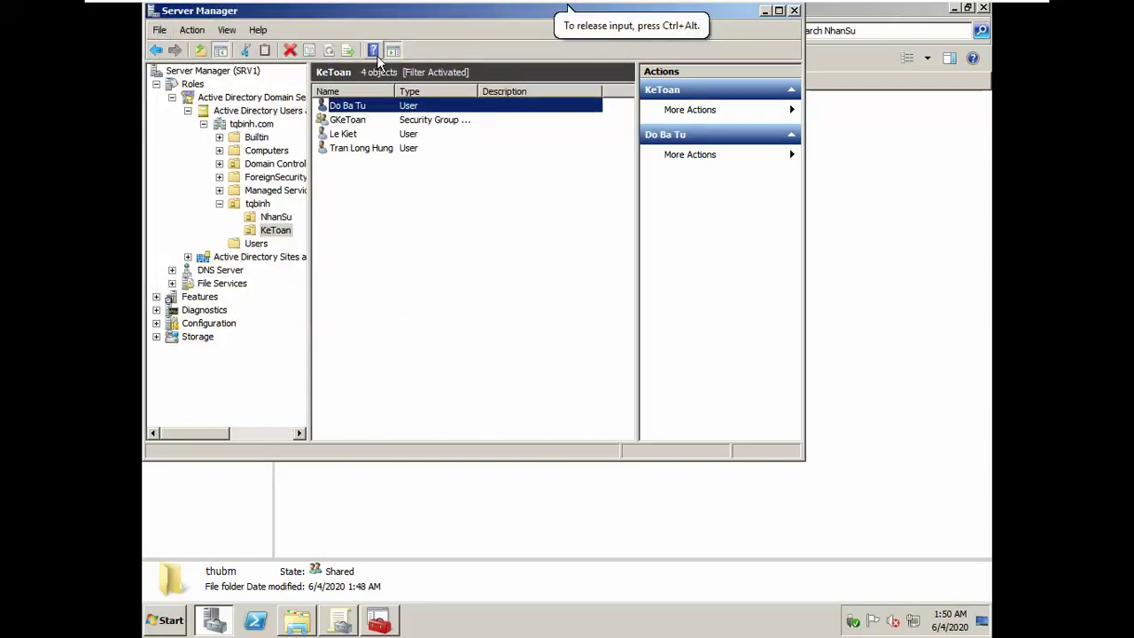
{"action": "left_click", "coordinate": [375, 225]}
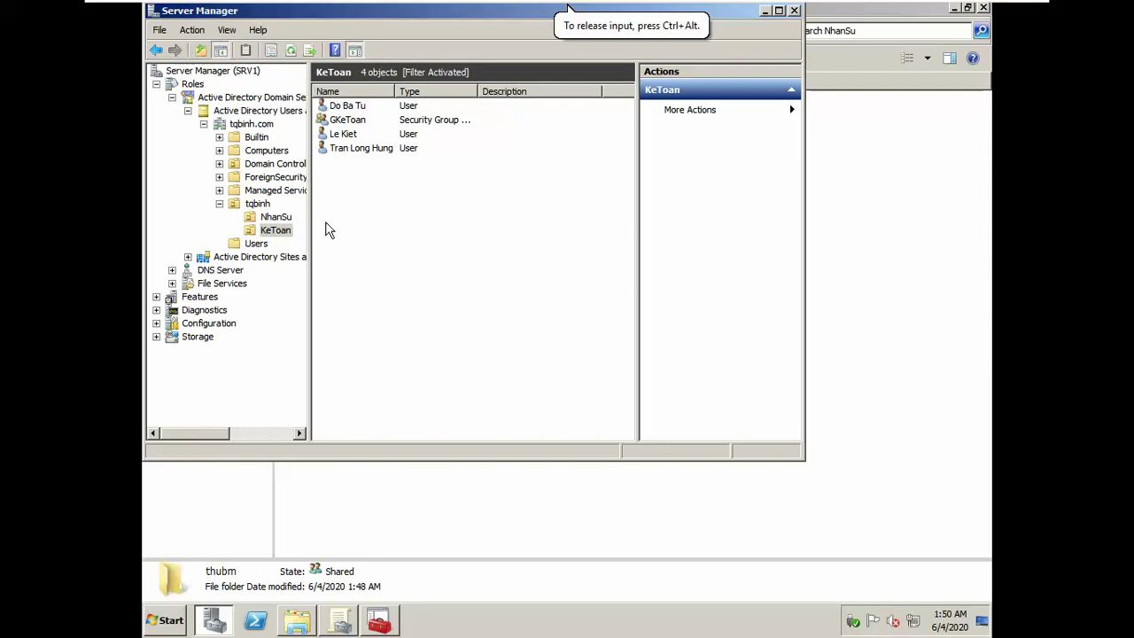
Step: Create the security group GTruongPhong in the tqbinh OU
{"action": "left_click", "coordinate": [271, 218]}
{"action": "left_click", "coordinate": [262, 208]}
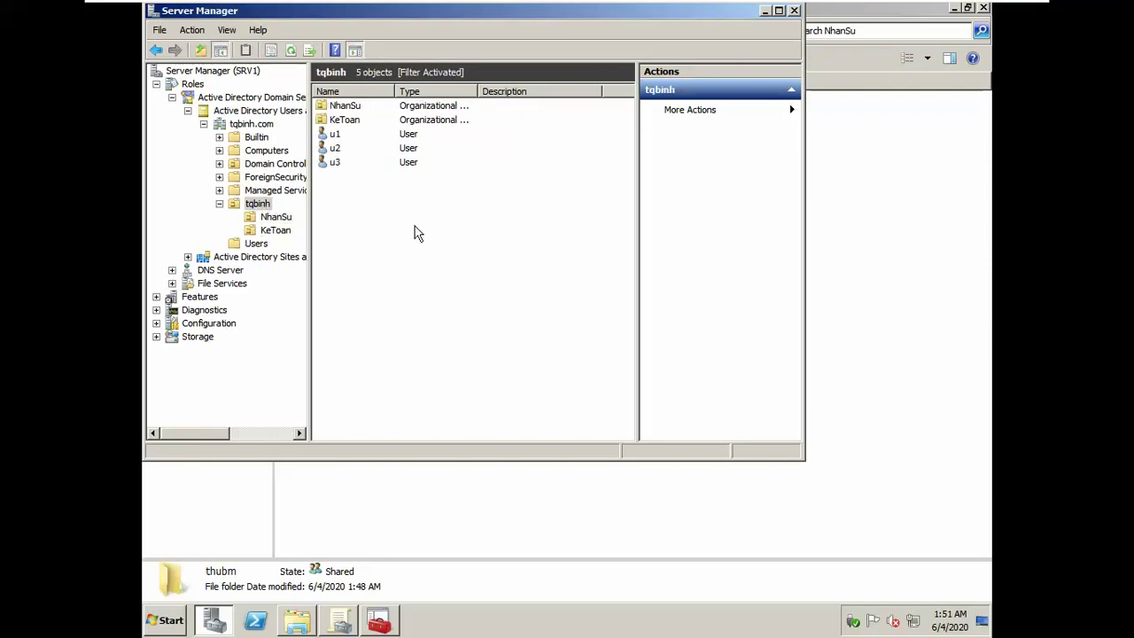
{"action": "left_click", "coordinate": [277, 219]}
{"action": "left_click", "coordinate": [275, 231]}
{"action": "left_click", "coordinate": [275, 217]}
{"action": "left_click", "coordinate": [258, 204]}
{"action": "right_click", "coordinate": [398, 206]}
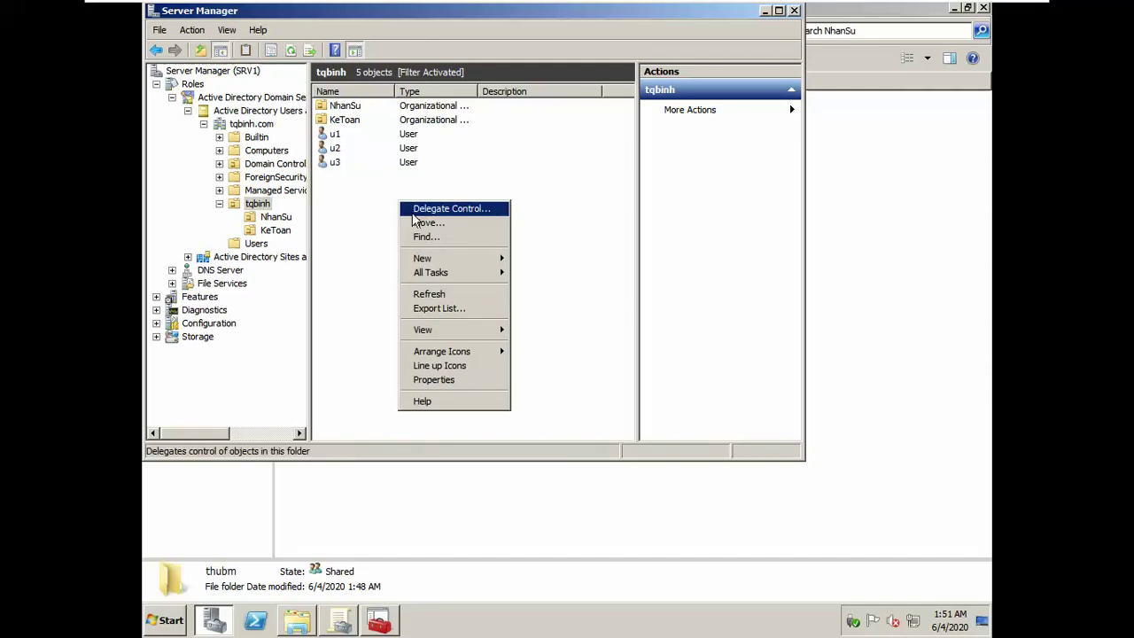
{"action": "mouse_move", "coordinate": [432, 262]}
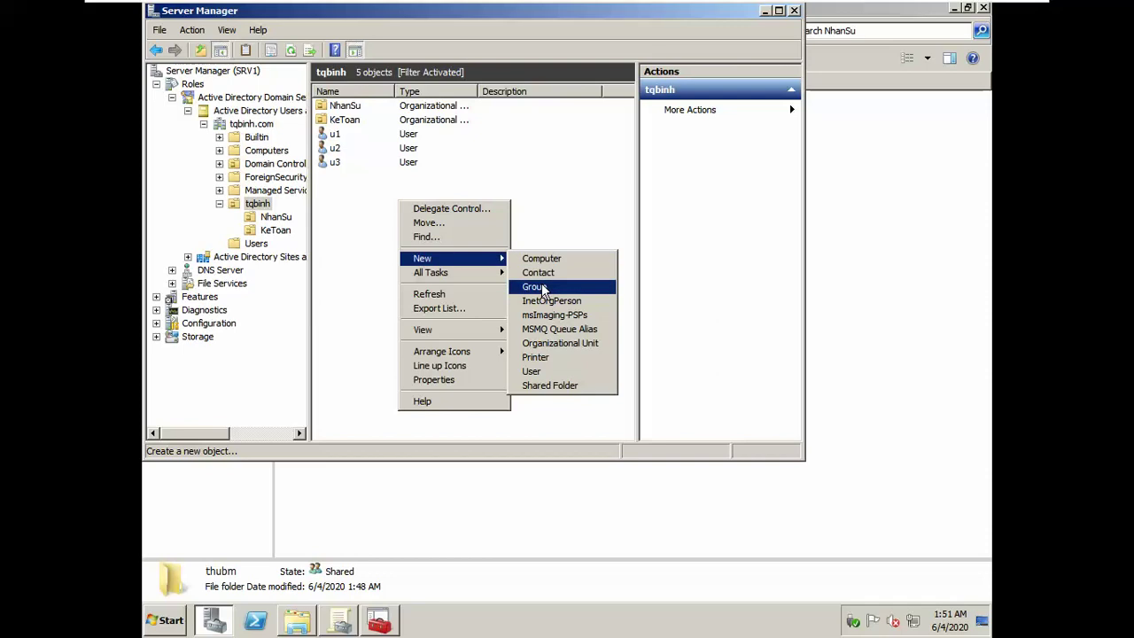
{"action": "left_click", "coordinate": [538, 287]}
{"action": "type", "text": "GTruongPhong"}
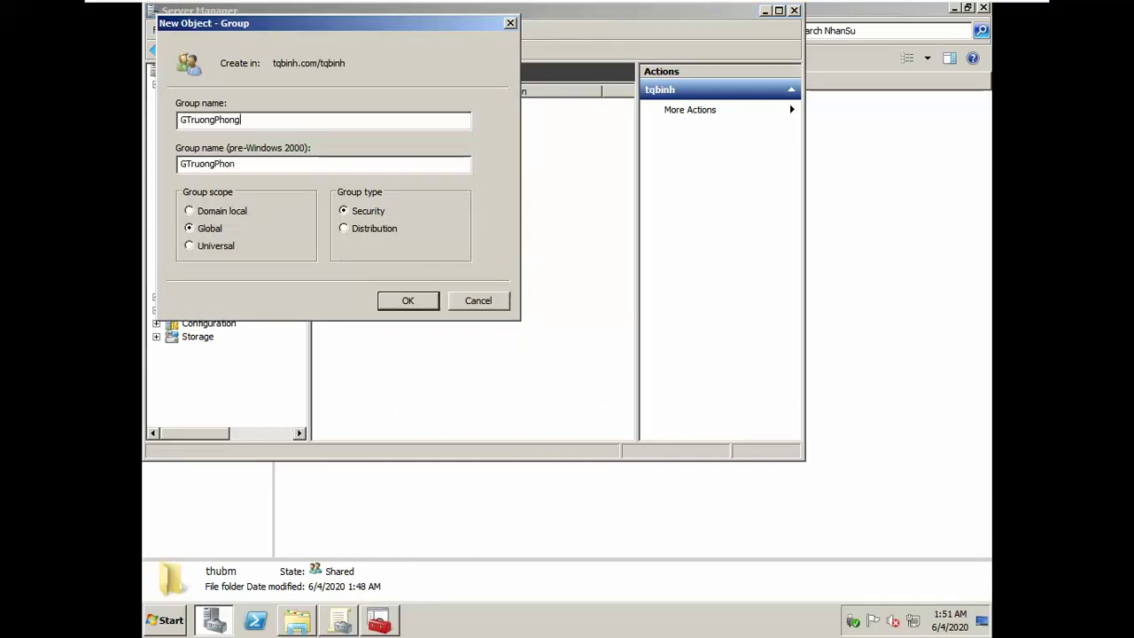
{"action": "key", "text": "Return"}
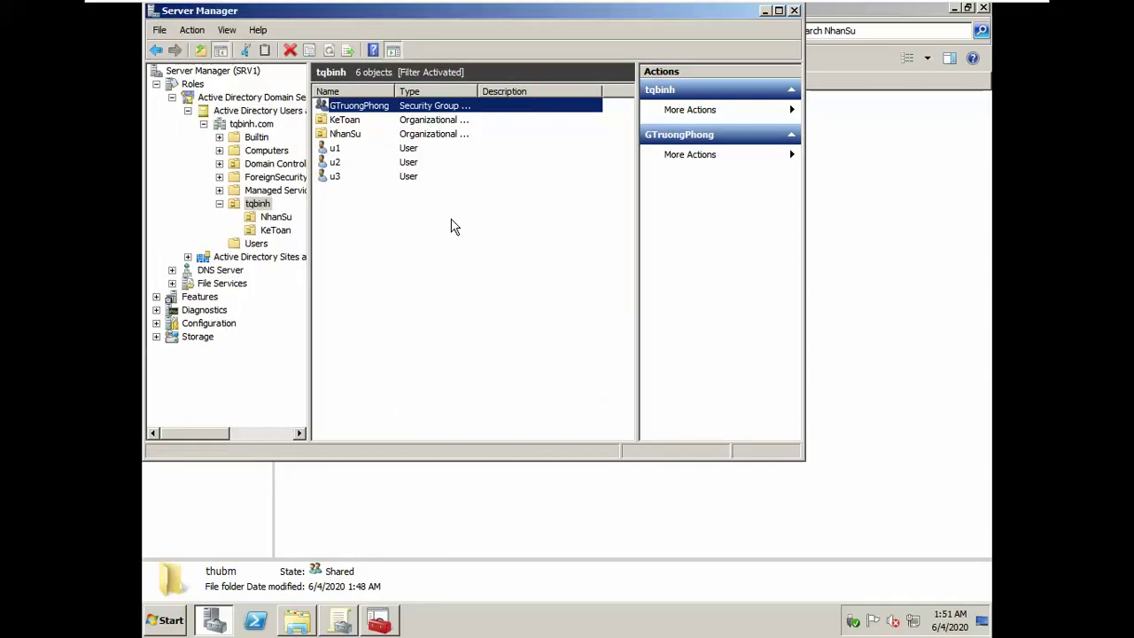
Step: Create a second group named GNhanVien in tqbinh
{"action": "right_click", "coordinate": [450, 227]}
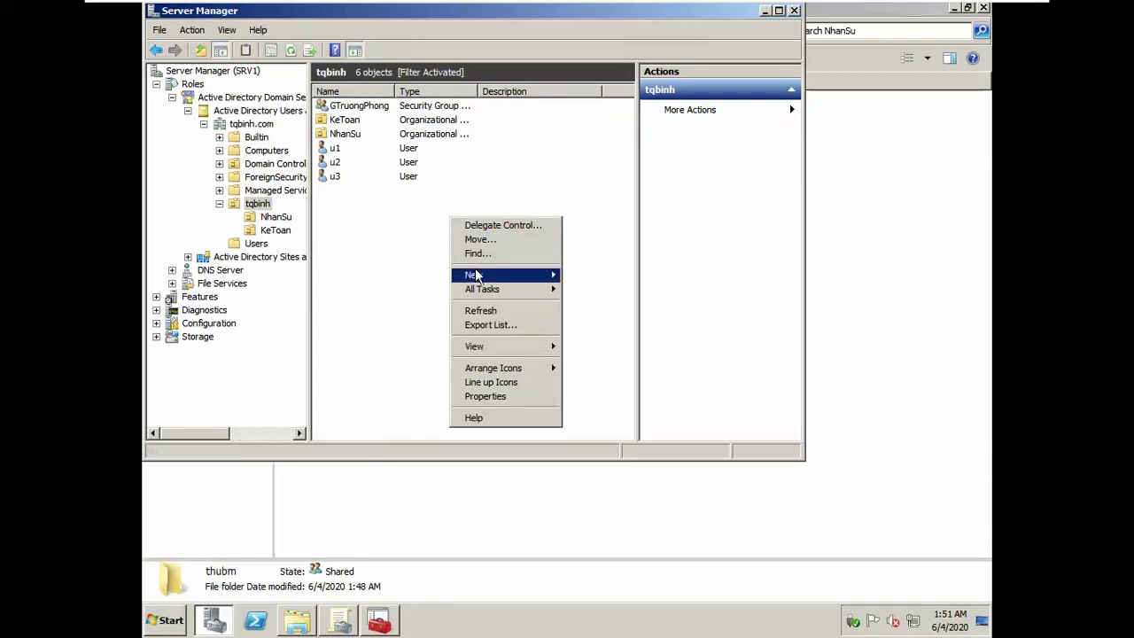
{"action": "mouse_move", "coordinate": [474, 275]}
{"action": "left_click", "coordinate": [599, 305]}
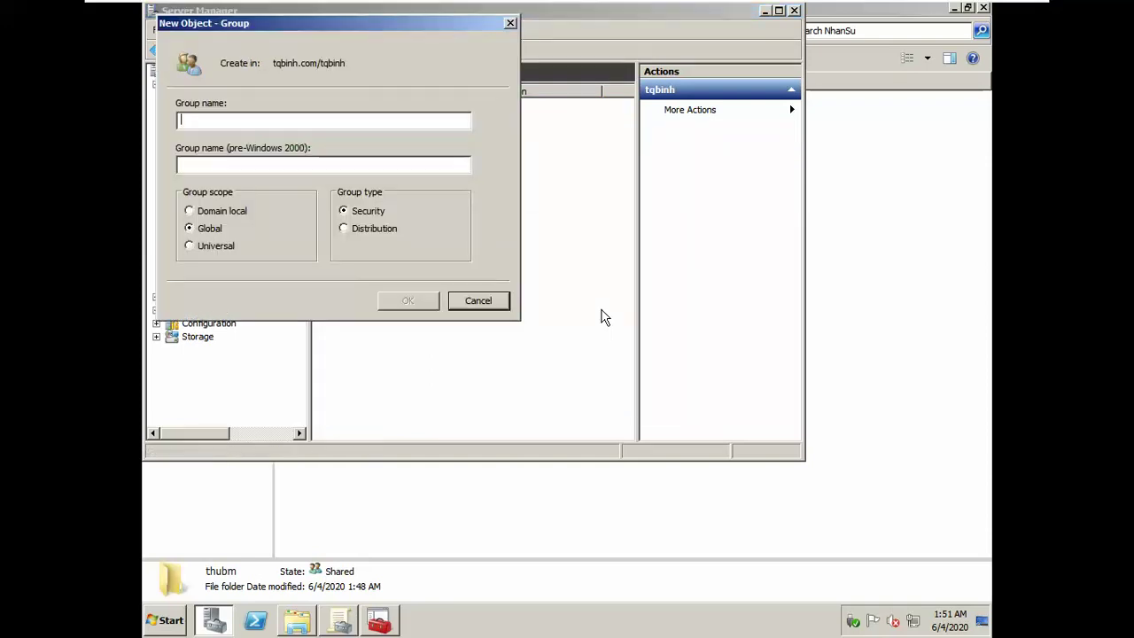
{"action": "type", "text": "Gnha"}
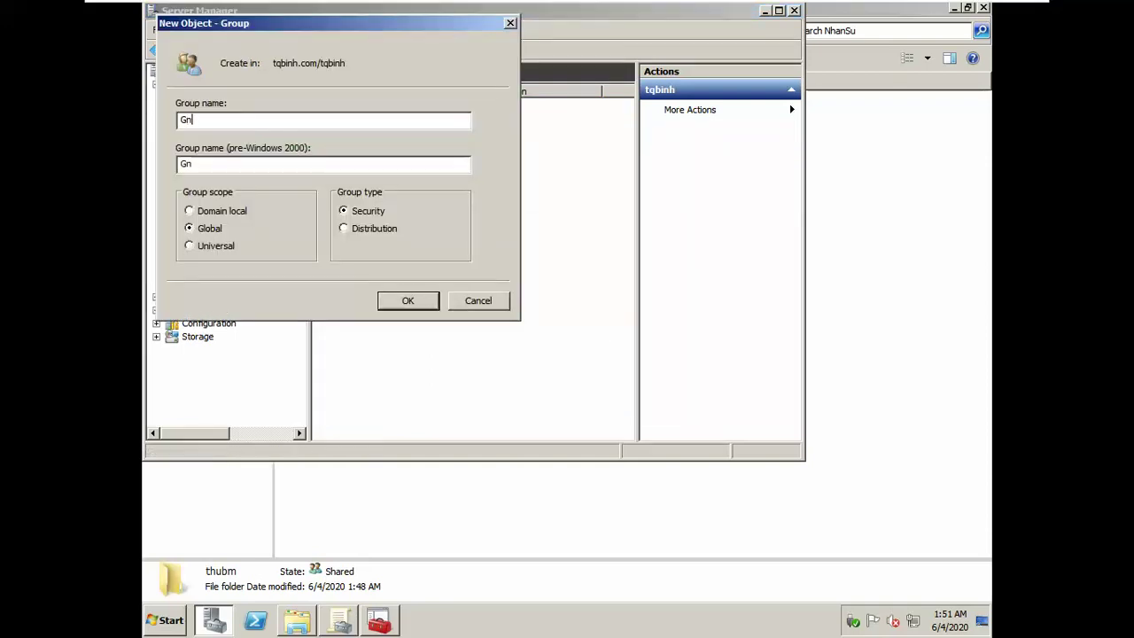
{"action": "key", "text": "BackSpace"}
{"action": "key", "text": "BackSpace"}
{"action": "key", "text": "BackSpace"}
{"action": "type", "text": "NhanVien"}
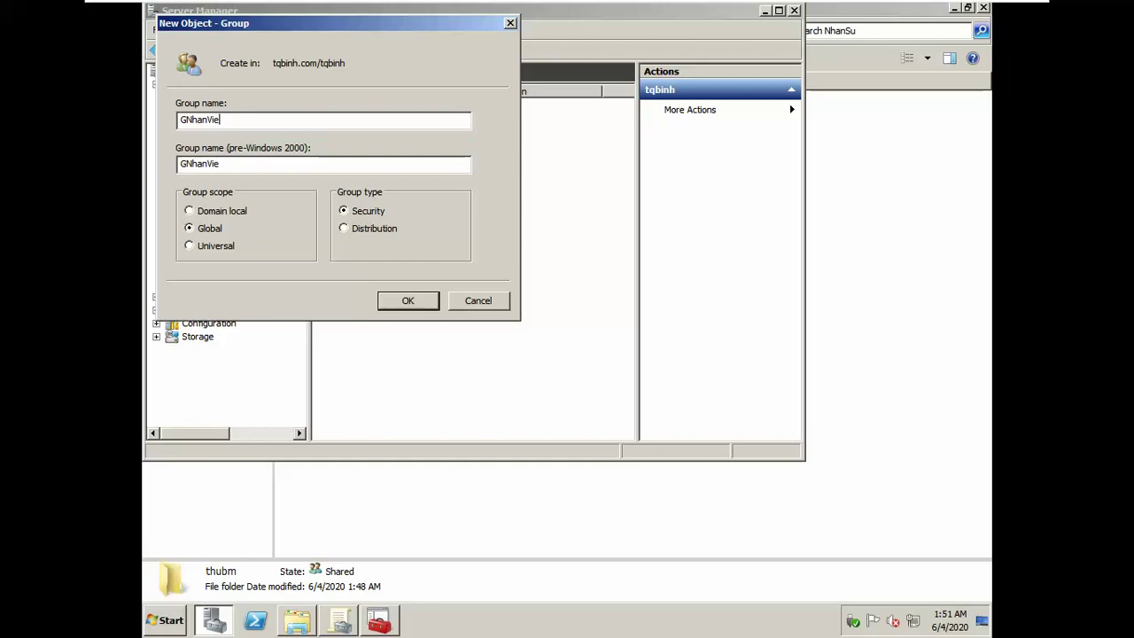
{"action": "key", "text": "Return"}
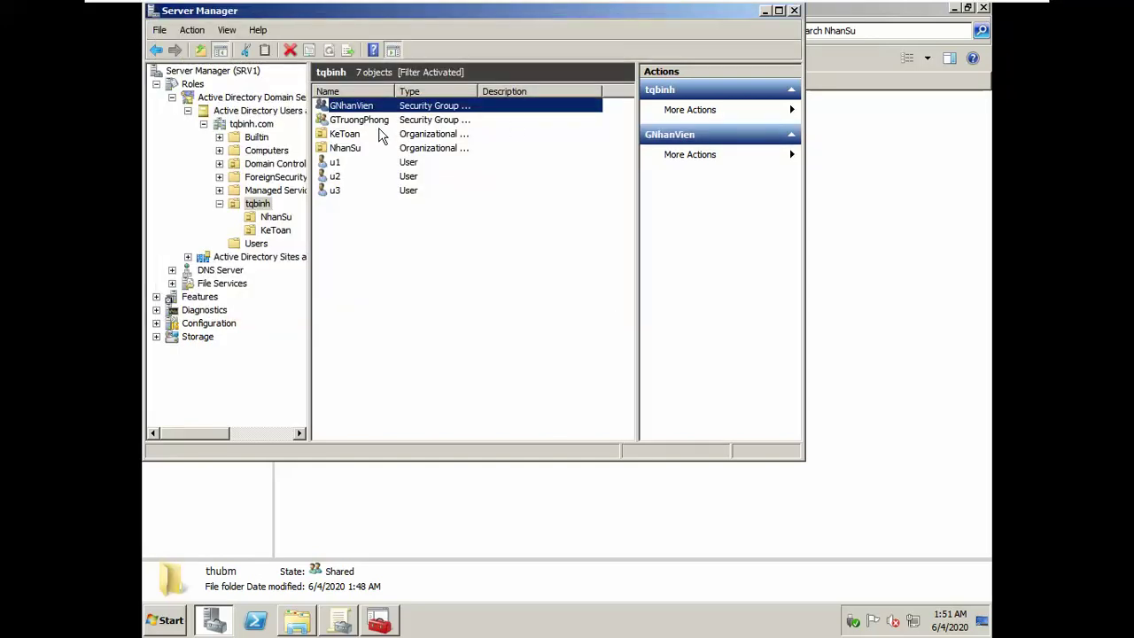
{"action": "left_click", "coordinate": [371, 121]}
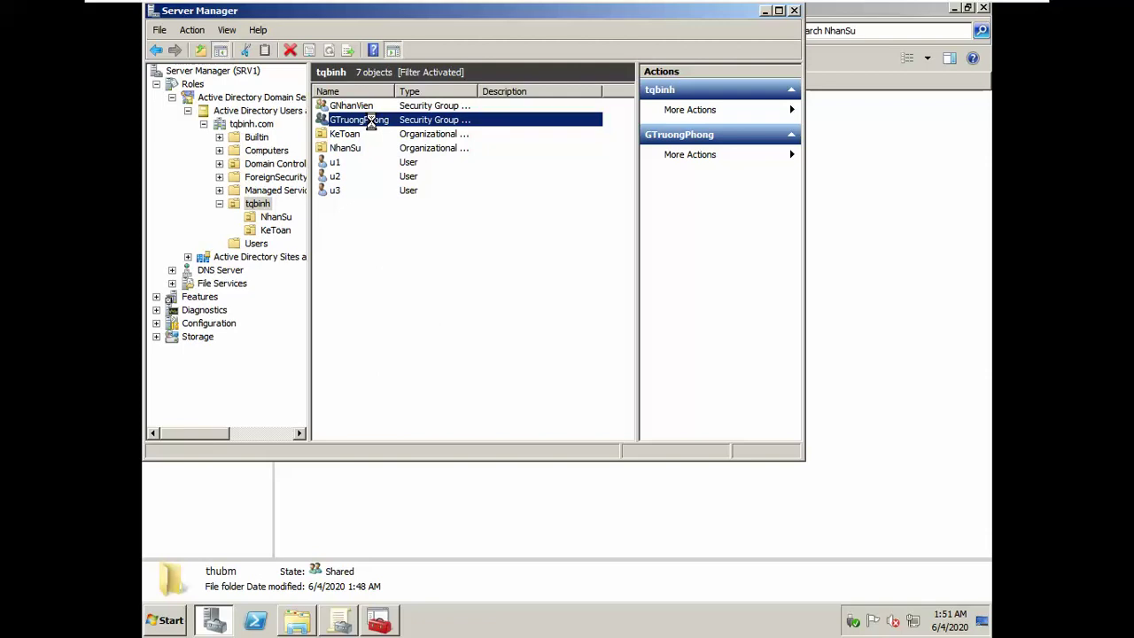
Step: Open GTruongPhong's member picker and list all domain users and groups
{"action": "double_click", "coordinate": [388, 122]}
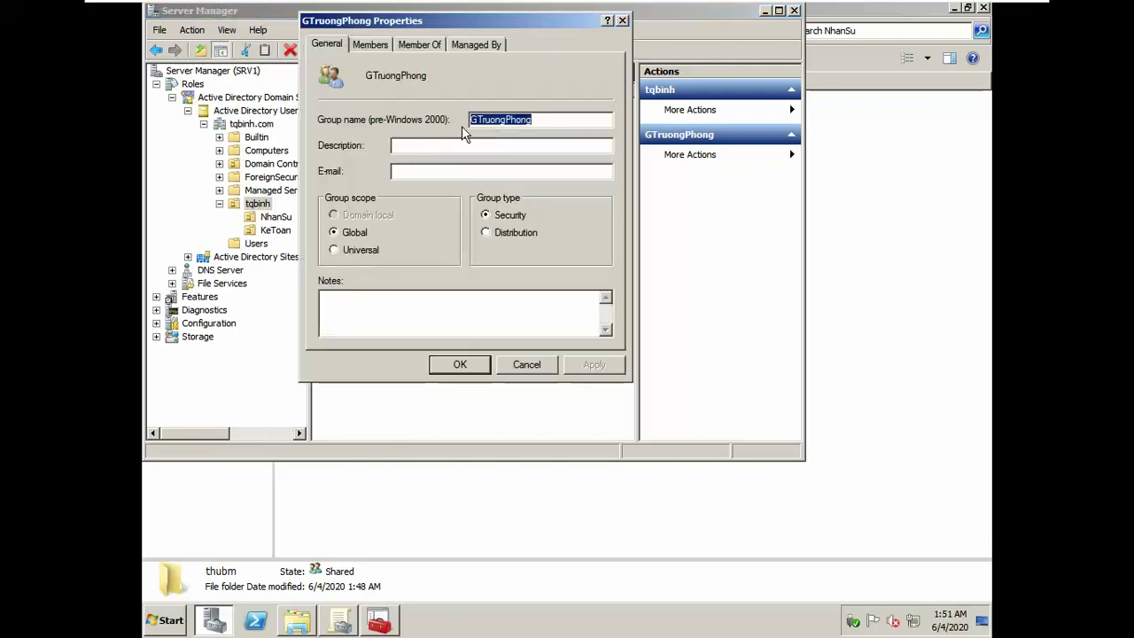
{"action": "left_click", "coordinate": [367, 45]}
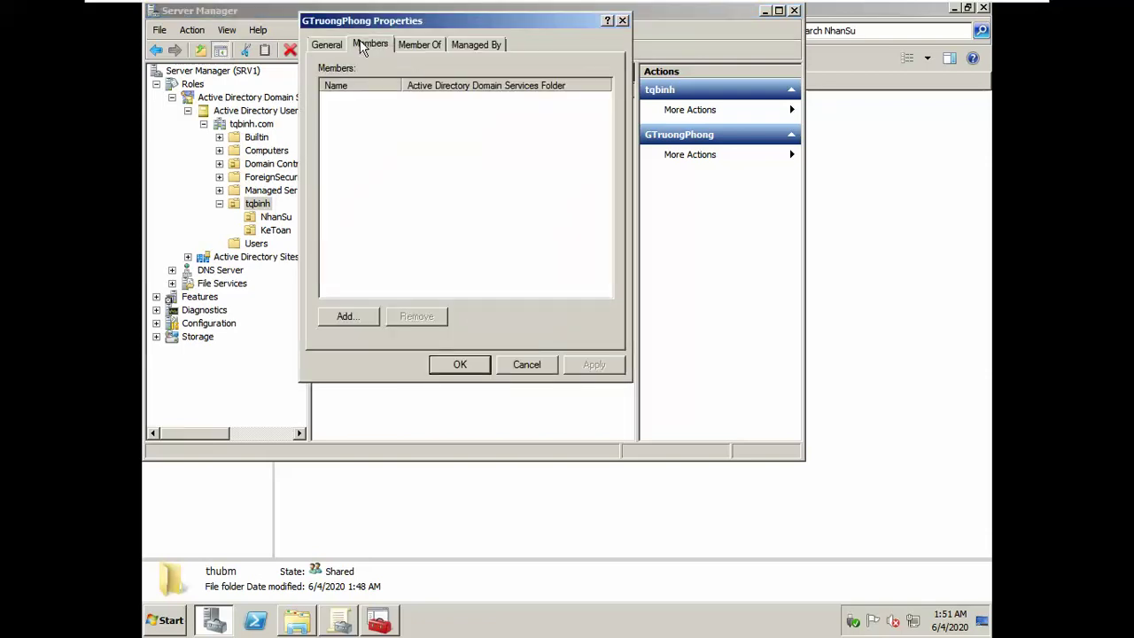
{"action": "left_click", "coordinate": [347, 317]}
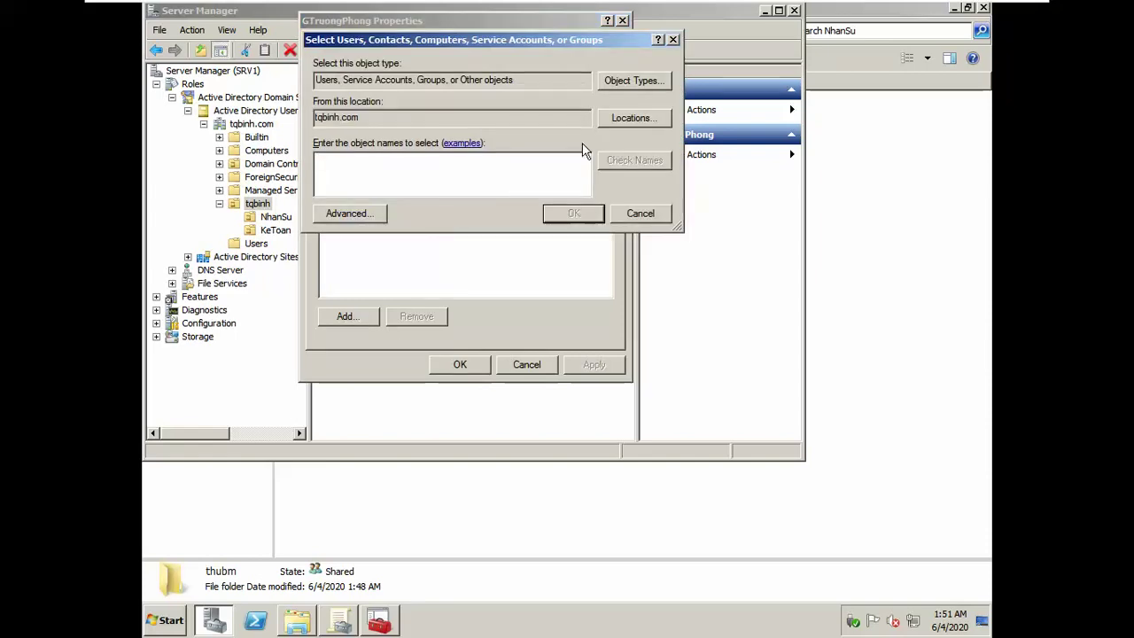
{"action": "left_click", "coordinate": [351, 213]}
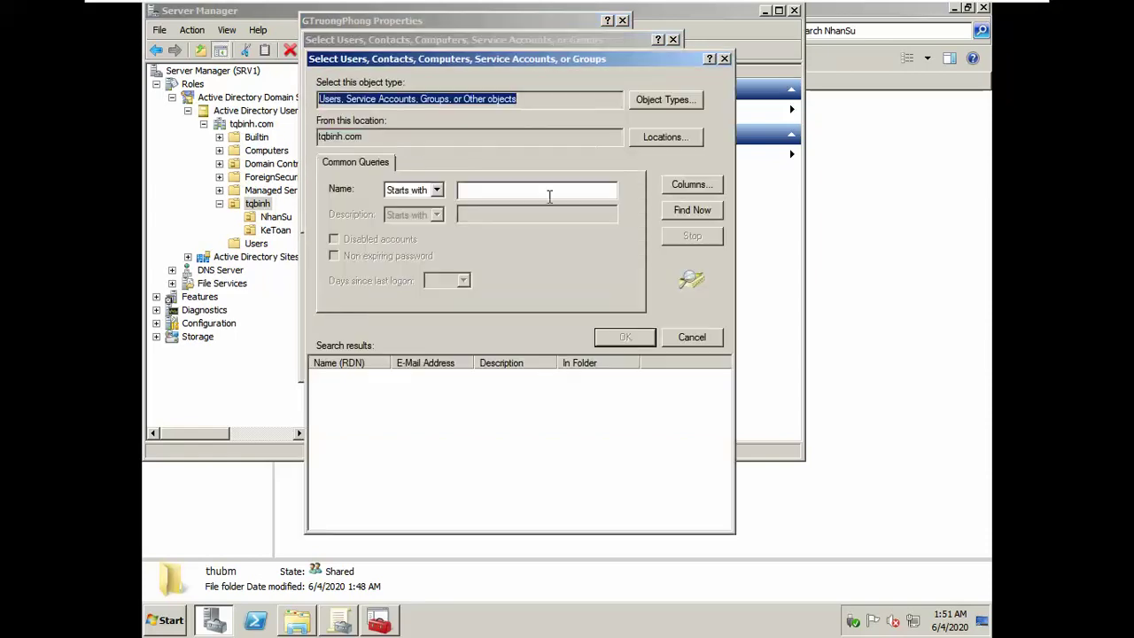
{"action": "left_click", "coordinate": [689, 211]}
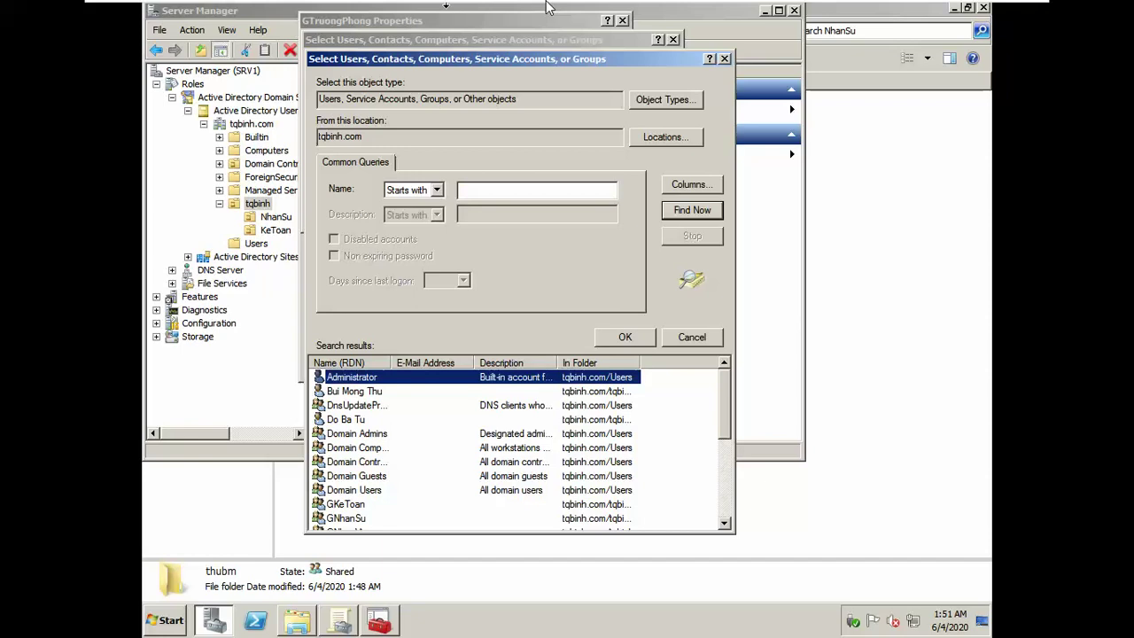
{"action": "key", "text": "alt+Tab"}
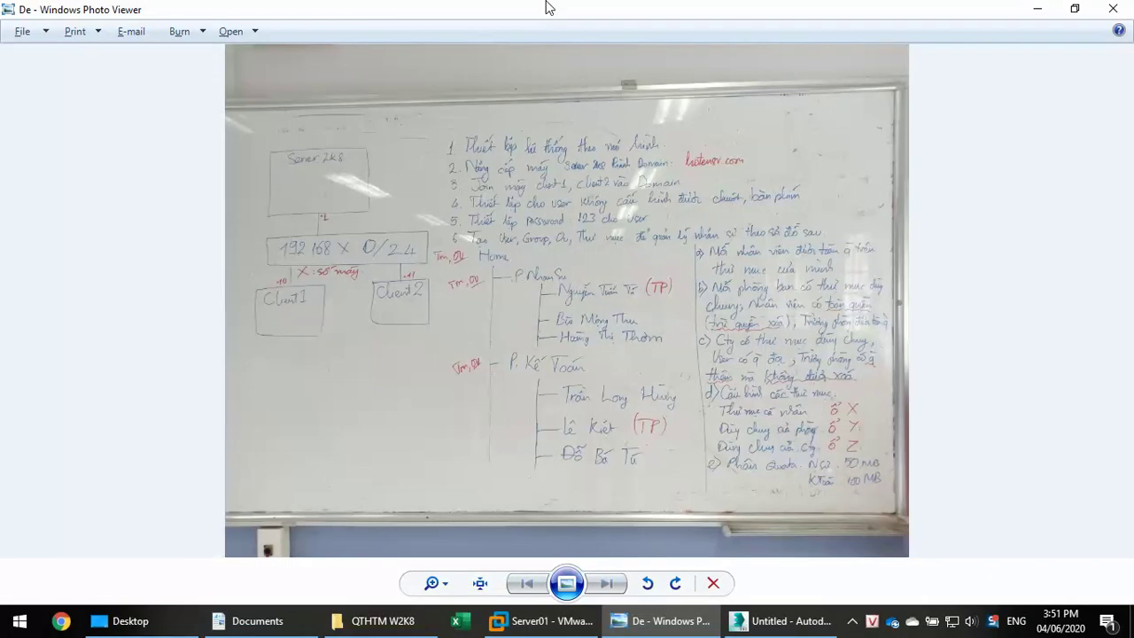
{"action": "key", "text": "alt+Tab"}
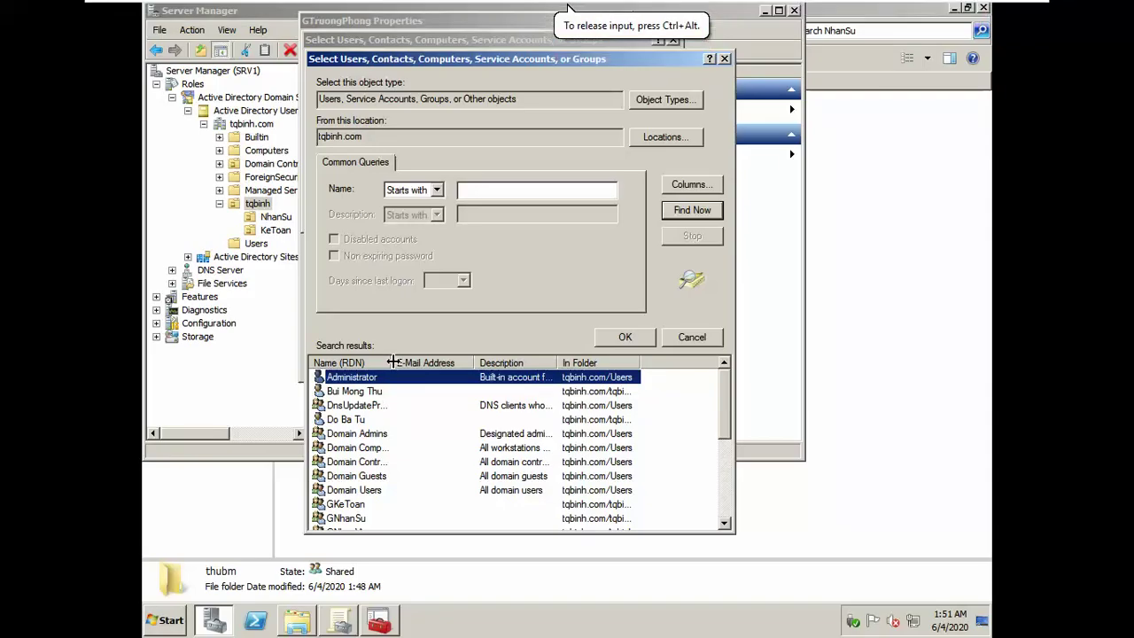
Step: Add the KeToan and NhanSu department heads to GTruongPhong and save
{"action": "double_click", "coordinate": [392, 363]}
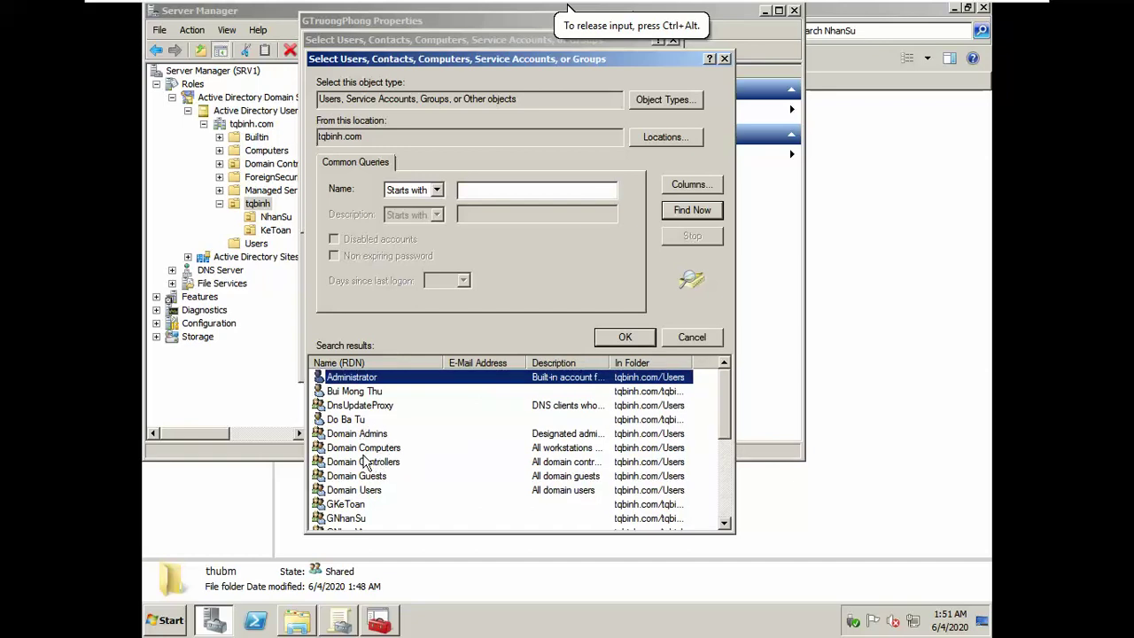
{"action": "left_click", "coordinate": [356, 519]}
{"action": "scroll", "coordinate": [381, 514], "scroll_direction": "down", "scroll_amount": 3}
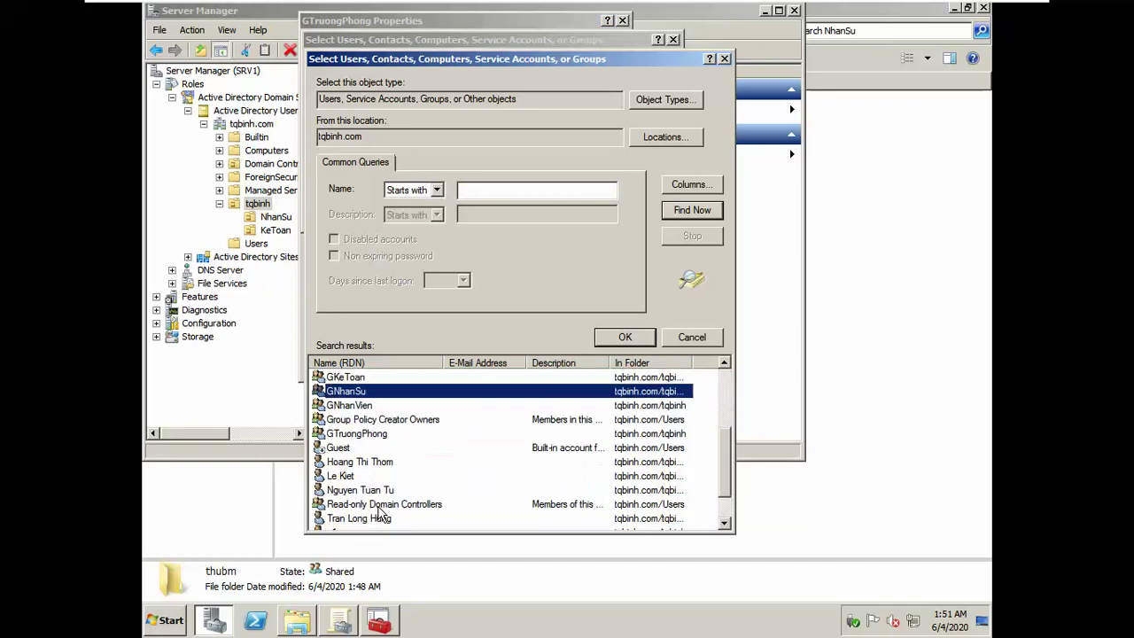
{"action": "left_click", "coordinate": [354, 479]}
{"action": "left_click", "coordinate": [379, 490], "text": "ctrl"}
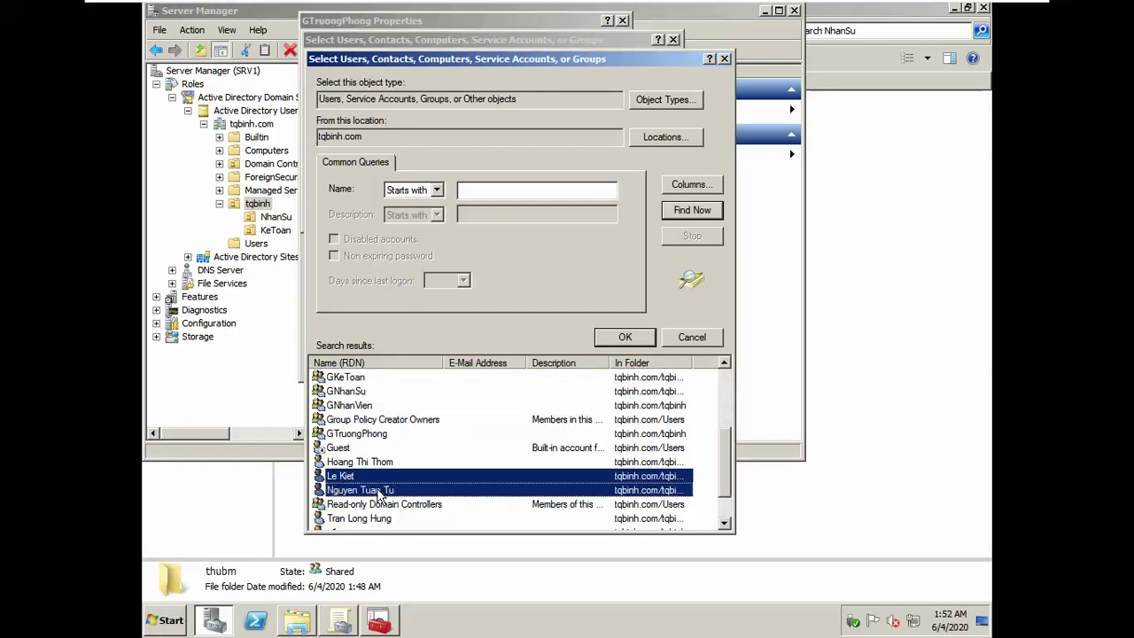
{"action": "left_click", "coordinate": [609, 342]}
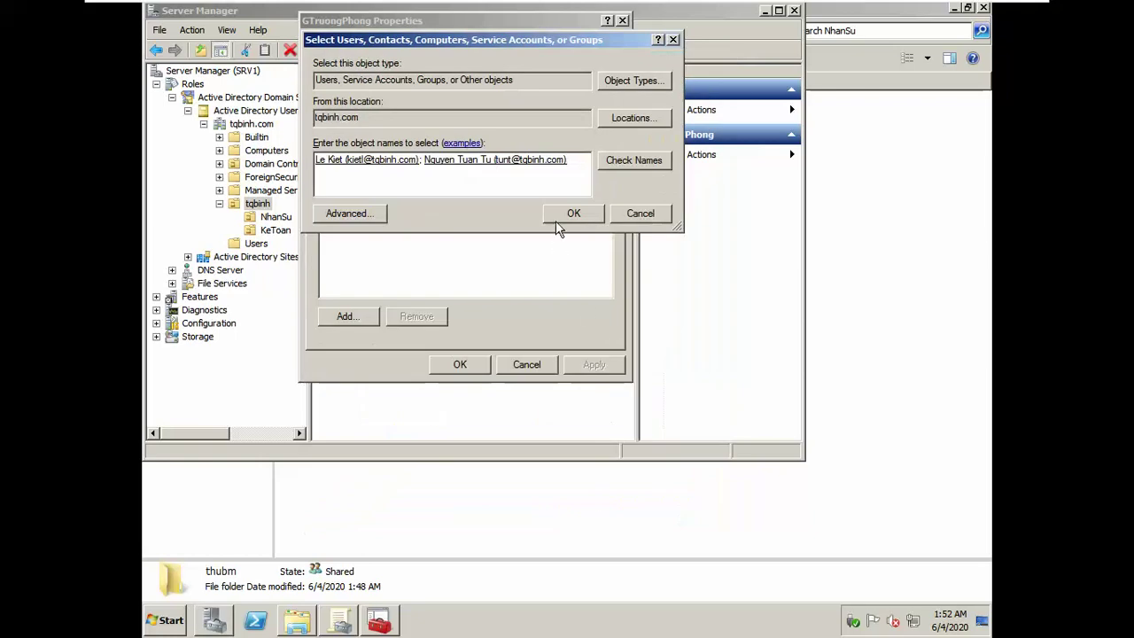
{"action": "left_click", "coordinate": [556, 216]}
{"action": "left_click", "coordinate": [594, 365]}
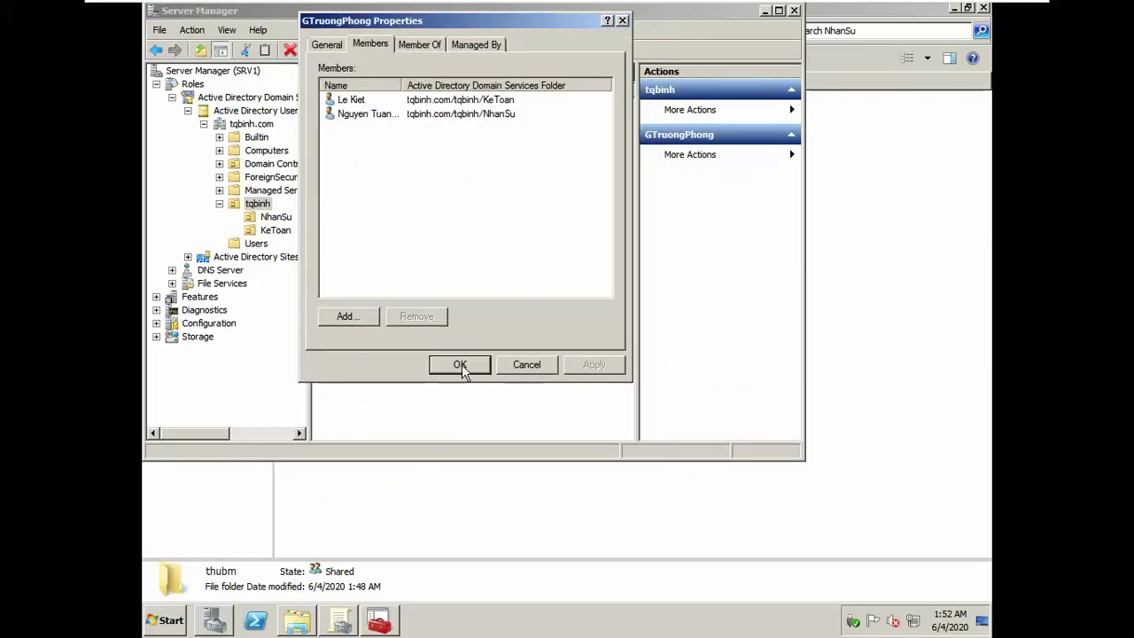
{"action": "left_click", "coordinate": [460, 364]}
{"action": "double_click", "coordinate": [355, 105]}
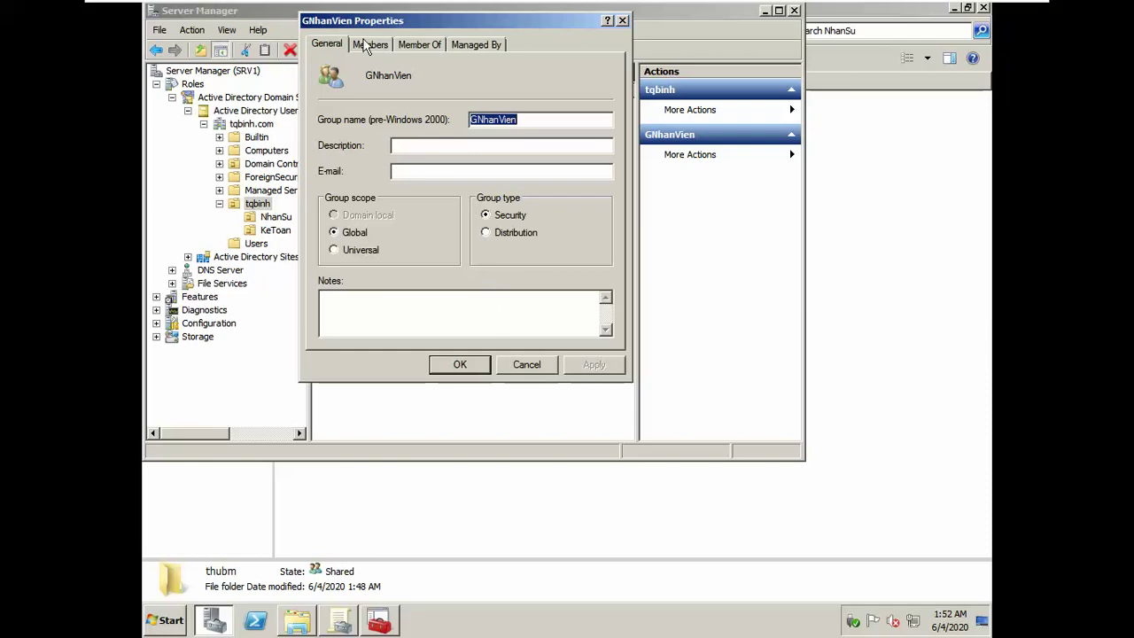
Step: Open GNhanVien's member picker and list all domain users and groups
{"action": "left_click", "coordinate": [369, 44]}
{"action": "left_click", "coordinate": [355, 319]}
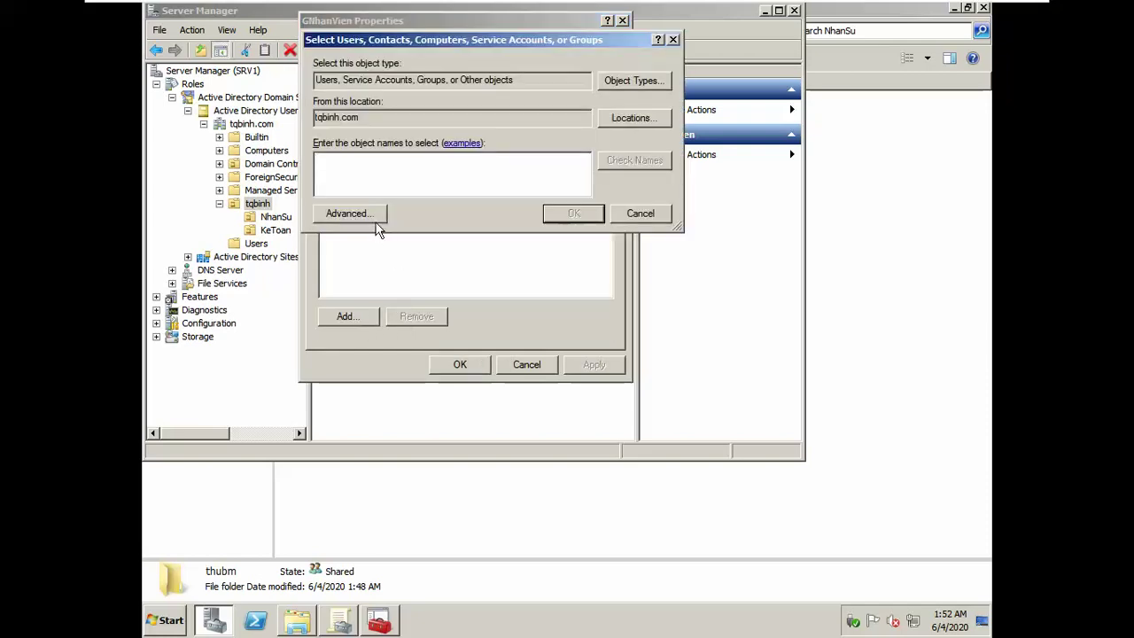
{"action": "left_click", "coordinate": [372, 216]}
{"action": "left_click", "coordinate": [693, 213]}
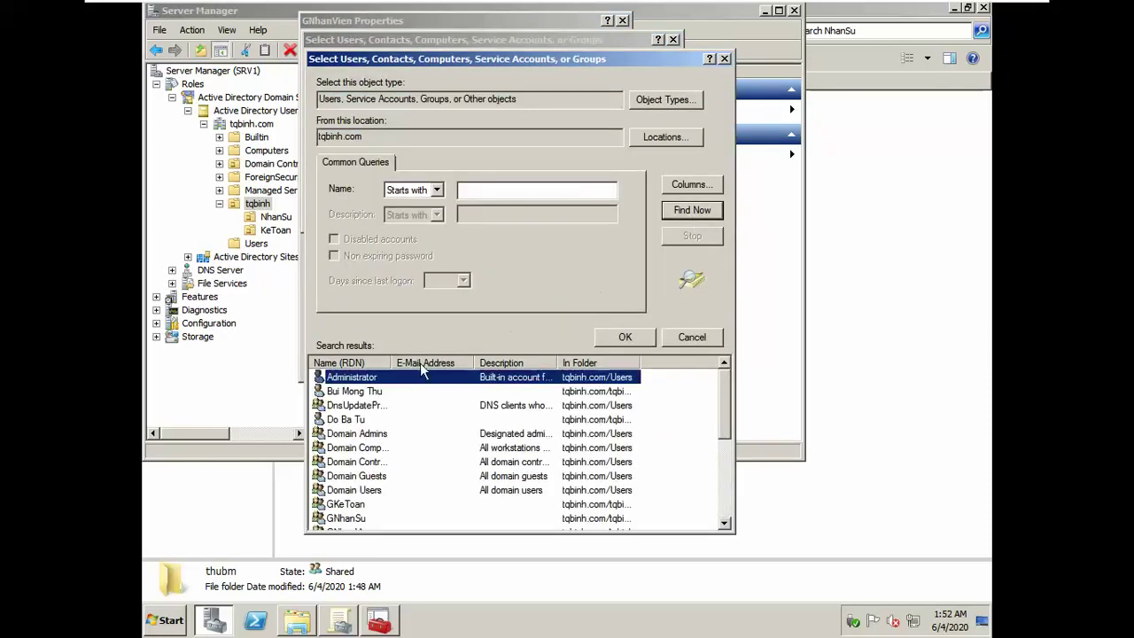
Step: Add two NhanSu and two KeToan staff users to GNhanVien and save
{"action": "left_click", "coordinate": [365, 392]}
{"action": "left_click", "coordinate": [359, 420], "text": "ctrl"}
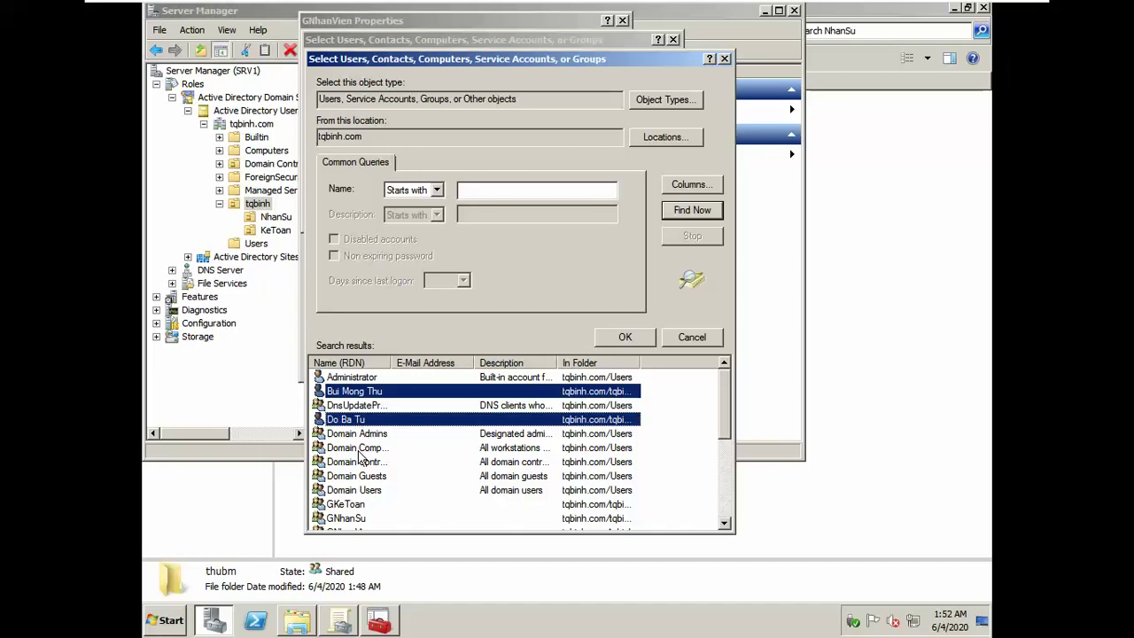
{"action": "scroll", "coordinate": [359, 514], "scroll_direction": "down", "scroll_amount": 3}
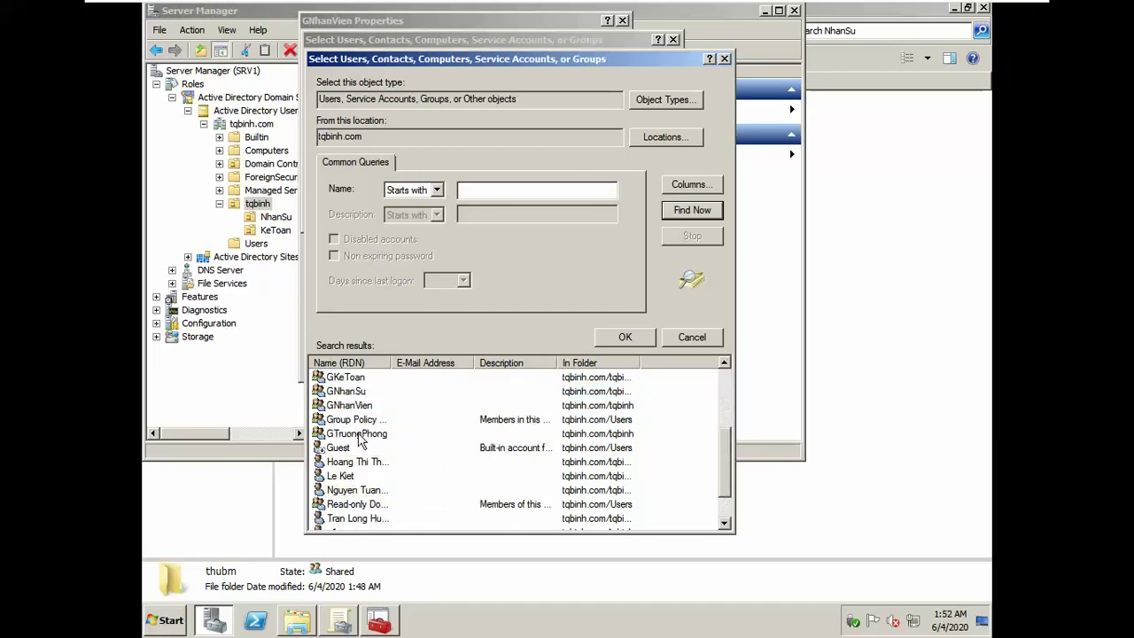
{"action": "left_click", "coordinate": [360, 463]}
{"action": "left_click_drag", "start_coordinate": [394, 364], "coordinate": [456, 363]}
{"action": "left_click", "coordinate": [362, 519], "text": "ctrl"}
{"action": "scroll", "coordinate": [372, 505], "scroll_direction": "down", "scroll_amount": 1}
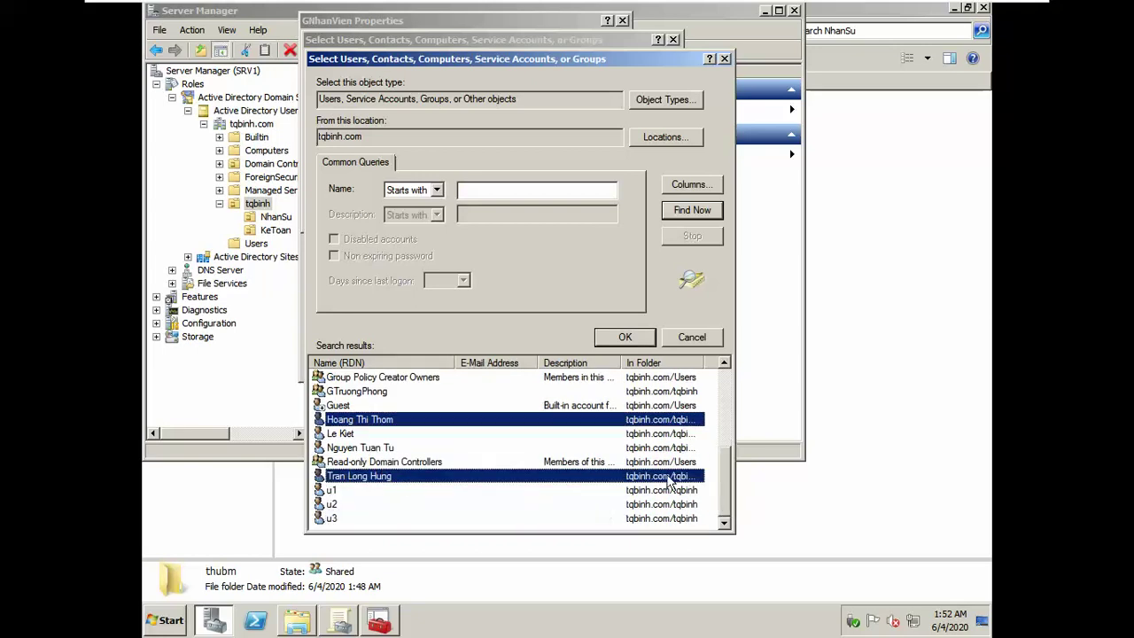
{"action": "left_click", "coordinate": [627, 340]}
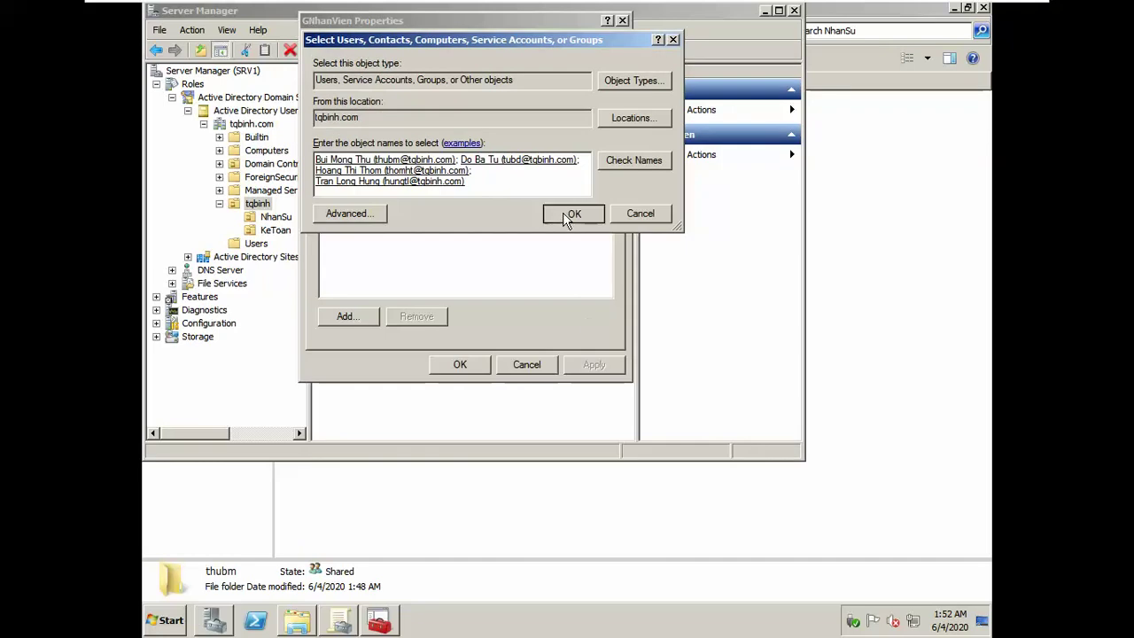
{"action": "left_click", "coordinate": [567, 217]}
{"action": "left_click", "coordinate": [594, 365]}
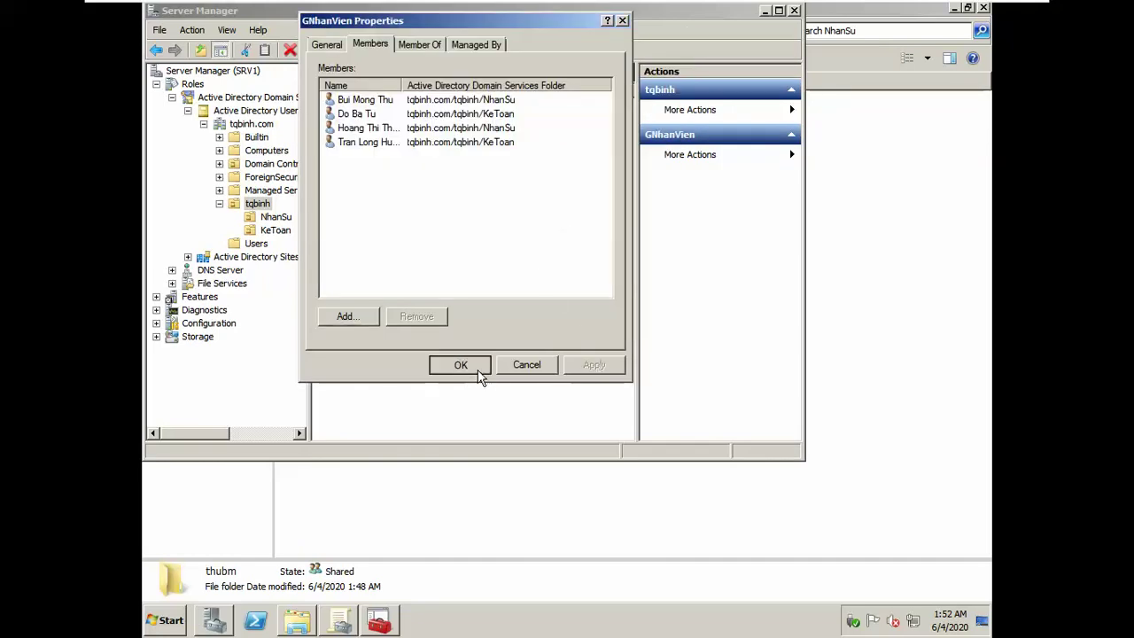
{"action": "left_click", "coordinate": [460, 365]}
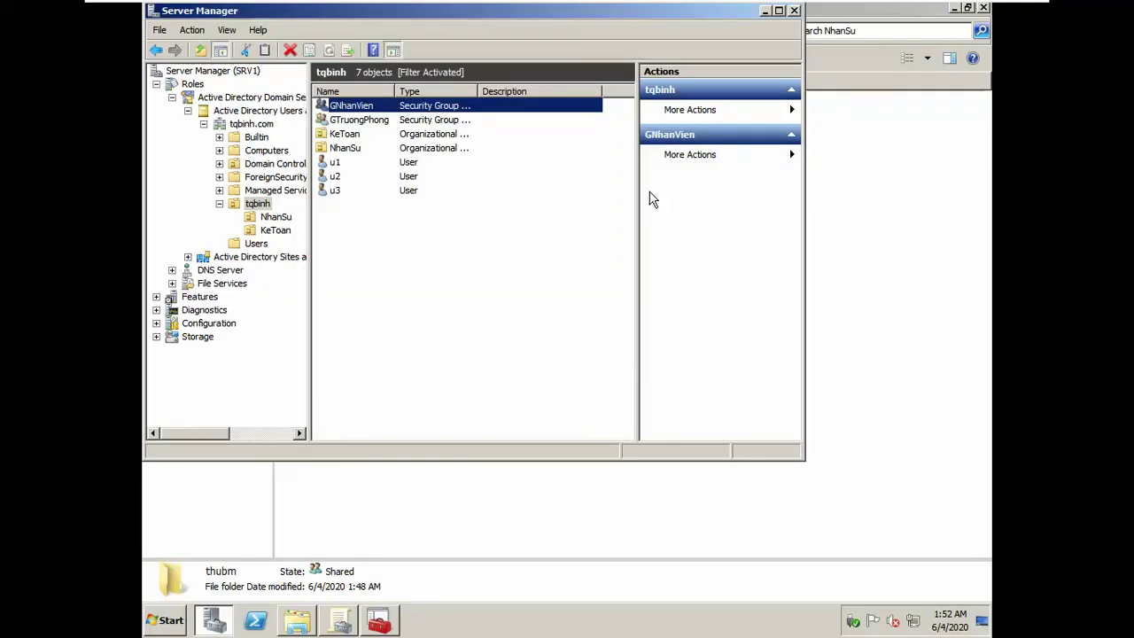
Step: Check the assignment photo, then bring the NhanSu home folder window forward
{"action": "mouse_move", "coordinate": [585, 7]}
{"action": "key", "text": "alt+Tab"}
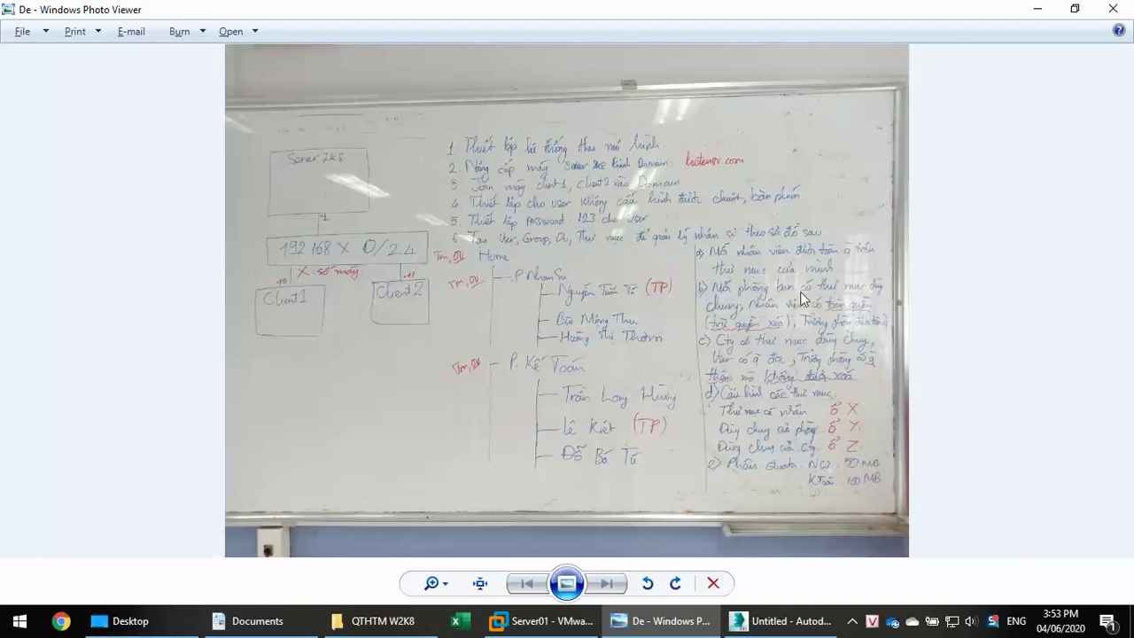
{"action": "key", "text": "alt+Tab"}
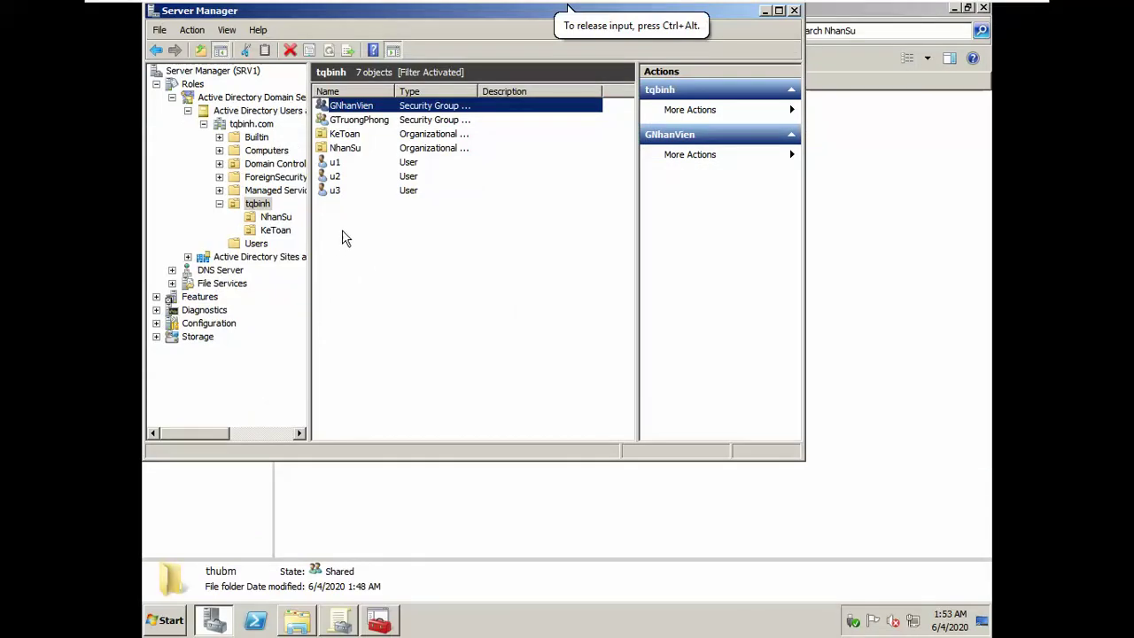
{"action": "left_click", "coordinate": [296, 623]}
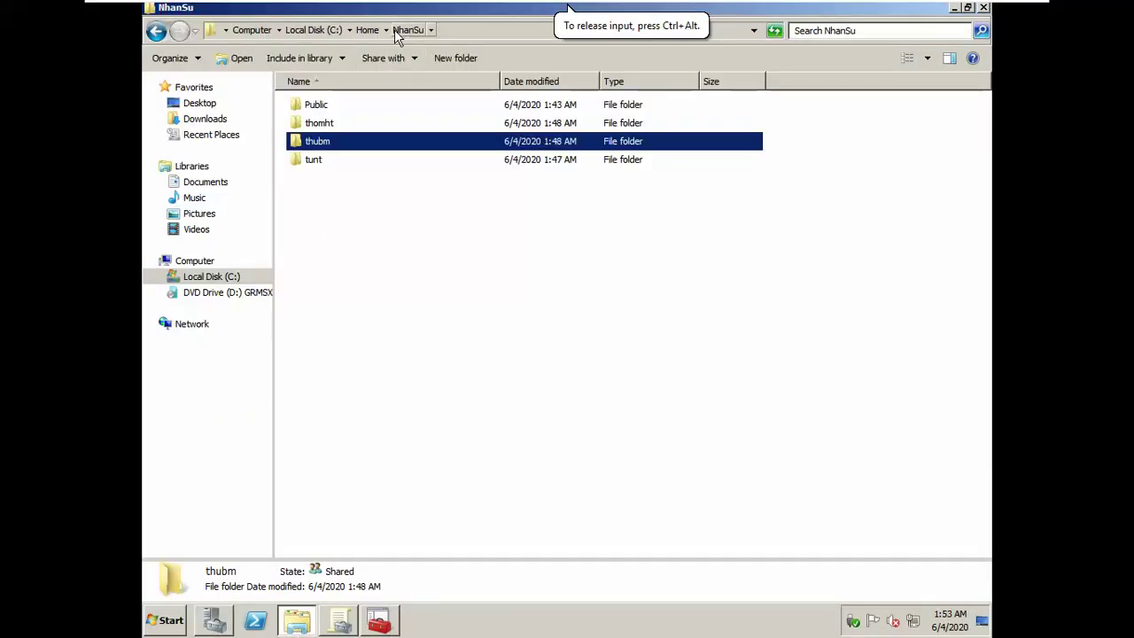
Step: Open the Public folder's advanced security settings and make its permissions editable
{"action": "left_click", "coordinate": [321, 105]}
{"action": "right_click", "coordinate": [321, 107]}
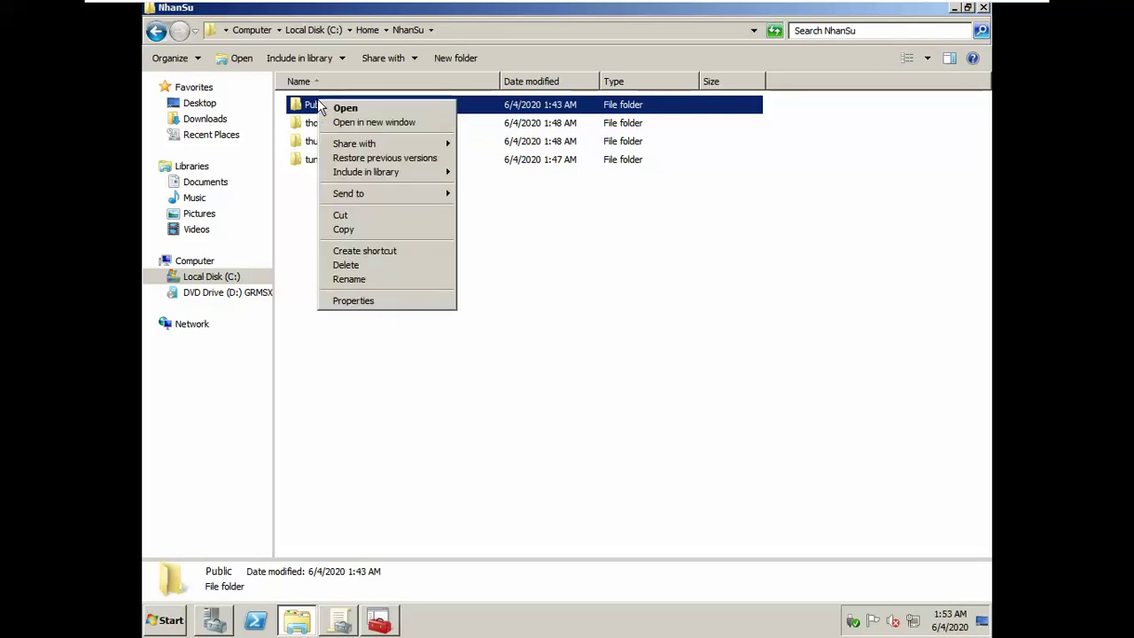
{"action": "left_click", "coordinate": [387, 300]}
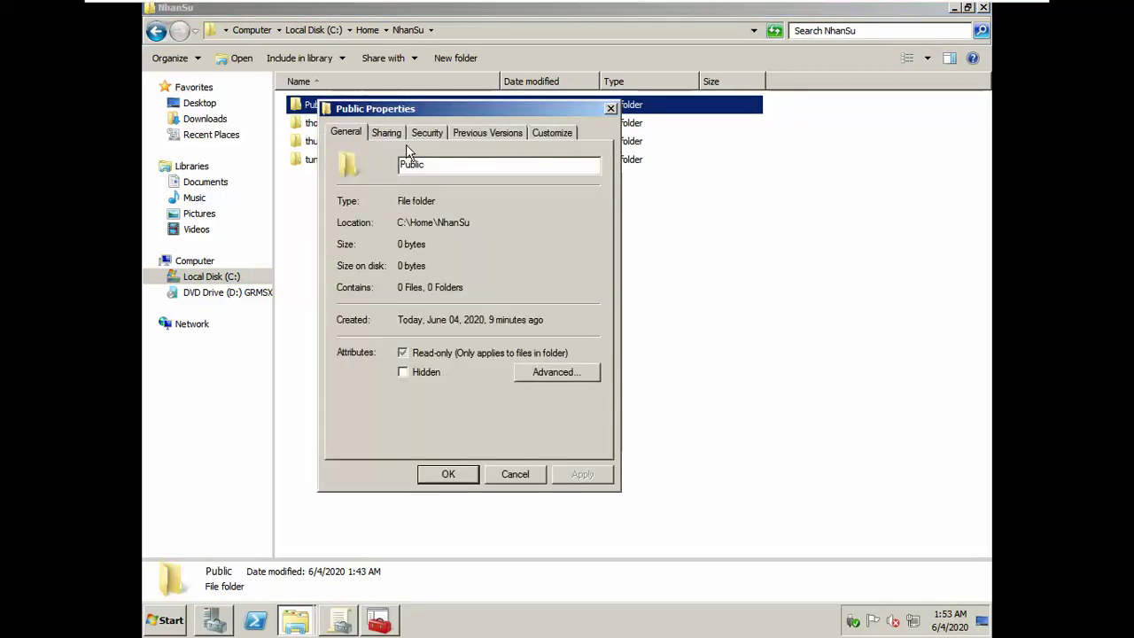
{"action": "left_click", "coordinate": [418, 135]}
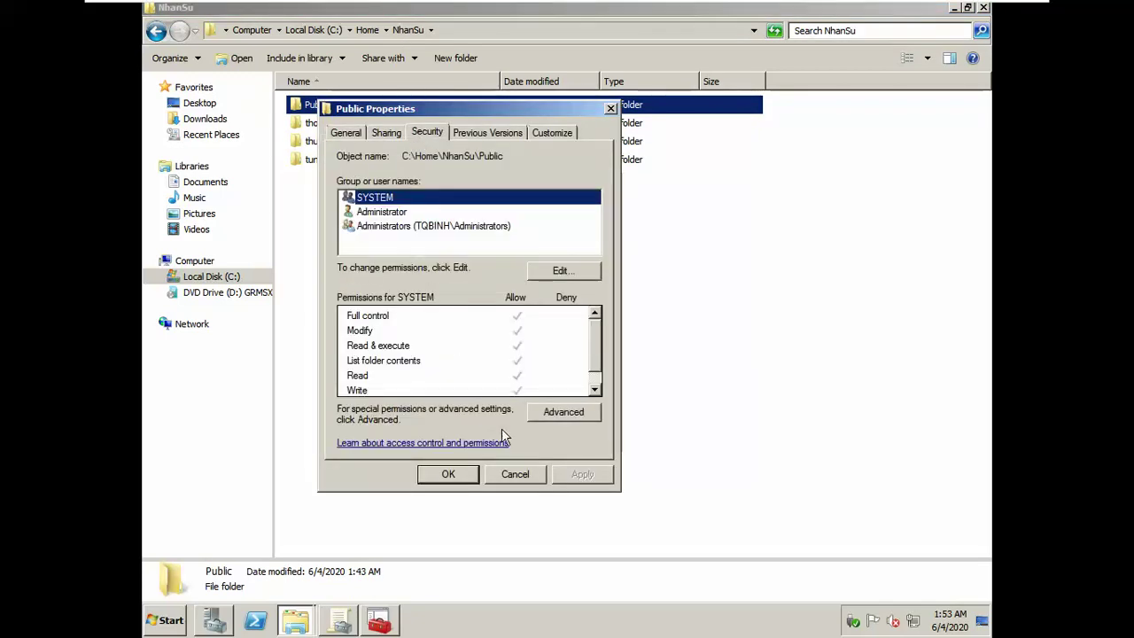
{"action": "left_click", "coordinate": [555, 415]}
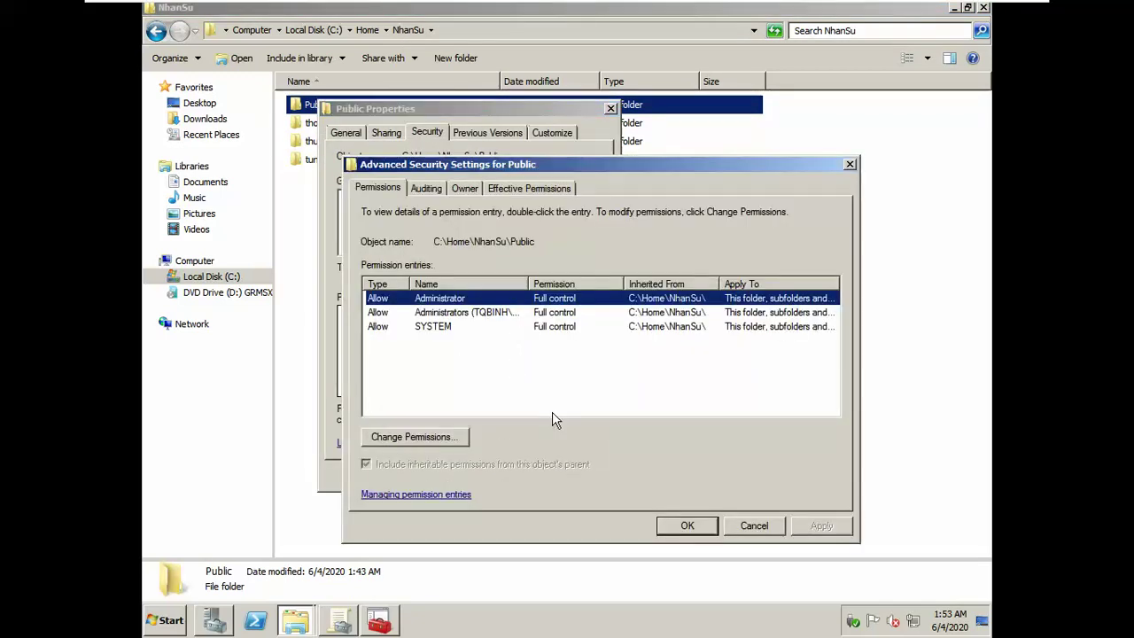
{"action": "left_click", "coordinate": [421, 443]}
Step: Add a Full control Allow entry for the NhanSu department head and apply it
{"action": "left_click", "coordinate": [436, 459]}
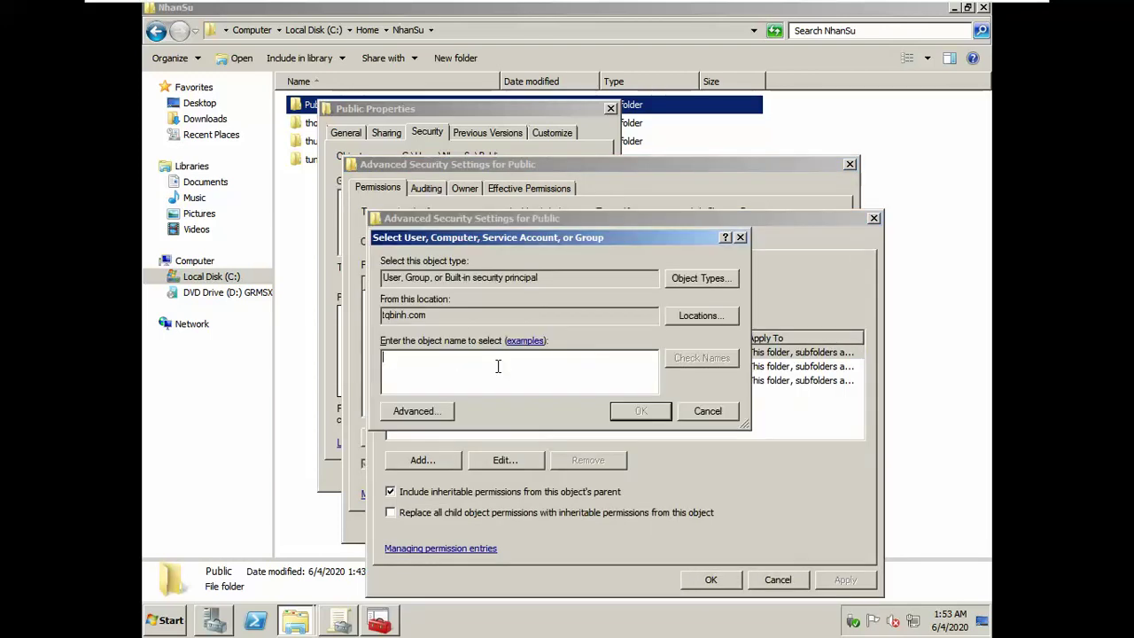
{"action": "key", "text": "ctrl+k"}
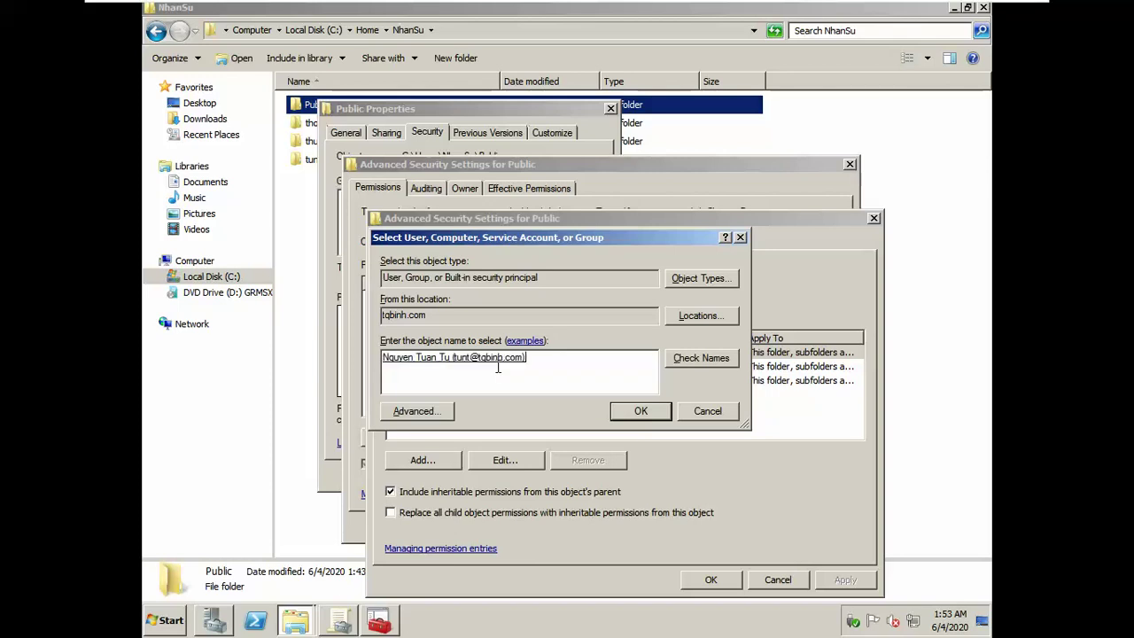
{"action": "left_click", "coordinate": [642, 410]}
{"action": "left_click", "coordinate": [589, 342]}
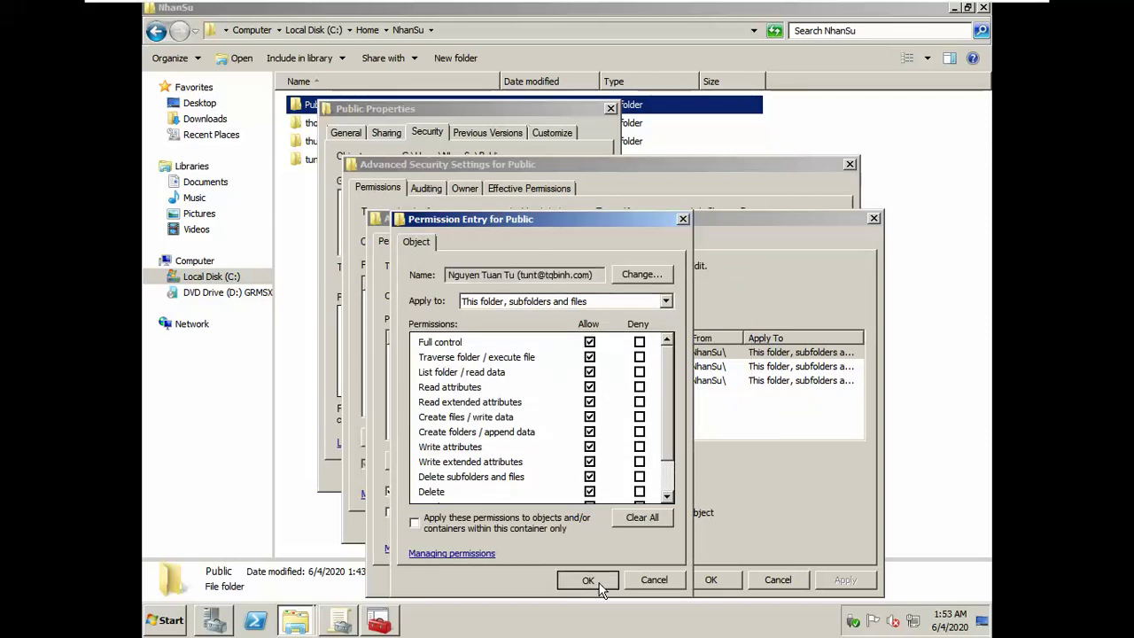
{"action": "left_click", "coordinate": [589, 581]}
{"action": "left_click", "coordinate": [846, 581]}
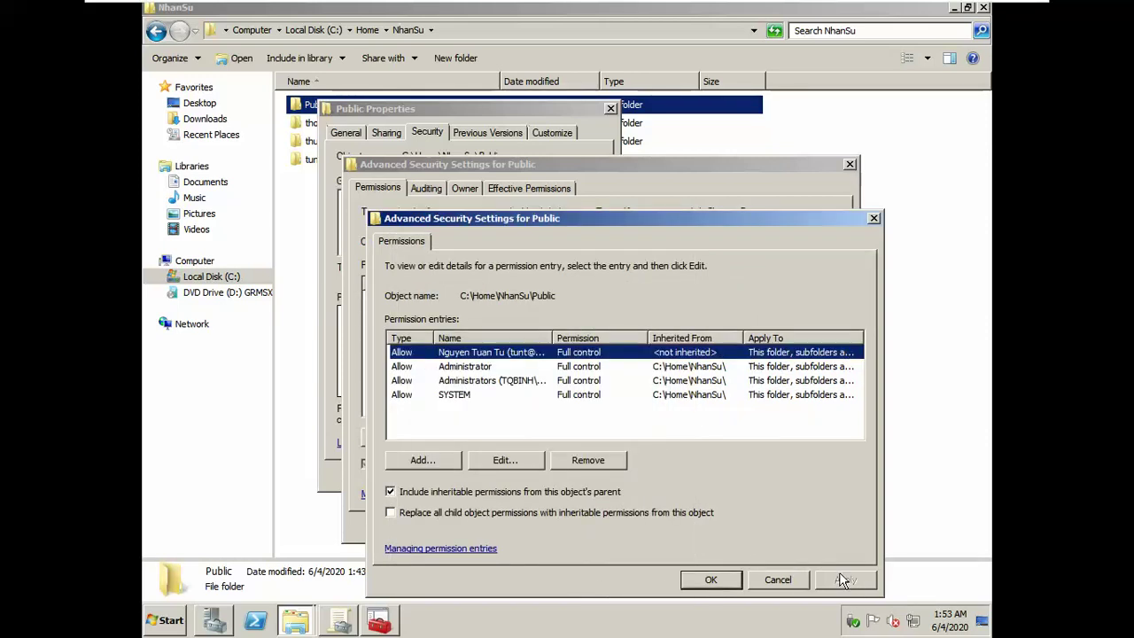
Step: Add a new permission entry on Public for a single employee account
{"action": "key", "text": "alt+Tab"}
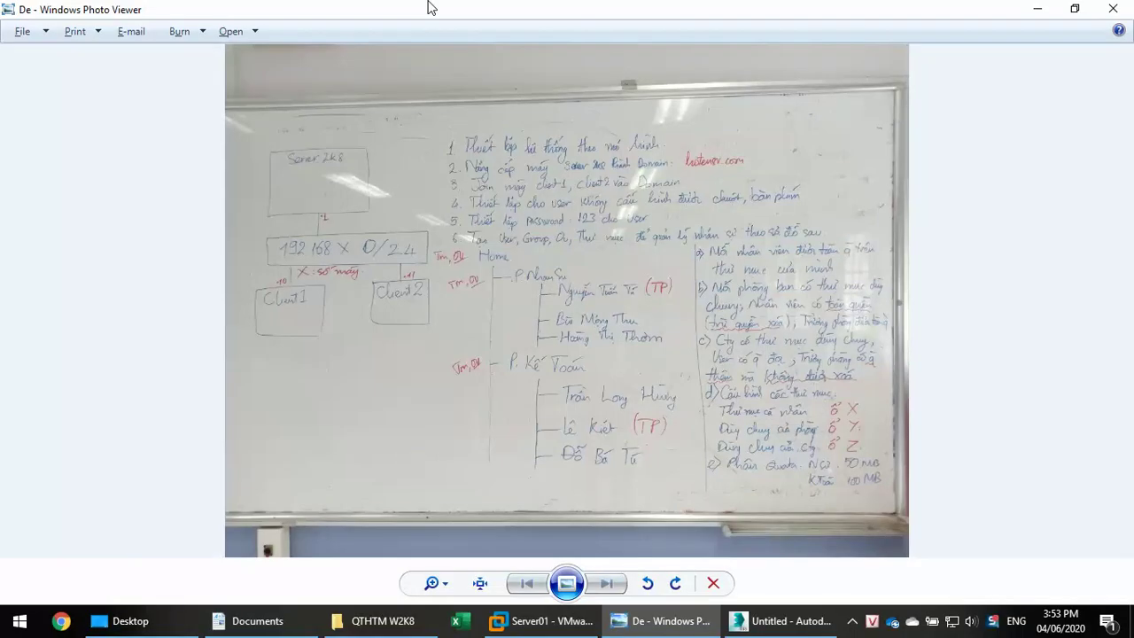
{"action": "key", "text": "alt+Tab"}
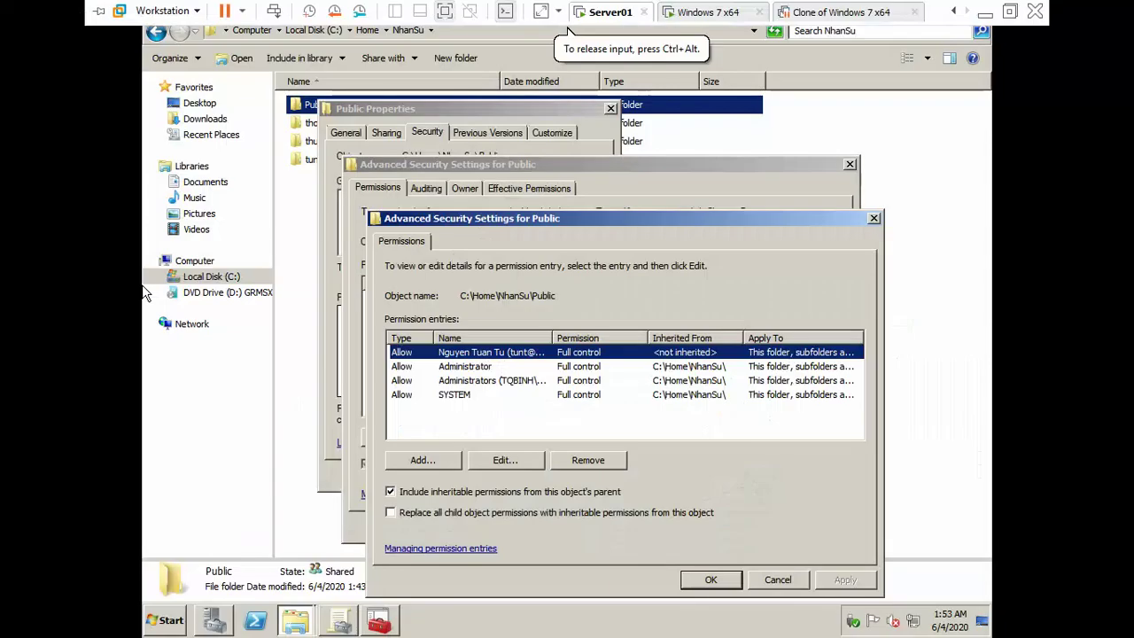
{"action": "left_click", "coordinate": [421, 461]}
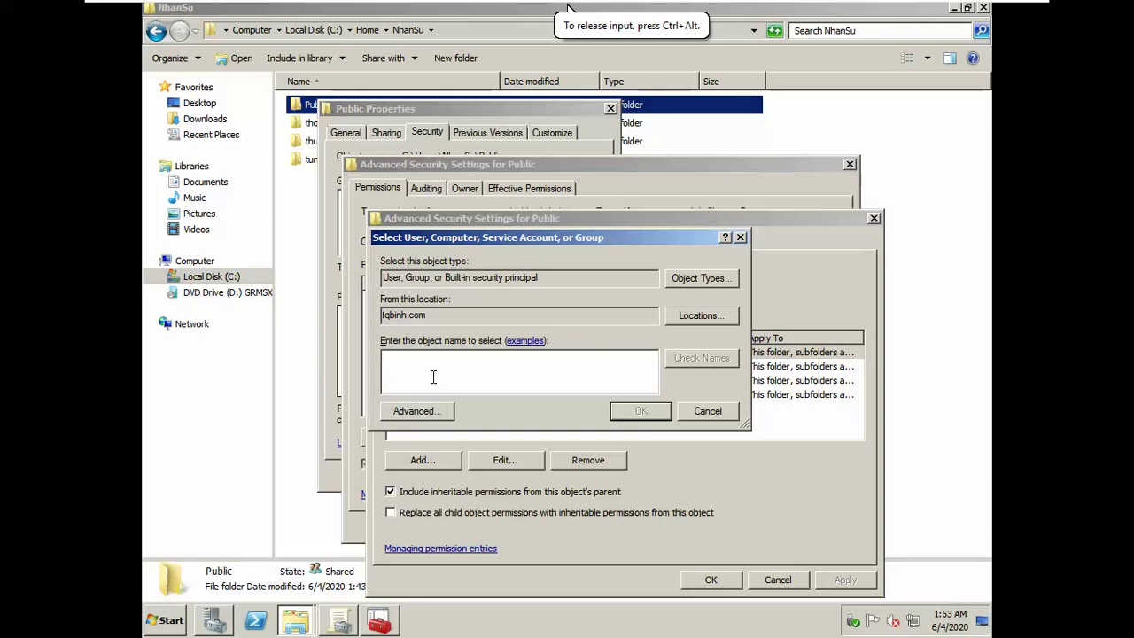
{"action": "key", "text": "alt+Tab"}
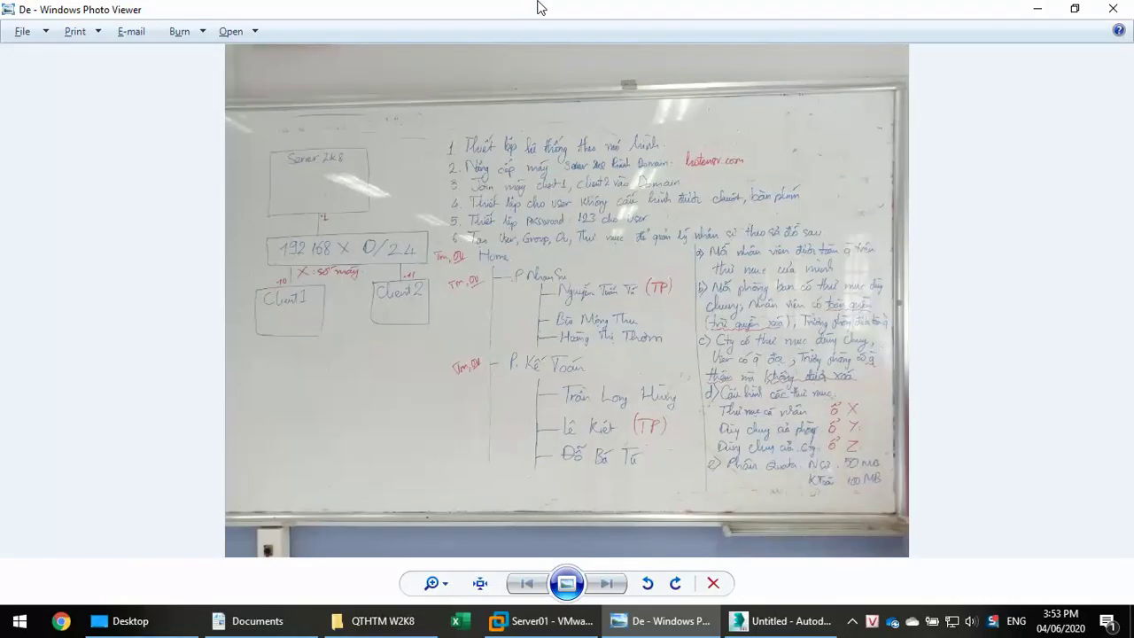
{"action": "key", "text": "alt+Tab"}
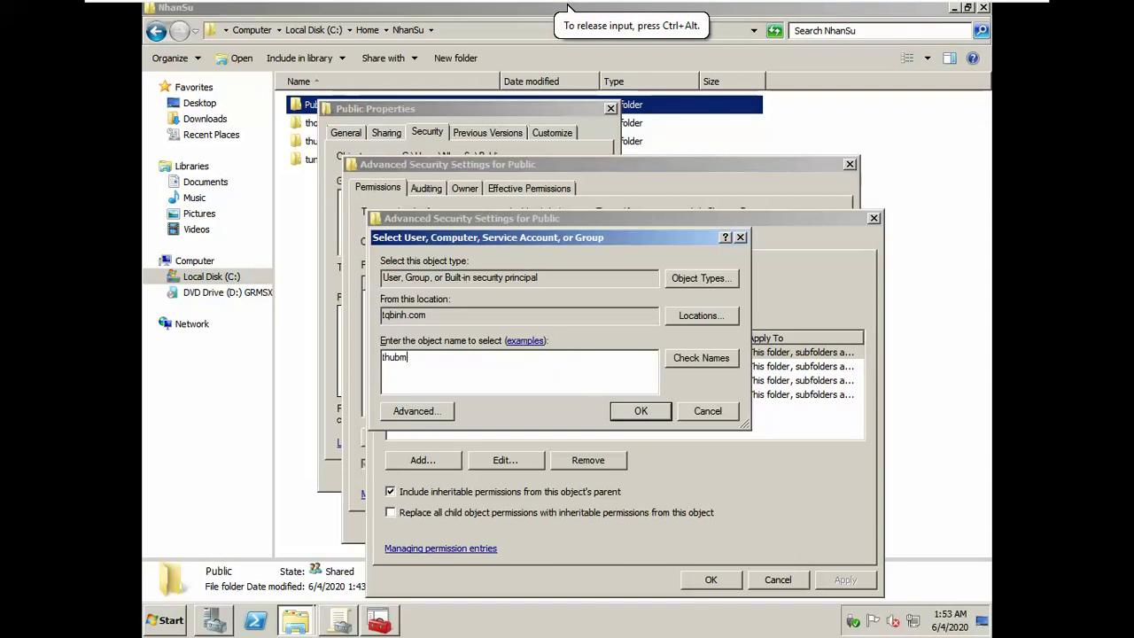
{"action": "key", "text": "ctrl+k"}
{"action": "type", "text": "th"}
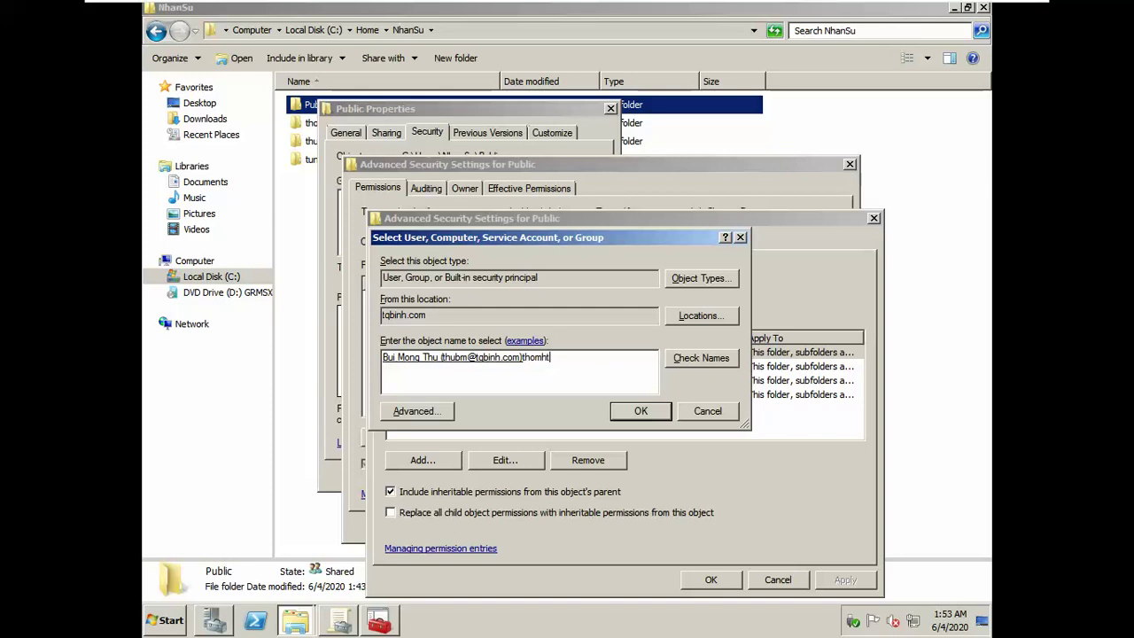
{"action": "key", "text": "ctrl+k"}
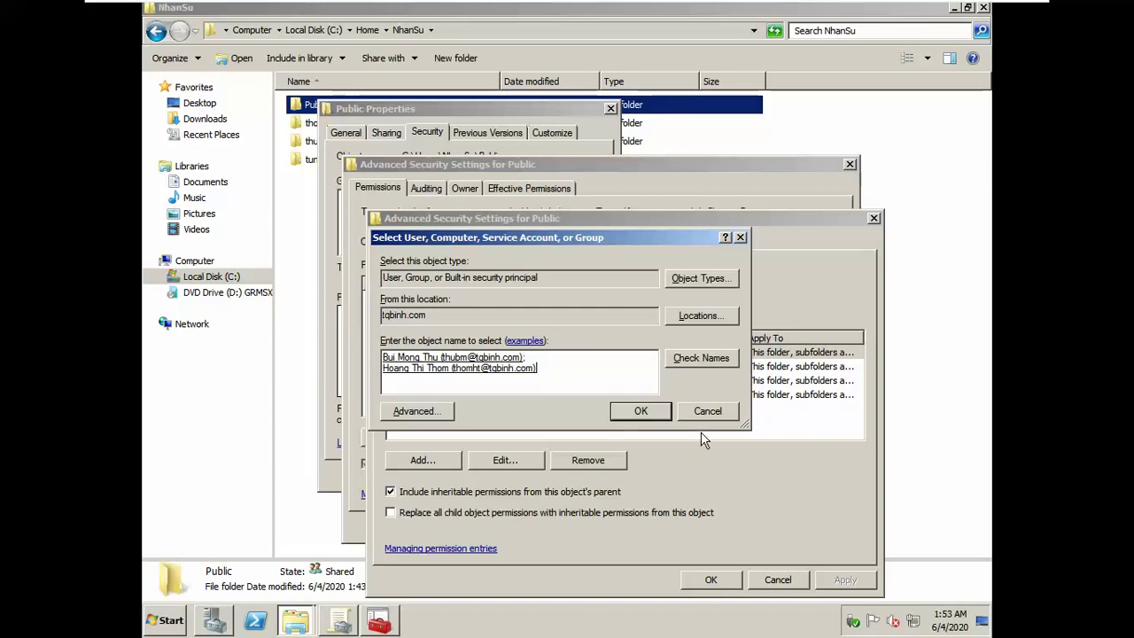
{"action": "left_click", "coordinate": [641, 410]}
{"action": "left_click", "coordinate": [627, 344]}
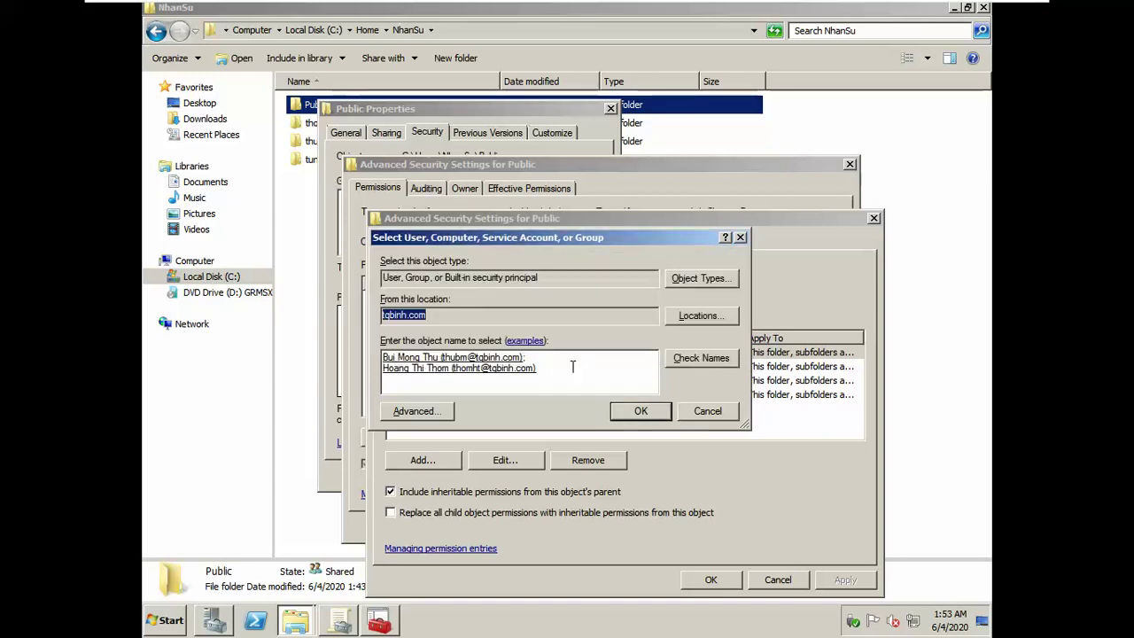
{"action": "left_click", "coordinate": [507, 369]}
{"action": "key", "text": "Delete"}
{"action": "left_click", "coordinate": [641, 411]}
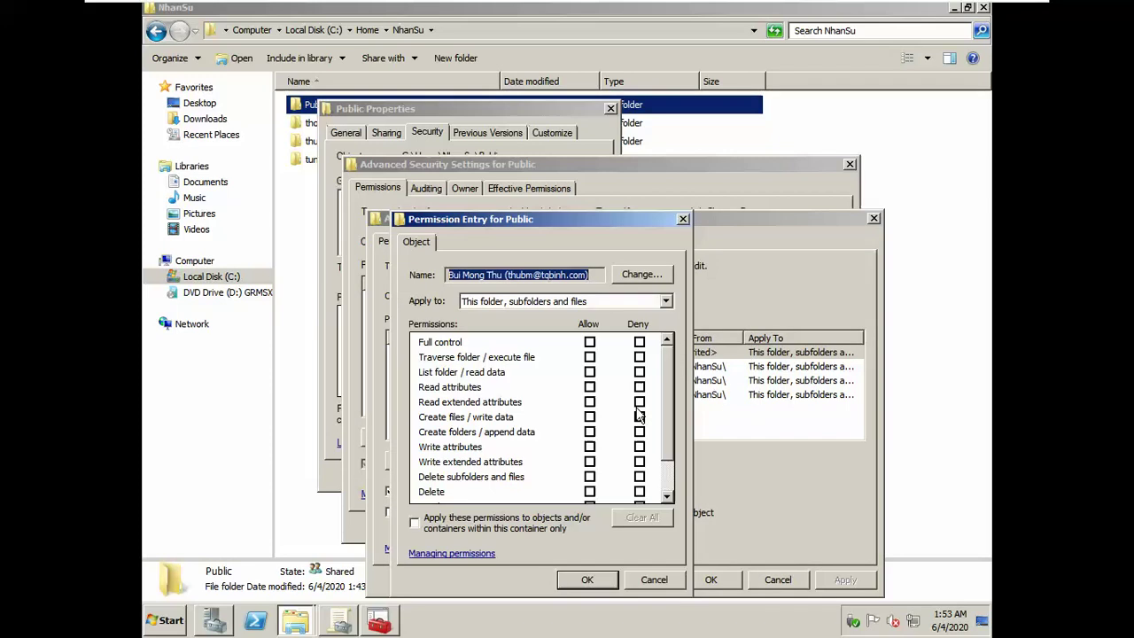
Step: Allow all permissions but deny Delete for that employee, and save the entry
{"action": "left_click", "coordinate": [590, 342]}
{"action": "left_click", "coordinate": [639, 477]}
{"action": "left_click", "coordinate": [639, 492]}
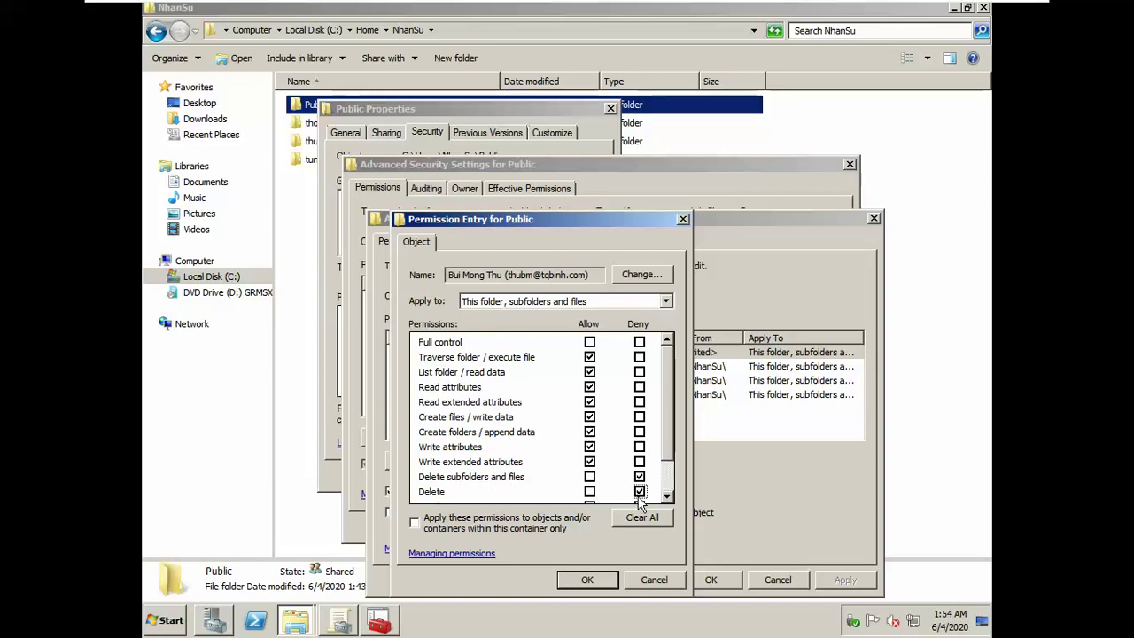
{"action": "left_click", "coordinate": [639, 477]}
{"action": "left_click", "coordinate": [643, 576]}
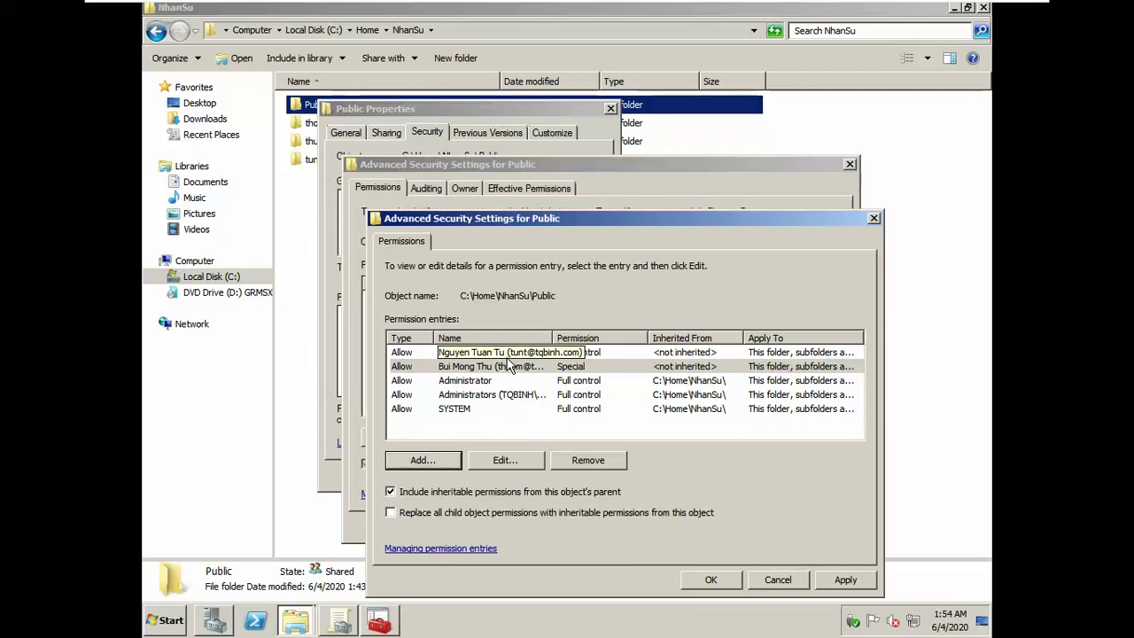
Step: Add a permission entry on Public for the second employee account
{"action": "left_click", "coordinate": [438, 461]}
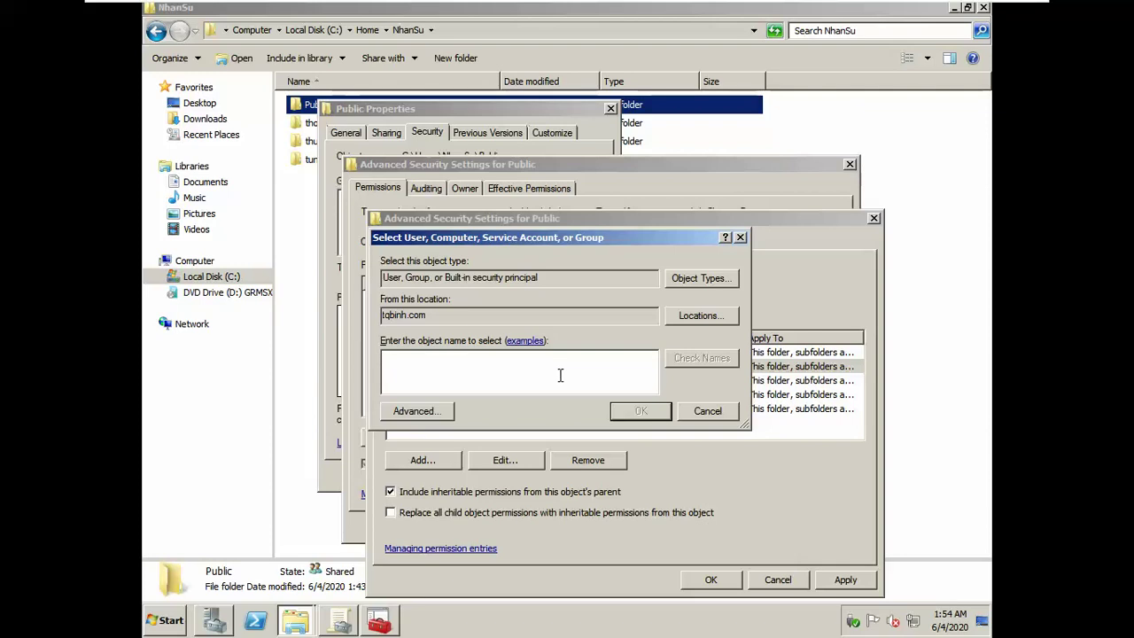
{"action": "key", "text": "alt+Tab"}
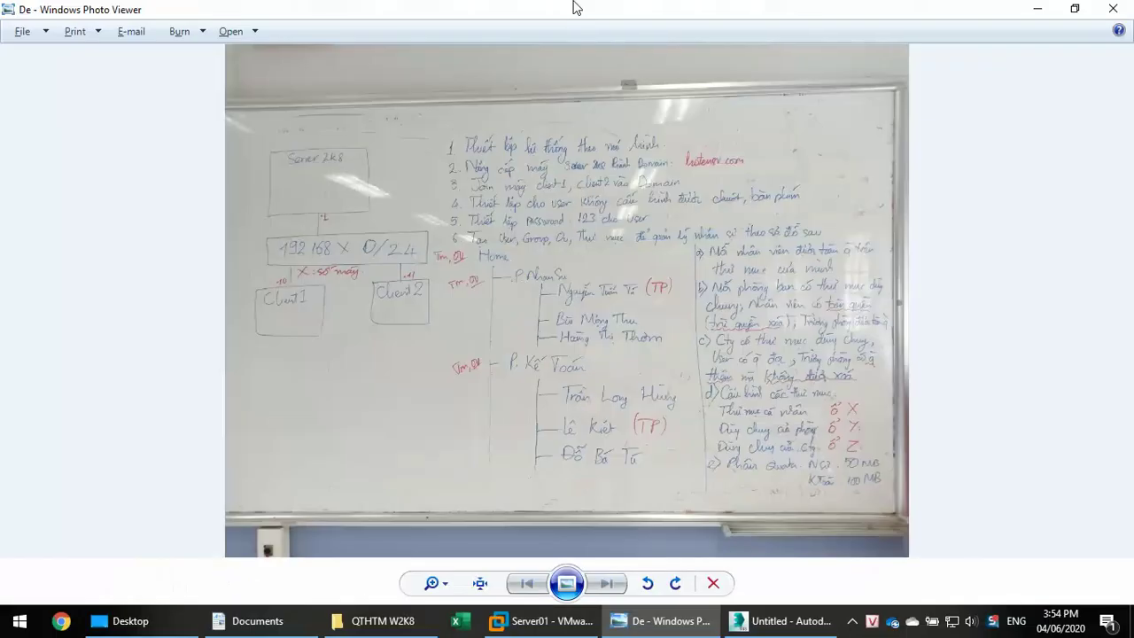
{"action": "key", "text": "alt+Tab"}
{"action": "key", "text": "ctrl+k"}
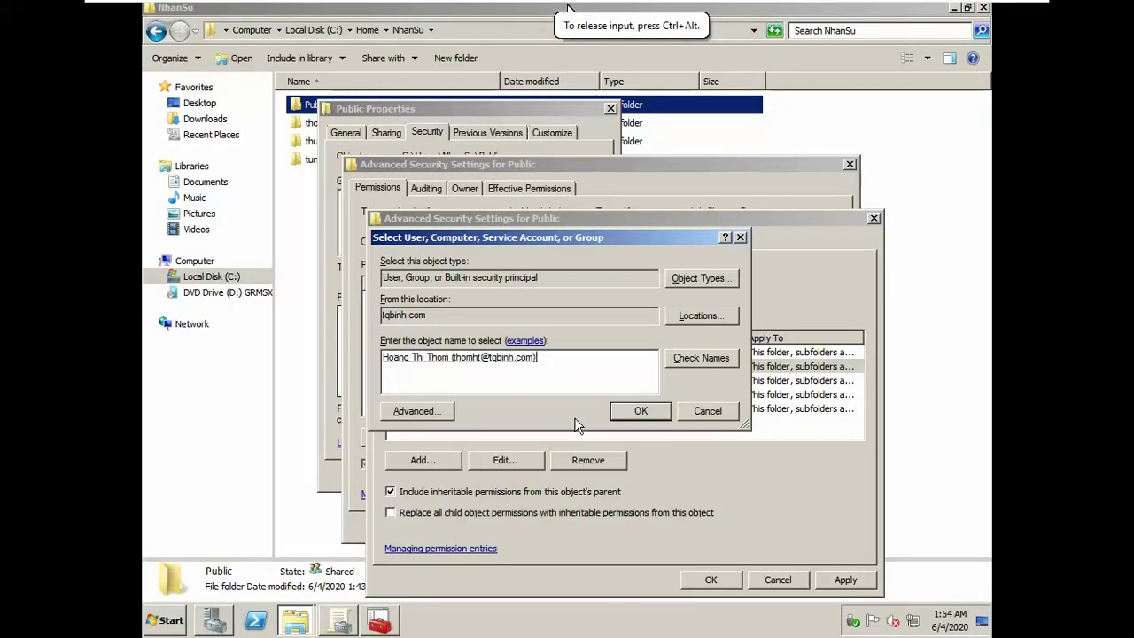
{"action": "left_click", "coordinate": [613, 416]}
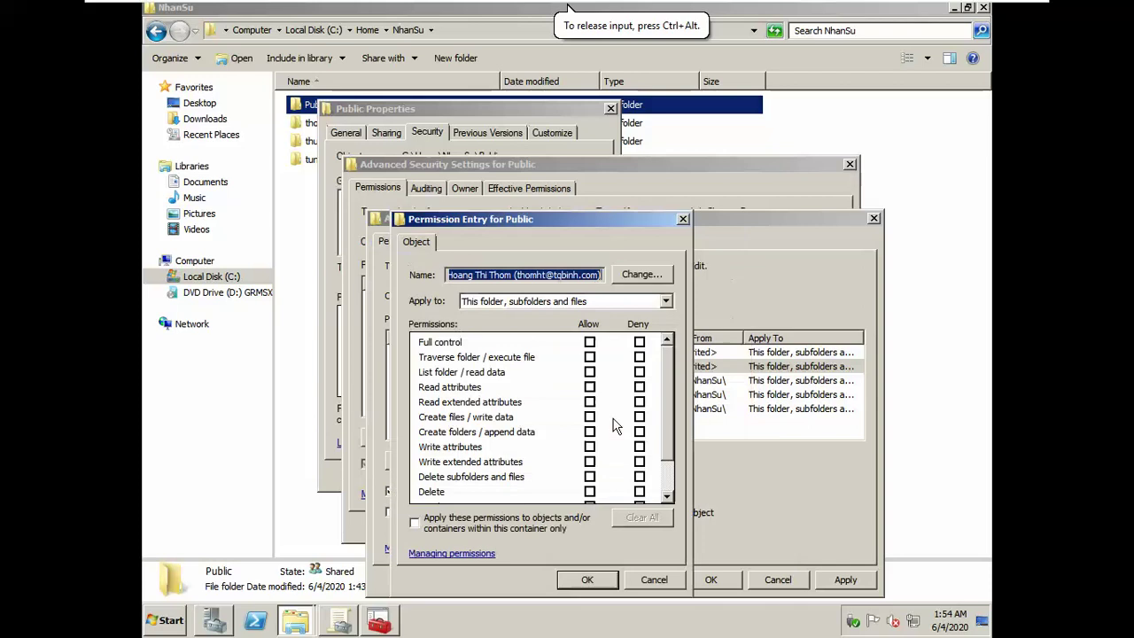
Step: Allow all except Delete subfolders and files and Delete, then close the security dialogs
{"action": "left_click", "coordinate": [589, 343]}
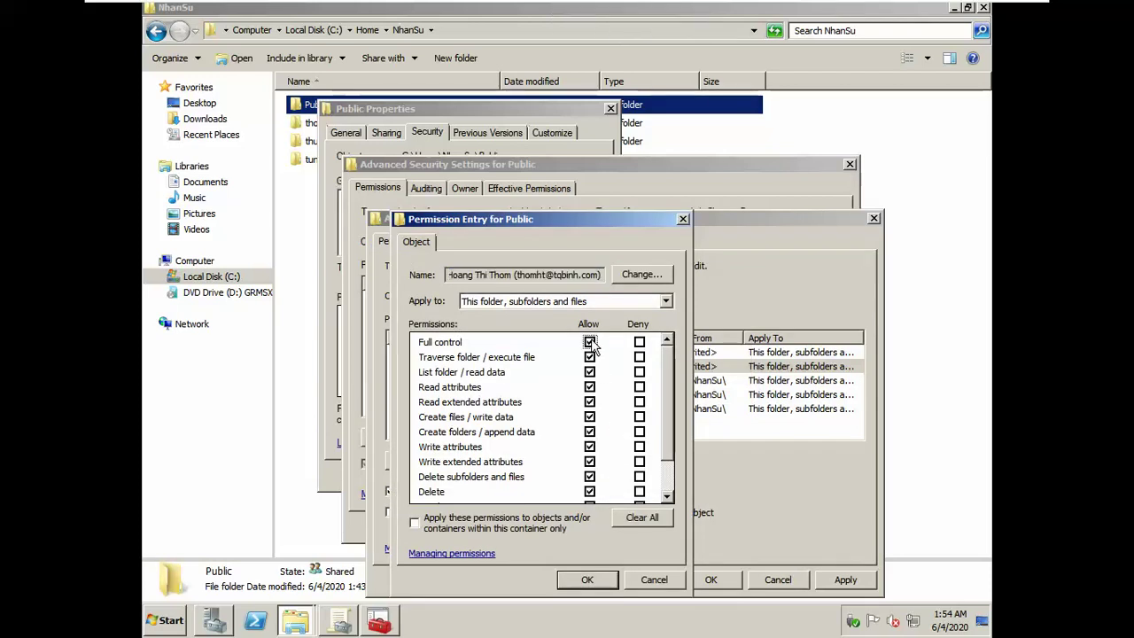
{"action": "left_click", "coordinate": [589, 477]}
{"action": "left_click", "coordinate": [589, 492]}
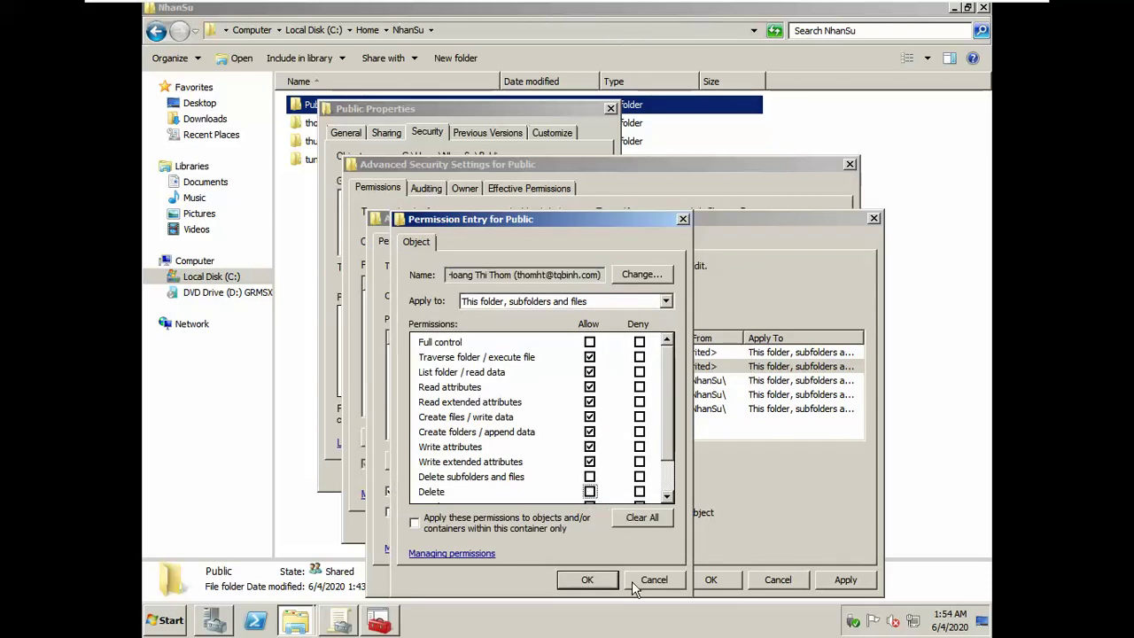
{"action": "left_click", "coordinate": [608, 581]}
{"action": "left_click", "coordinate": [701, 580]}
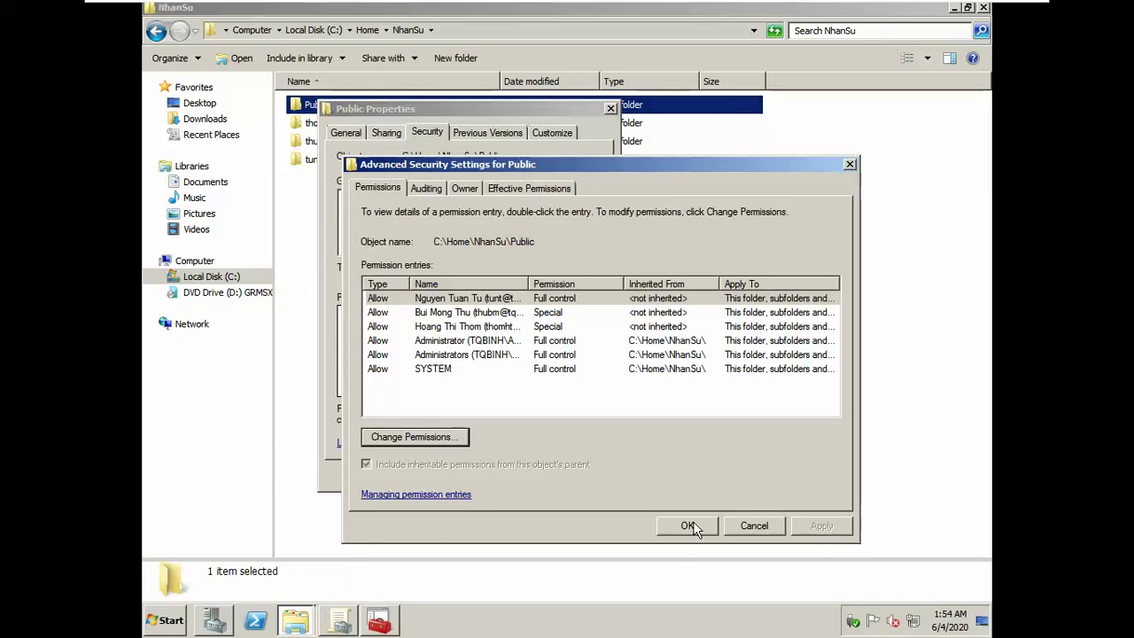
{"action": "left_click", "coordinate": [689, 526]}
{"action": "left_click", "coordinate": [448, 473]}
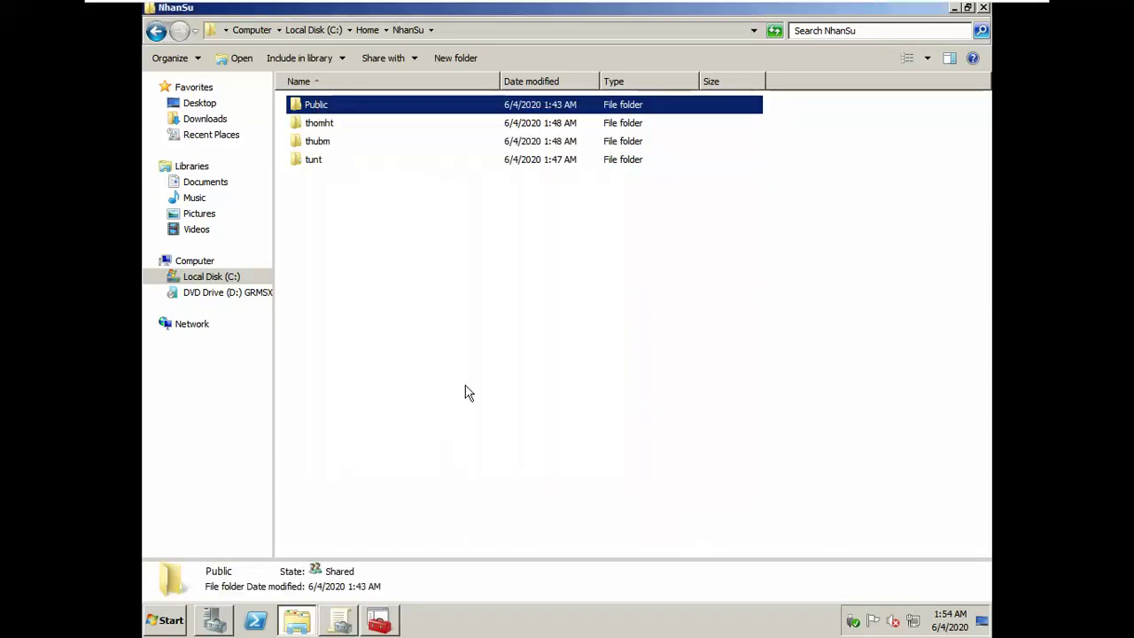
{"action": "left_click", "coordinate": [468, 395]}
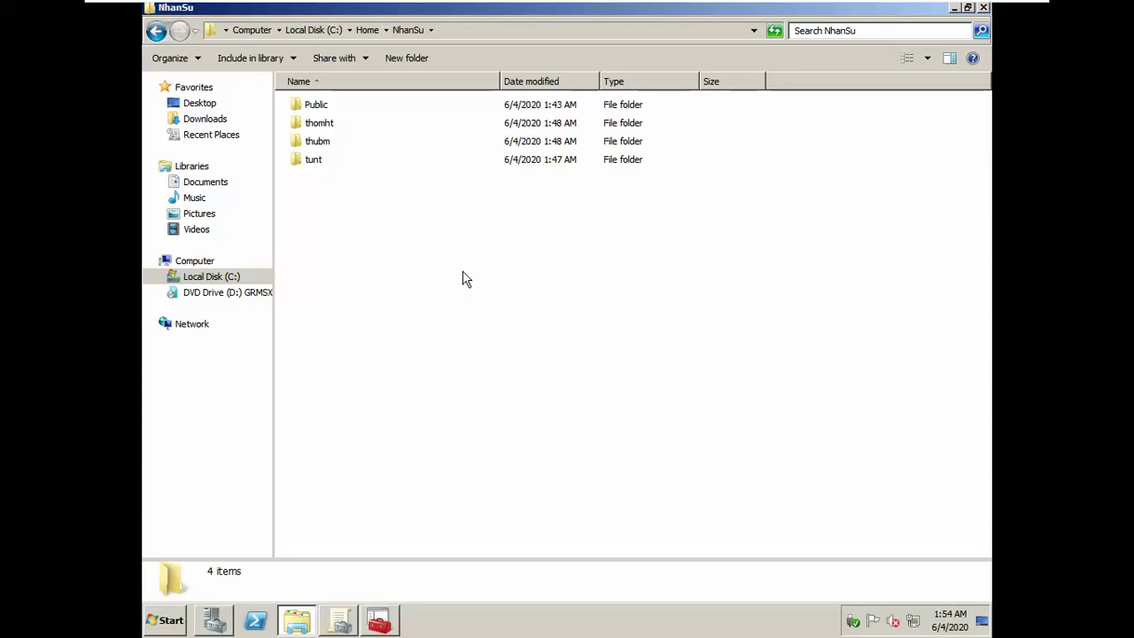
{"action": "mouse_move", "coordinate": [525, 8]}
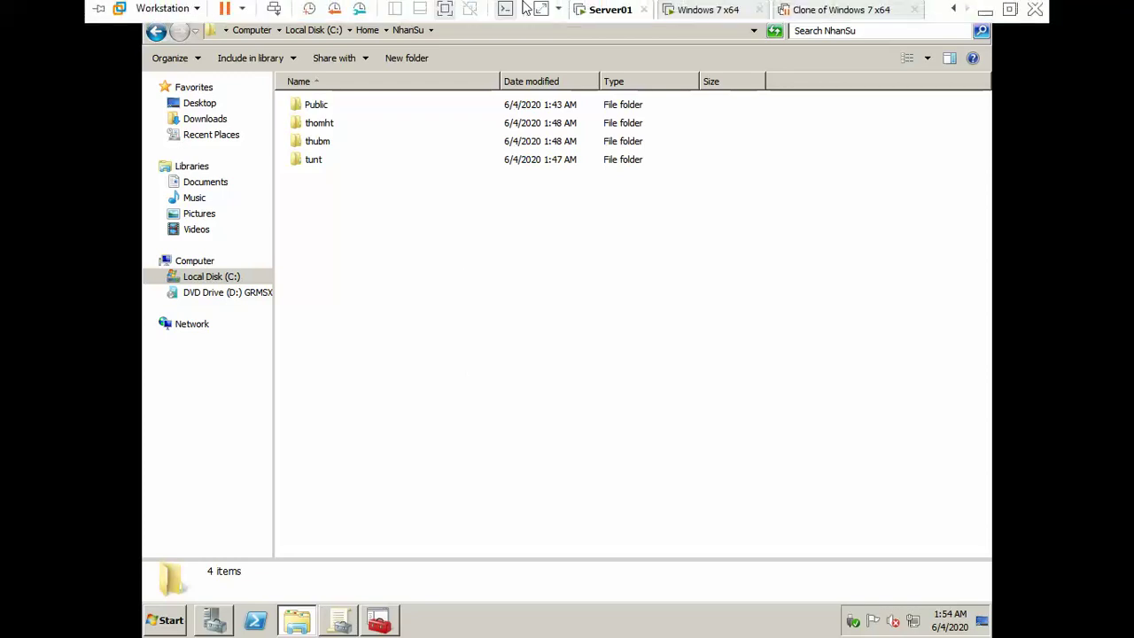
Step: Switch to the Windows 7 x64 virtual machine and restart it from Start
{"action": "left_click", "coordinate": [700, 12]}
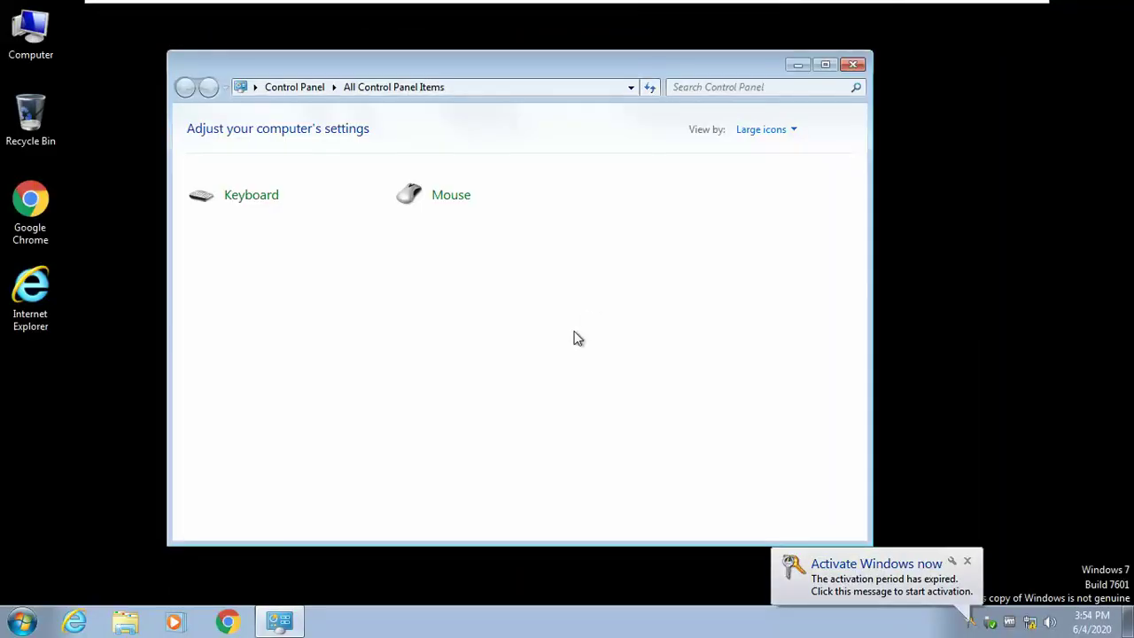
{"action": "left_click", "coordinate": [21, 622]}
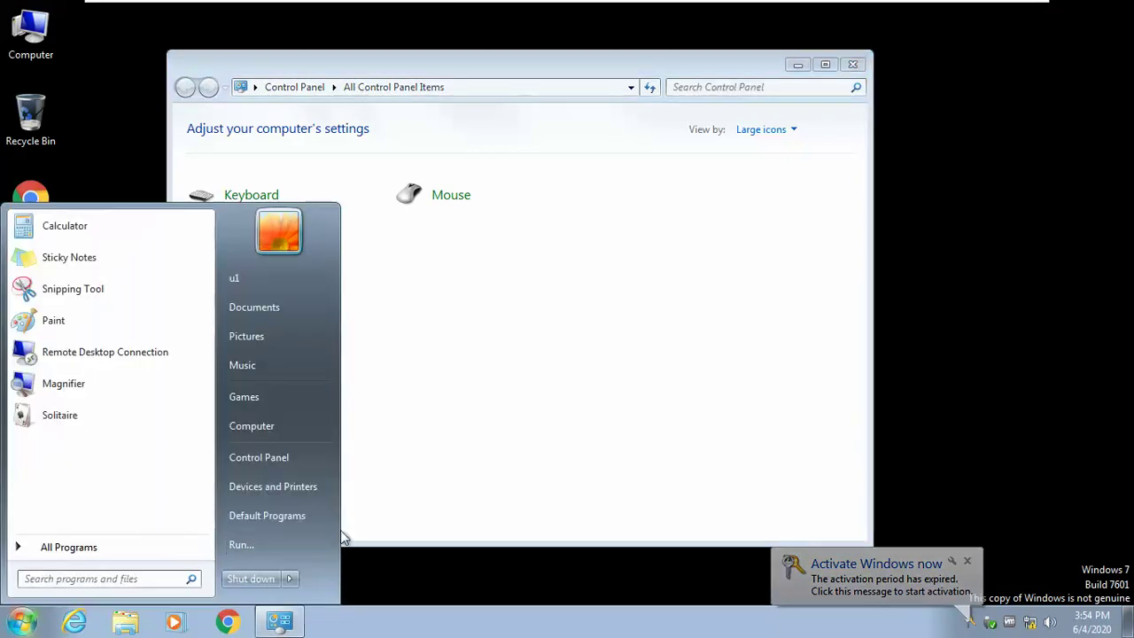
{"action": "mouse_move", "coordinate": [293, 579]}
{"action": "left_click", "coordinate": [335, 556]}
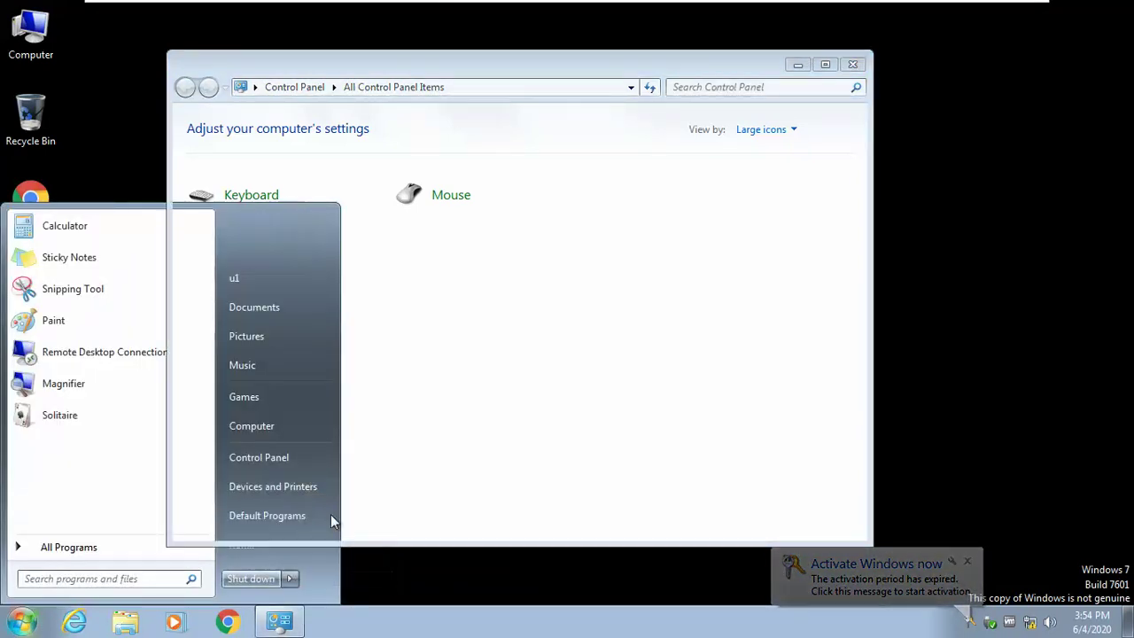
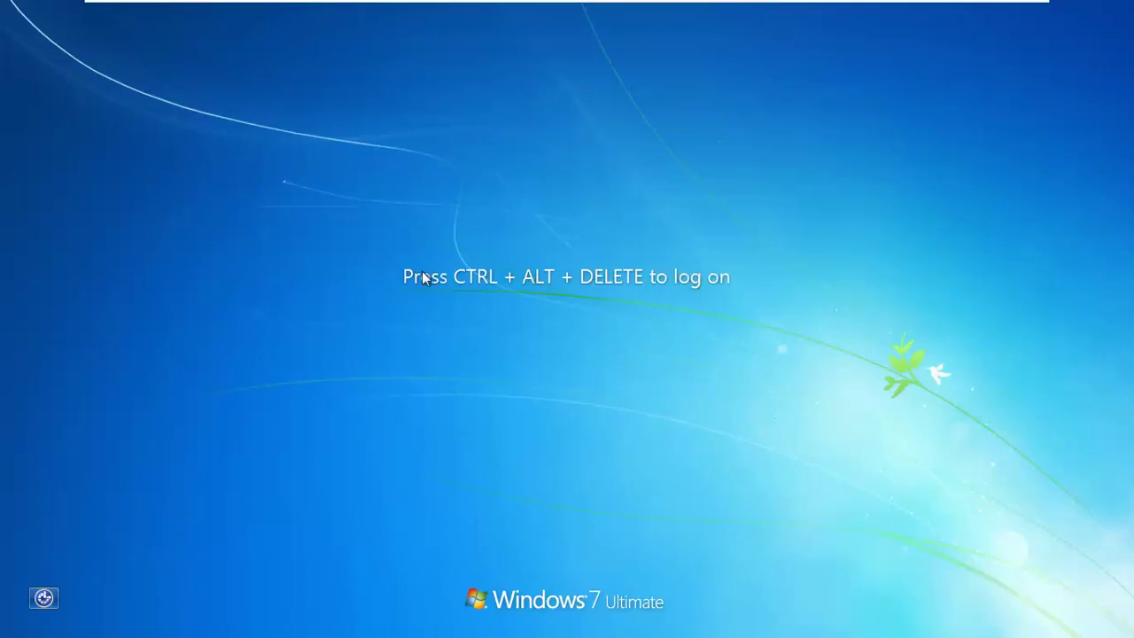
Step: Sign in to Windows 7 through Other User with the domain user's name and password
{"action": "key", "text": "ctrl+alt+Delete"}
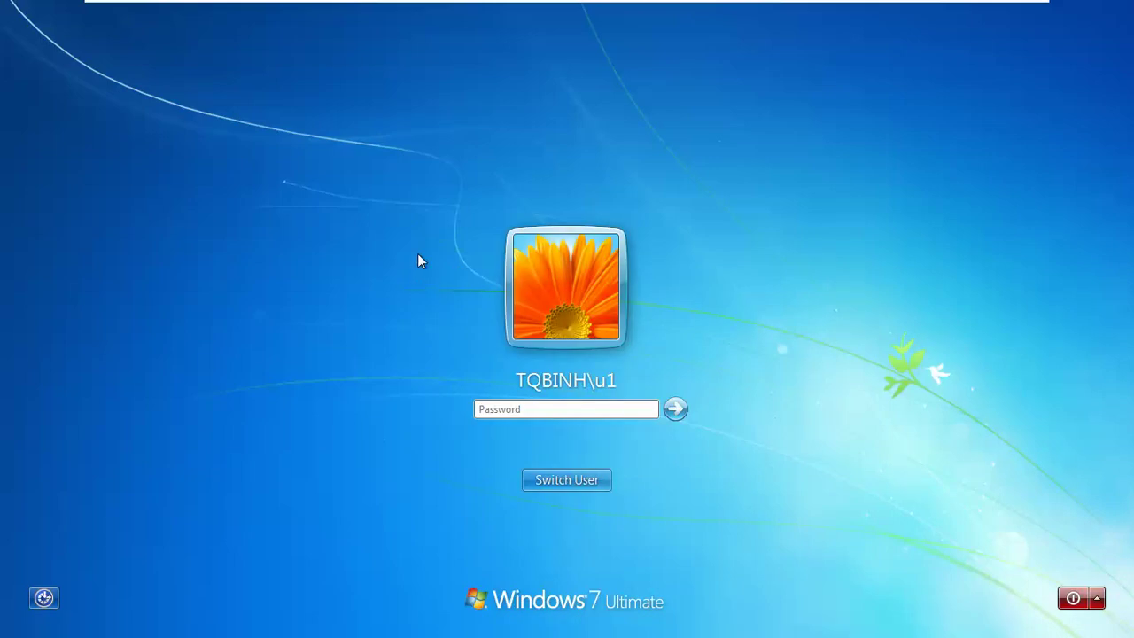
{"action": "left_click", "coordinate": [576, 480]}
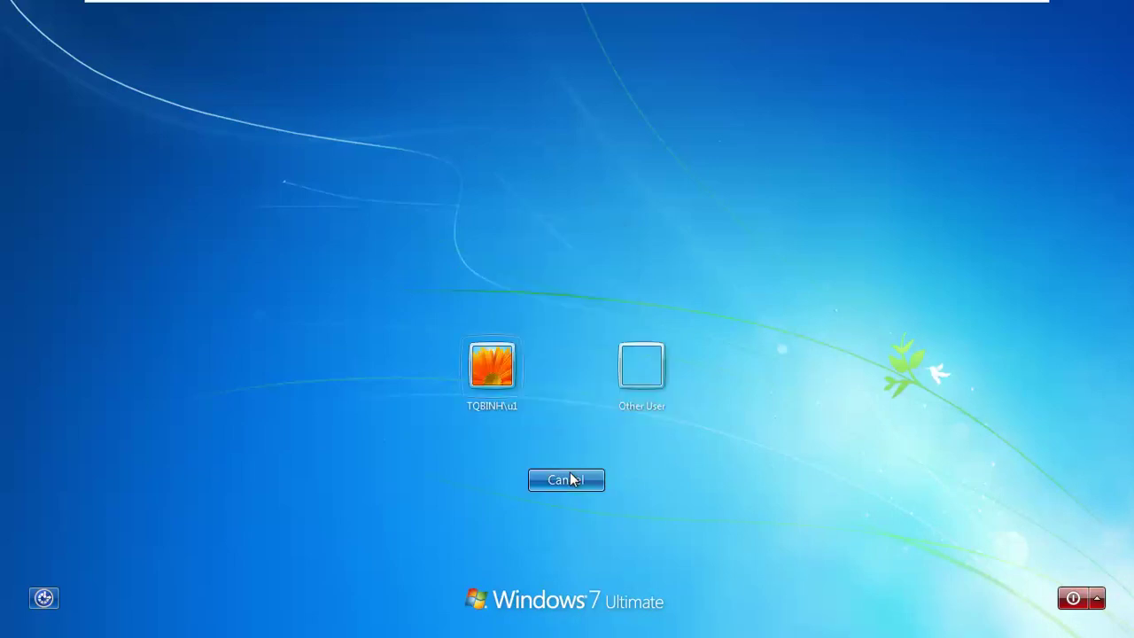
{"action": "left_click", "coordinate": [654, 377]}
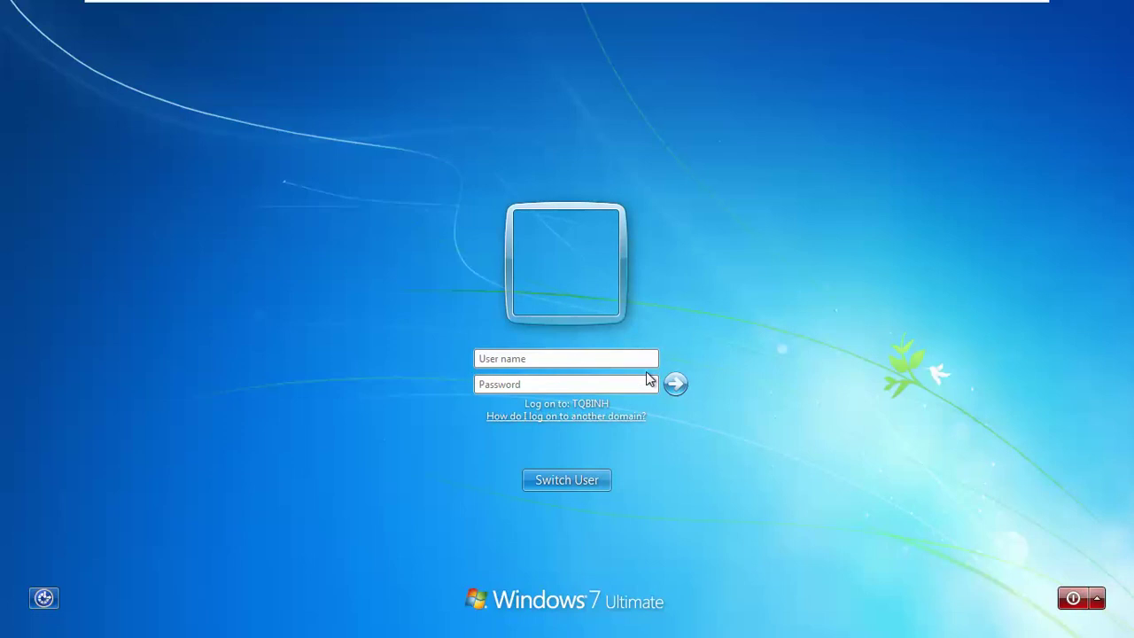
{"action": "type", "text": "hon"}
{"action": "key", "text": "BackSpace"}
{"action": "key", "text": "BackSpace"}
{"action": "key", "text": "alt+Tab"}
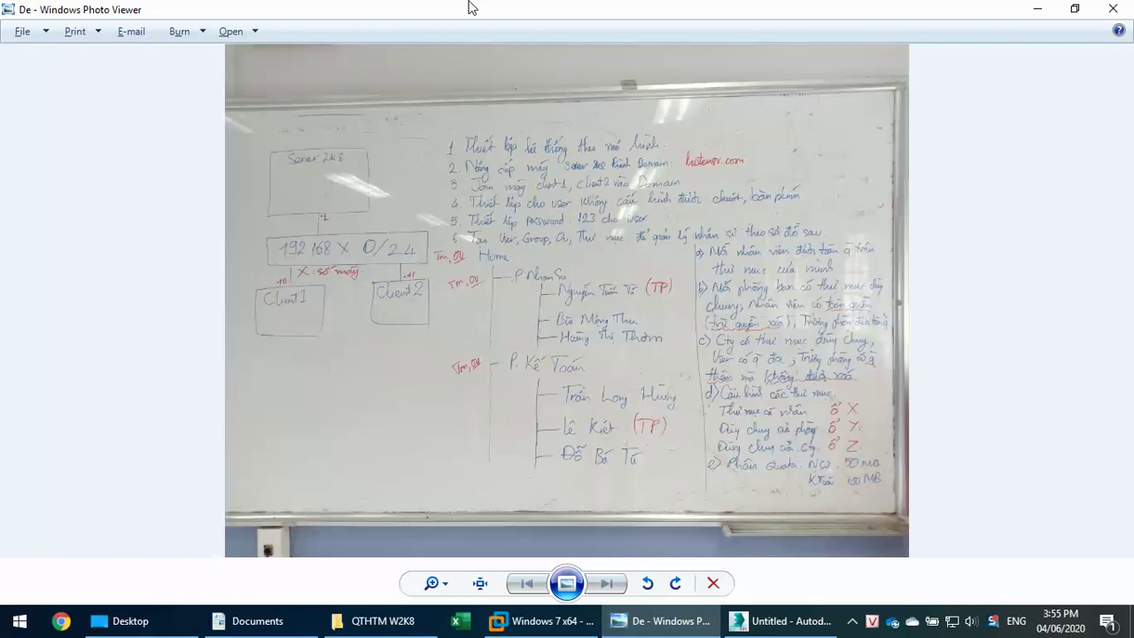
{"action": "key", "text": "alt+Tab"}
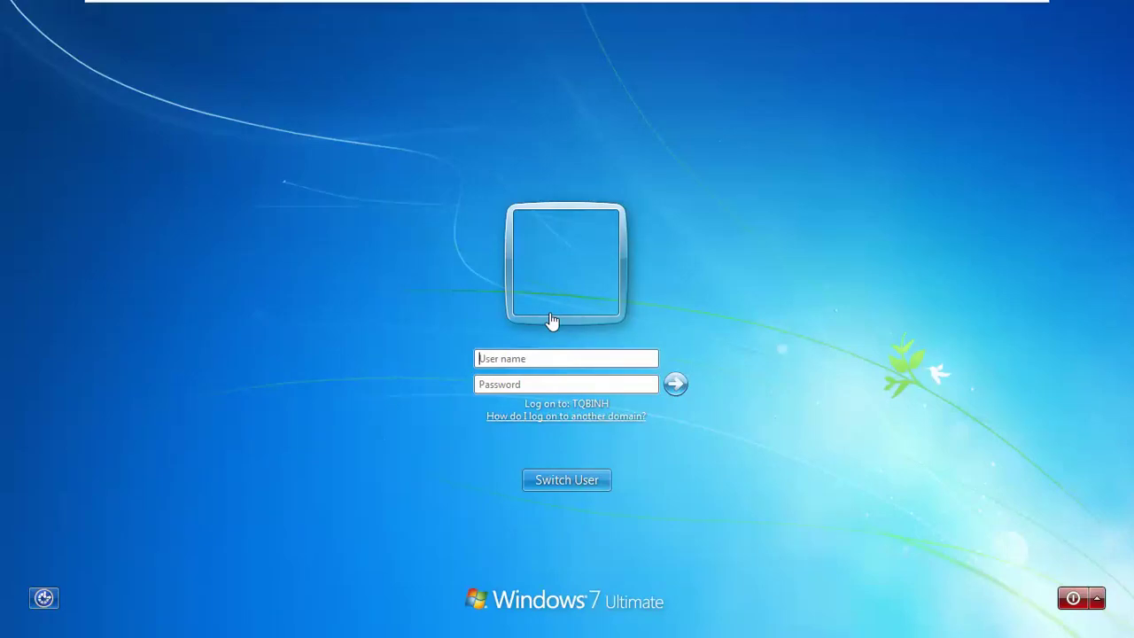
{"action": "left_click", "coordinate": [535, 359]}
{"action": "key", "text": "Tab"}
{"action": "type", "text": "12"}
{"action": "key", "text": "Return"}
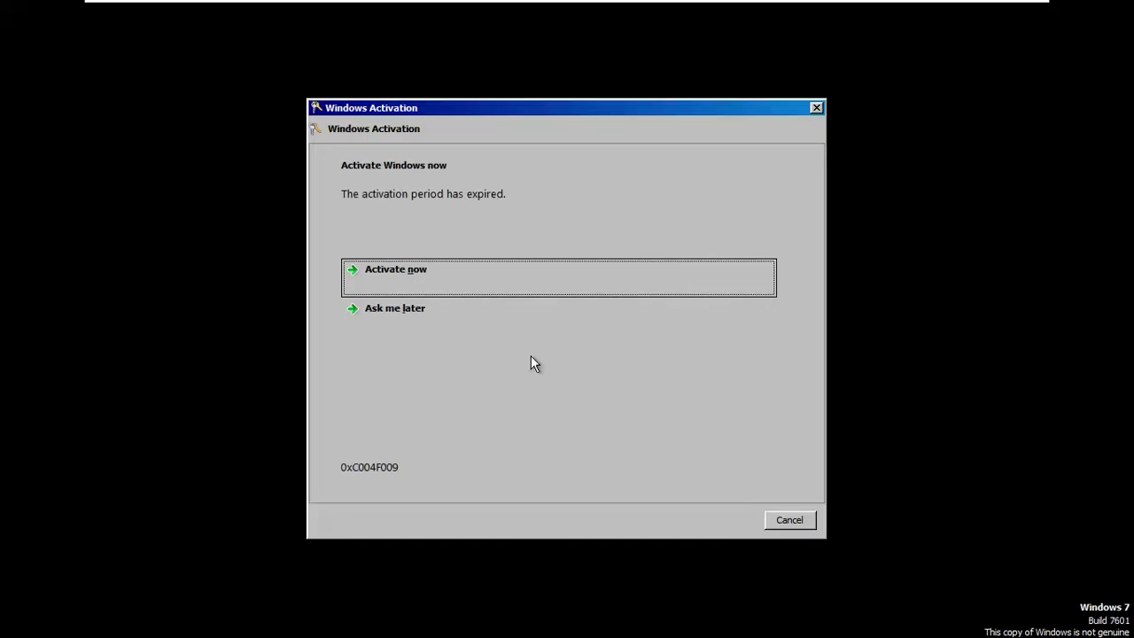
Step: Dismiss the Windows Activation notice and decline the VMware Tools log-off prompt
{"action": "left_click", "coordinate": [792, 519]}
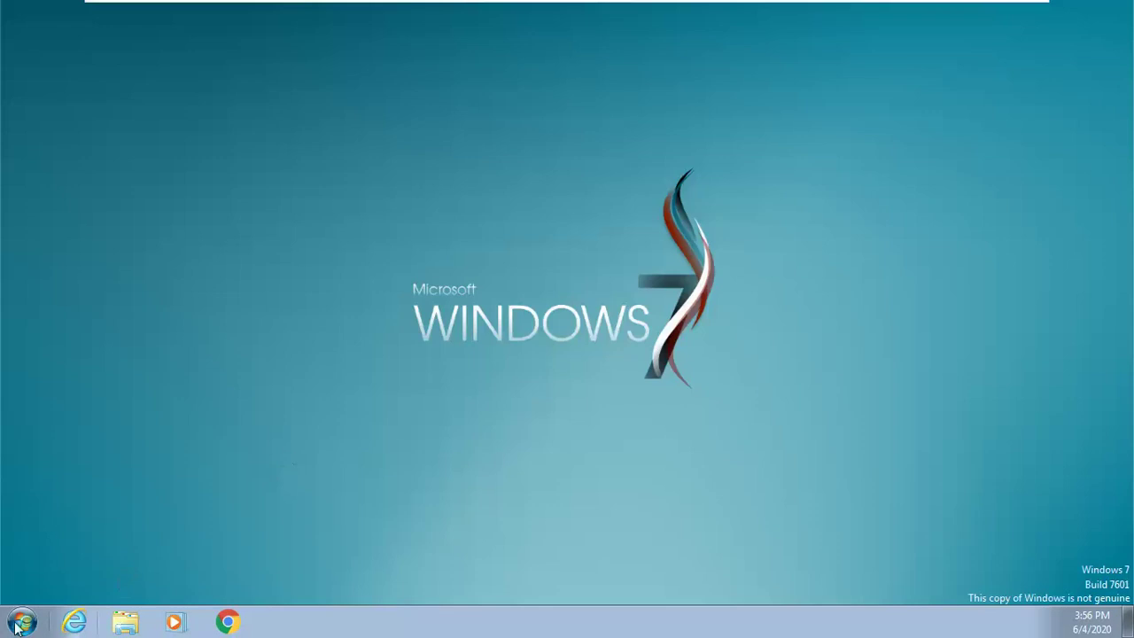
{"action": "left_click", "coordinate": [19, 624]}
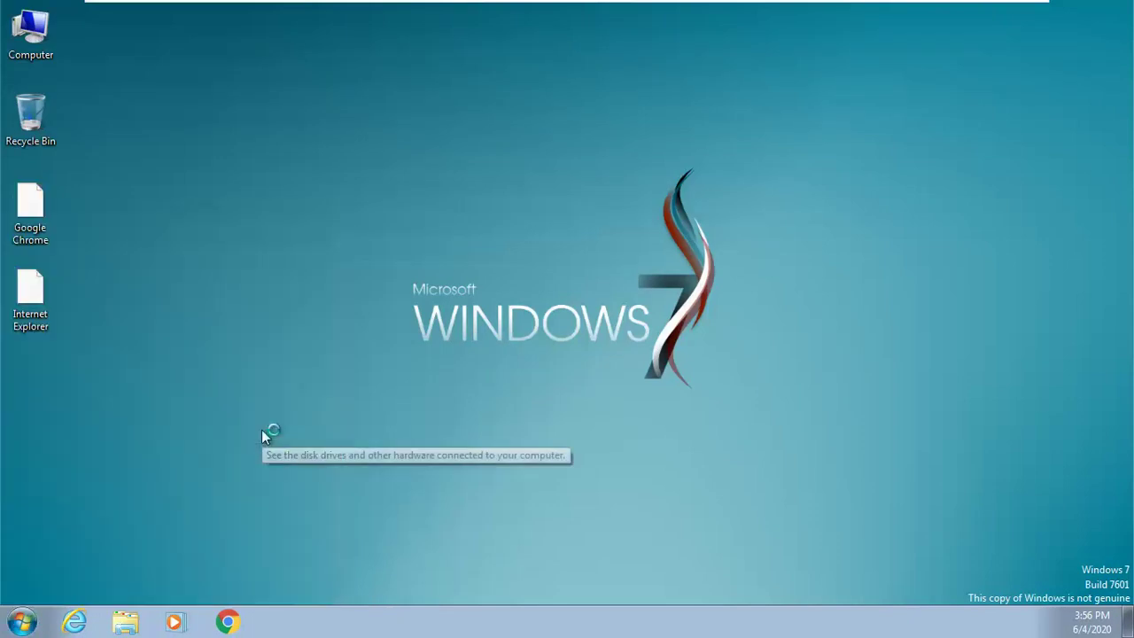
{"action": "key", "text": "super"}
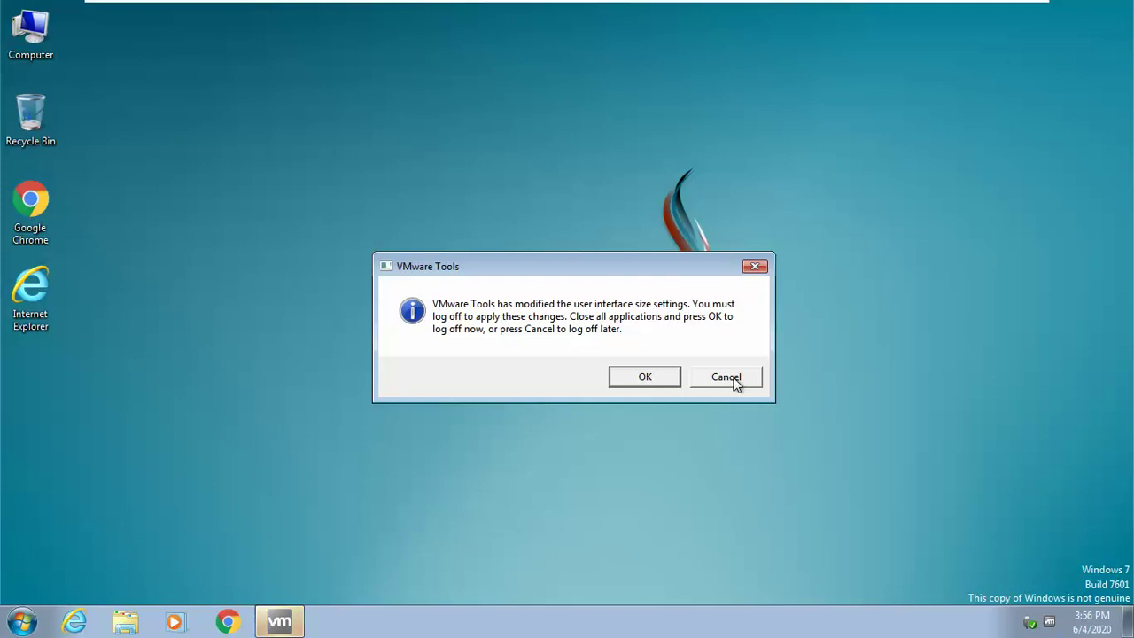
{"action": "left_click", "coordinate": [732, 380]}
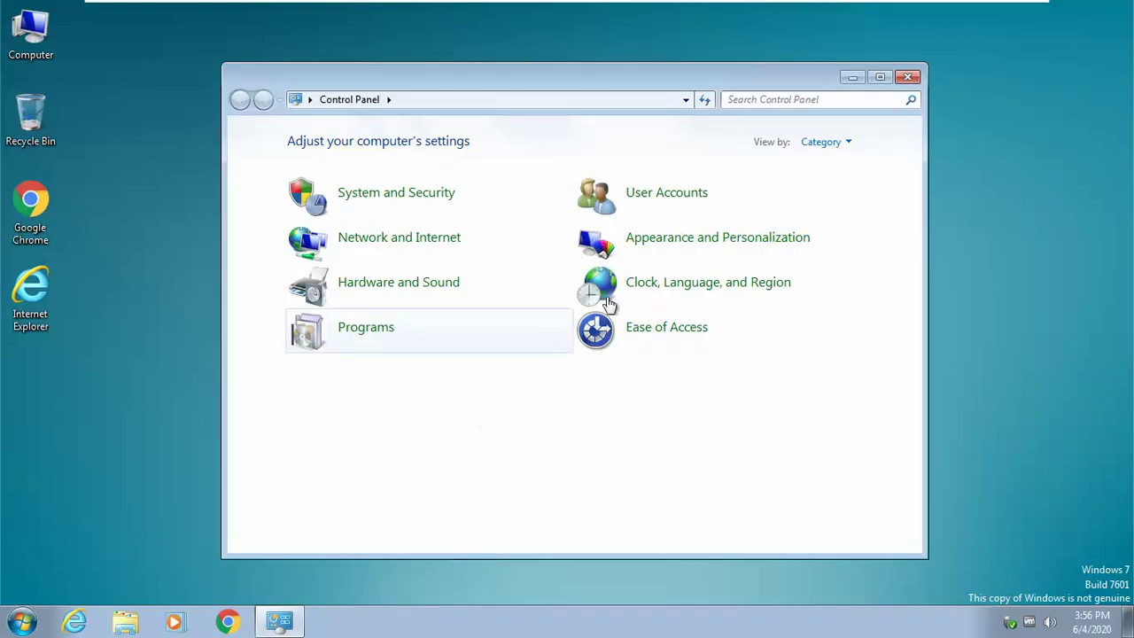
Step: Switch Control Panel's View by to Large icons, close it, and open Windows Explorer
{"action": "left_click", "coordinate": [819, 143]}
{"action": "left_click", "coordinate": [824, 188]}
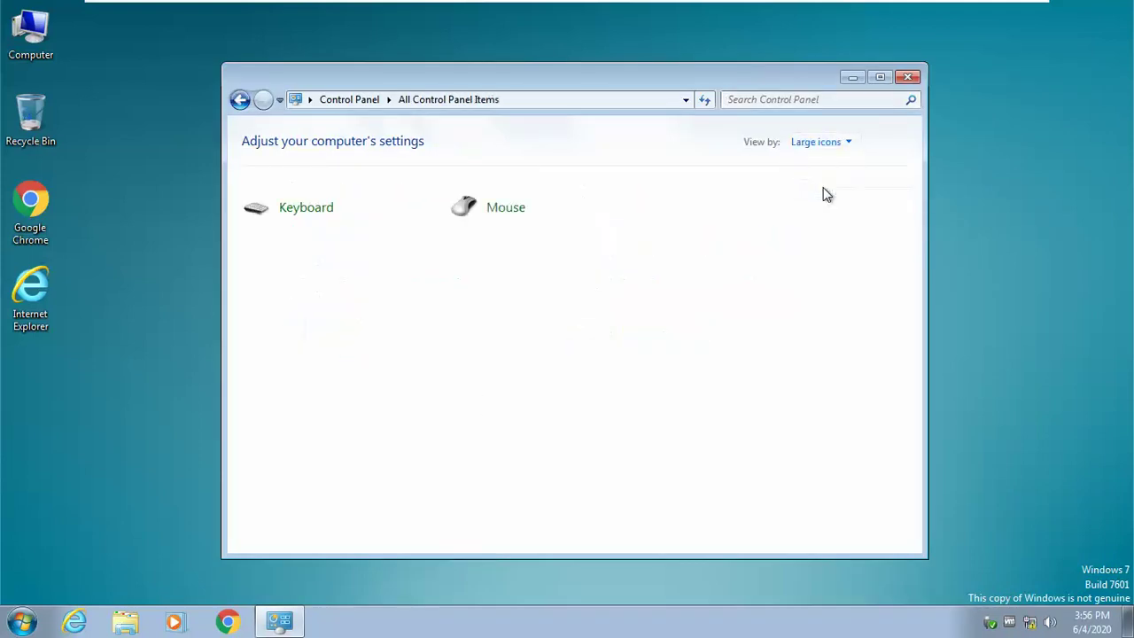
{"action": "left_click", "coordinate": [907, 78]}
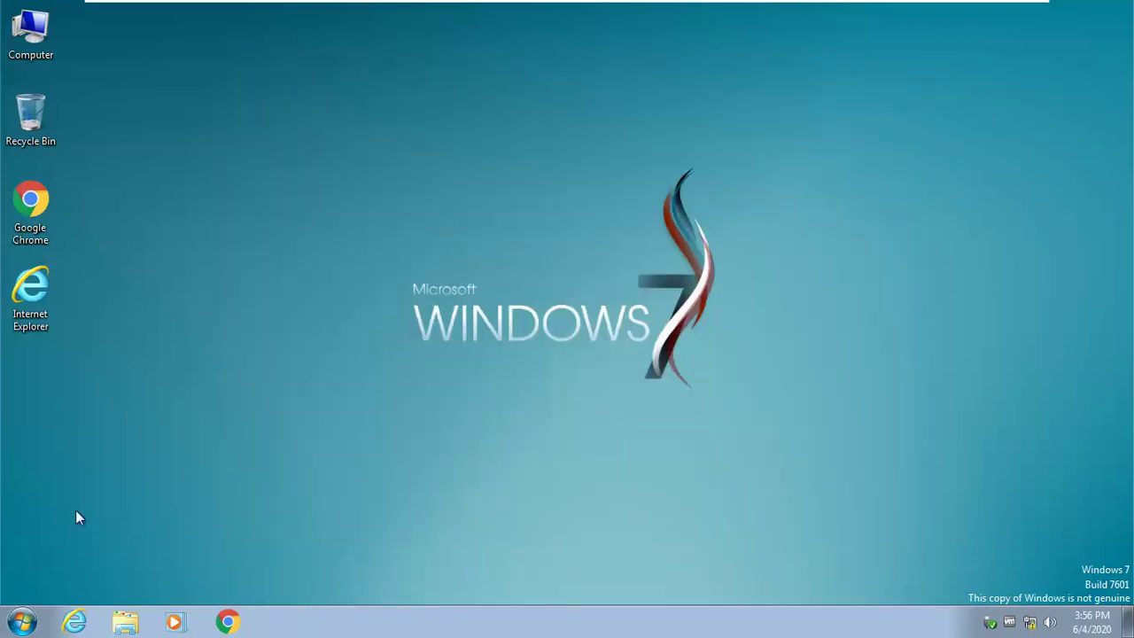
{"action": "left_click", "coordinate": [139, 626]}
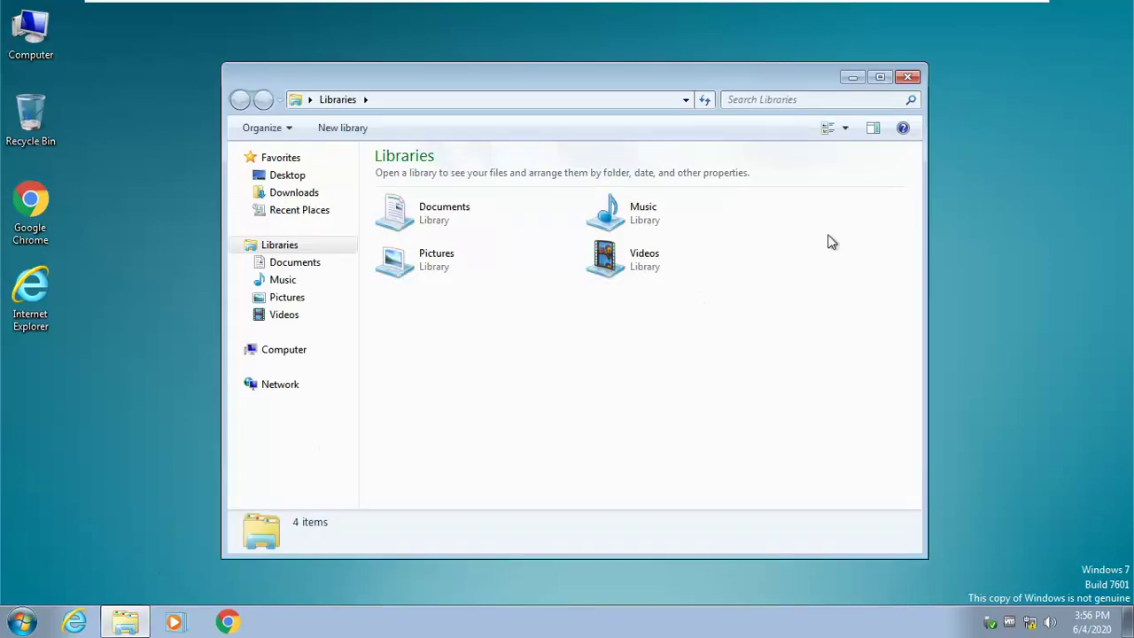
Step: Open the mapped X: drive in maximized Explorer, then create and delete a test New folder
{"action": "left_click", "coordinate": [880, 77]}
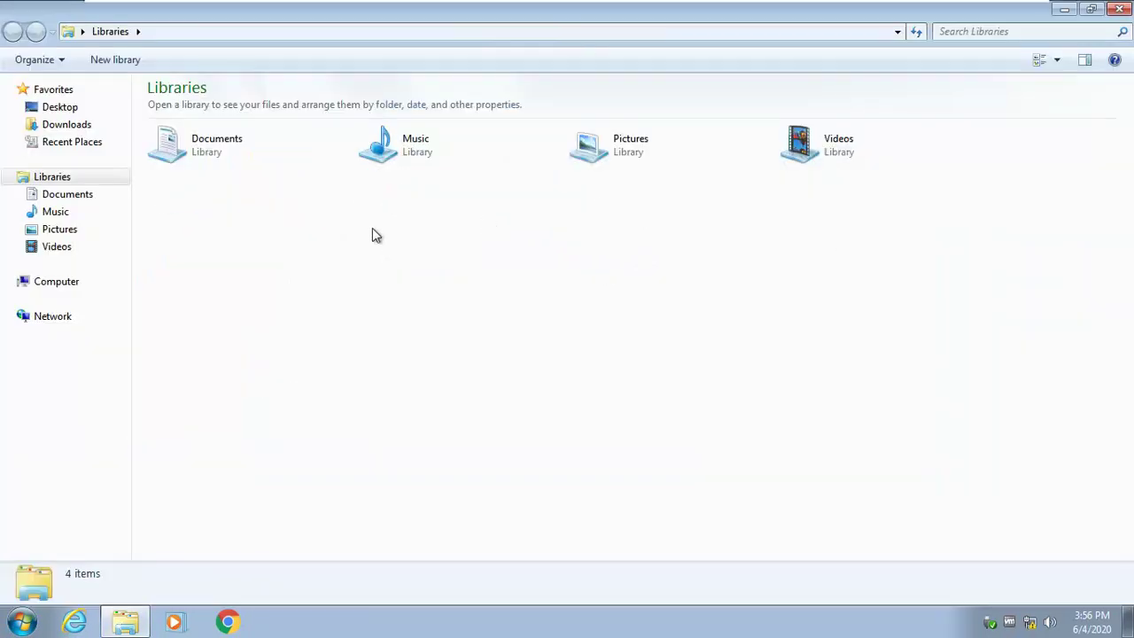
{"action": "left_click", "coordinate": [61, 285]}
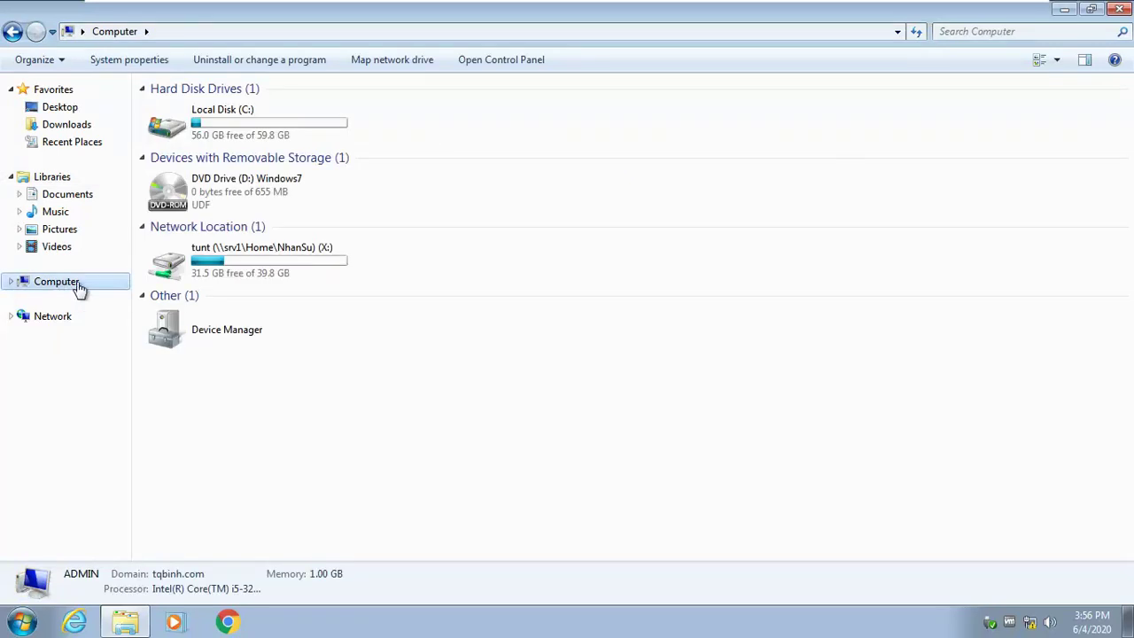
{"action": "left_click", "coordinate": [266, 259]}
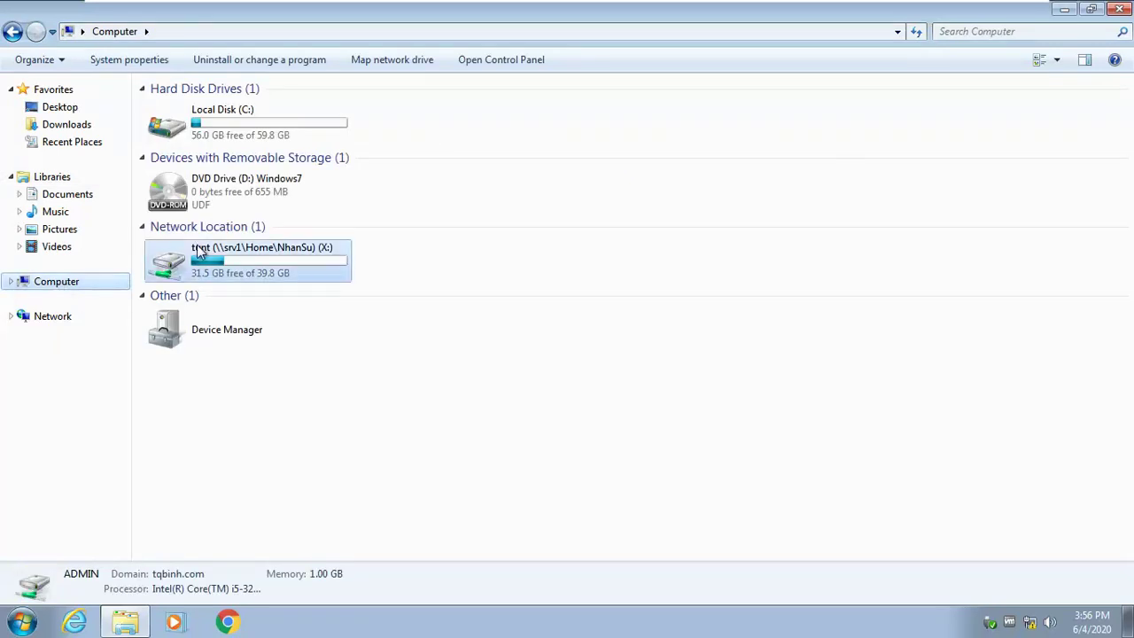
{"action": "double_click", "coordinate": [292, 257]}
{"action": "right_click", "coordinate": [292, 258]}
{"action": "mouse_move", "coordinate": [354, 415]}
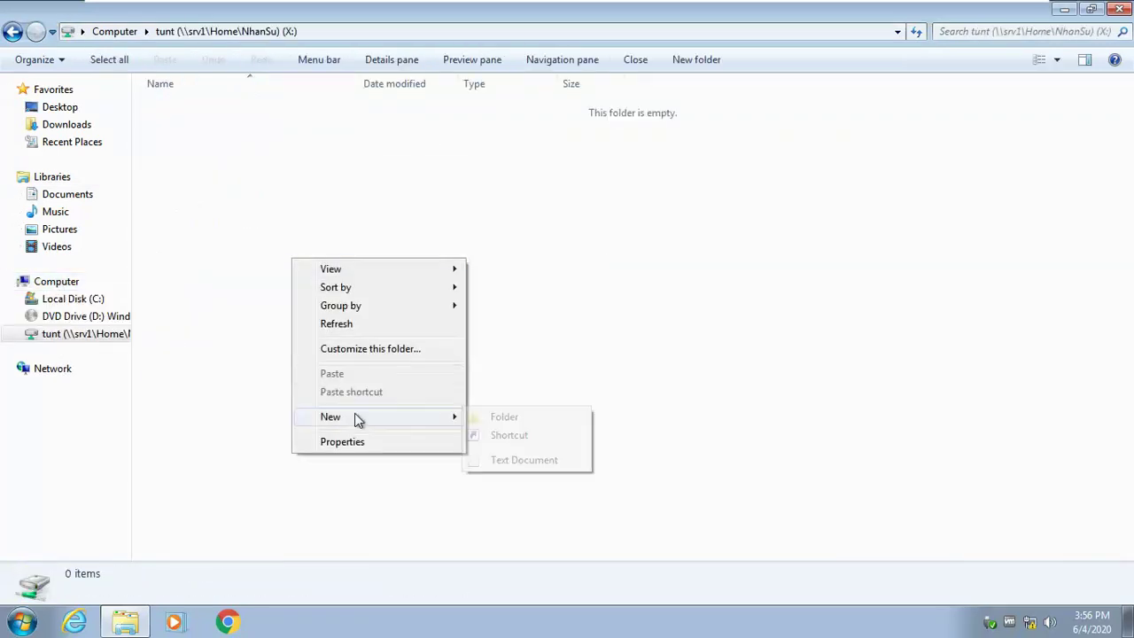
{"action": "left_click", "coordinate": [491, 420]}
{"action": "left_click", "coordinate": [254, 107]}
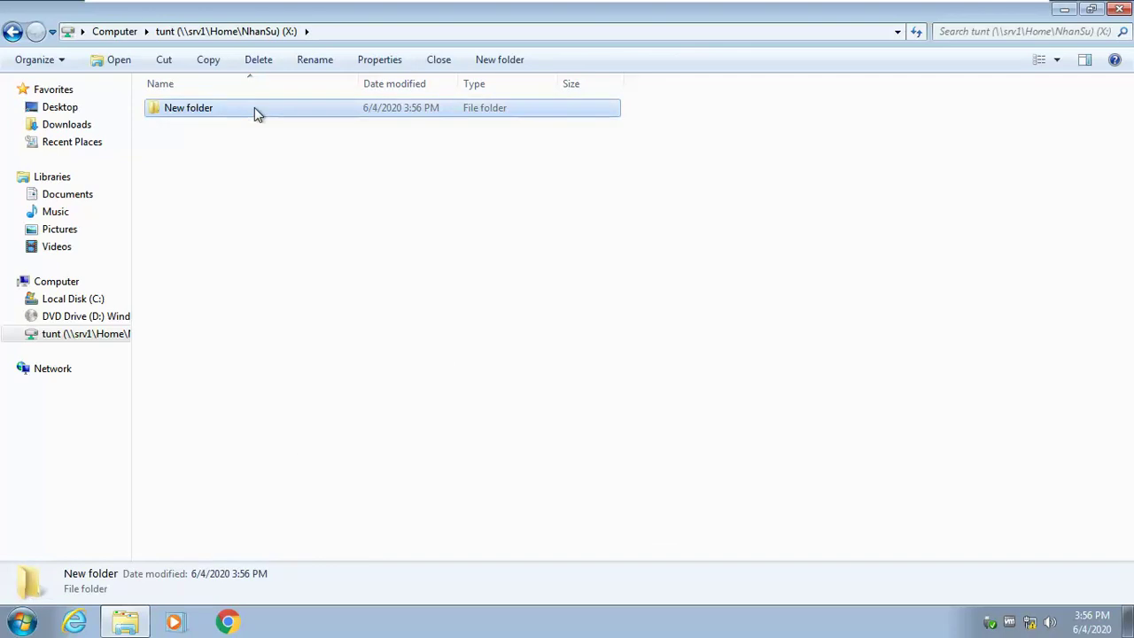
{"action": "right_click", "coordinate": [254, 107]}
{"action": "left_click", "coordinate": [394, 322]}
{"action": "left_click", "coordinate": [627, 375]}
Step: Enter the \\srv1\Home\ share path in the Explorer address bar
{"action": "left_click", "coordinate": [365, 31]}
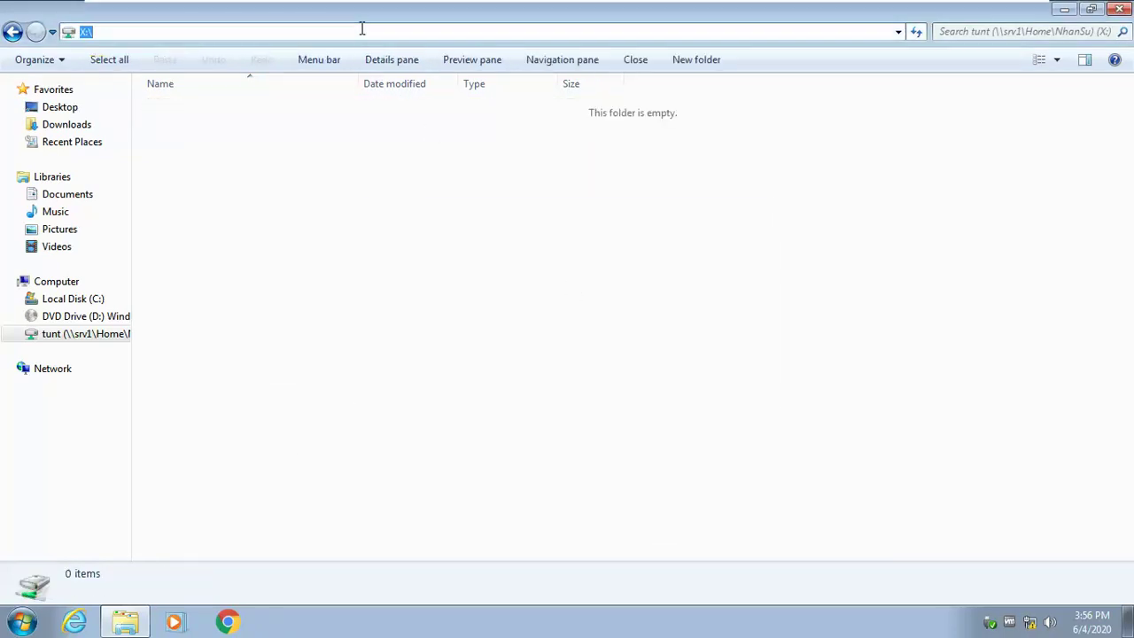
{"action": "type", "text": "\\\\"}
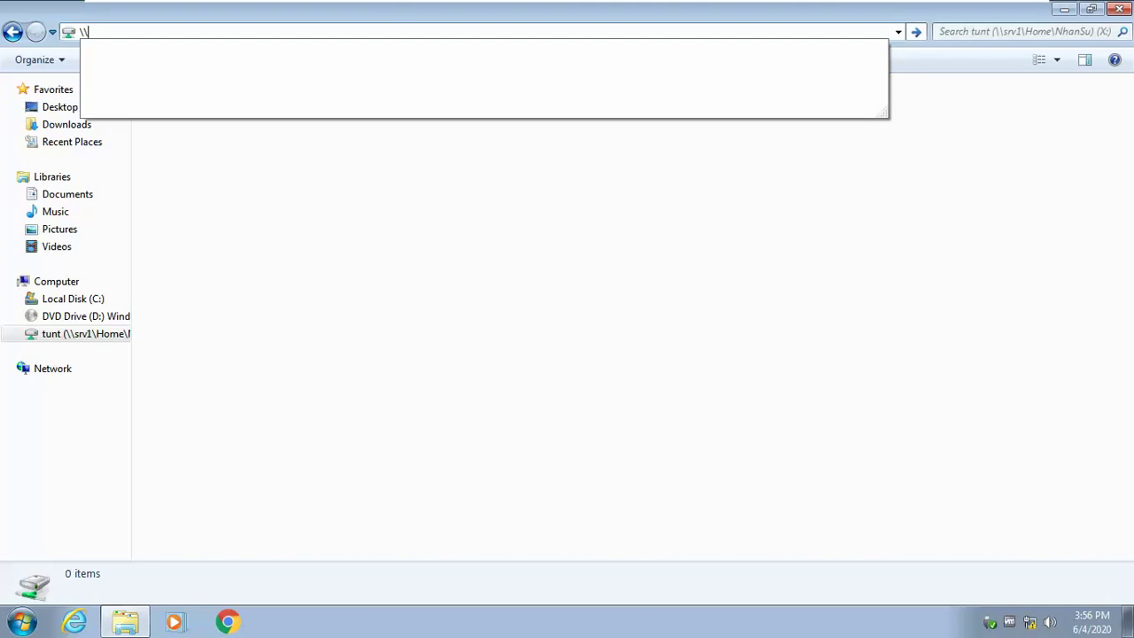
{"action": "type", "text": "srv1\\"}
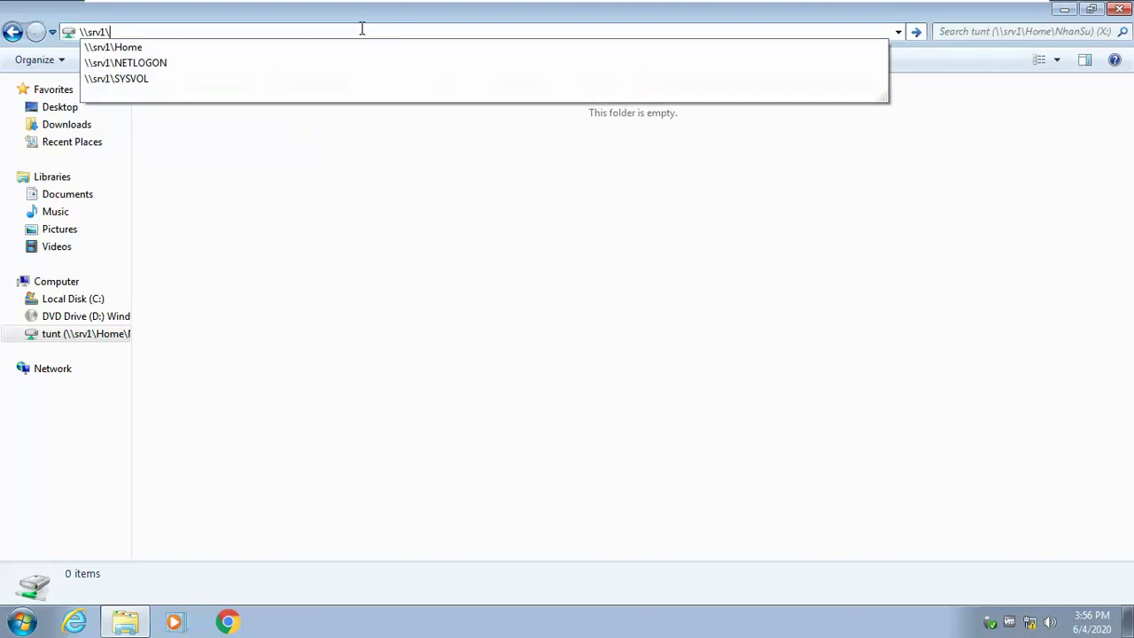
{"action": "key", "text": "Down"}
{"action": "type", "text": "\\"}
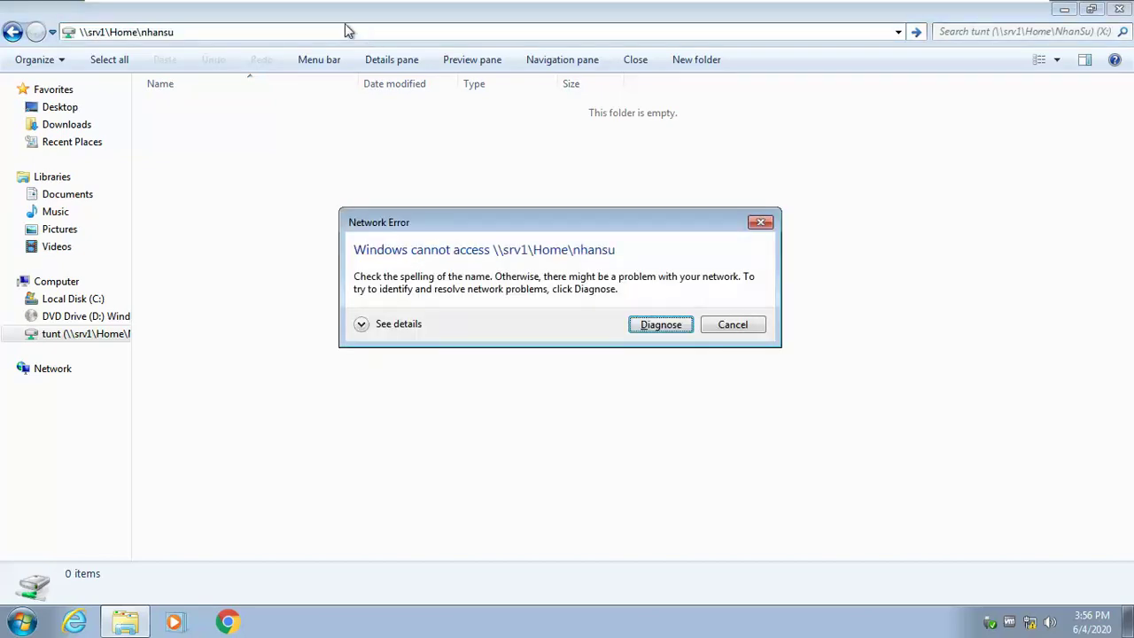
Step: Dismiss the network error, open the share, and create a New folder in public
{"action": "left_click", "coordinate": [733, 324]}
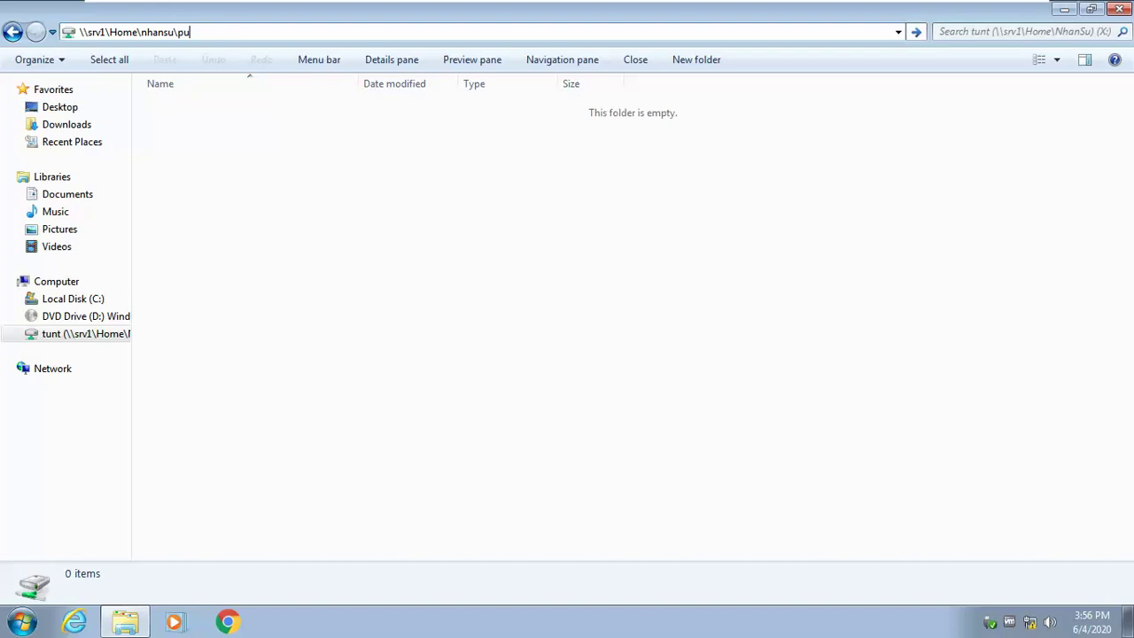
{"action": "key", "text": "Return"}
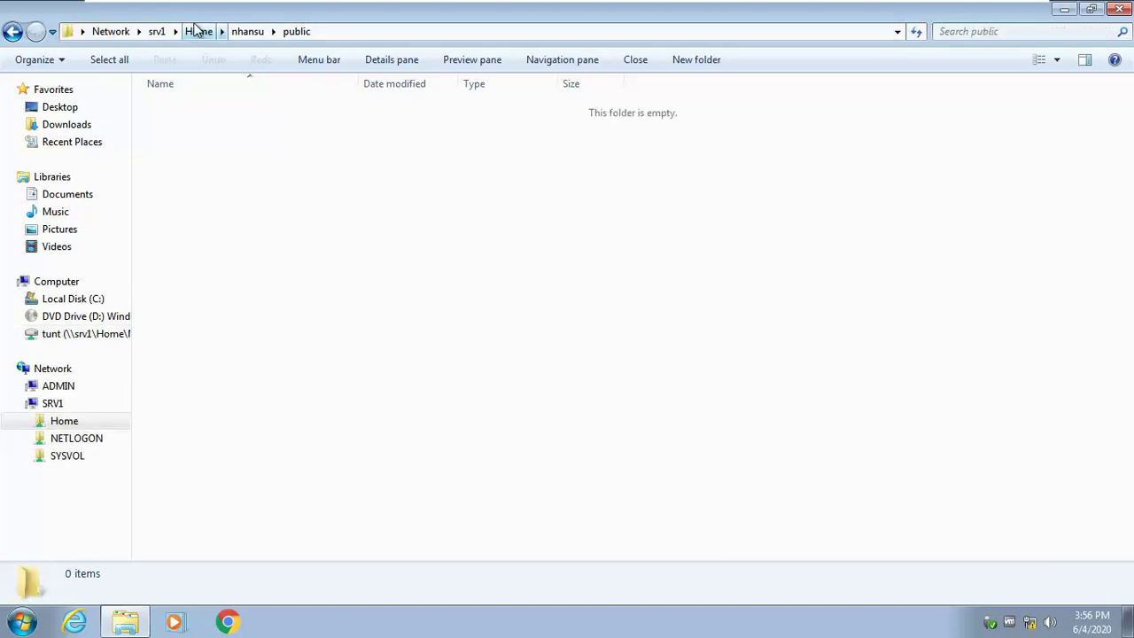
{"action": "right_click", "coordinate": [361, 226]}
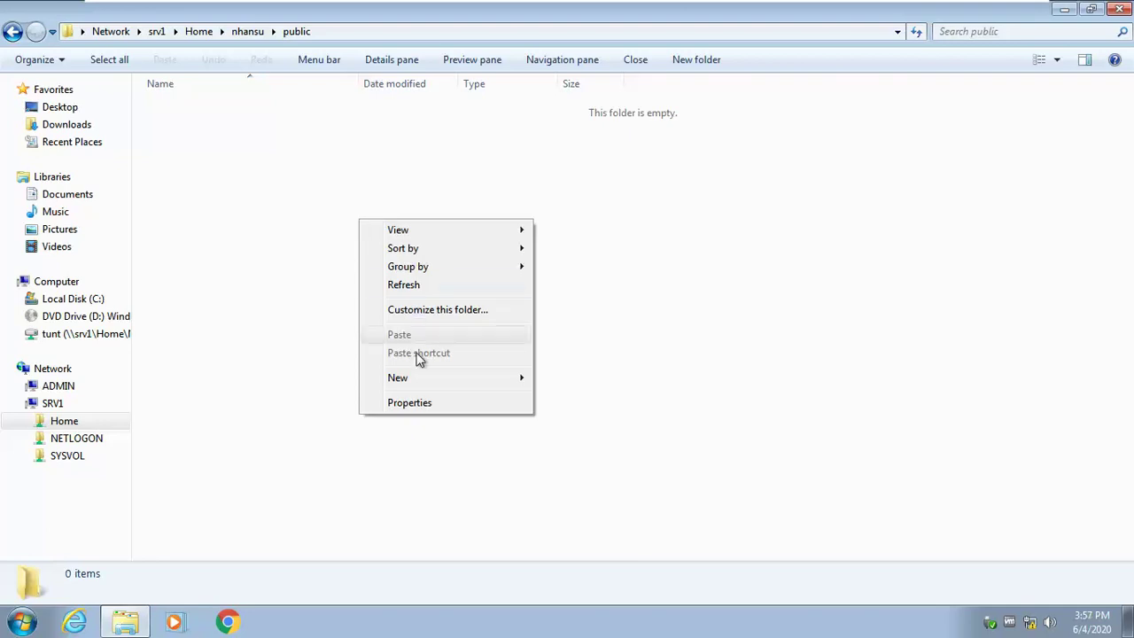
{"action": "mouse_move", "coordinate": [417, 382]}
{"action": "left_click", "coordinate": [542, 377]}
{"action": "left_click", "coordinate": [335, 248]}
Step: Delete the test New folder from public, confirm with Yes, and close Explorer
{"action": "left_click", "coordinate": [213, 108]}
{"action": "right_click", "coordinate": [213, 107]}
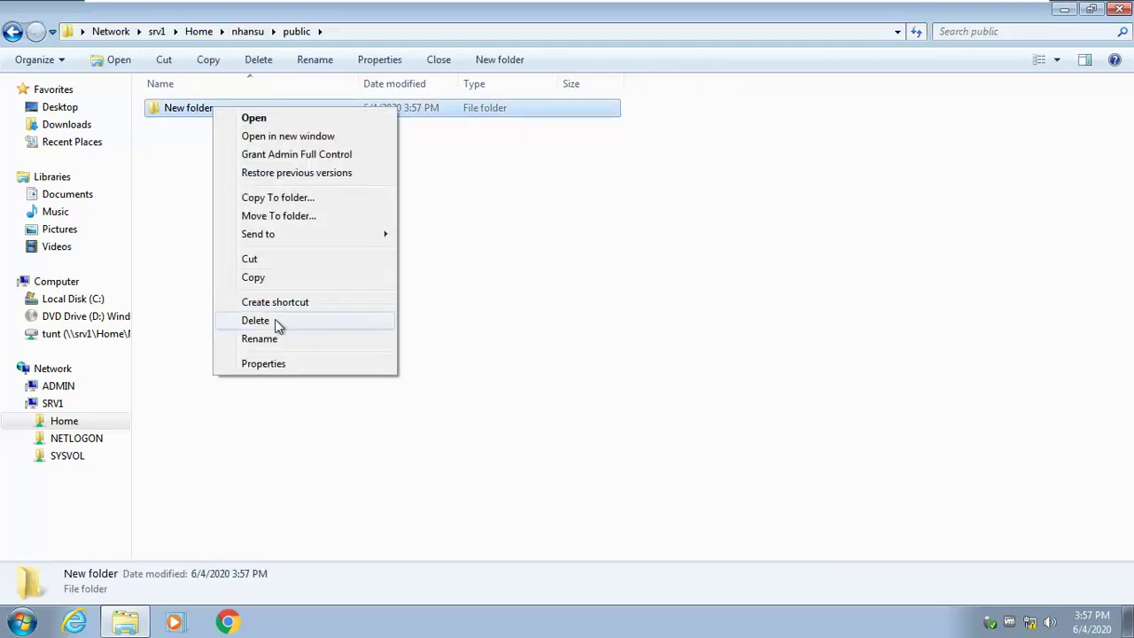
{"action": "left_click", "coordinate": [276, 322]}
{"action": "left_click", "coordinate": [658, 388]}
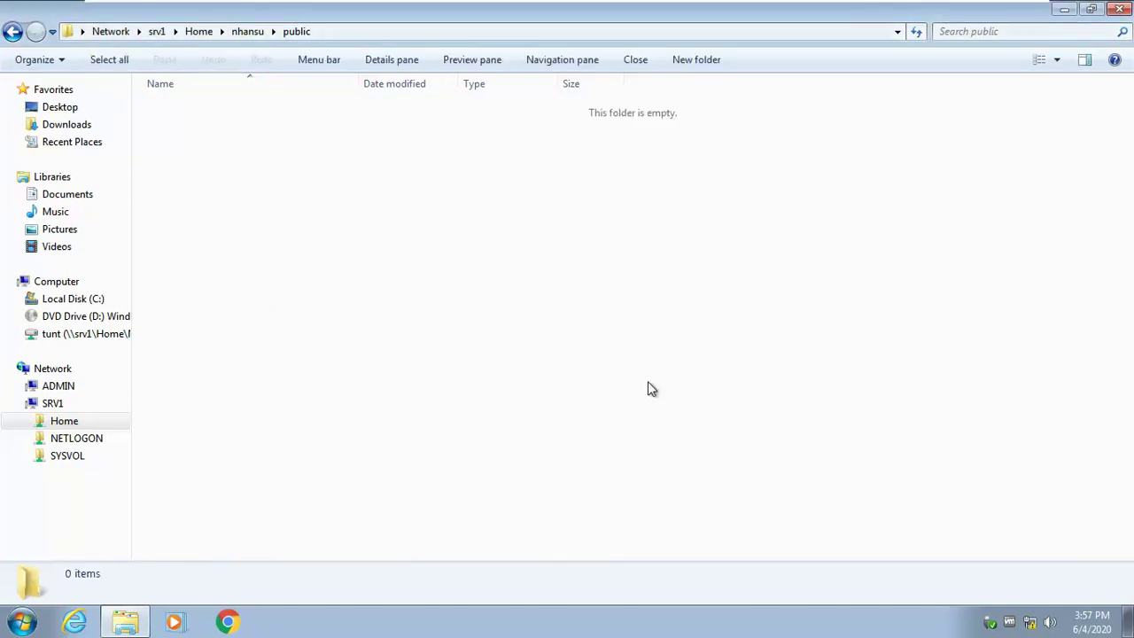
{"action": "left_click", "coordinate": [1120, 9]}
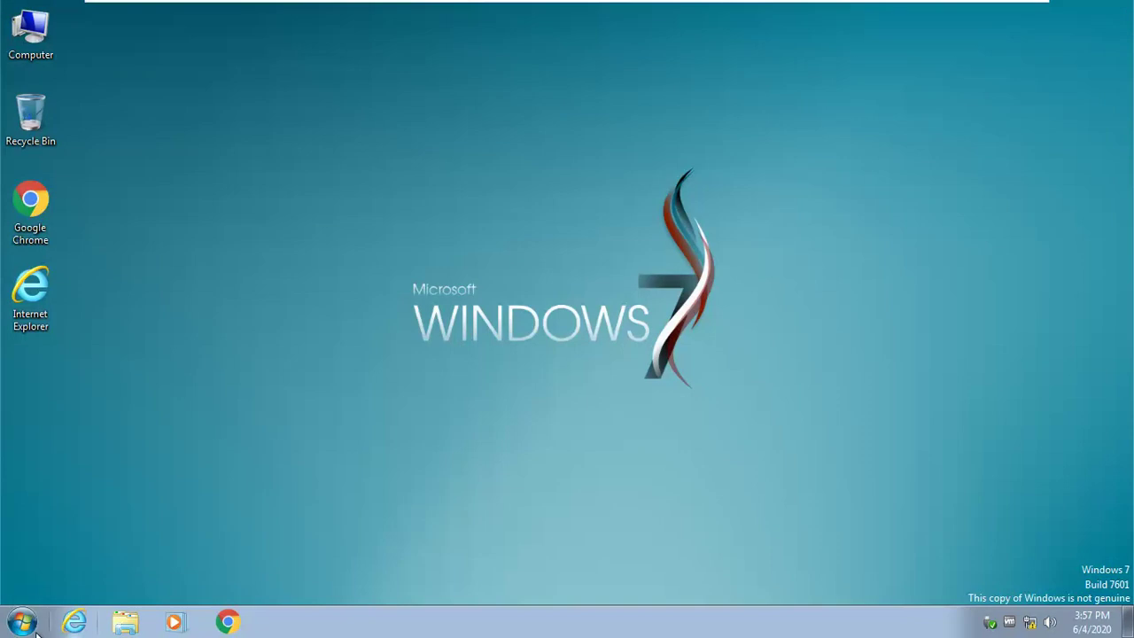
Step: Log off the current Windows 7 user from the Start menu
{"action": "left_click", "coordinate": [35, 631]}
{"action": "left_click", "coordinate": [295, 578]}
{"action": "left_click", "coordinate": [350, 515]}
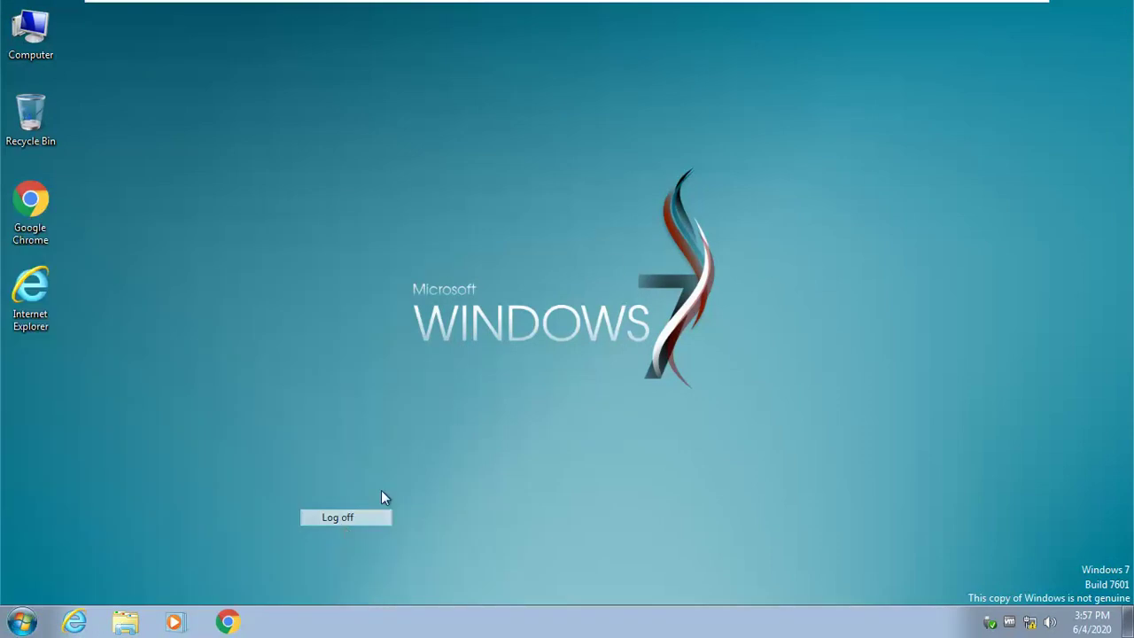
{"action": "left_click", "coordinate": [656, 5]}
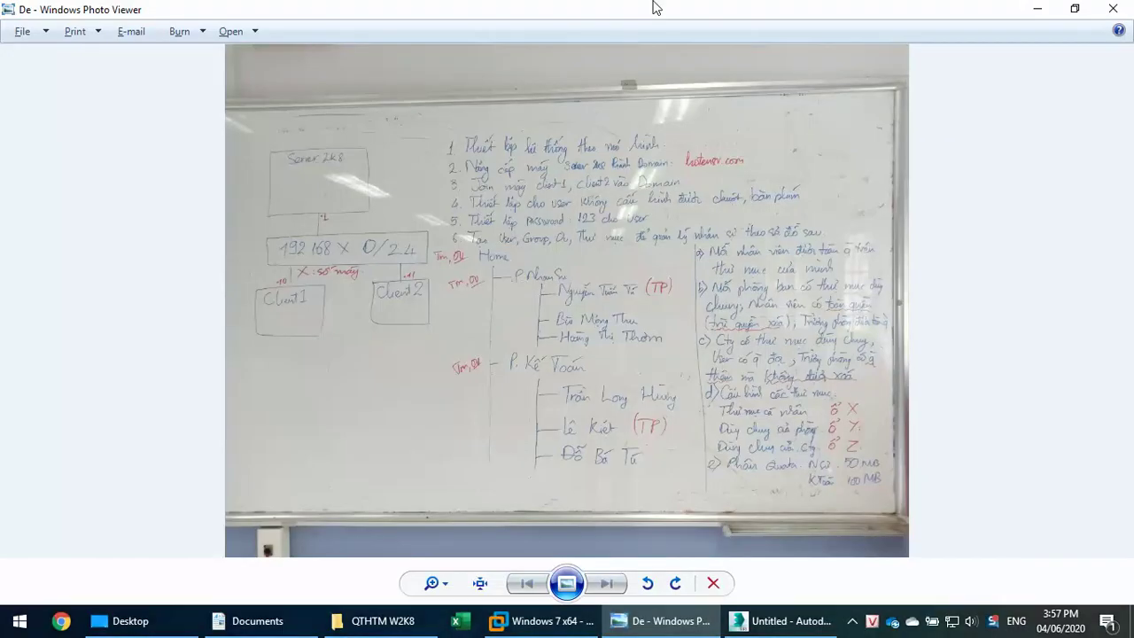
{"action": "key", "text": "alt+Tab"}
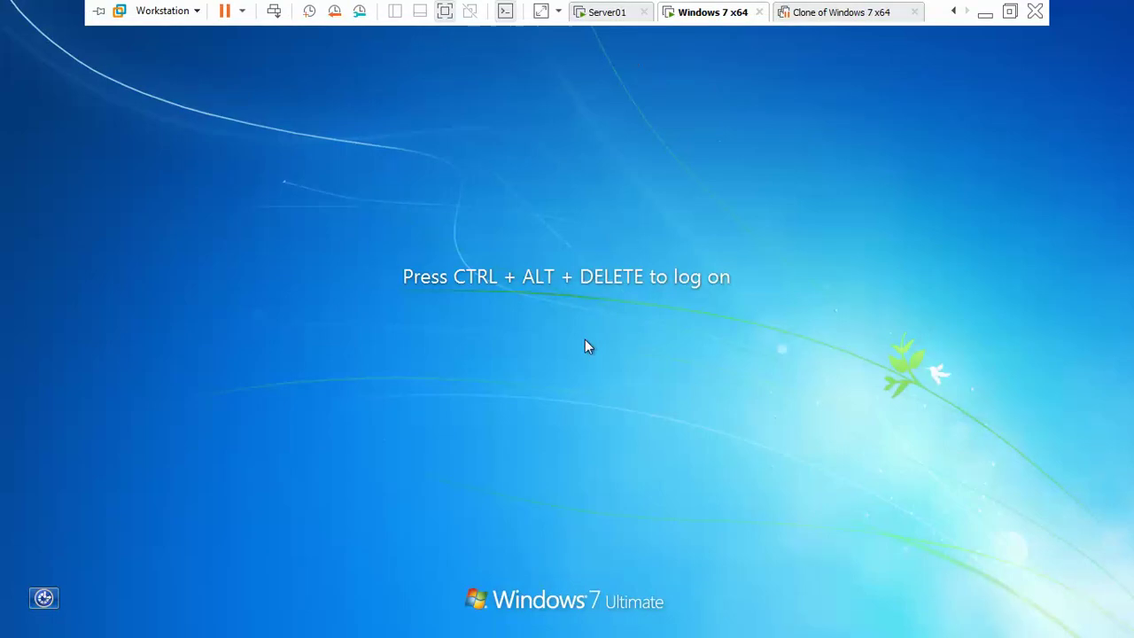
Step: Sign in through Other User as the NhanSu user with their credentials
{"action": "key", "text": "ctrl+alt+Insert"}
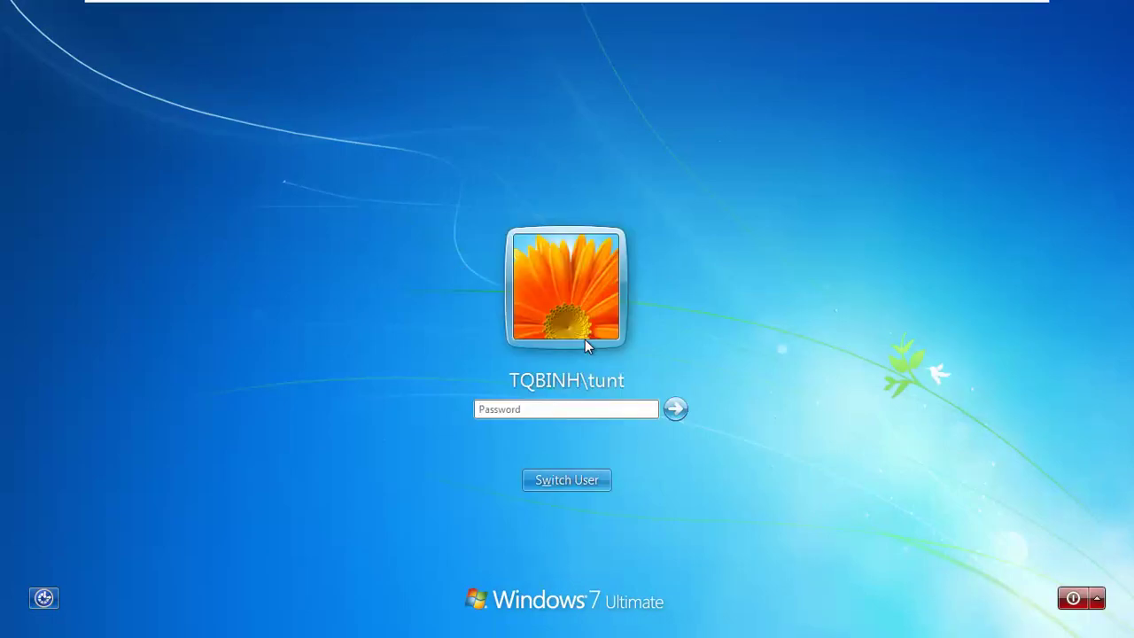
{"action": "left_click", "coordinate": [585, 480]}
{"action": "left_click", "coordinate": [640, 357]}
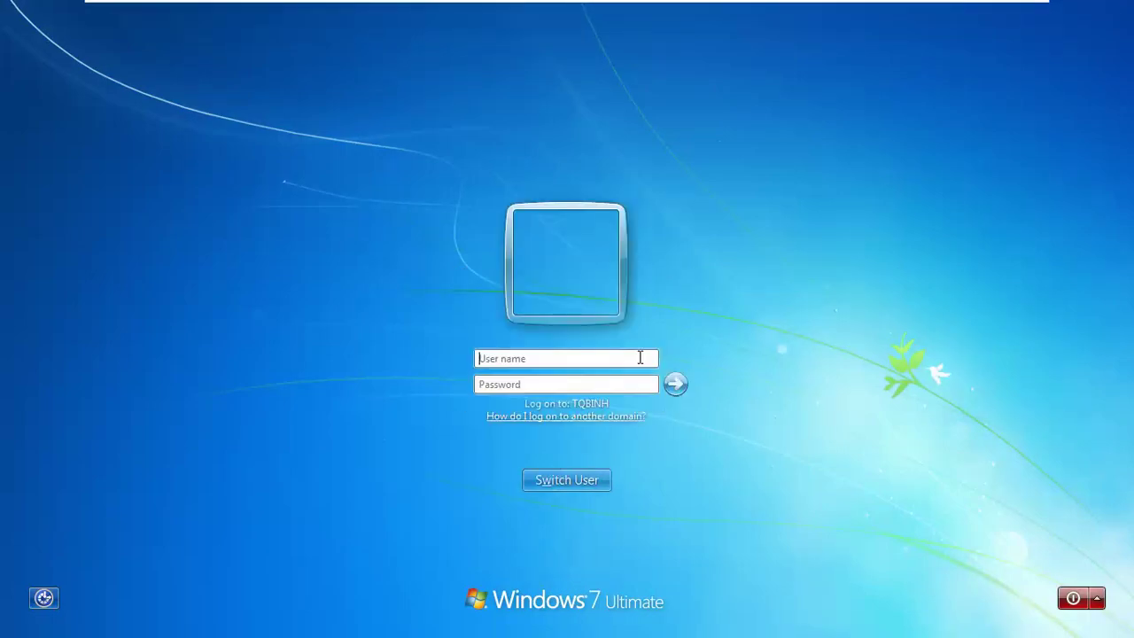
{"action": "type", "text": "th1"}
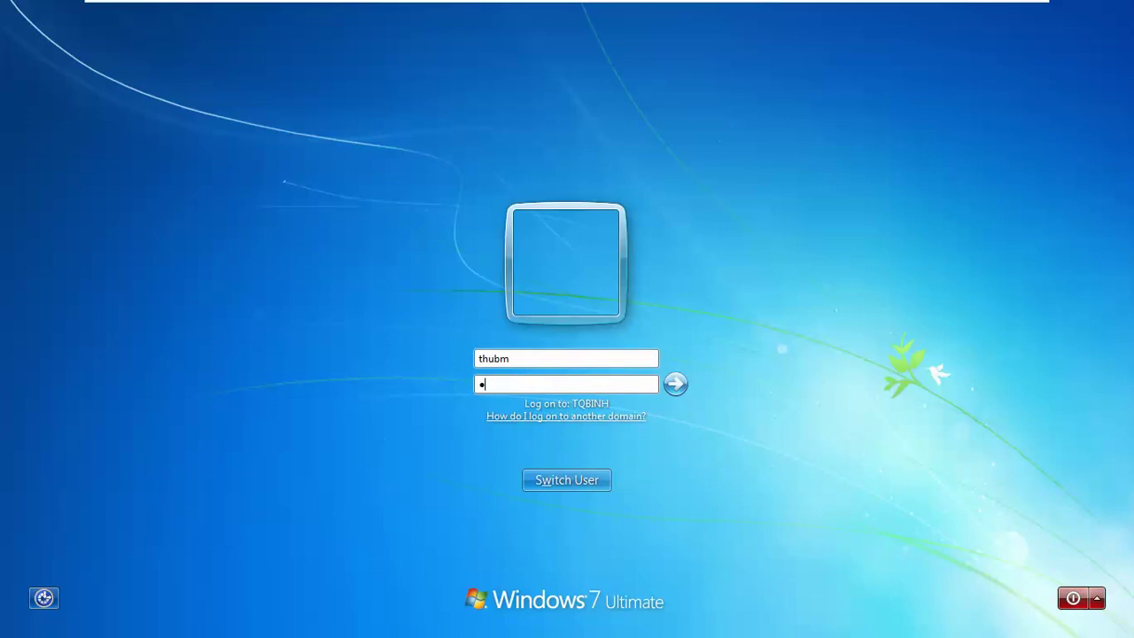
{"action": "key", "text": "Return"}
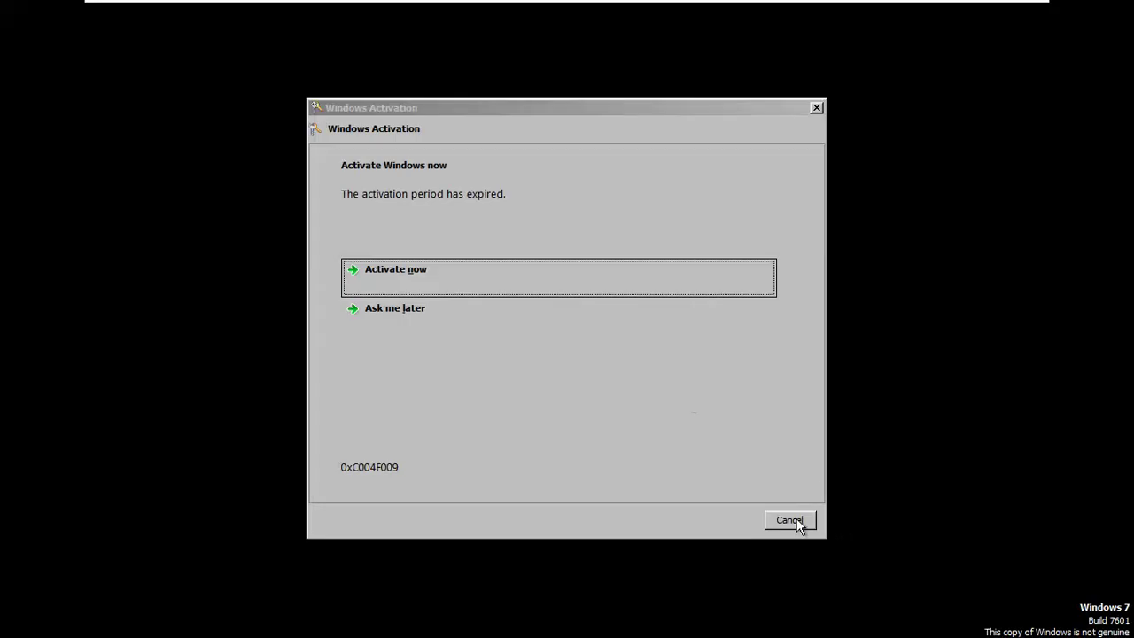
Step: Dismiss the activation notice, postpone the VMware Tools log-off, and launch Windows Explorer
{"action": "left_click", "coordinate": [797, 520]}
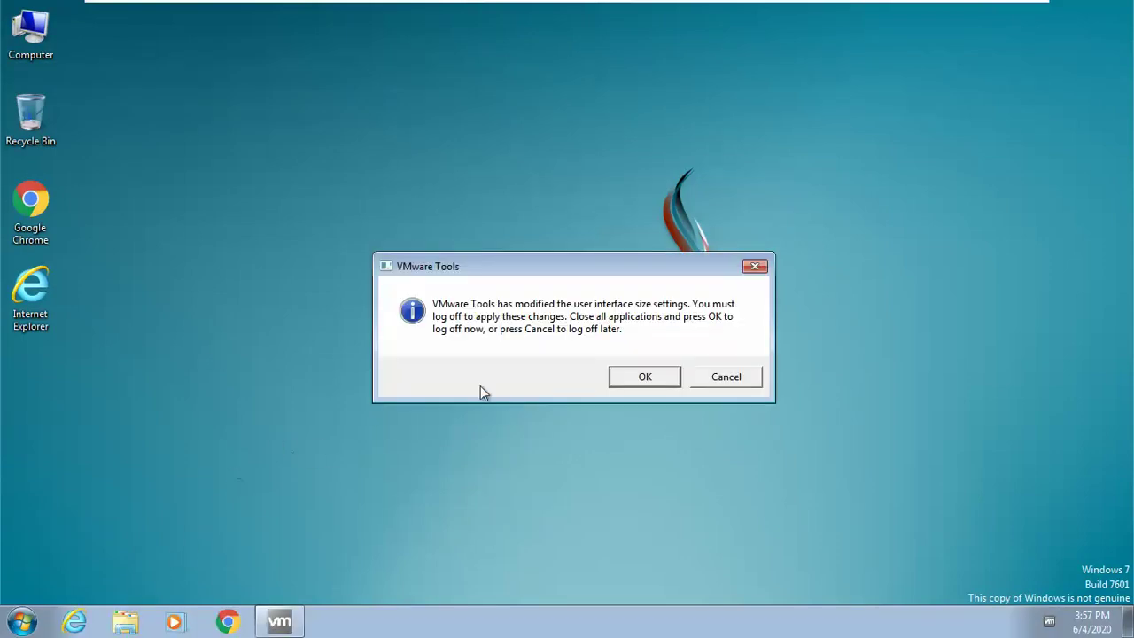
{"action": "left_click", "coordinate": [729, 381]}
{"action": "left_click", "coordinate": [124, 623]}
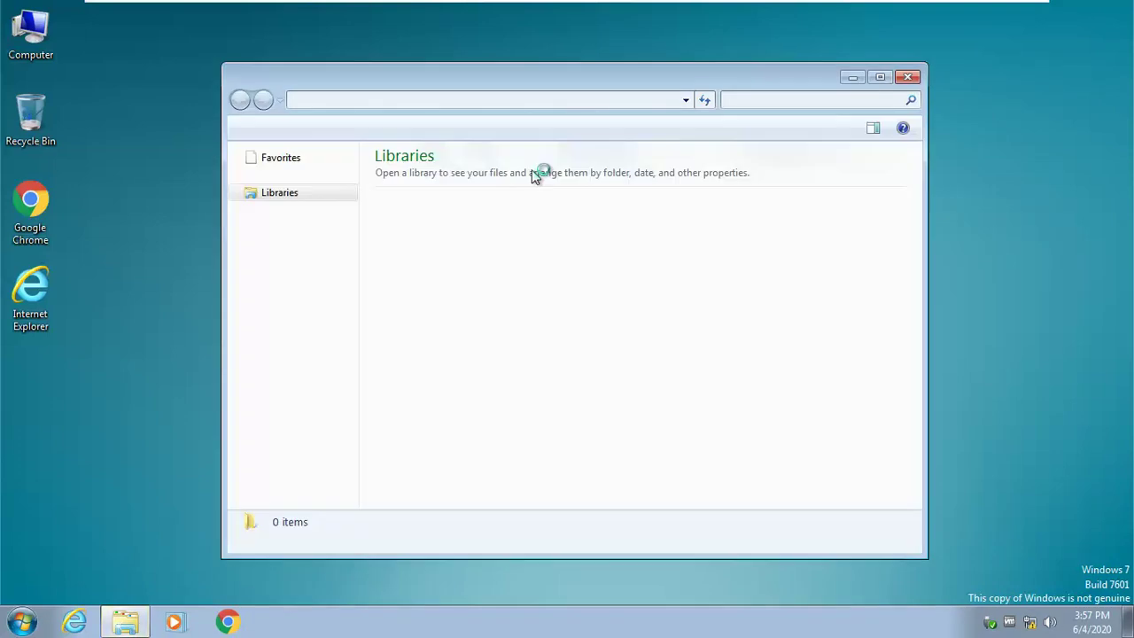
Step: Maximize Explorer on the Computer view and begin typing the srv1 nhansu path
{"action": "left_click", "coordinate": [880, 77]}
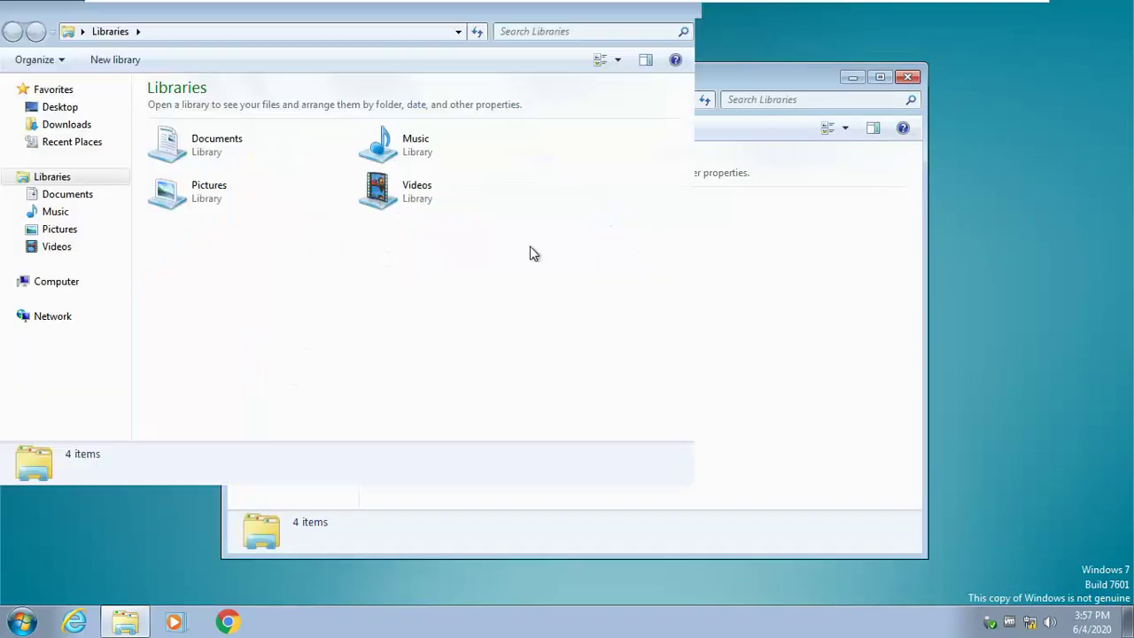
{"action": "left_click", "coordinate": [108, 281]}
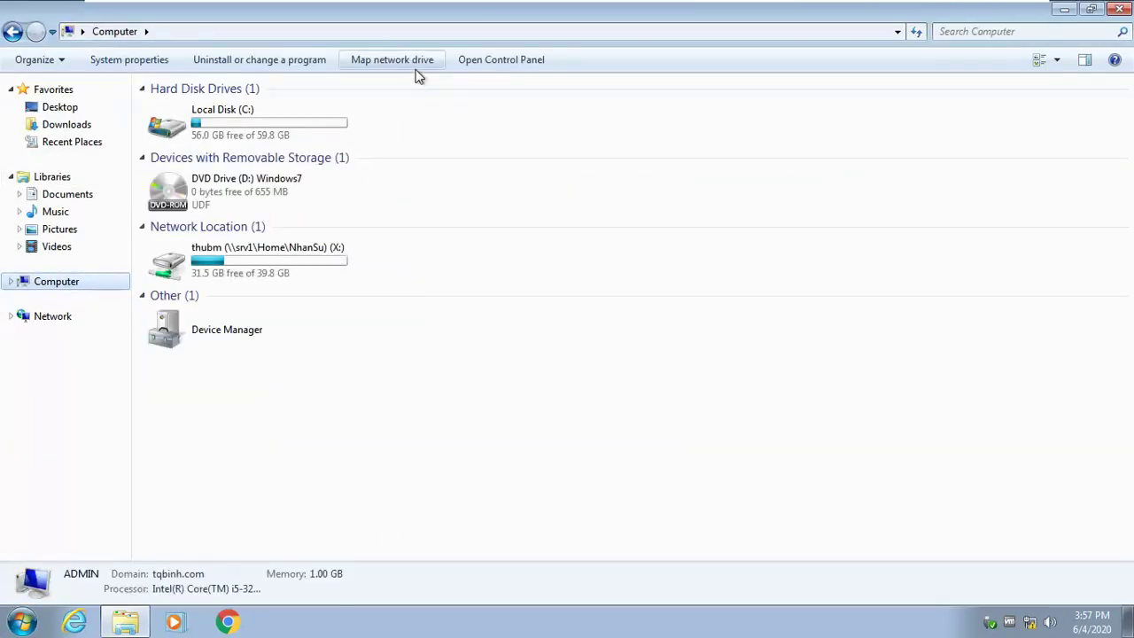
{"action": "left_click", "coordinate": [462, 31]}
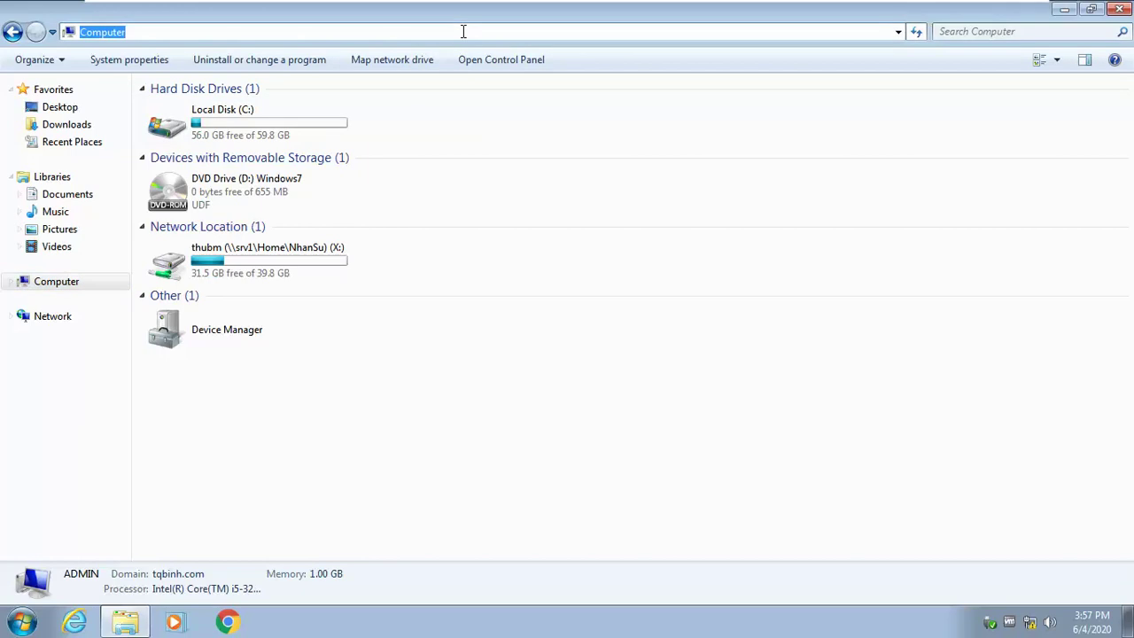
{"action": "type", "text": "\\srv1\\nhansu\\public"}
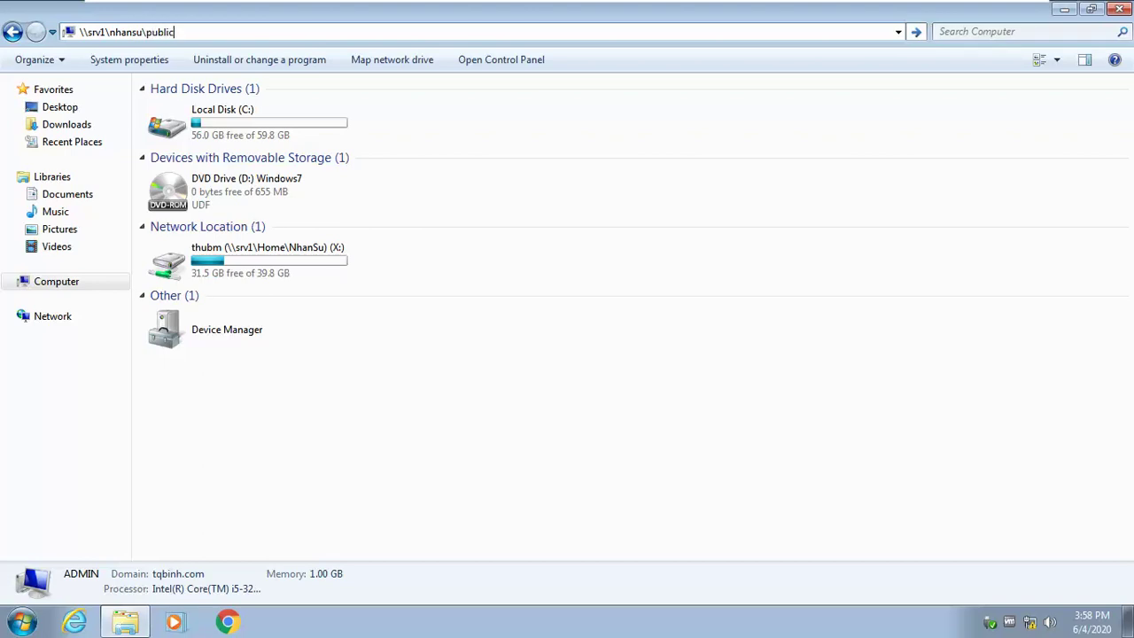
Step: Correct the path to \\srv1\home\nhansu\public by inserting home\ and open it
{"action": "key", "text": "Return"}
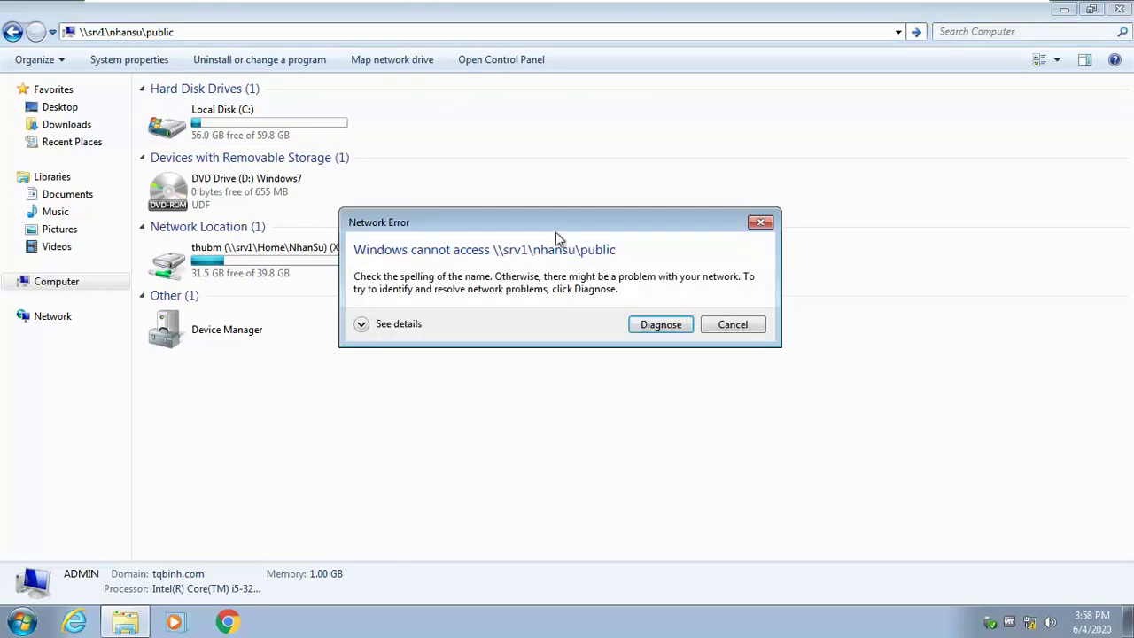
{"action": "left_click", "coordinate": [733, 326]}
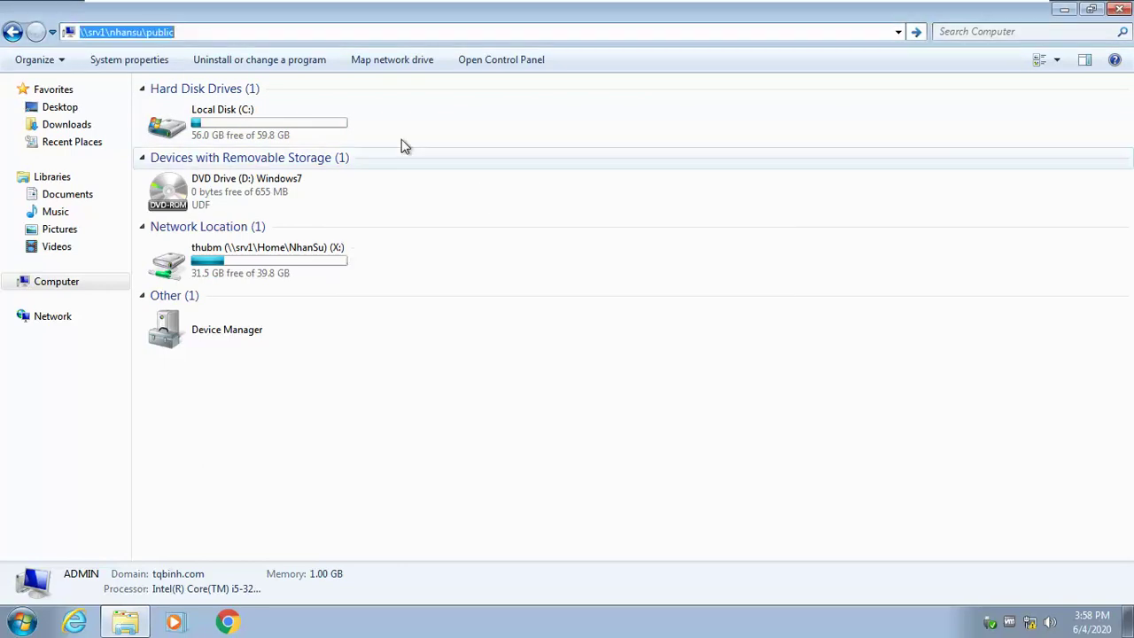
{"action": "left_click", "coordinate": [109, 32]}
{"action": "type", "text": "home\\"}
{"action": "key", "text": "Return"}
Step: Create a New folder in public, try deleting it, and cancel the Access Denied message
{"action": "right_click", "coordinate": [271, 280]}
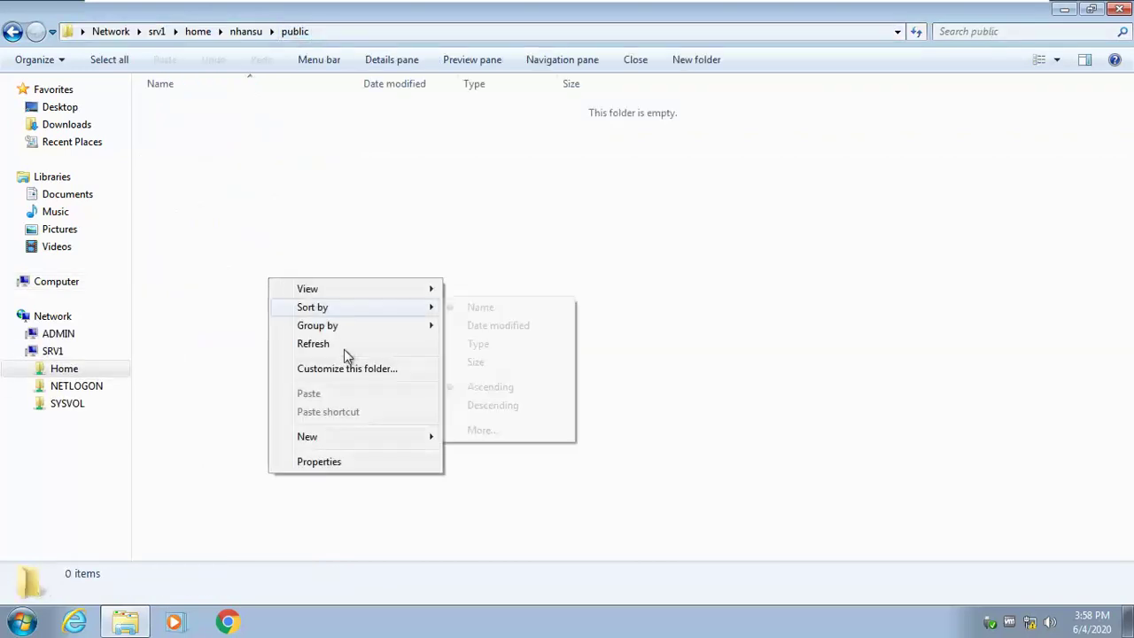
{"action": "mouse_move", "coordinate": [350, 439]}
{"action": "left_click", "coordinate": [468, 437]}
{"action": "left_click", "coordinate": [359, 294]}
{"action": "right_click", "coordinate": [263, 117]}
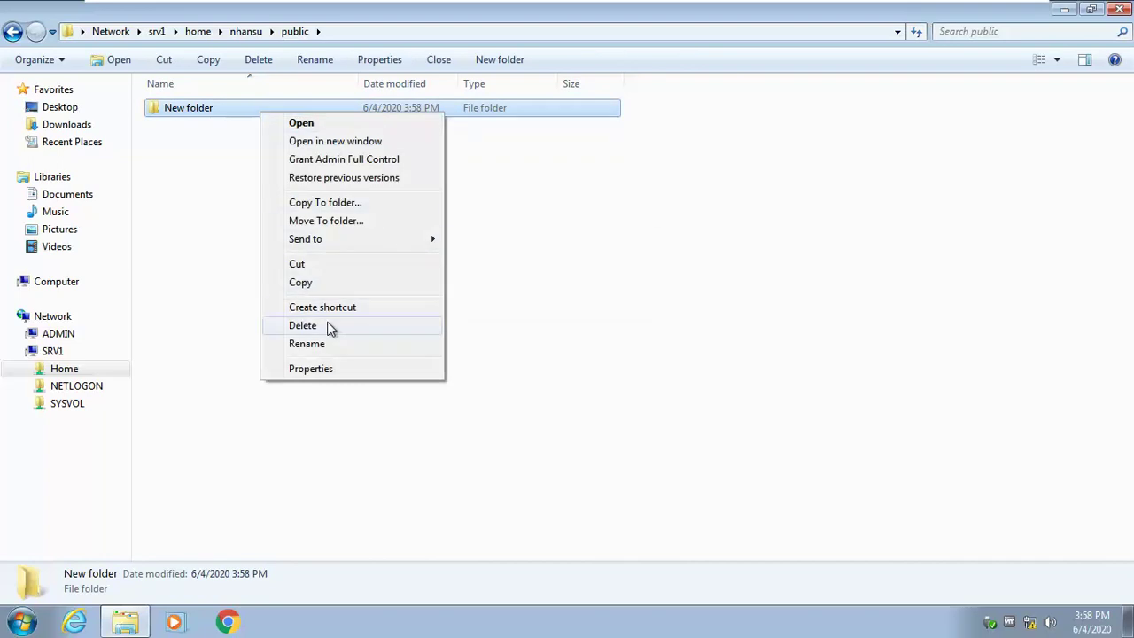
{"action": "left_click", "coordinate": [329, 325]}
{"action": "left_click", "coordinate": [640, 383]}
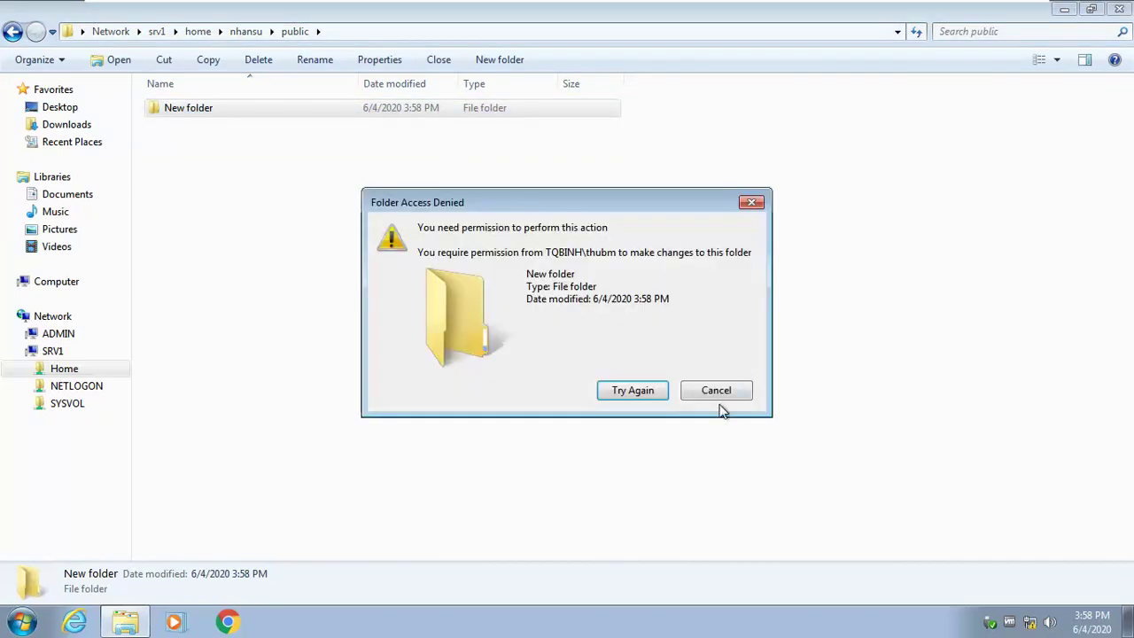
{"action": "left_click", "coordinate": [714, 388]}
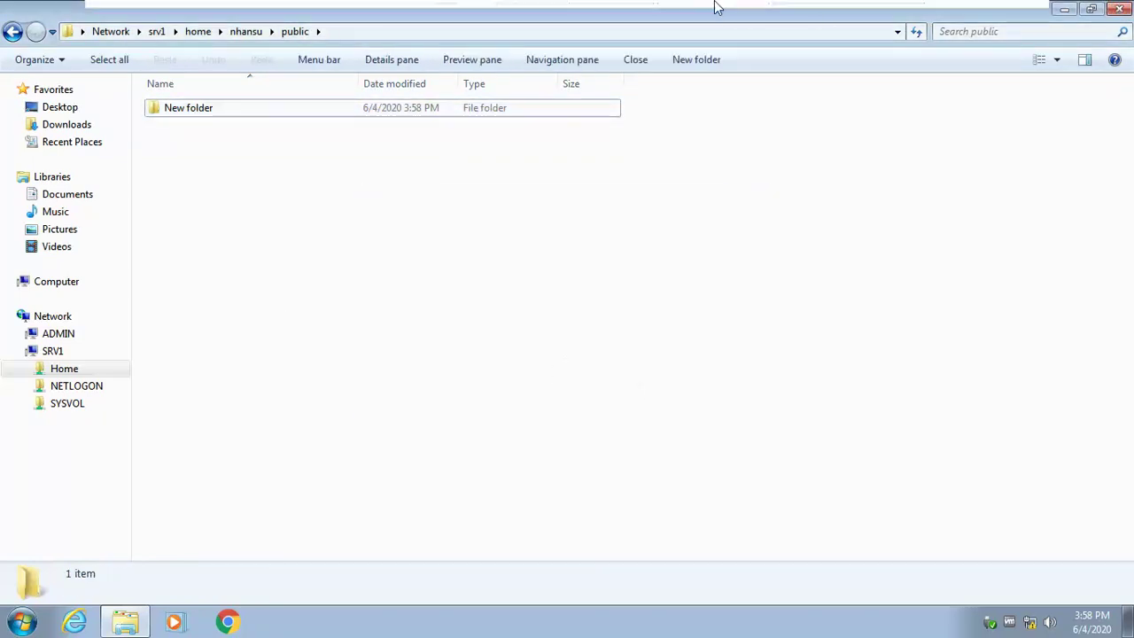
{"action": "mouse_move", "coordinate": [638, 10]}
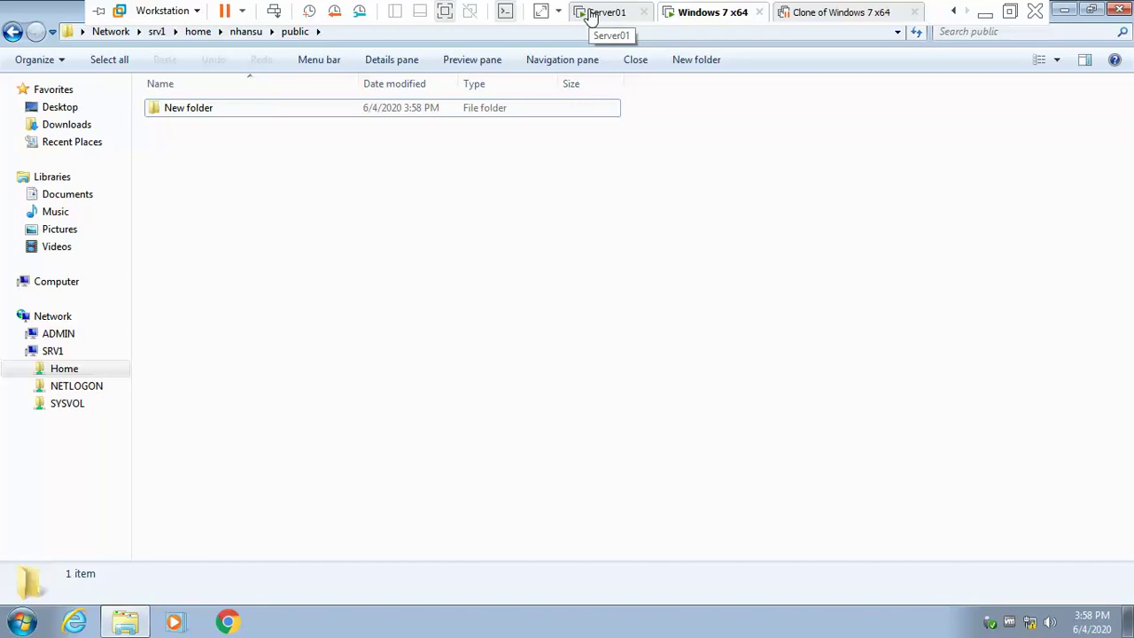
Step: Switch to the Server01 VM, glancing at the host's whiteboard photo before returning
{"action": "left_click", "coordinate": [592, 16]}
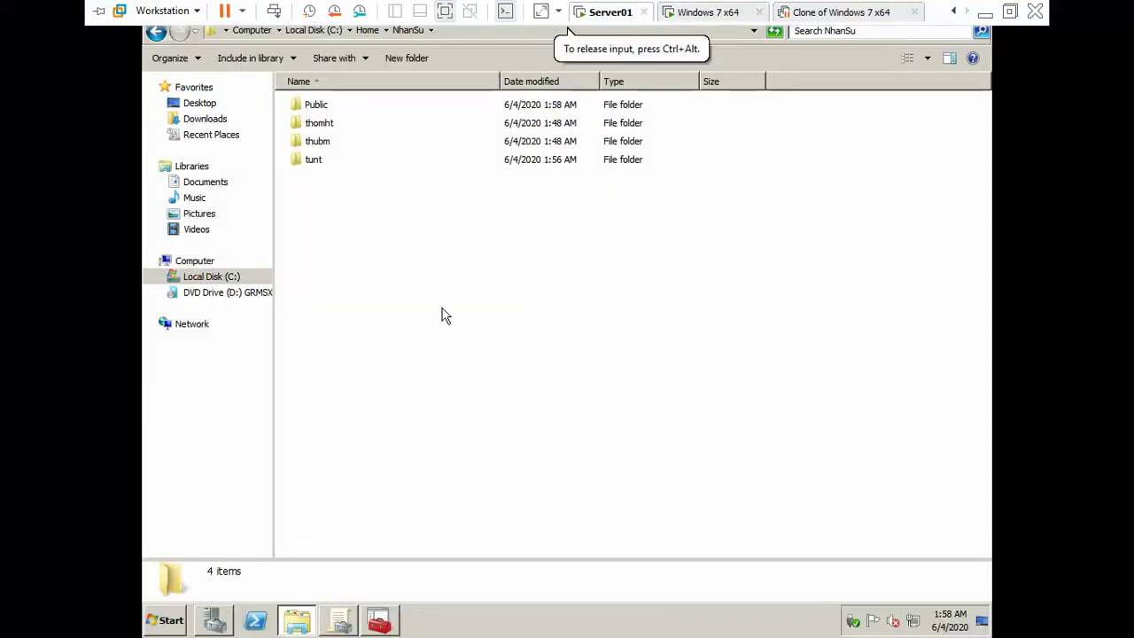
{"action": "key", "text": "alt+Tab"}
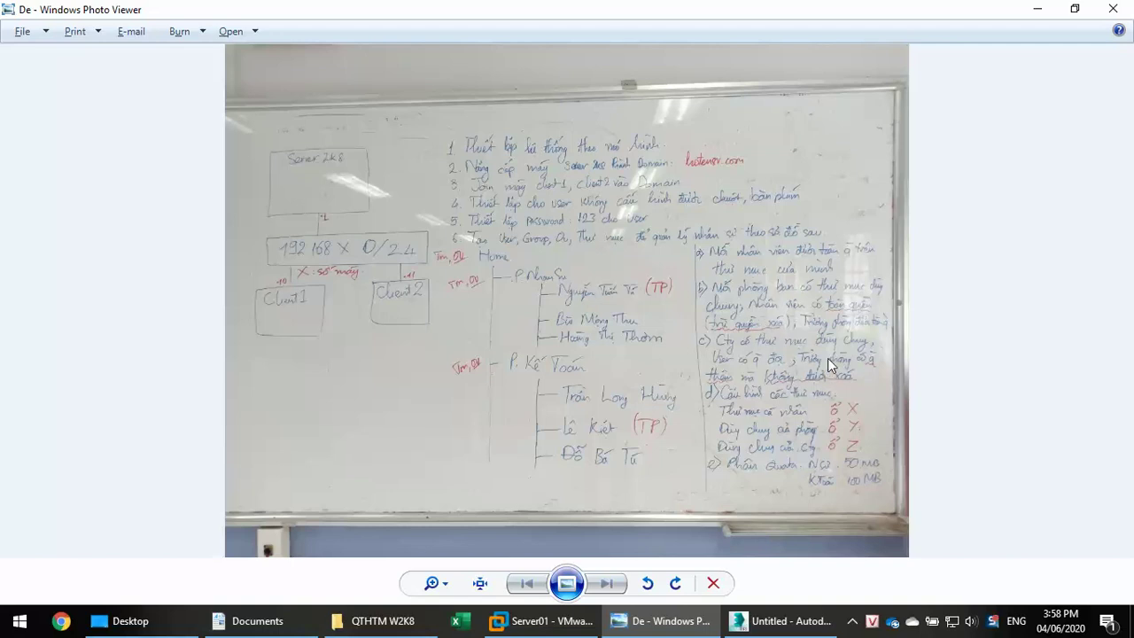
{"action": "key", "text": "alt+Tab"}
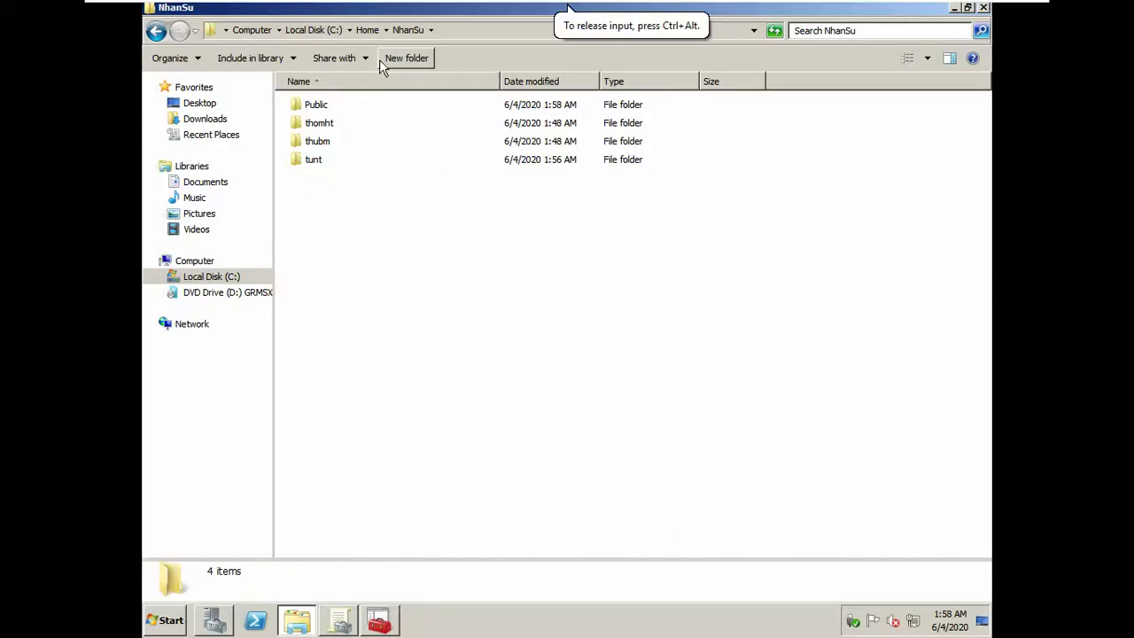
Step: Open editable Advanced Security Settings for the C:\Home\Public folder
{"action": "left_click", "coordinate": [369, 31]}
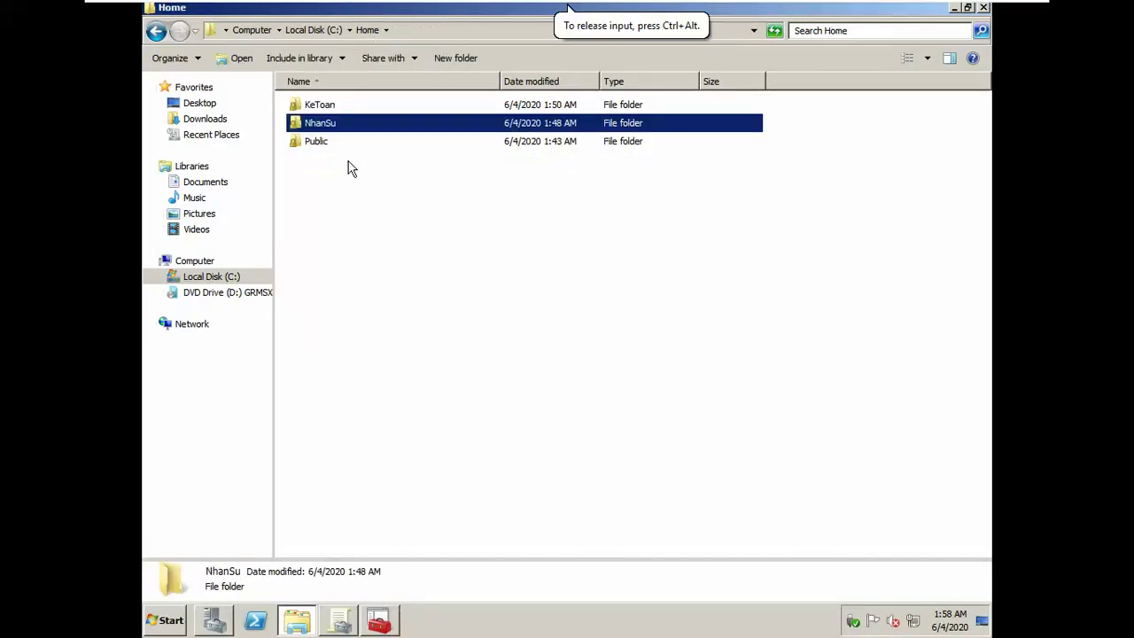
{"action": "right_click", "coordinate": [311, 144]}
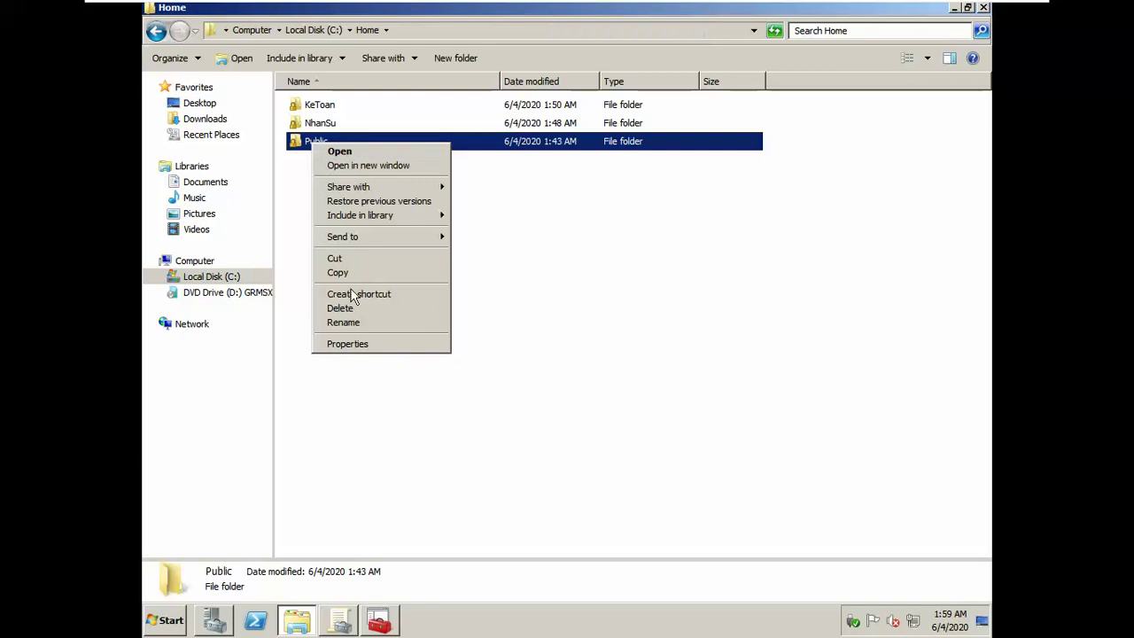
{"action": "left_click", "coordinate": [347, 345]}
{"action": "left_click", "coordinate": [420, 176]}
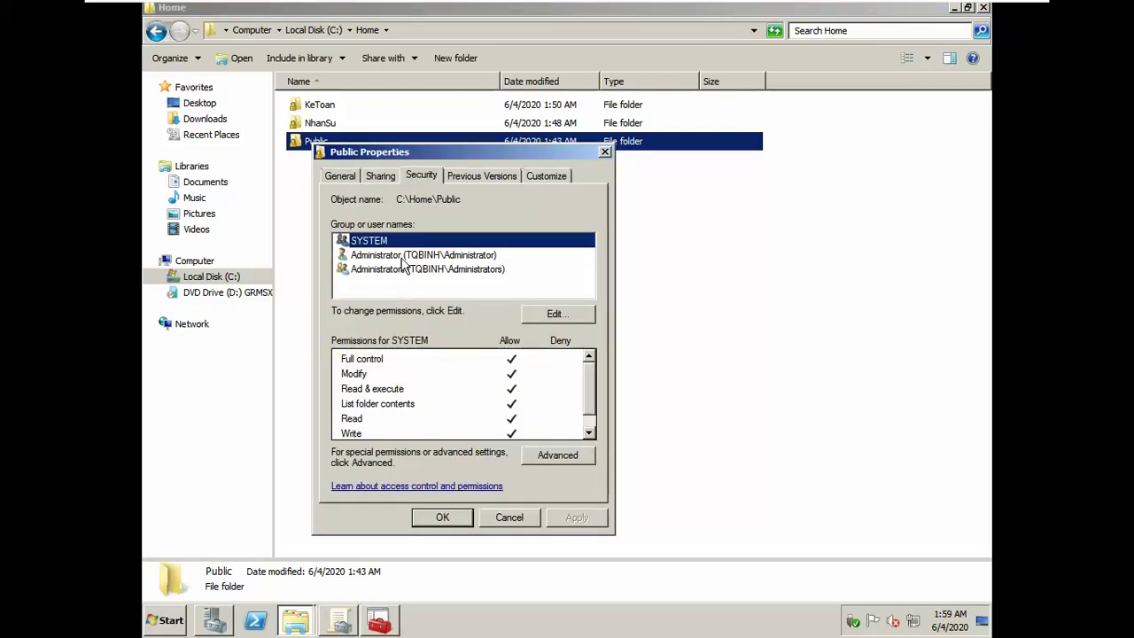
{"action": "left_click", "coordinate": [556, 462]}
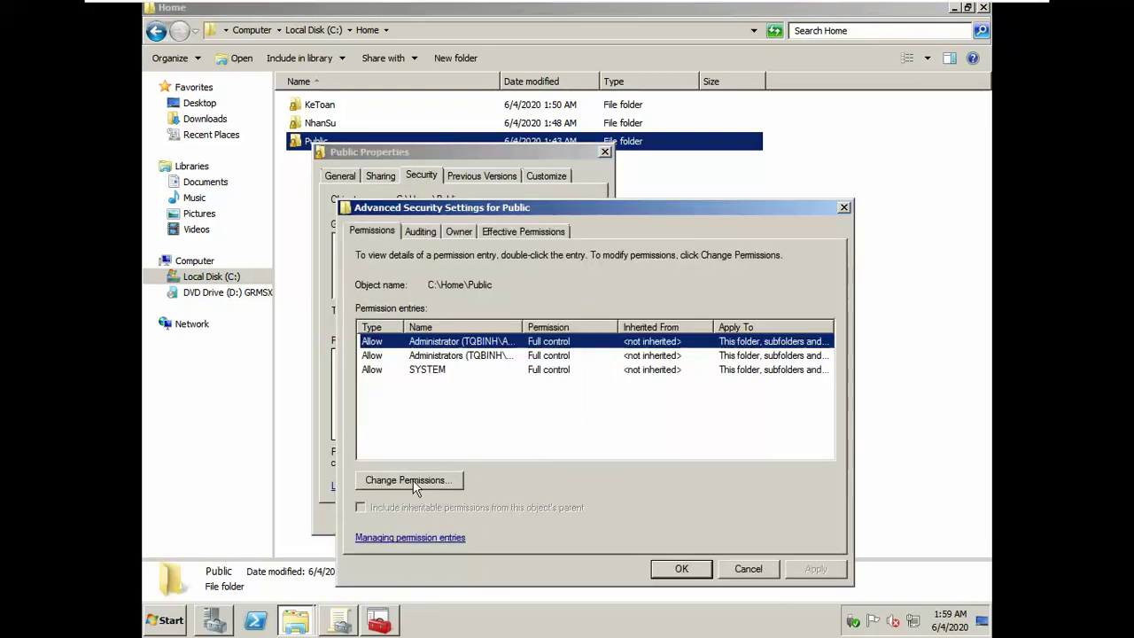
{"action": "left_click", "coordinate": [415, 481]}
Step: Add a GTruongPhong Allow entry without Delete or Delete subfolders and files, and apply it
{"action": "left_click", "coordinate": [425, 459]}
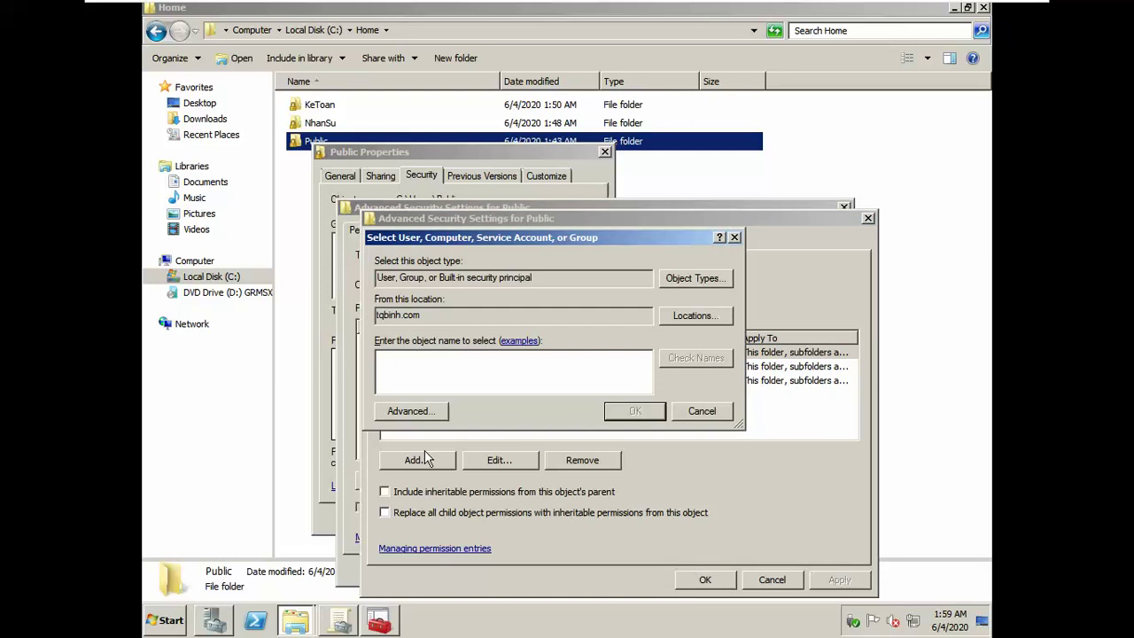
{"action": "type", "text": "GTruongPhong"}
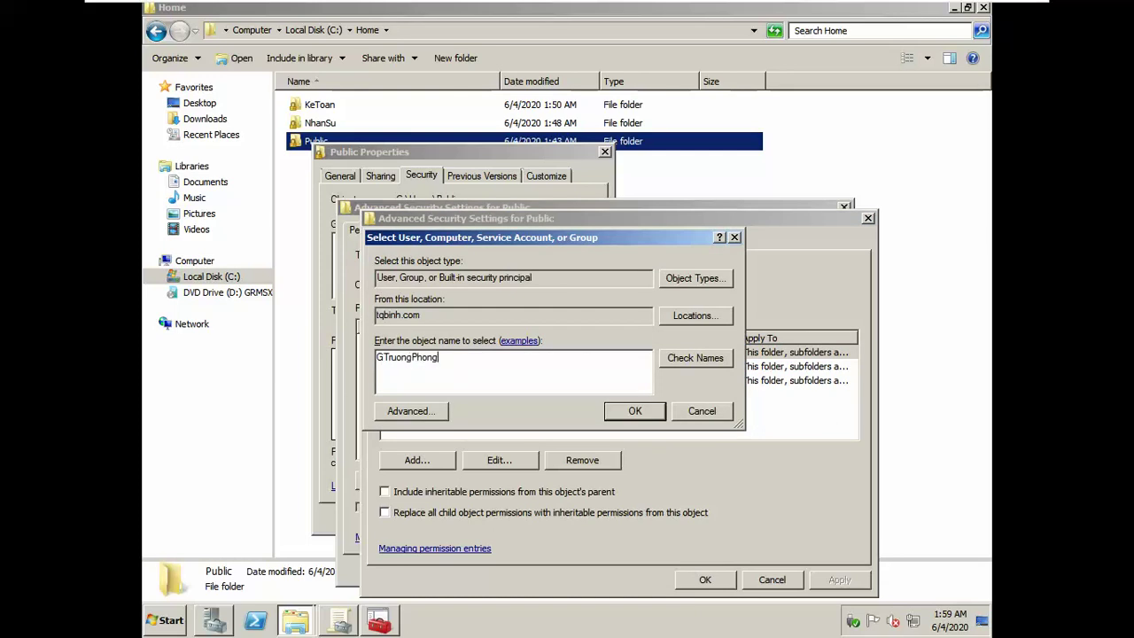
{"action": "key", "text": "ctrl+k"}
{"action": "left_click", "coordinate": [620, 418]}
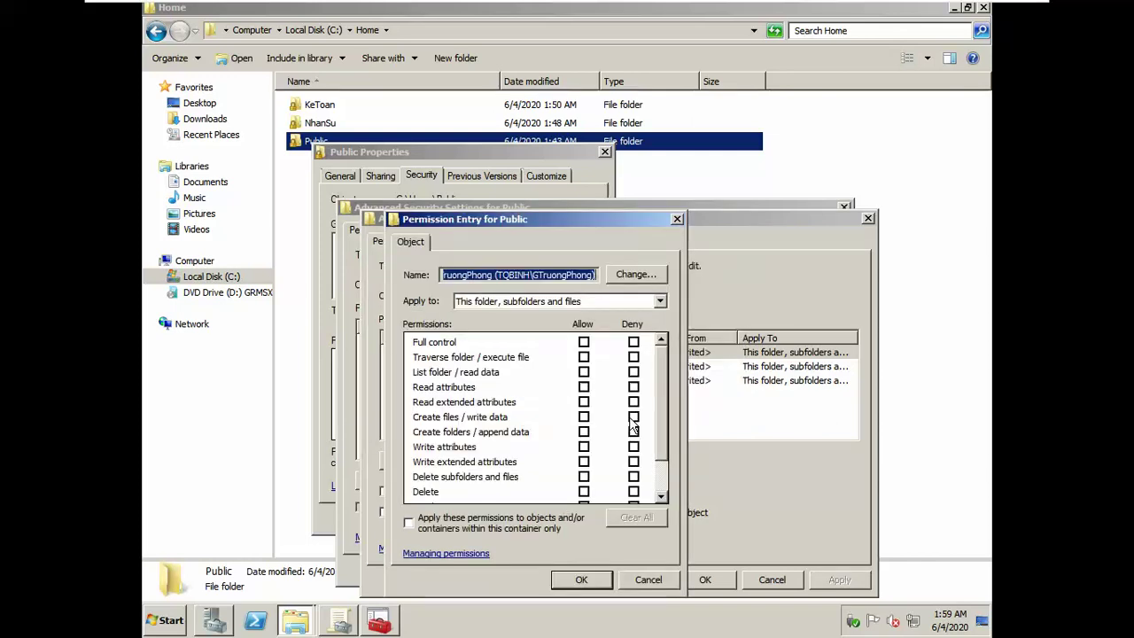
{"action": "left_click", "coordinate": [584, 476]}
{"action": "left_click", "coordinate": [584, 491]}
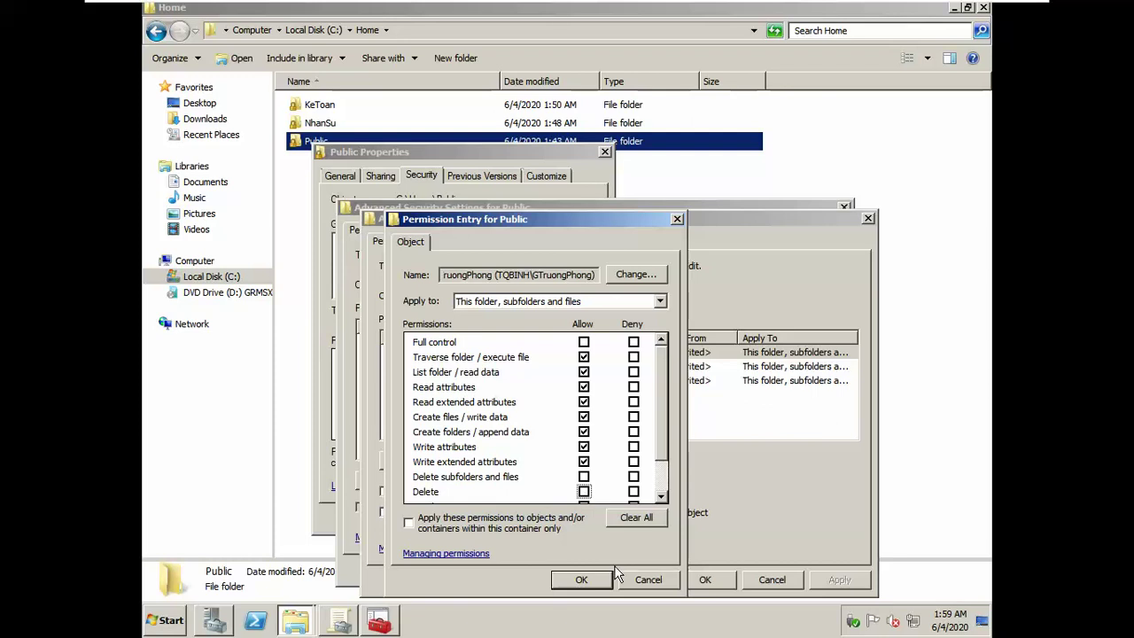
{"action": "left_click", "coordinate": [589, 578]}
{"action": "left_click", "coordinate": [841, 579]}
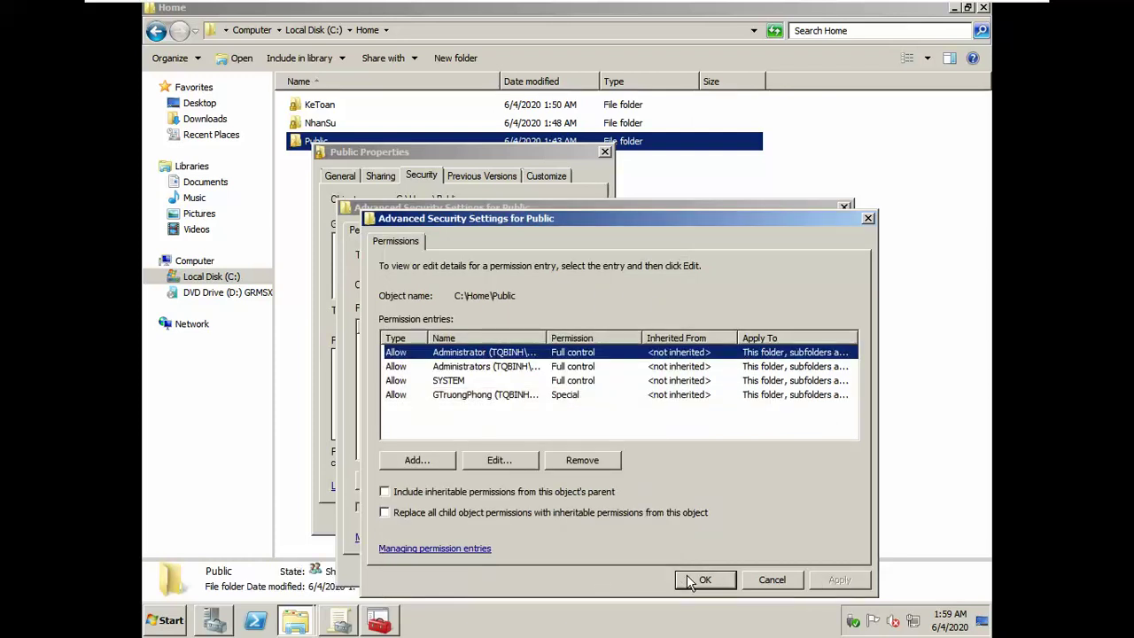
{"action": "left_click", "coordinate": [432, 458]}
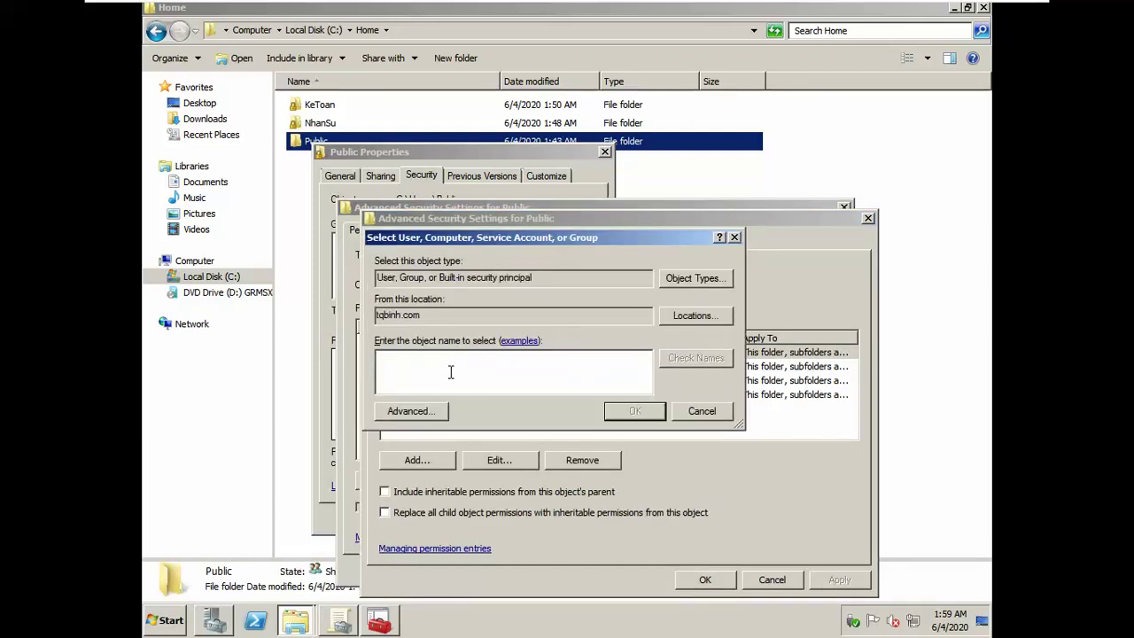
Step: Resolve GNhanVien, OK its empty entry unchanged, and close both Advanced Security Settings windows
{"action": "type", "text": "gnhanvien"}
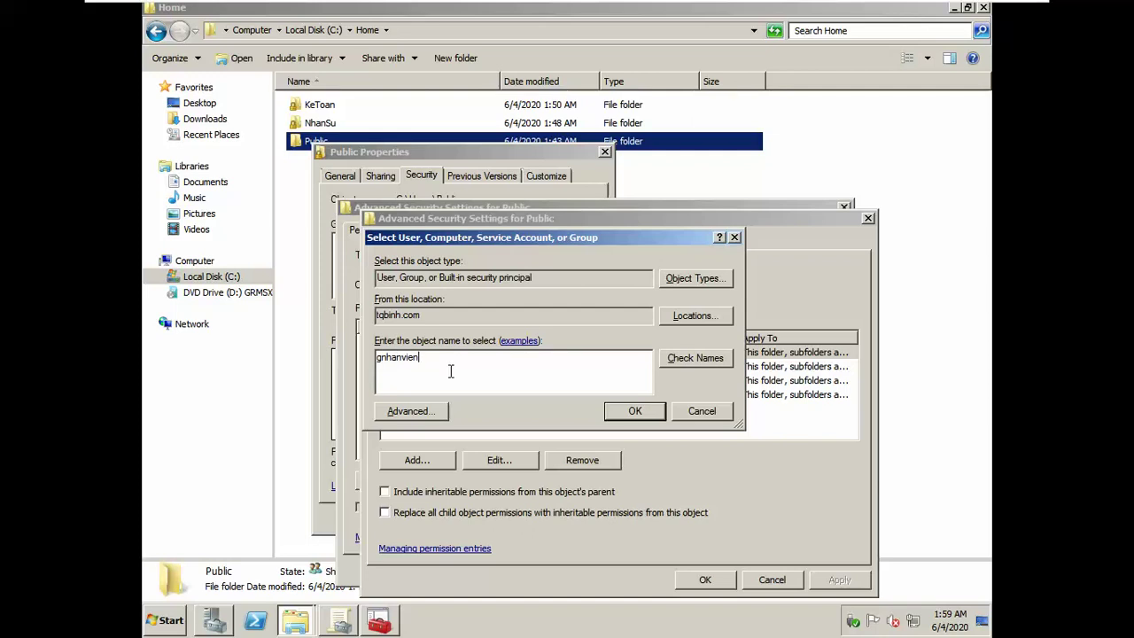
{"action": "key", "text": "ctrl+k"}
{"action": "left_click", "coordinate": [611, 415]}
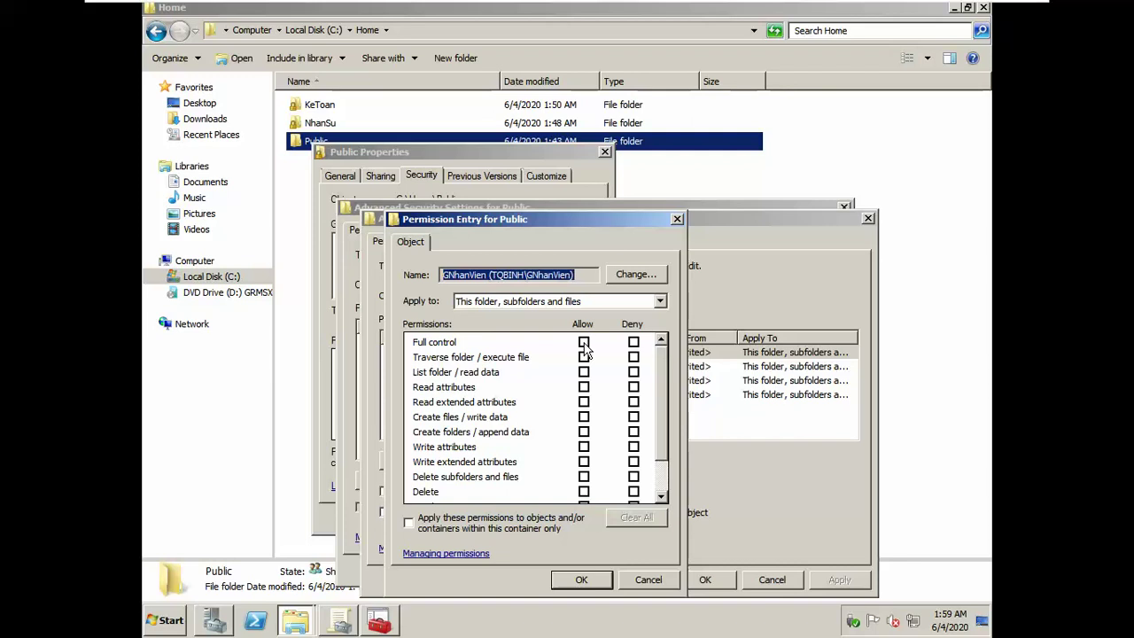
{"action": "left_click", "coordinate": [596, 579]}
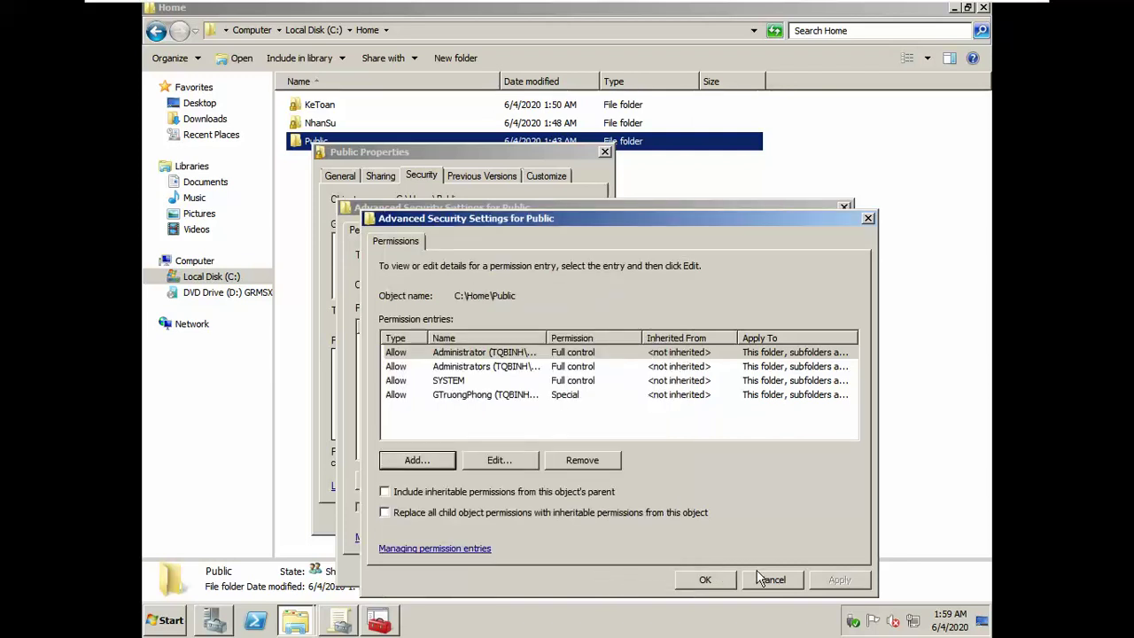
{"action": "left_click", "coordinate": [760, 579]}
{"action": "left_click", "coordinate": [684, 570]}
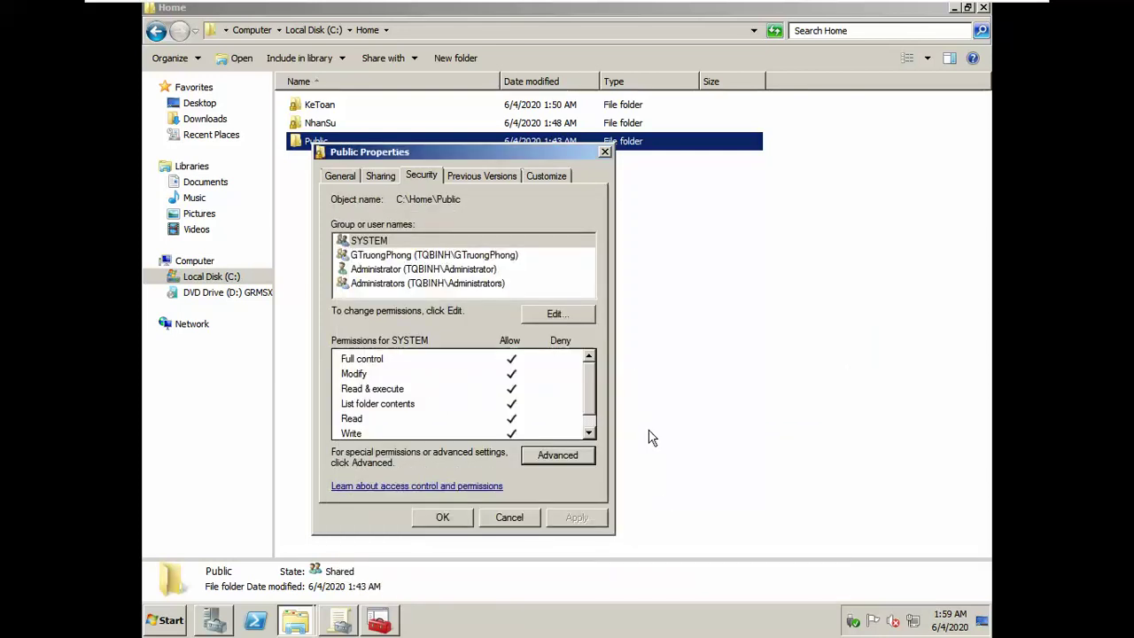
Step: Add the GNhanVien group to Public's permissions with default Read & execute, List folder contents and Read
{"action": "left_click", "coordinate": [553, 314]}
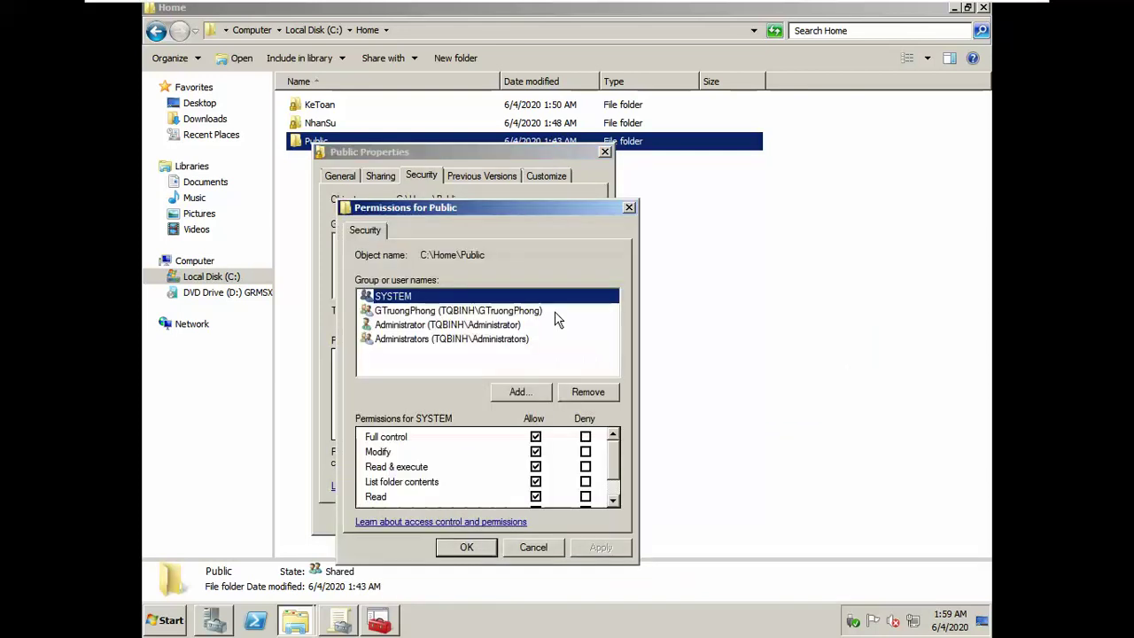
{"action": "left_click", "coordinate": [538, 392]}
{"action": "type", "text": "gnhanvien"}
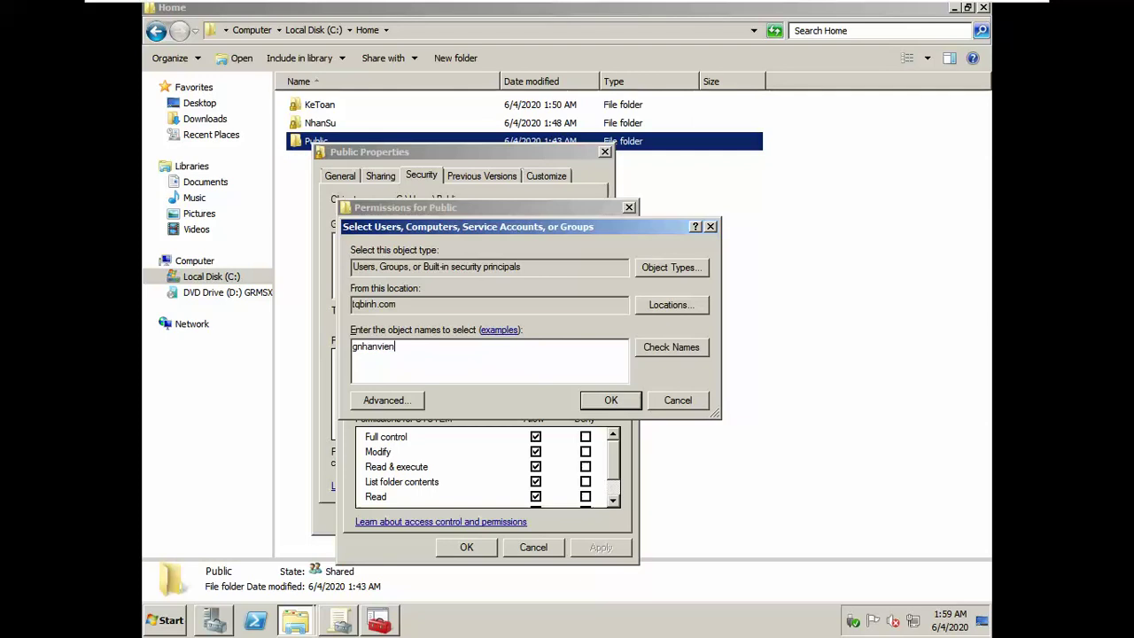
{"action": "key", "text": "ctrl+k"}
{"action": "left_click", "coordinate": [612, 400]}
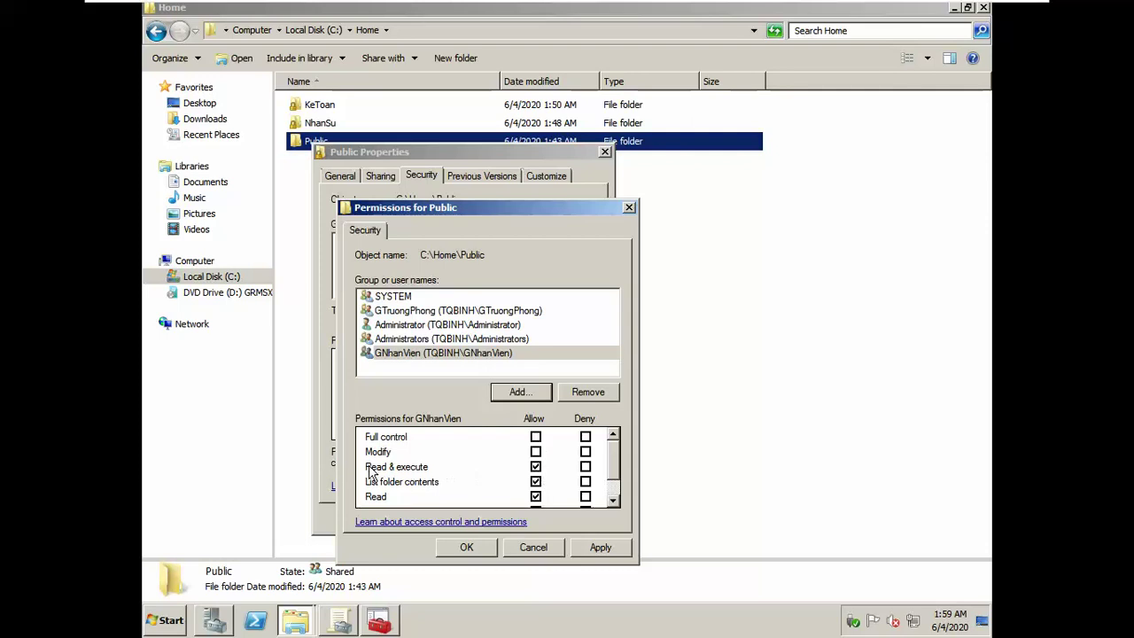
{"action": "left_click", "coordinate": [390, 487]}
{"action": "left_click", "coordinate": [388, 497]}
{"action": "scroll", "coordinate": [596, 483], "scroll_direction": "down", "scroll_amount": 1}
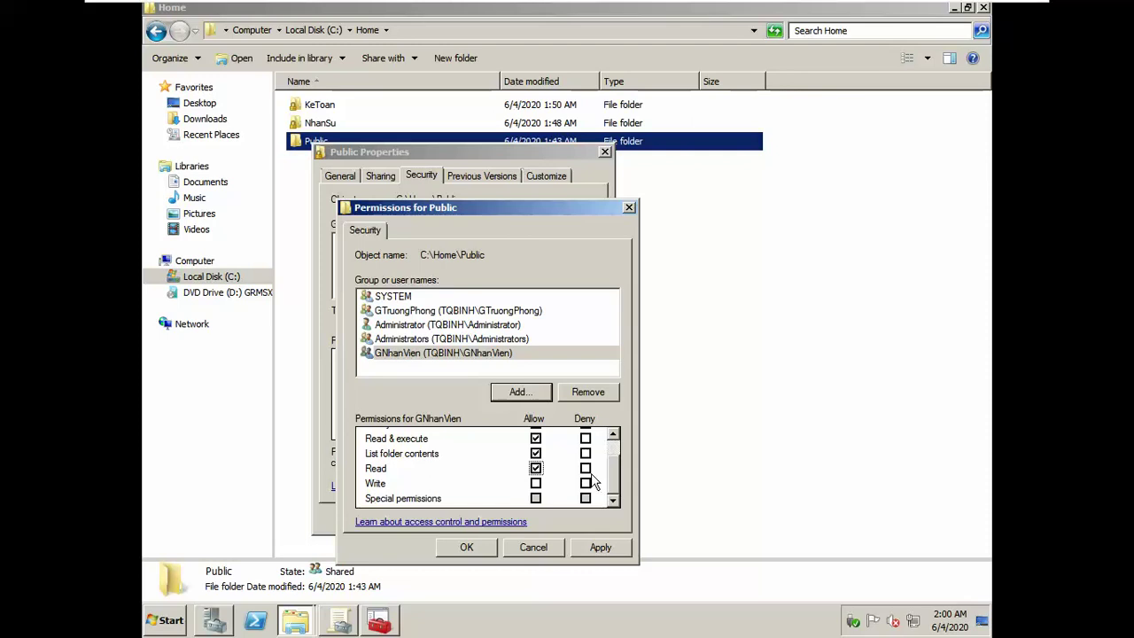
{"action": "left_click", "coordinate": [595, 547]}
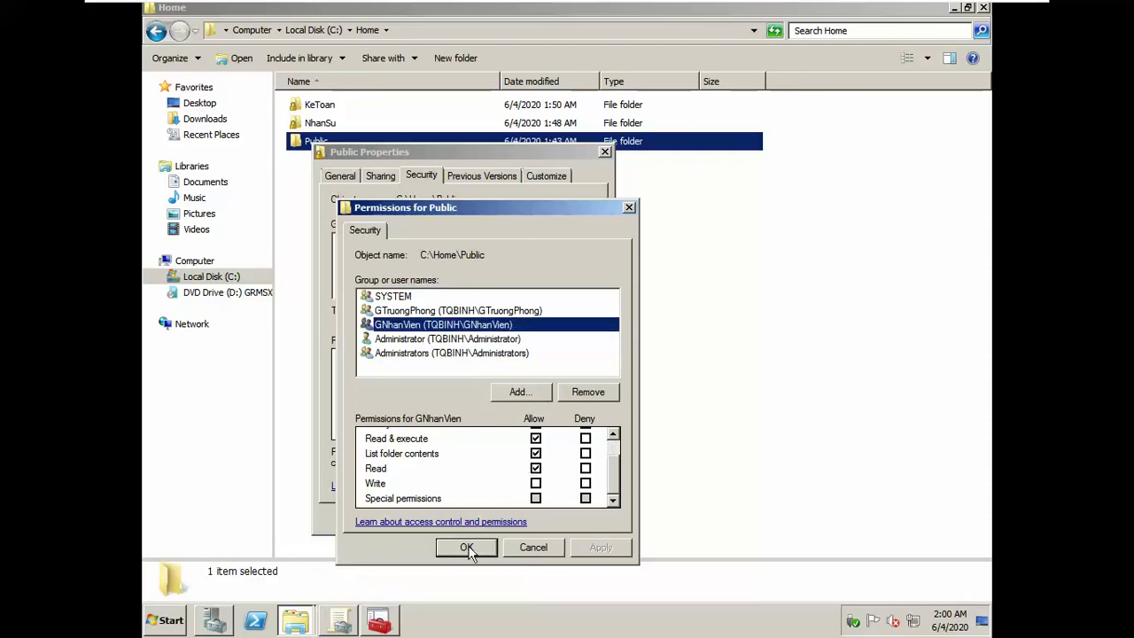
{"action": "left_click", "coordinate": [467, 550]}
{"action": "left_click", "coordinate": [540, 459]}
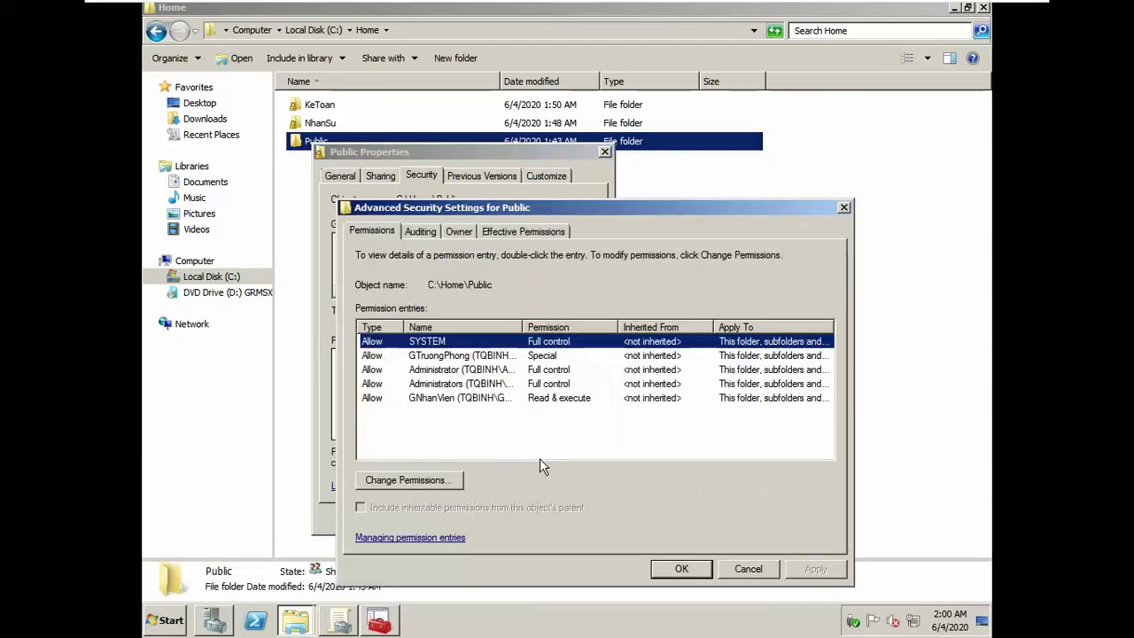
Step: Review GNhanVien's detailed permission entry in Public's advanced security settings
{"action": "left_click", "coordinate": [412, 480]}
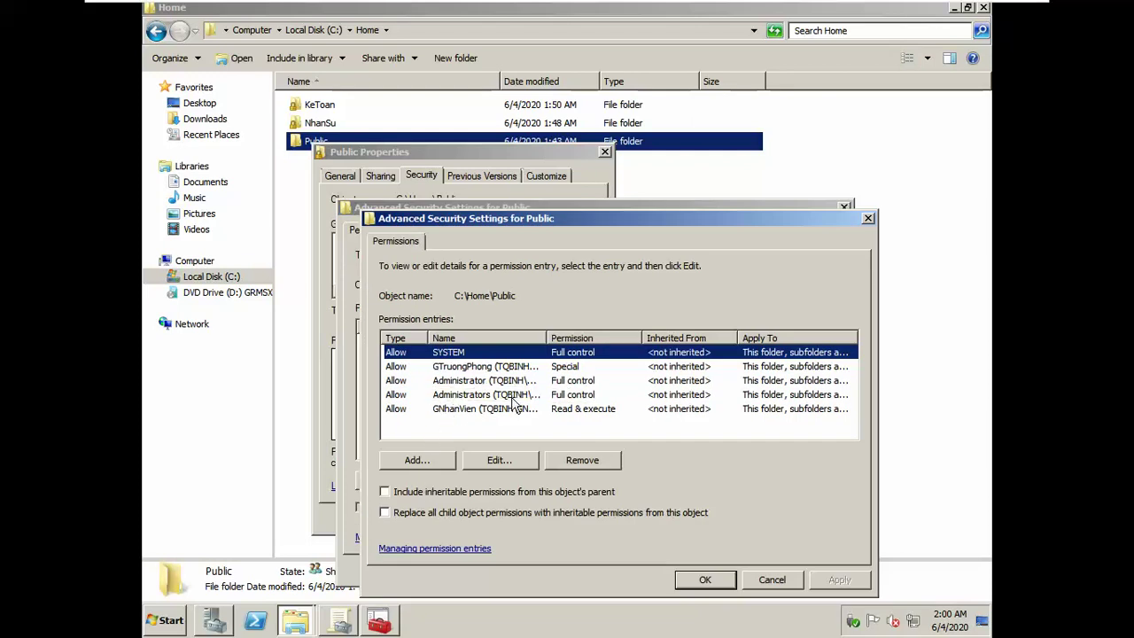
{"action": "left_click", "coordinate": [486, 409]}
{"action": "left_click", "coordinate": [499, 460]}
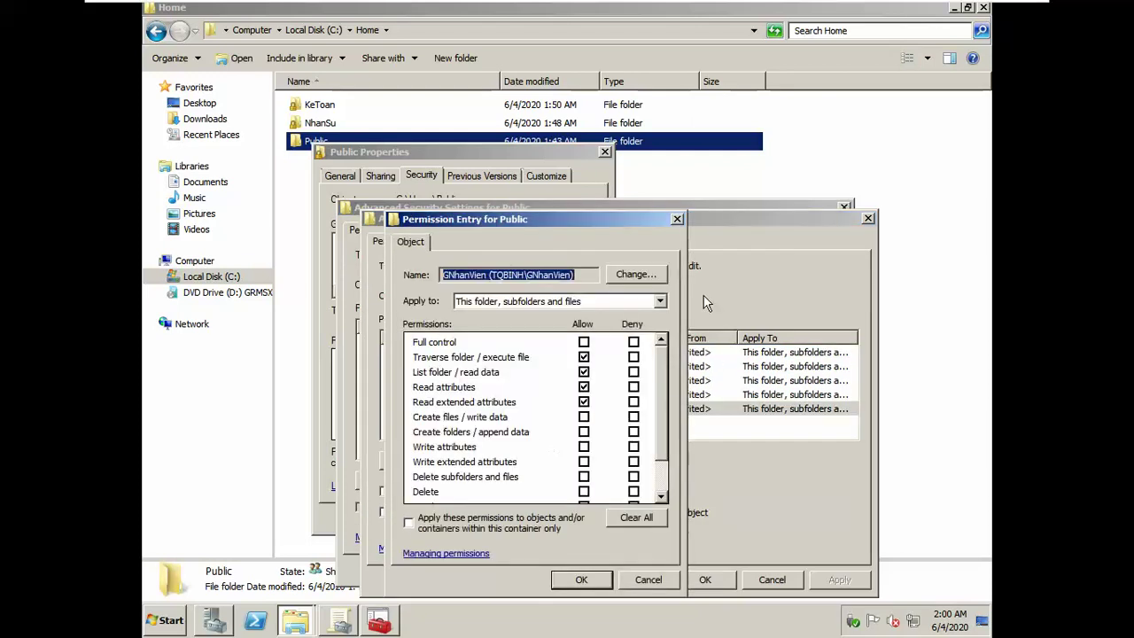
{"action": "left_click_drag", "start_coordinate": [641, 220], "coordinate": [646, 150]}
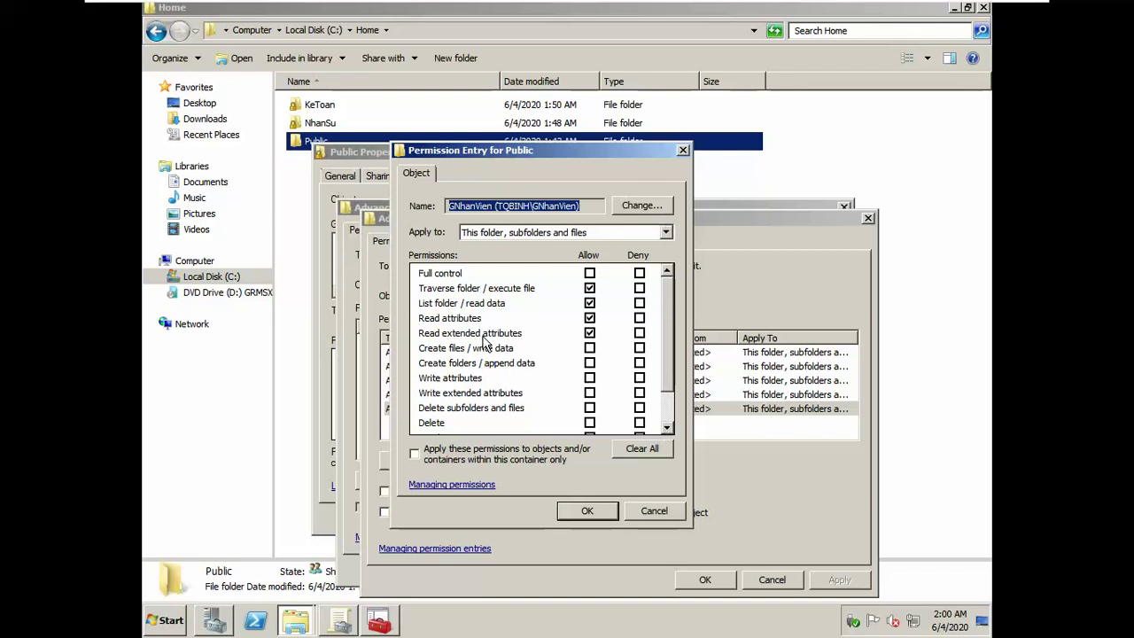
{"action": "scroll", "coordinate": [673, 336], "scroll_direction": "down", "scroll_amount": 1}
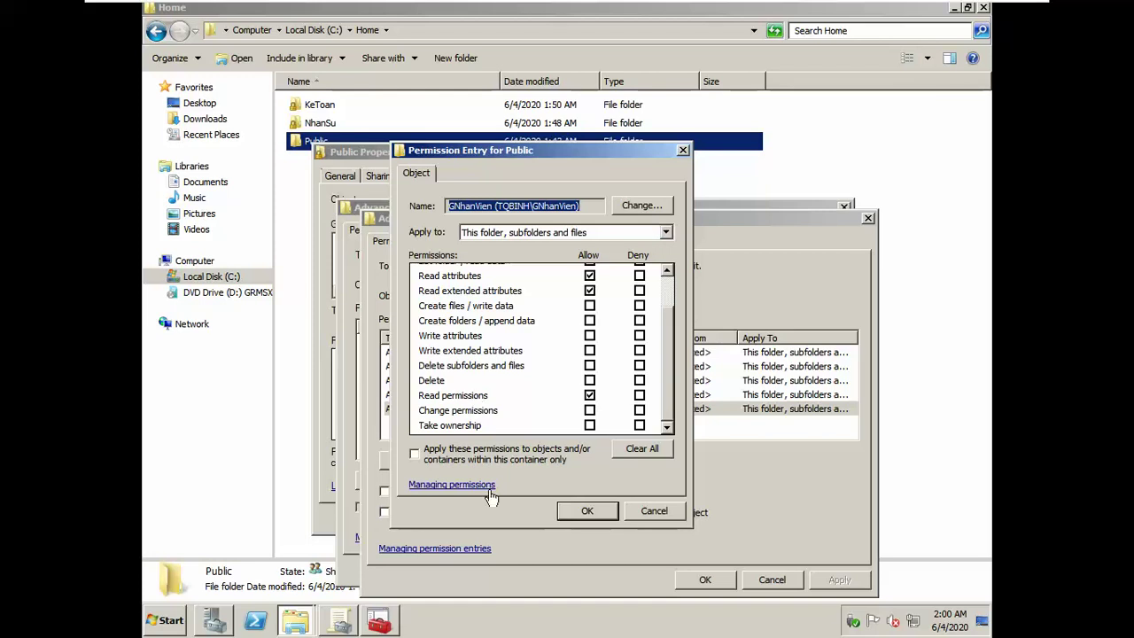
Step: Close all permission dialogs without changes and save Public's properties
{"action": "left_click", "coordinate": [587, 511]}
{"action": "left_click", "coordinate": [706, 577]}
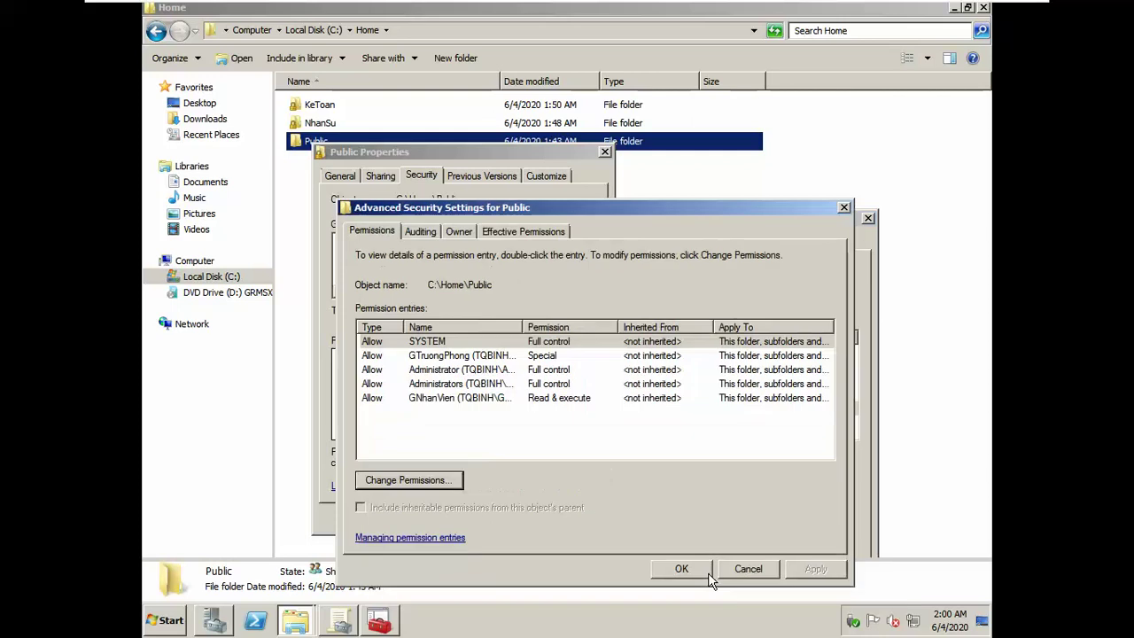
{"action": "left_click", "coordinate": [697, 572]}
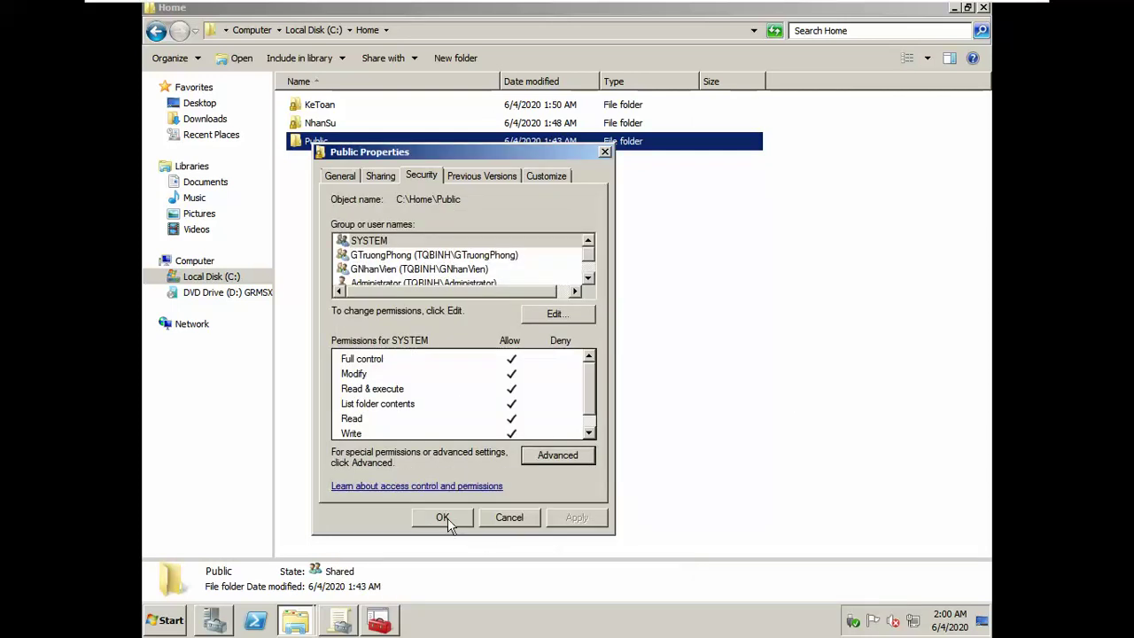
{"action": "left_click", "coordinate": [443, 517]}
{"action": "left_click", "coordinate": [461, 383]}
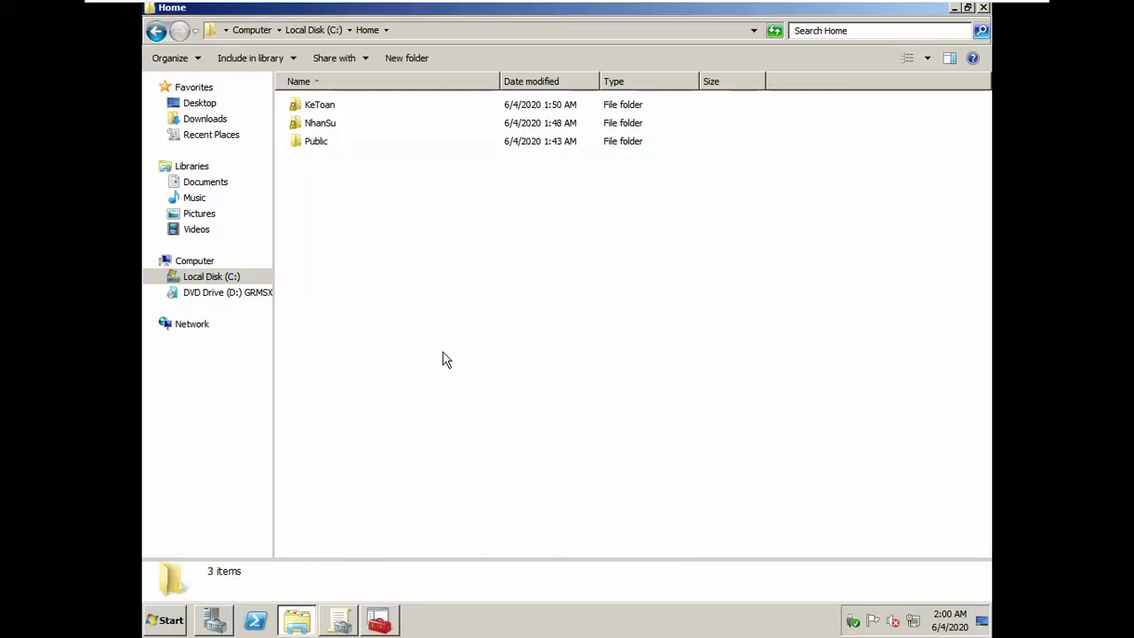
{"action": "left_click", "coordinate": [312, 144]}
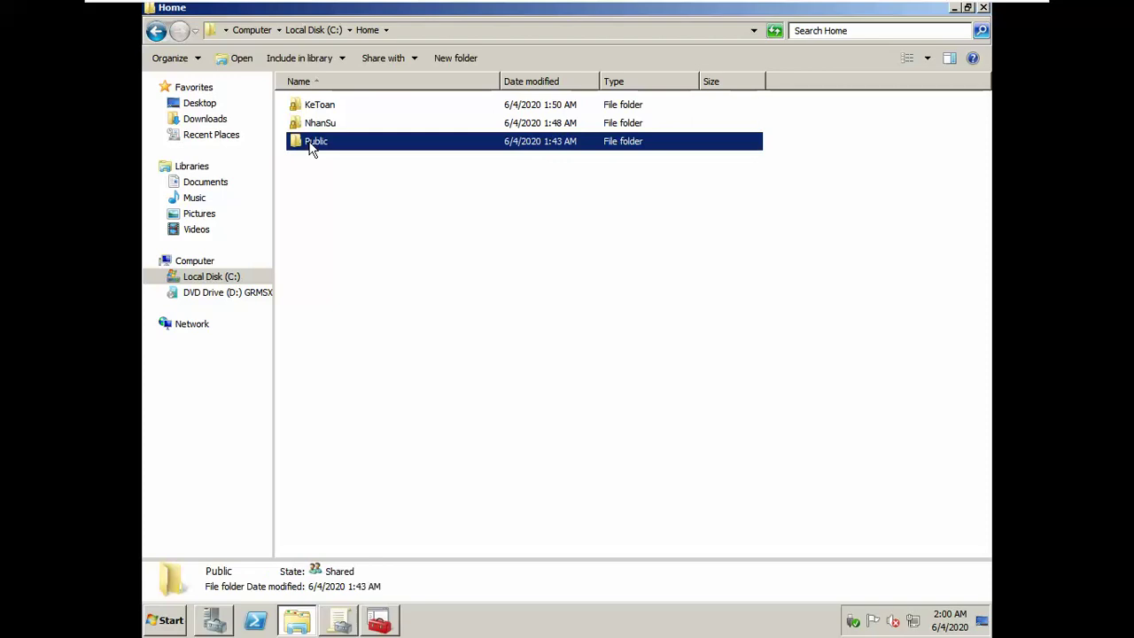
{"action": "left_click", "coordinate": [552, 7]}
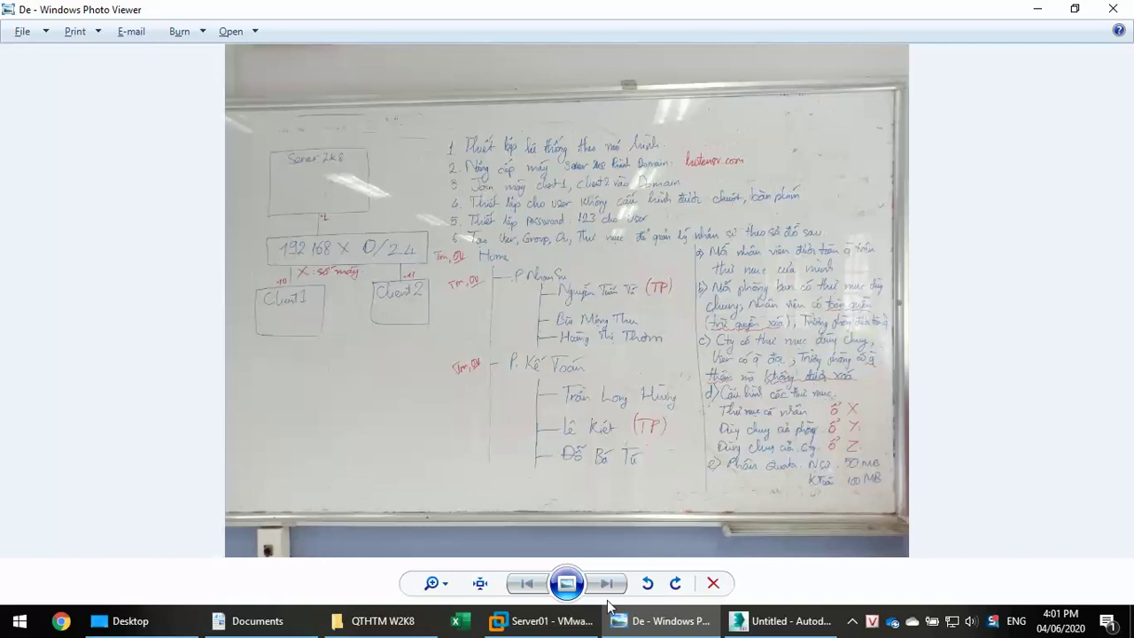
{"action": "left_click", "coordinate": [542, 620]}
{"action": "left_click", "coordinate": [565, 330]}
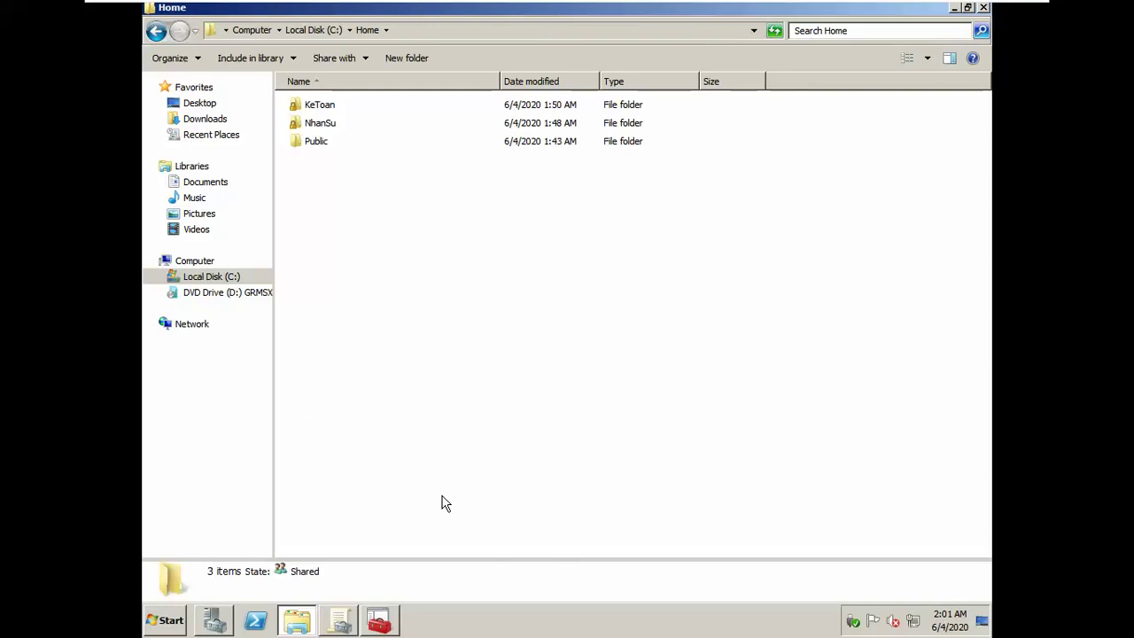
{"action": "left_click", "coordinate": [381, 628]}
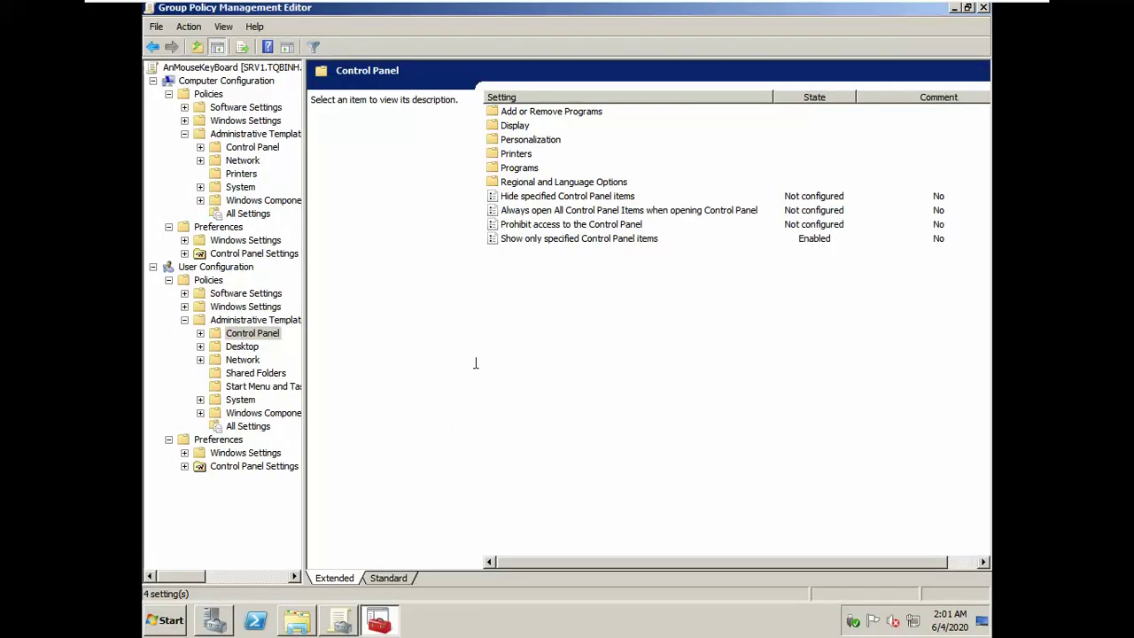
Step: Close the GPM Editor, Home folder, Server Manager and Group Policy Management windows
{"action": "left_click", "coordinate": [984, 8]}
{"action": "left_click", "coordinate": [984, 8]}
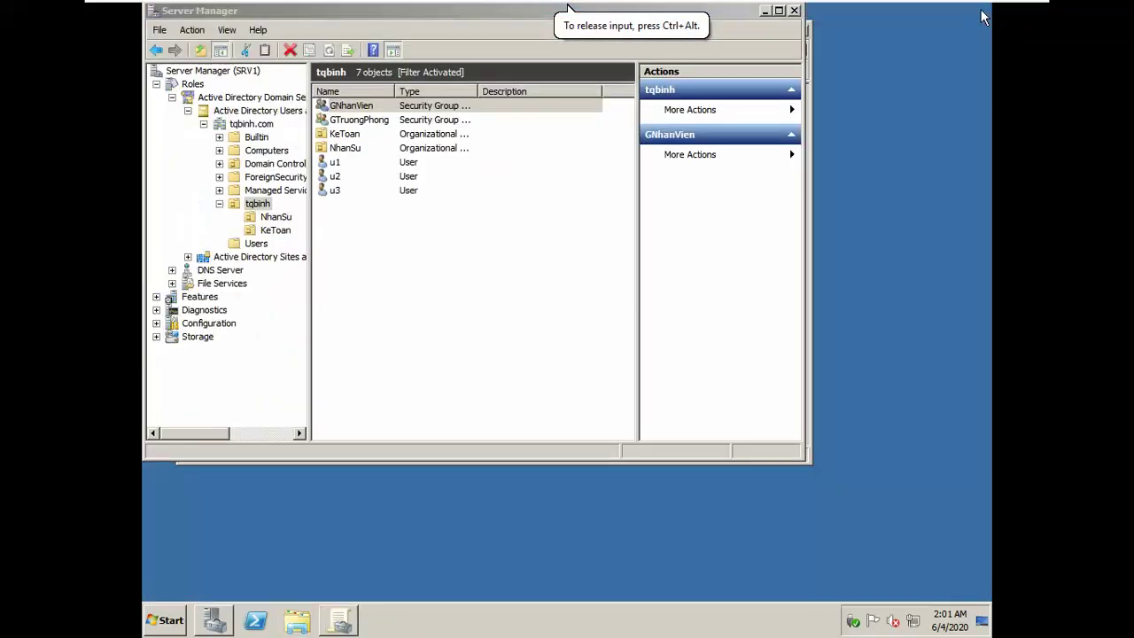
{"action": "left_click", "coordinate": [797, 11]}
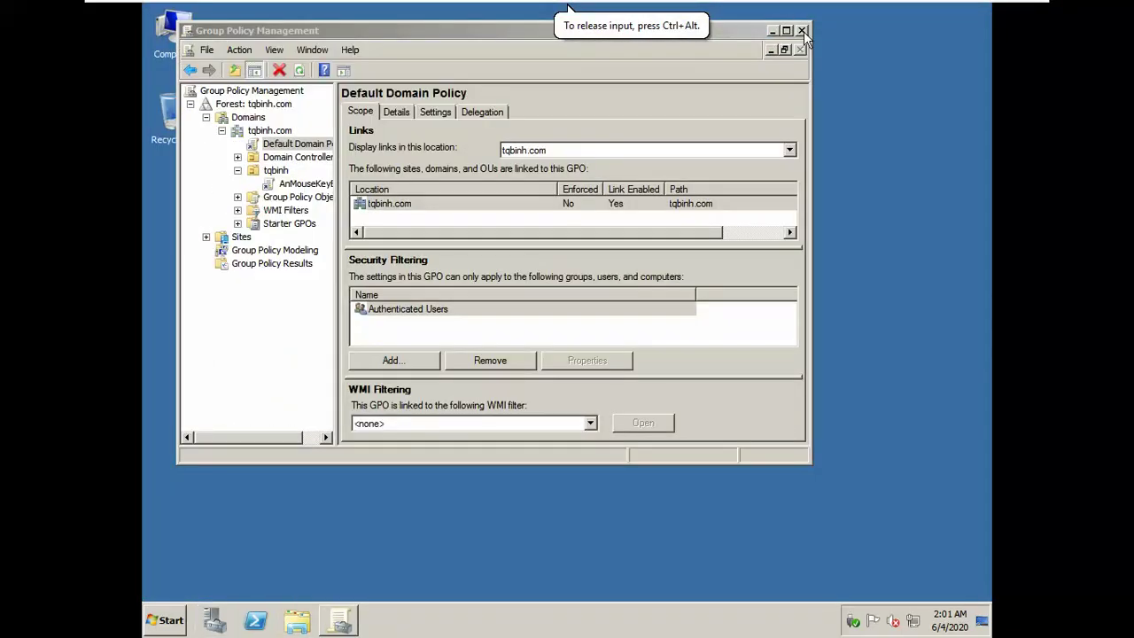
{"action": "left_click", "coordinate": [802, 31]}
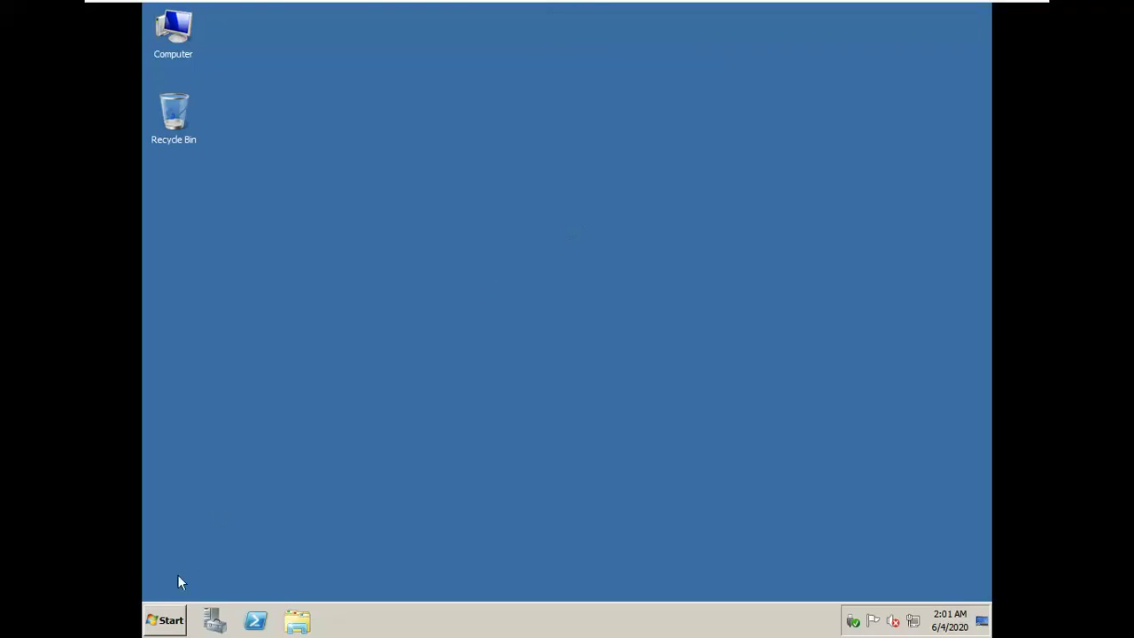
Step: Launch Group Policy Management from Administrative Tools
{"action": "left_click", "coordinate": [172, 623]}
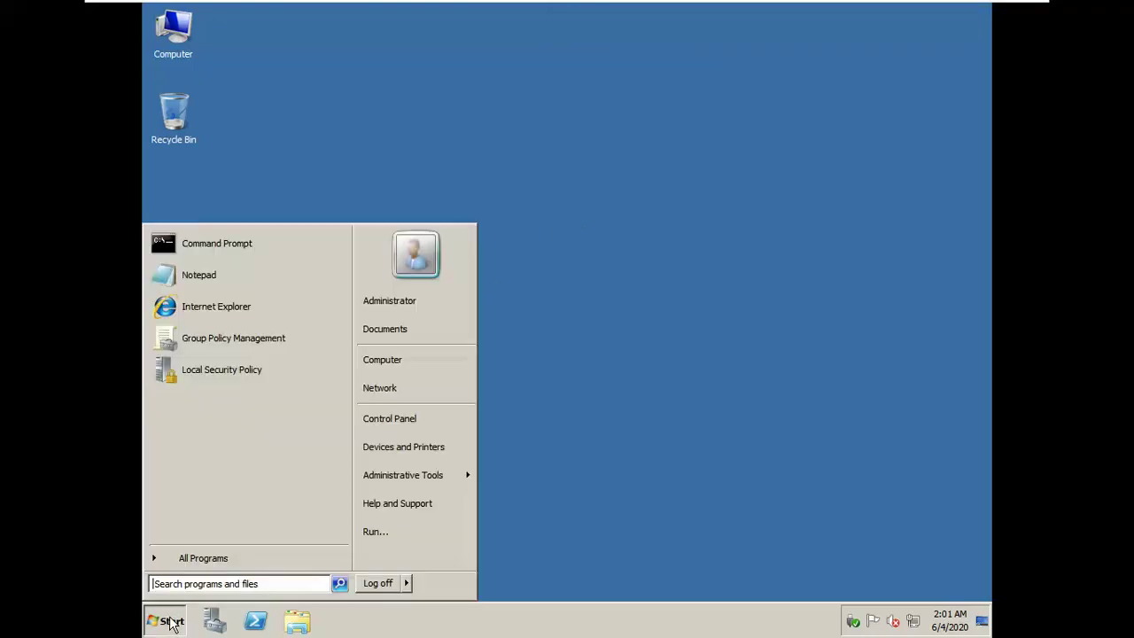
{"action": "mouse_move", "coordinate": [413, 477]}
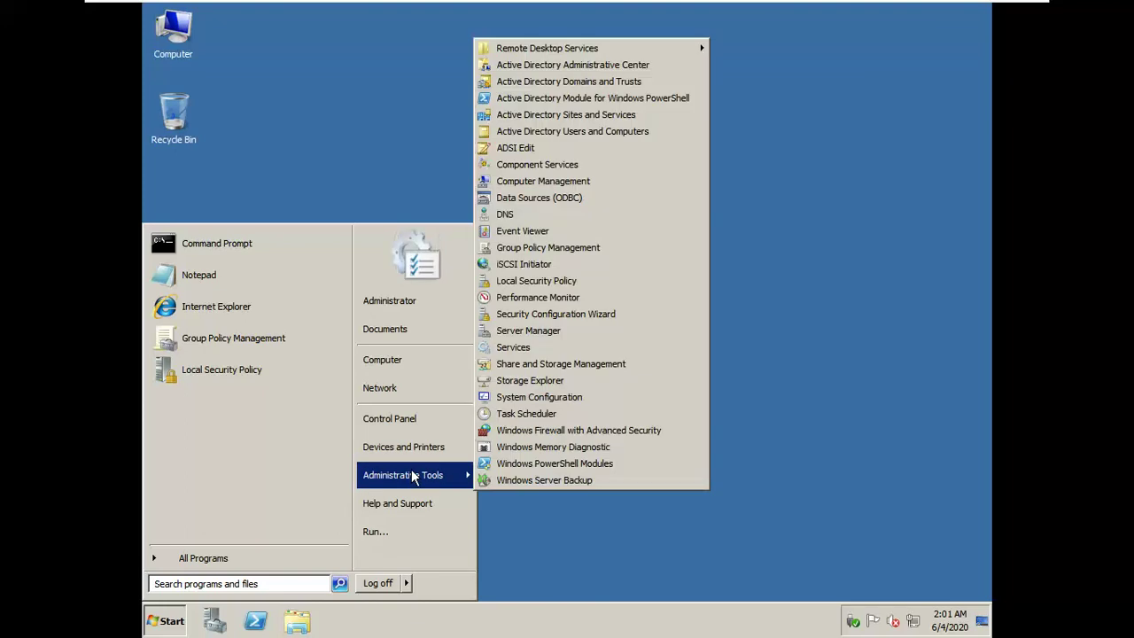
{"action": "left_click", "coordinate": [615, 256]}
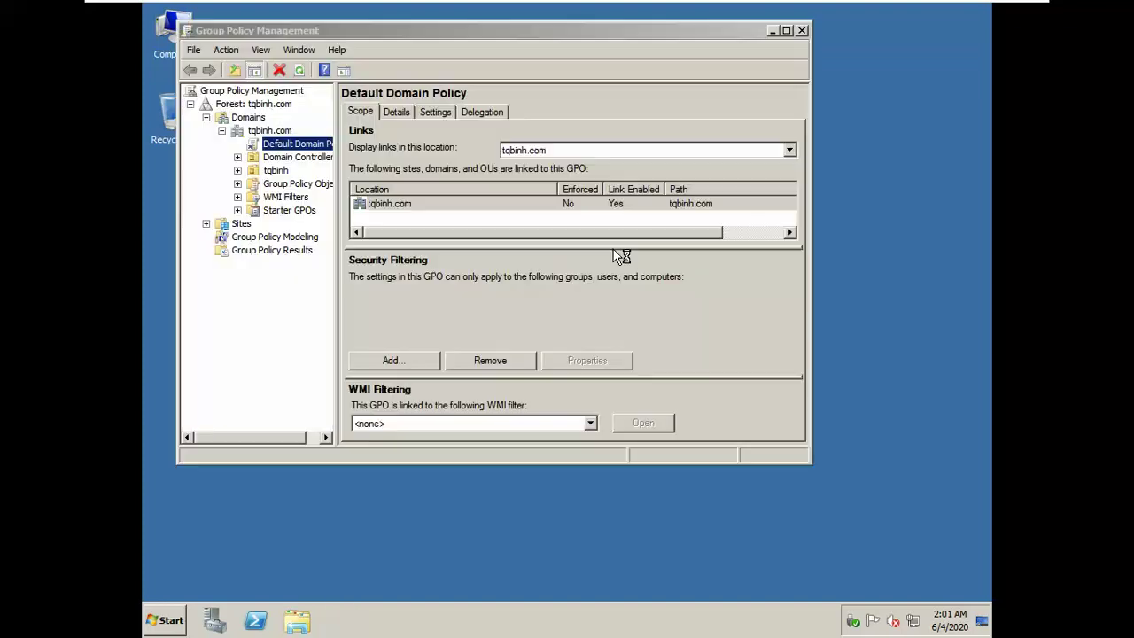
Step: Maximize Group Policy Management, expand tqbinh and review GPOs linked to KeToan, tqbinh and NhanSu
{"action": "left_click", "coordinate": [785, 30]}
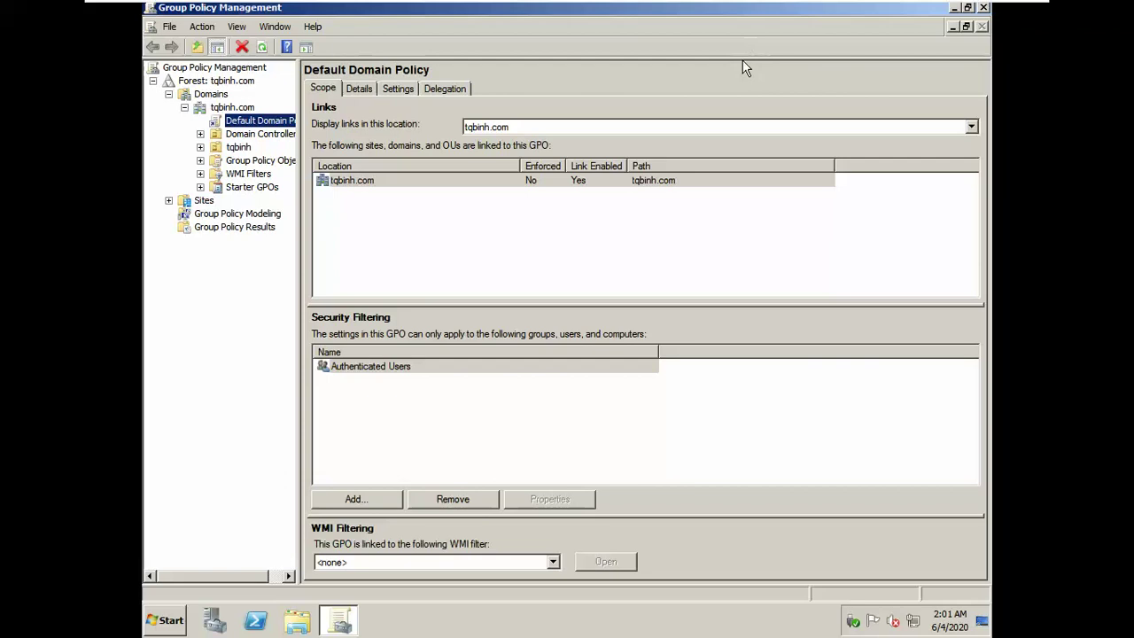
{"action": "double_click", "coordinate": [239, 147]}
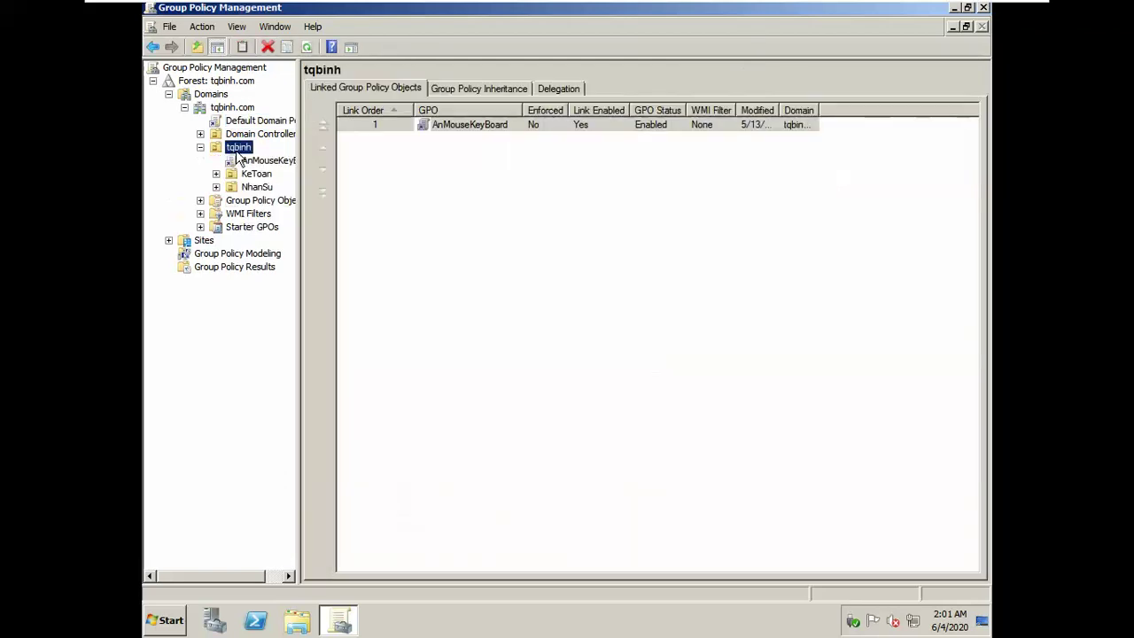
{"action": "left_click", "coordinate": [249, 177]}
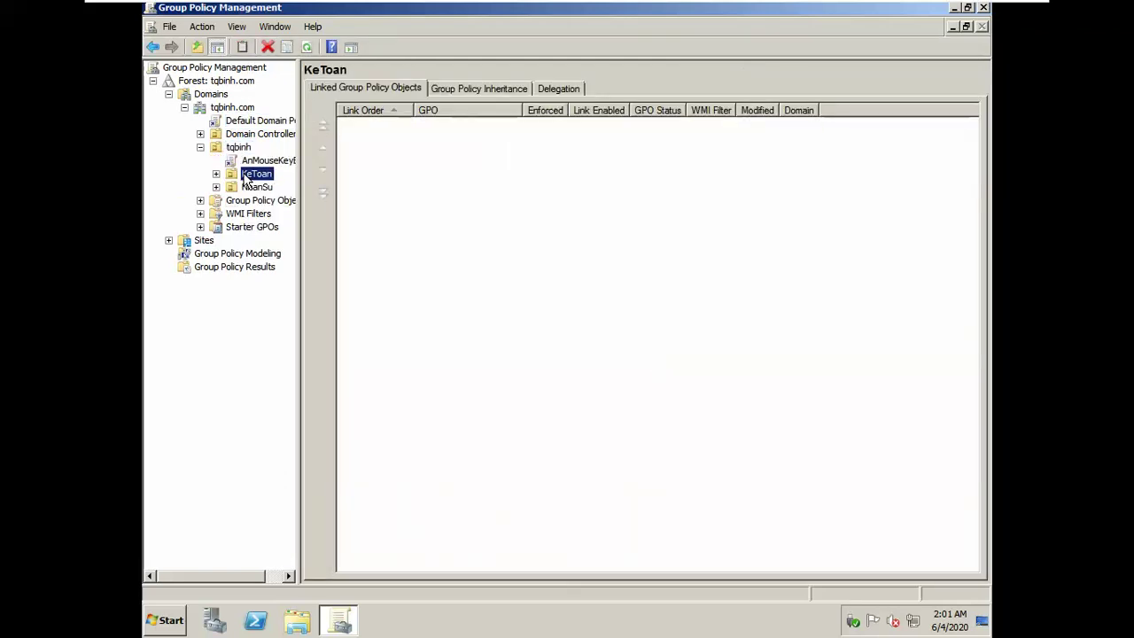
{"action": "left_click", "coordinate": [239, 148]}
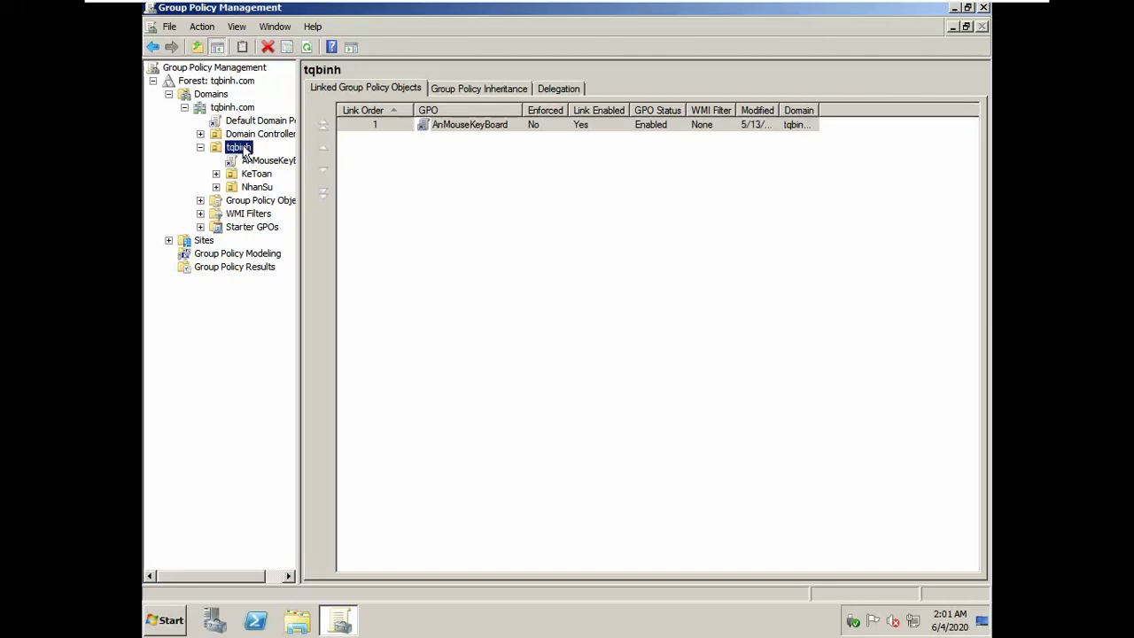
{"action": "left_click", "coordinate": [256, 188]}
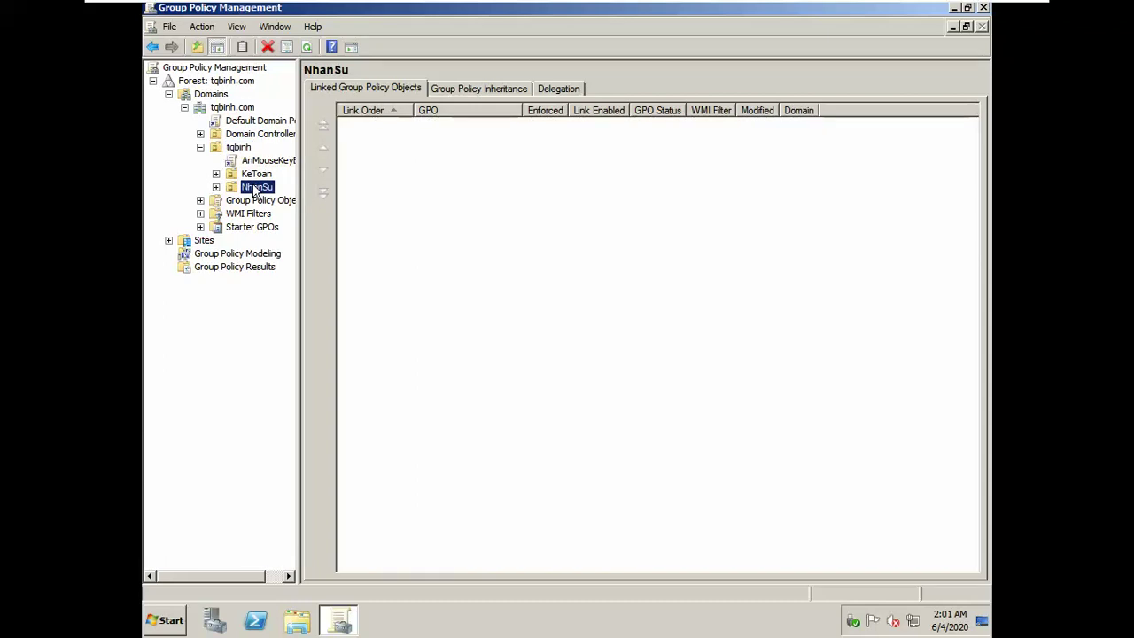
{"action": "left_click", "coordinate": [259, 175]}
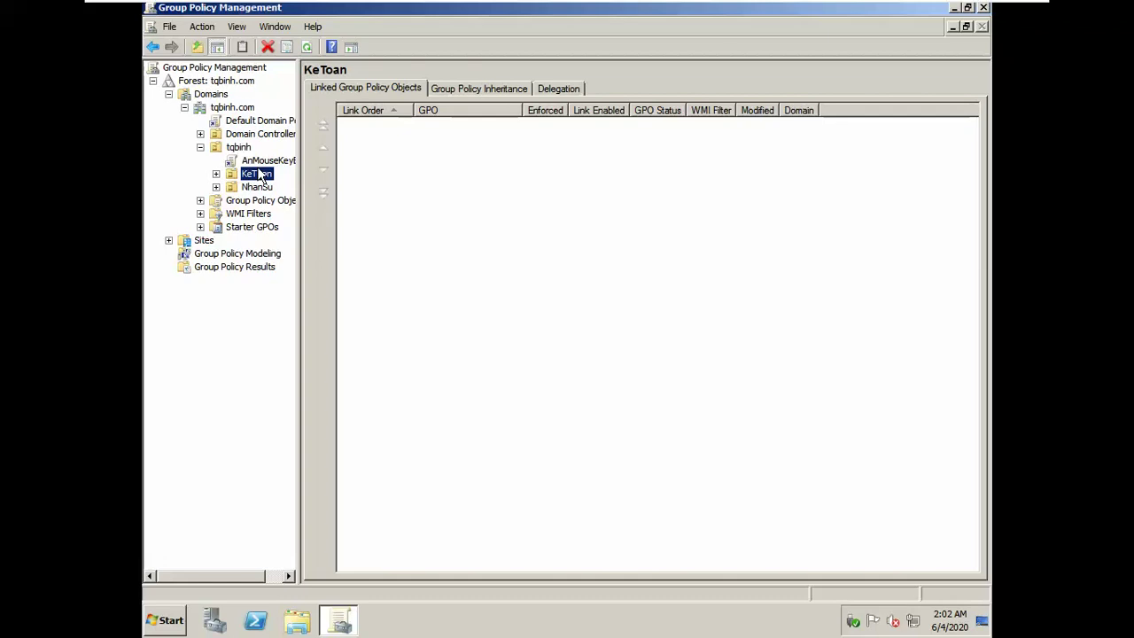
{"action": "left_click", "coordinate": [257, 187]}
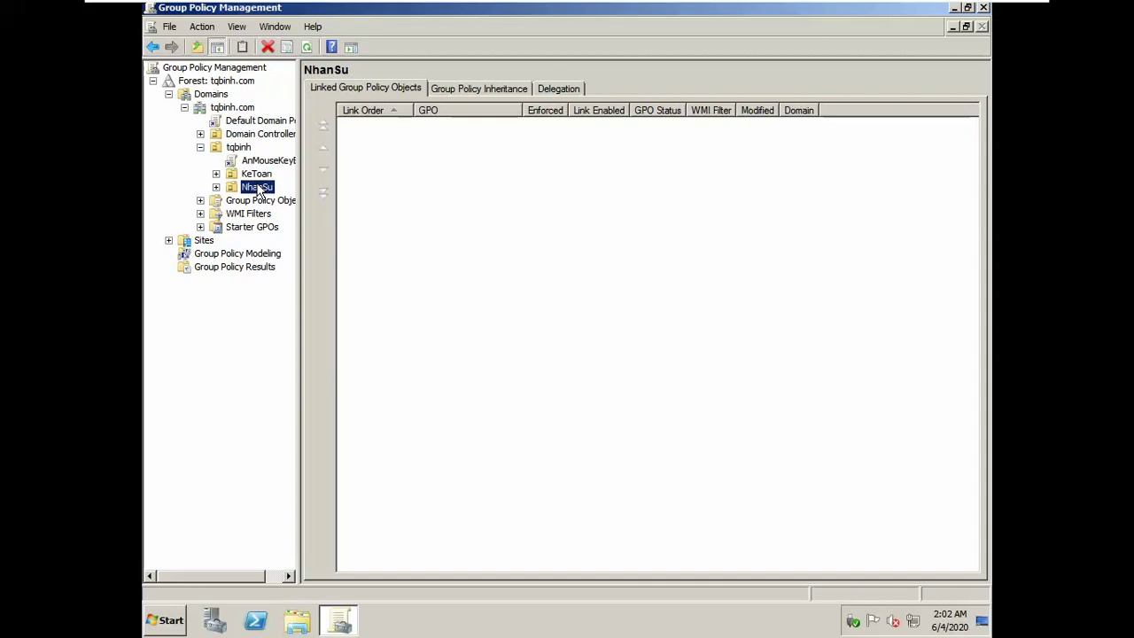
Step: Inspect the AnMouseKeyBoard link, dismiss its warning, and bring up NhanSu's actions
{"action": "left_click", "coordinate": [259, 161]}
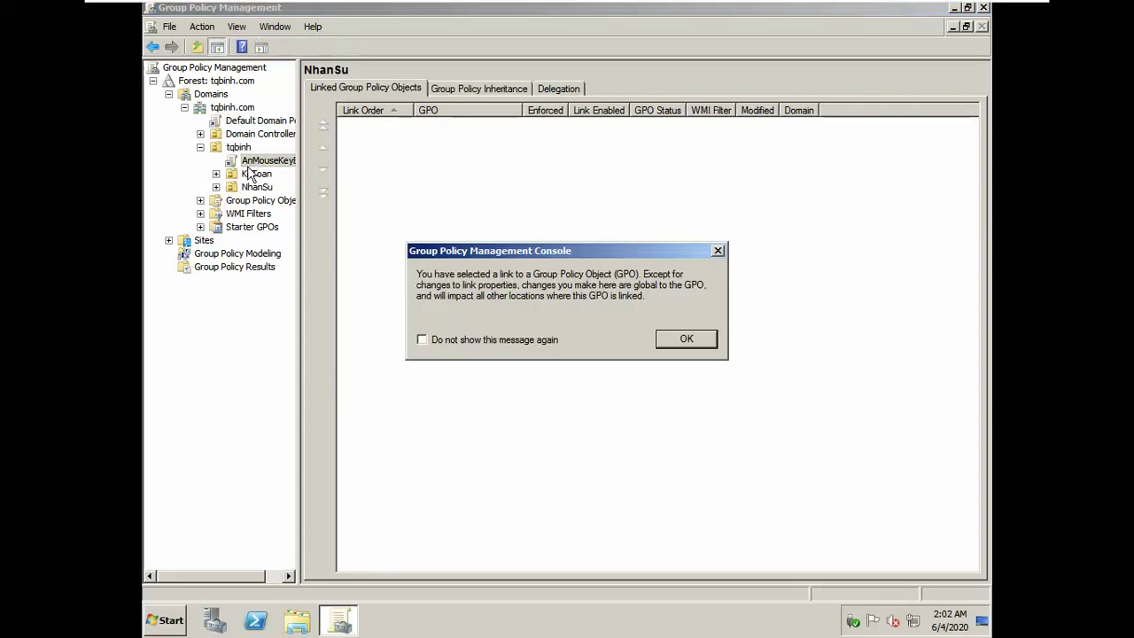
{"action": "left_click", "coordinate": [686, 339]}
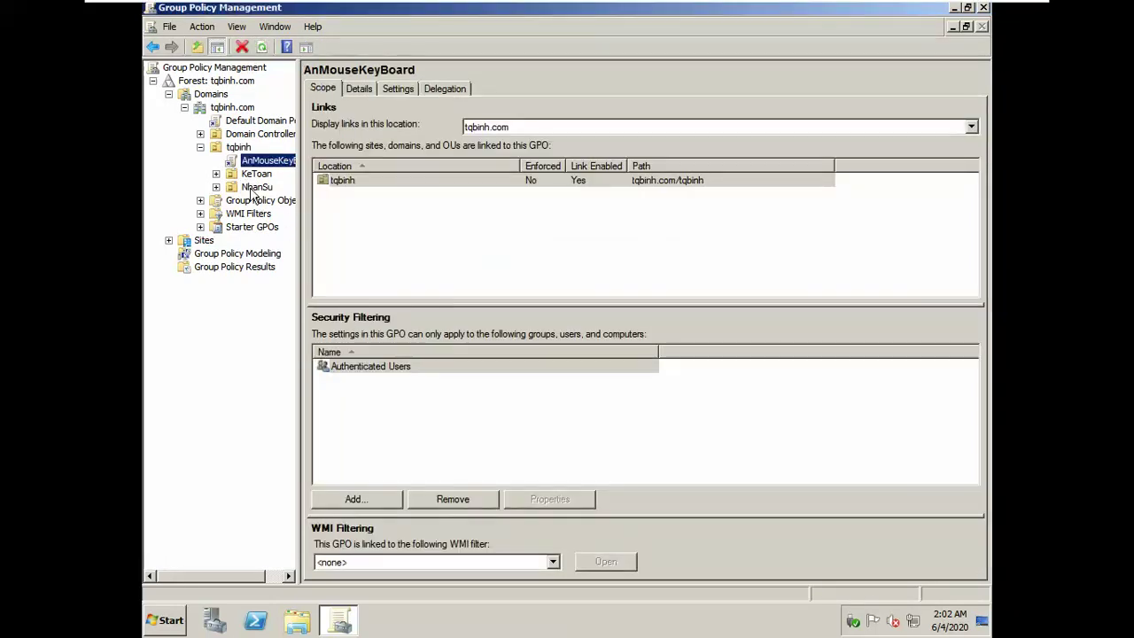
{"action": "left_click", "coordinate": [253, 187]}
{"action": "right_click", "coordinate": [253, 189]}
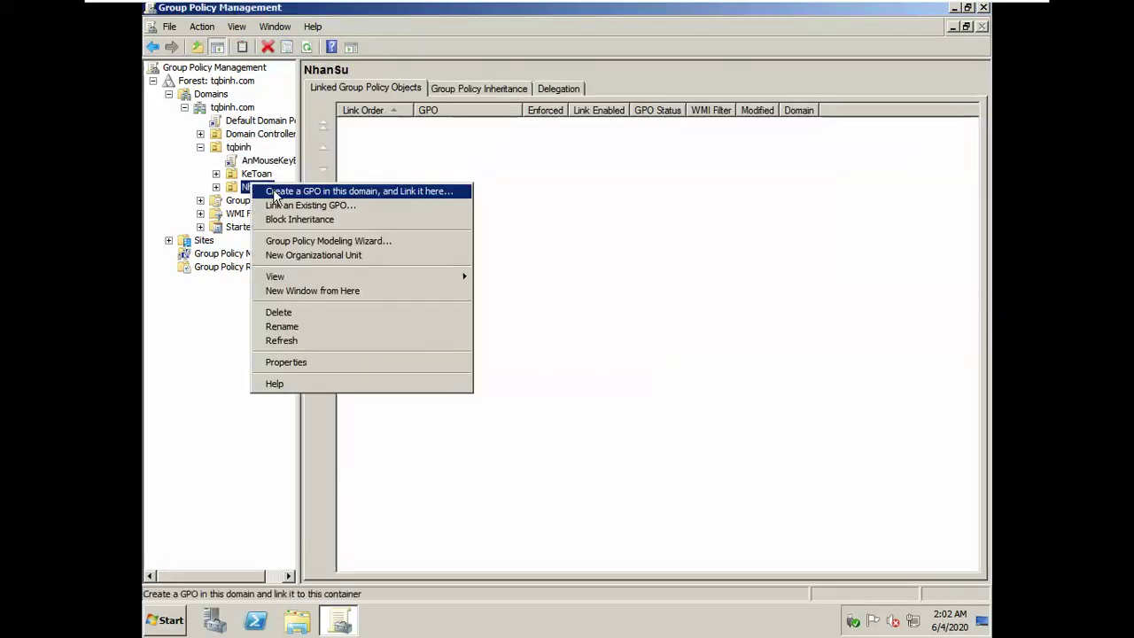
Step: Create a new GPO named 'Anh Xa O Dia' linked to the NhanSu OU
{"action": "left_click", "coordinate": [274, 191]}
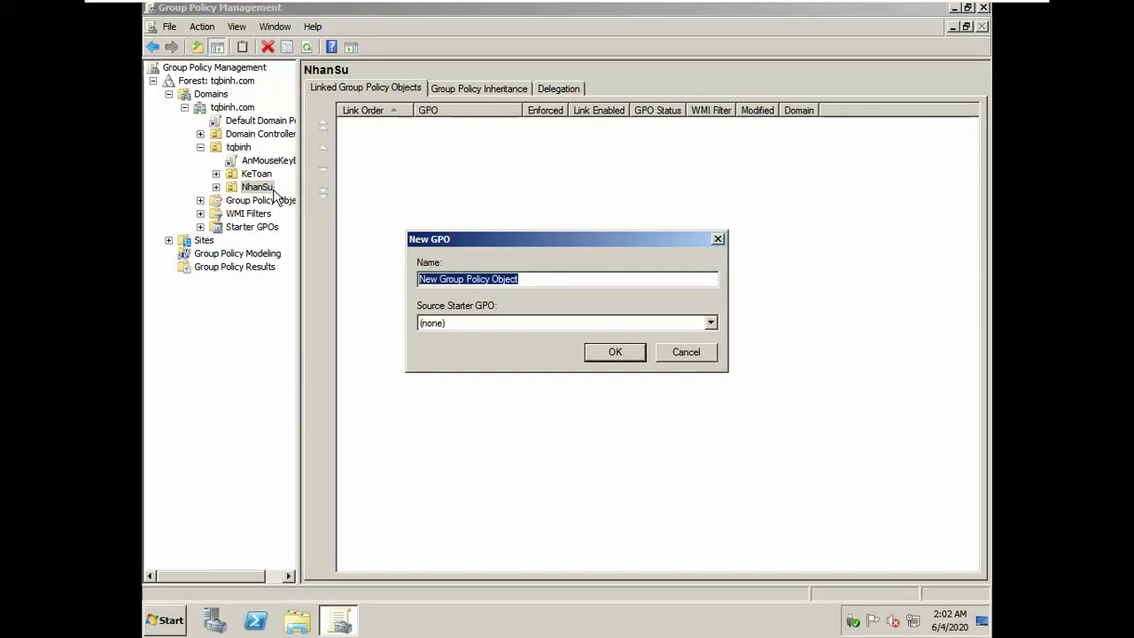
{"action": "type", "text": "Map"}
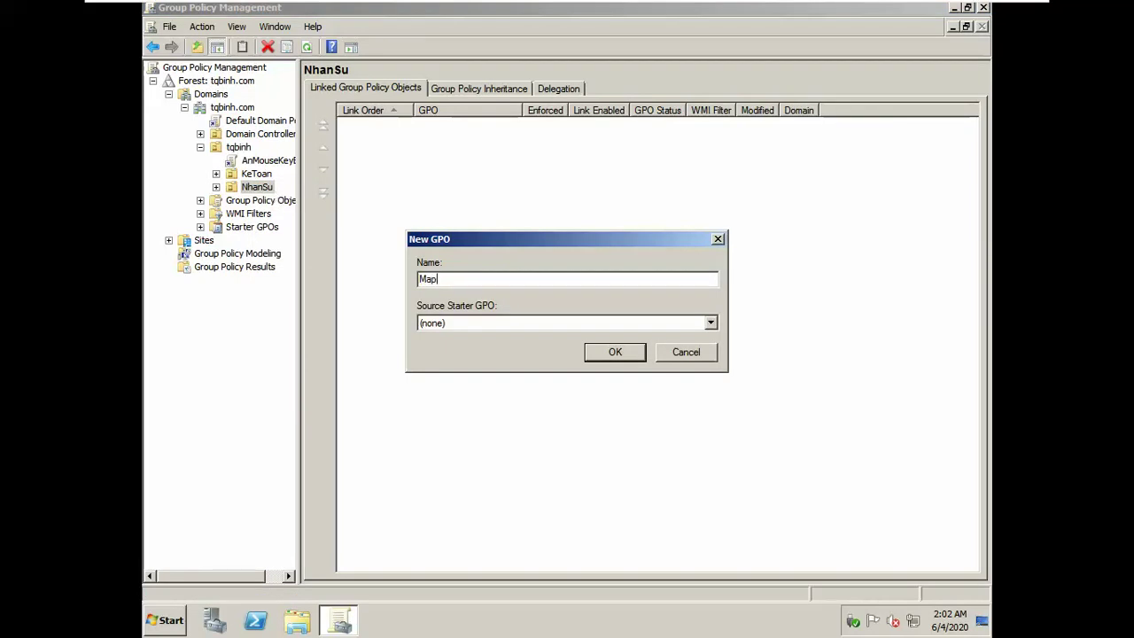
{"action": "type", "text": " Dive"}
{"action": "type", "text": "ce"}
{"action": "key", "text": "ctrl+a"}
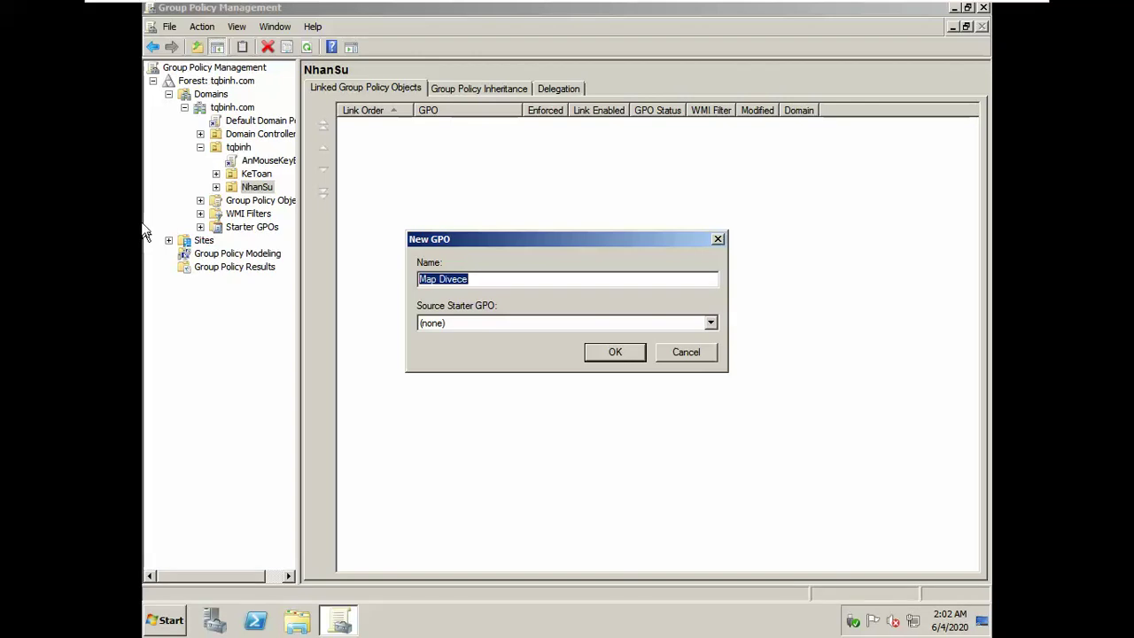
{"action": "left_click", "coordinate": [520, 253]}
{"action": "type", "text": "A"}
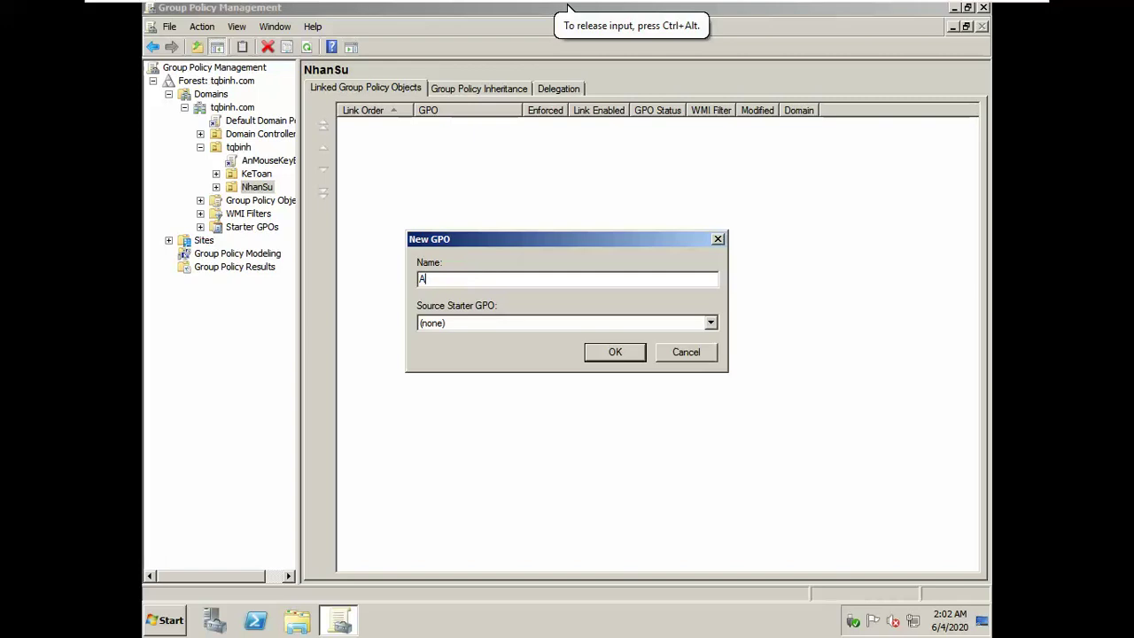
{"action": "type", "text": "nh Xa O Dia"}
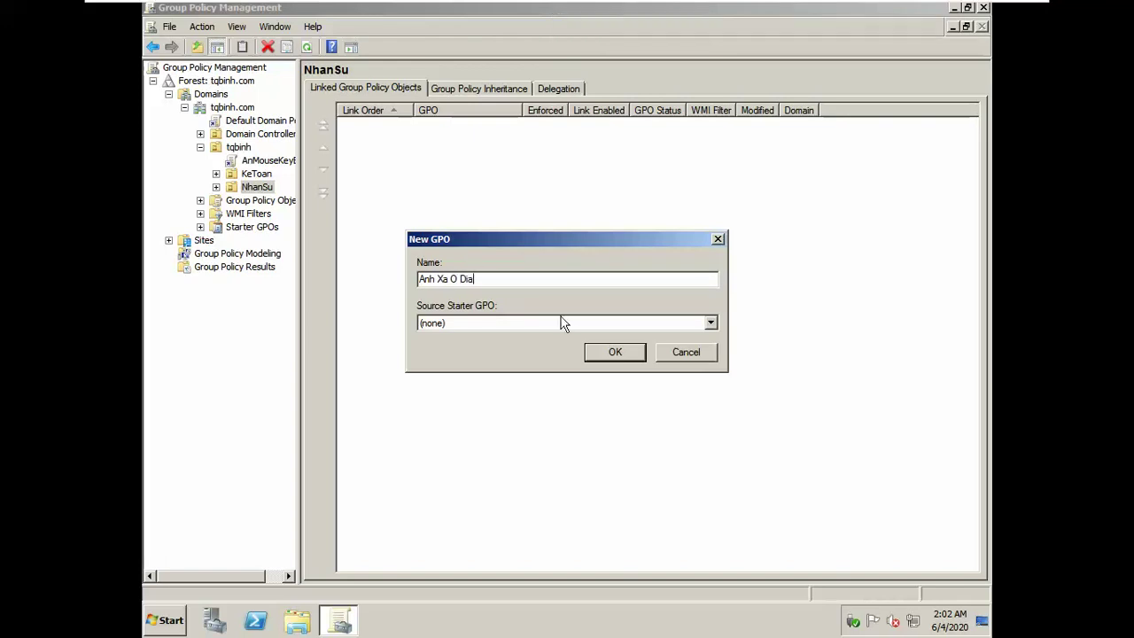
{"action": "left_click", "coordinate": [609, 351]}
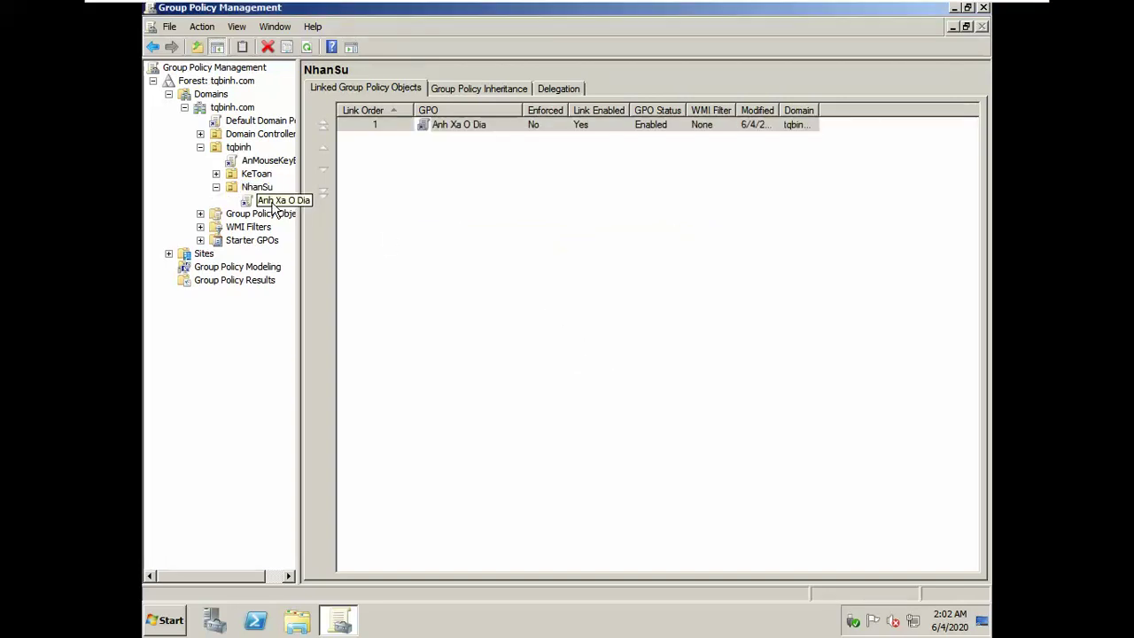
{"action": "right_click", "coordinate": [269, 201]}
Step: Edit Anh Xa O Dia and navigate to User Configuration > Policies > Windows Settings > Scripts
{"action": "left_click", "coordinate": [294, 210]}
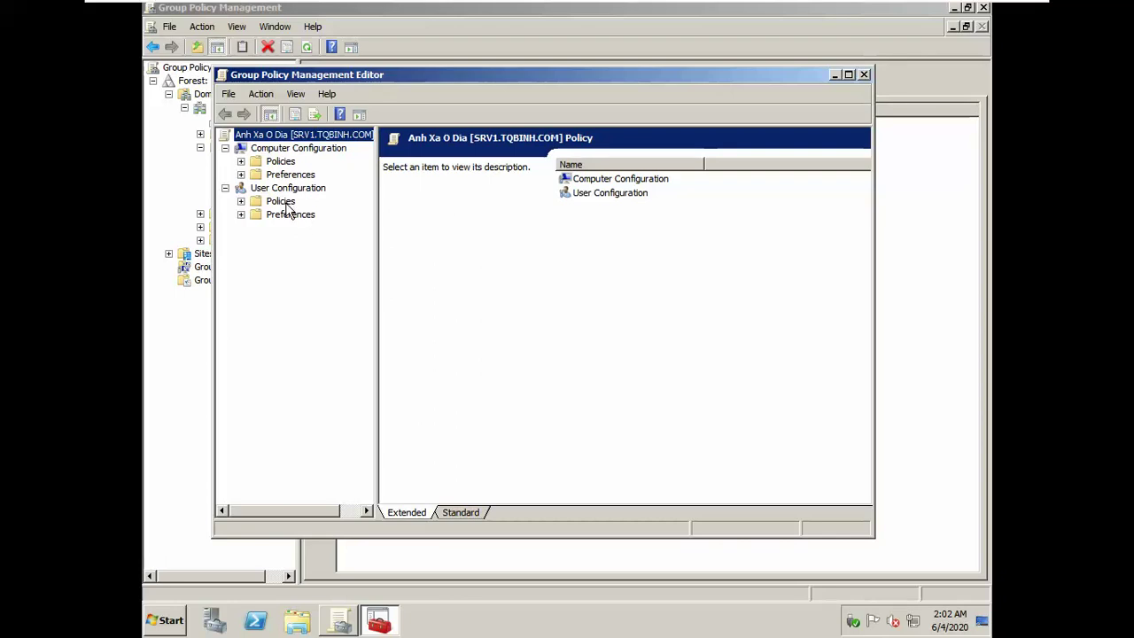
{"action": "double_click", "coordinate": [285, 203]}
{"action": "double_click", "coordinate": [304, 229]}
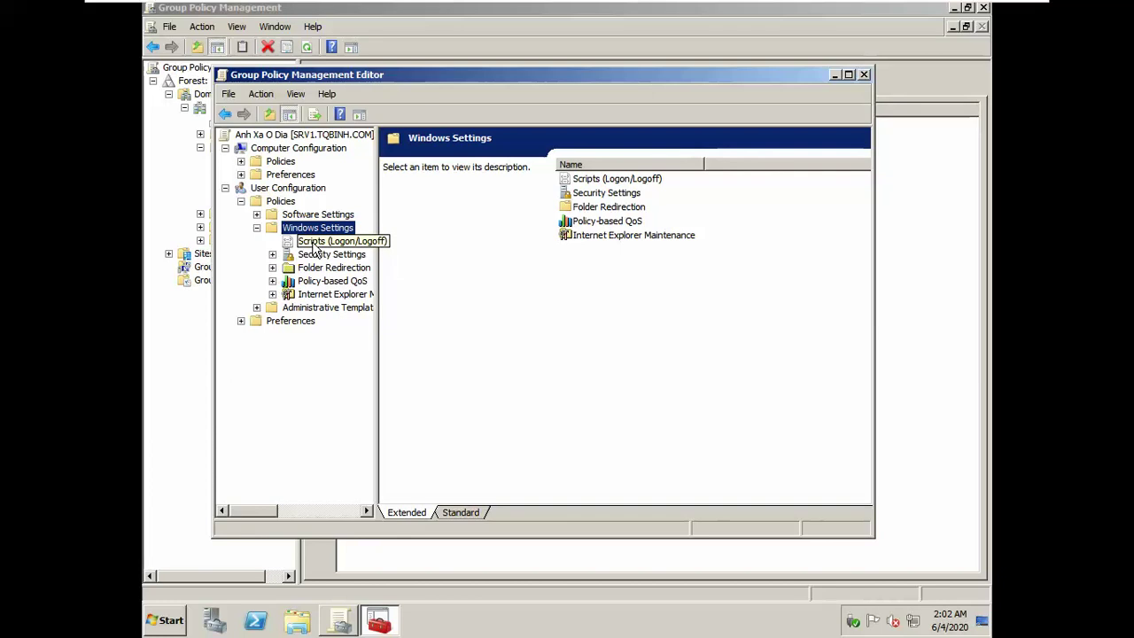
{"action": "left_click", "coordinate": [312, 246]}
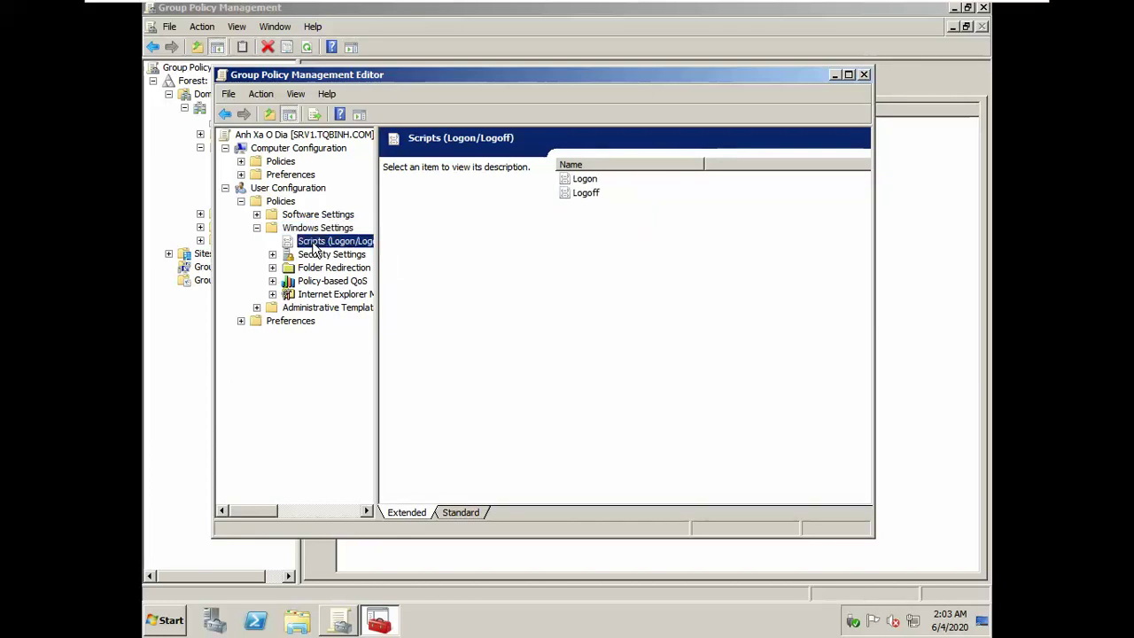
Step: Open Logon script properties, add a script and browse the empty Logon folder
{"action": "left_click", "coordinate": [591, 180]}
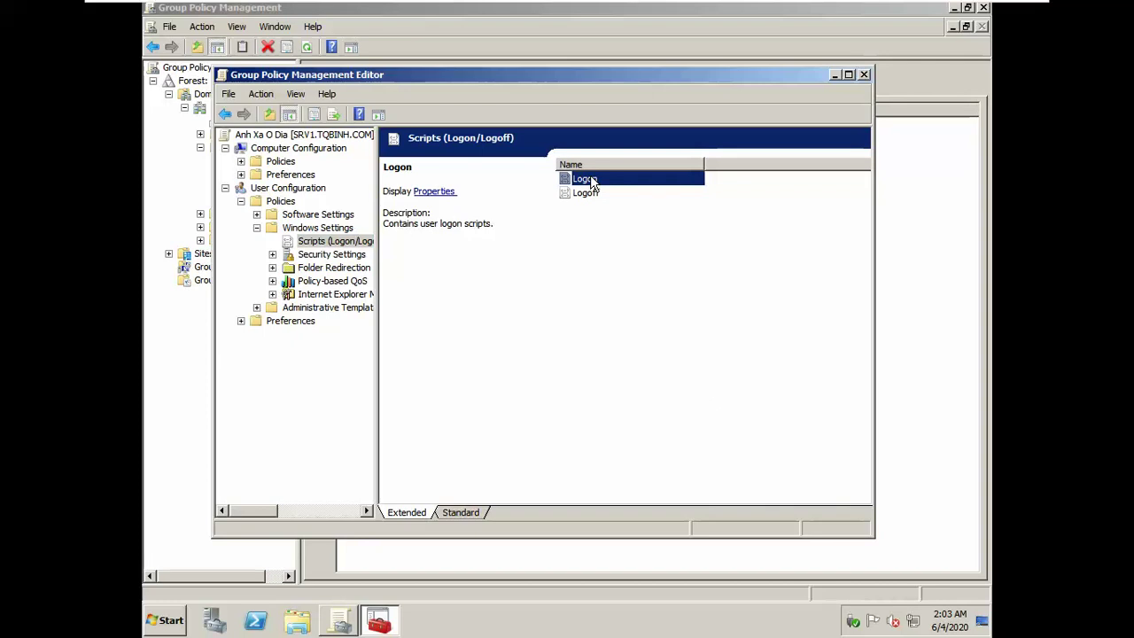
{"action": "double_click", "coordinate": [591, 180]}
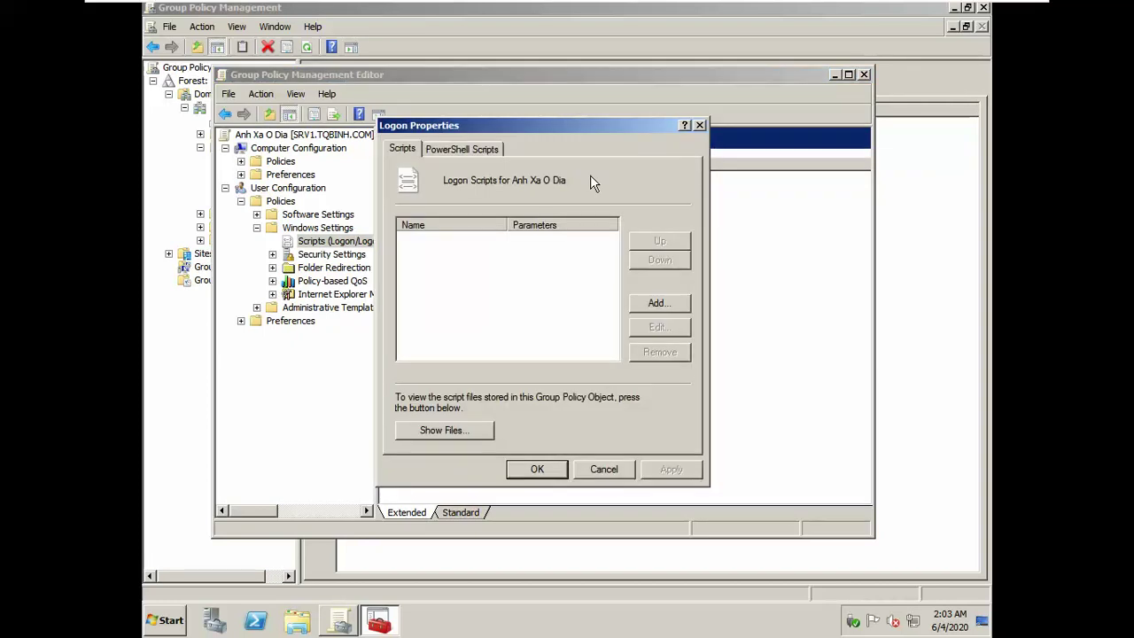
{"action": "left_click", "coordinate": [660, 302]}
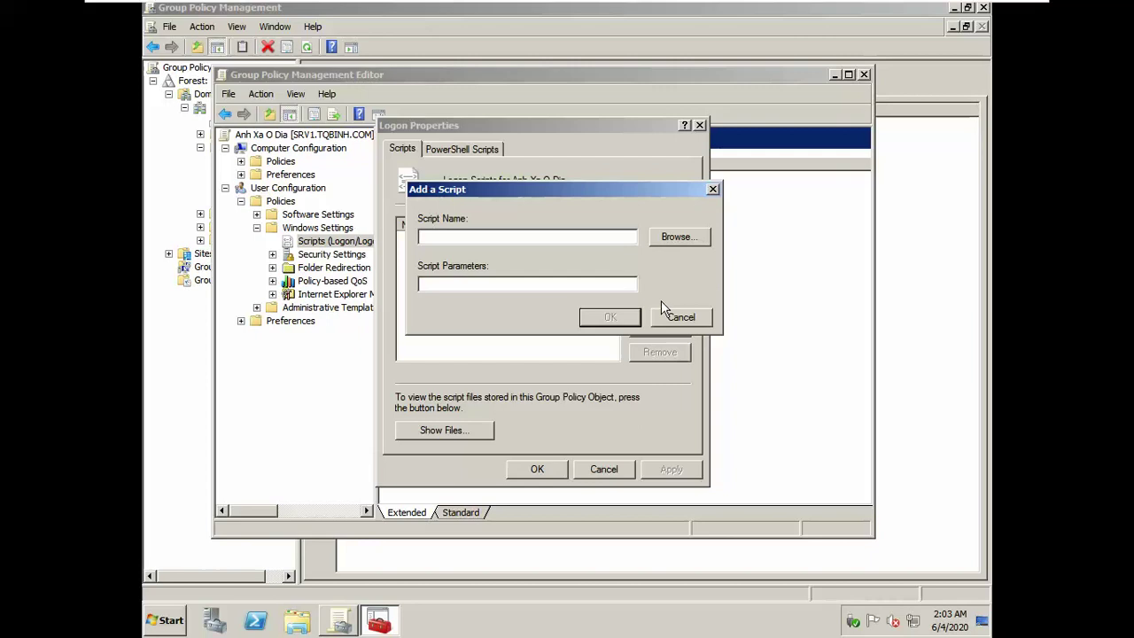
{"action": "left_click", "coordinate": [670, 234]}
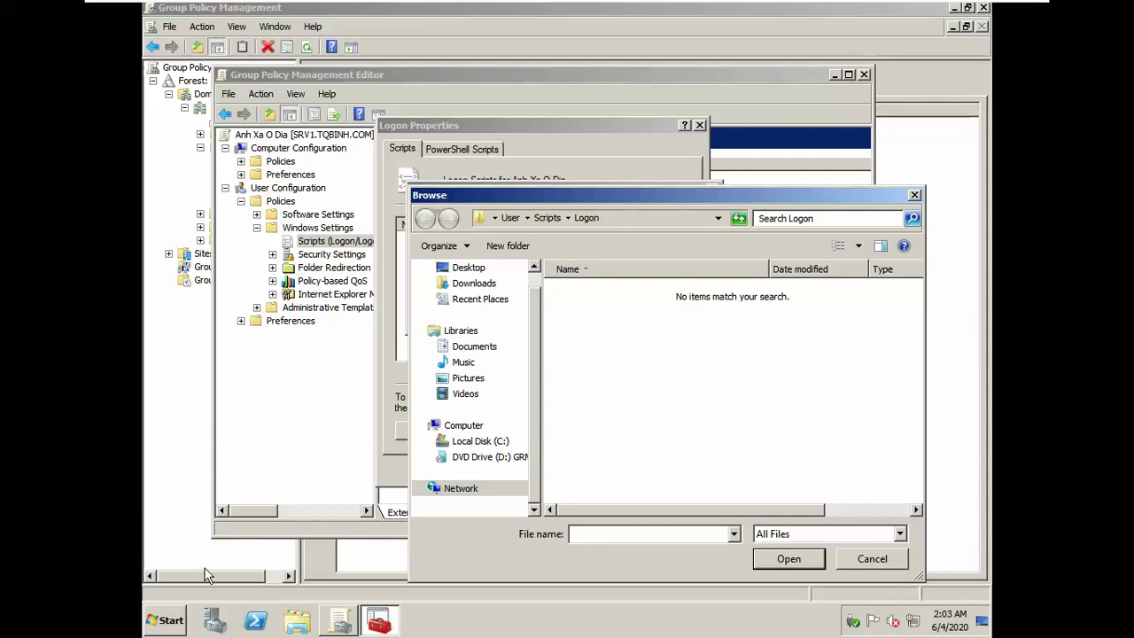
Step: Create an empty 'New Text Document' on the Desktop and open it in Notepad
{"action": "left_click", "coordinate": [297, 621]}
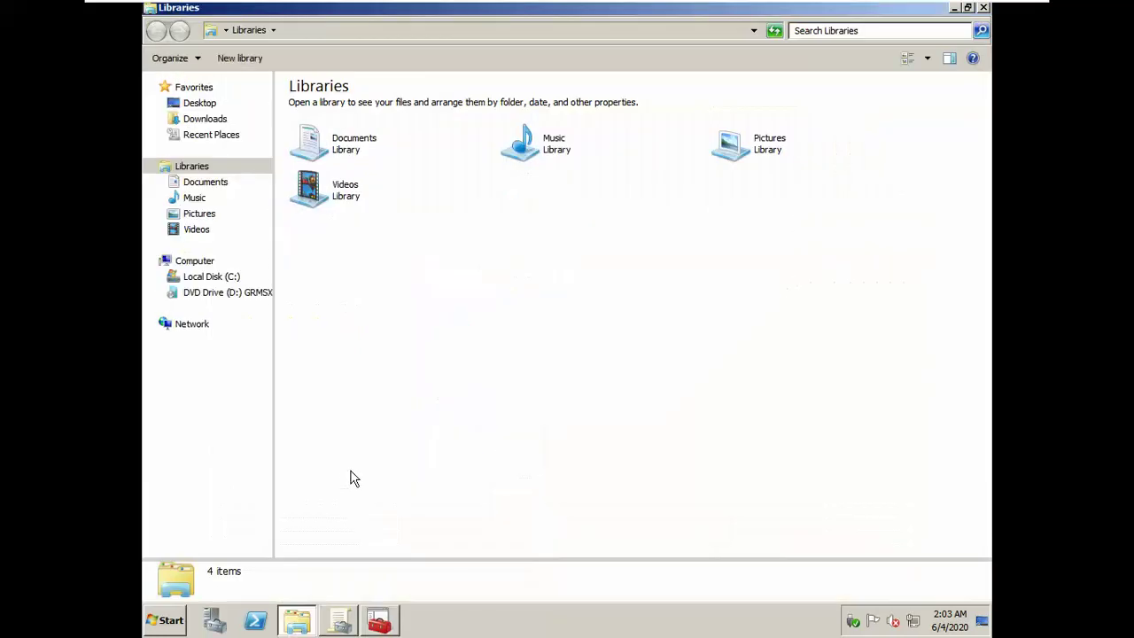
{"action": "left_click", "coordinate": [200, 107]}
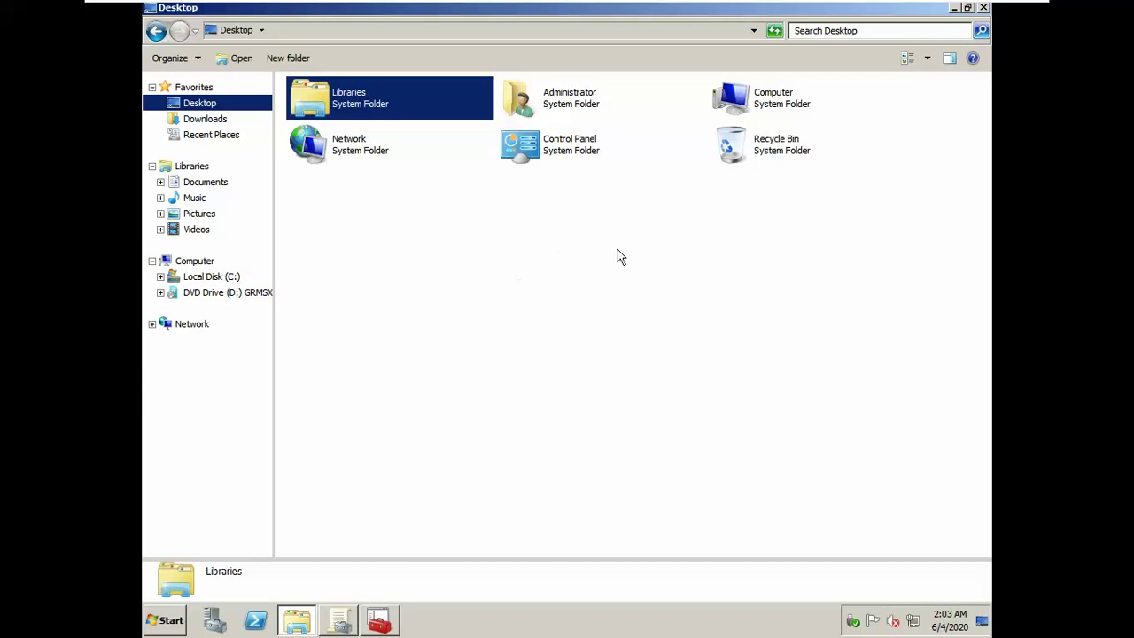
{"action": "right_click", "coordinate": [572, 305]}
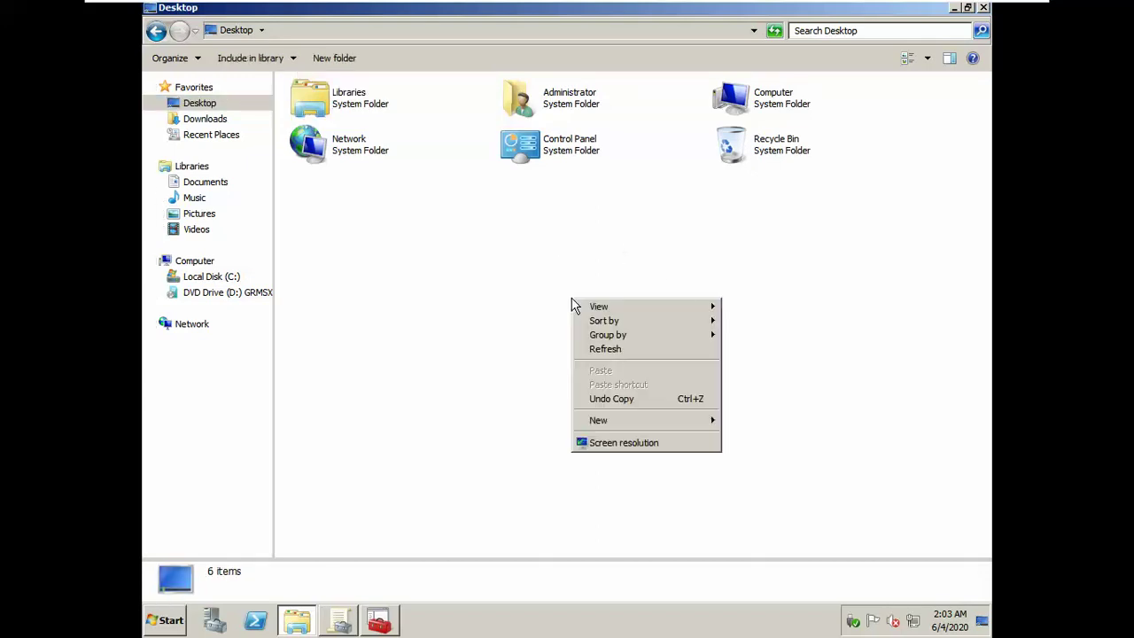
{"action": "left_click", "coordinate": [671, 420]}
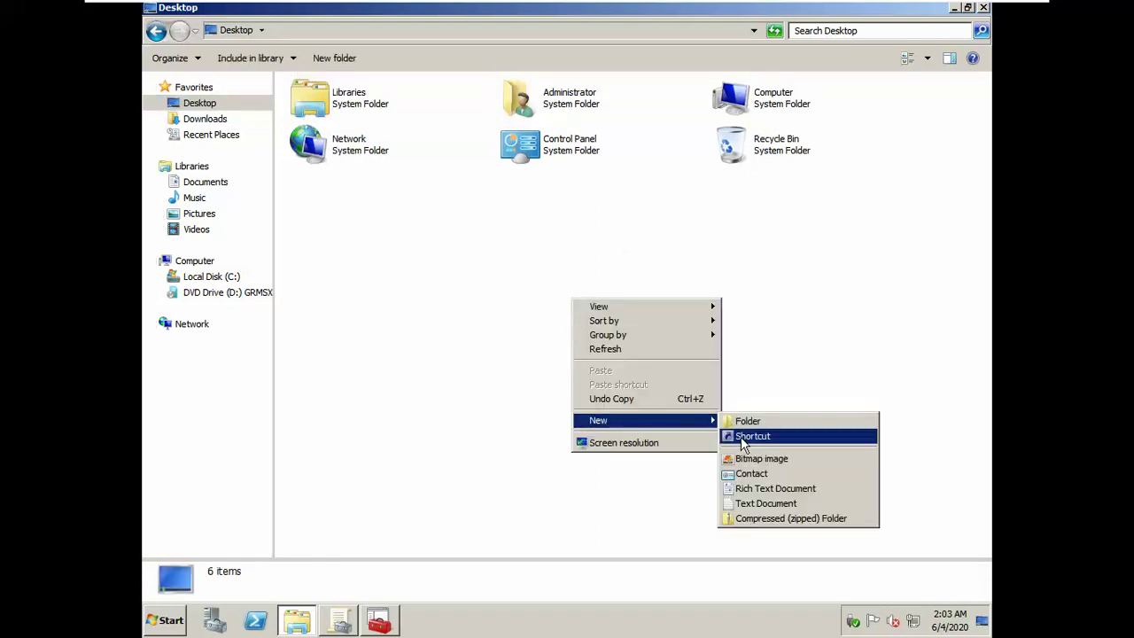
{"action": "left_click", "coordinate": [766, 504]}
{"action": "left_click", "coordinate": [509, 248]}
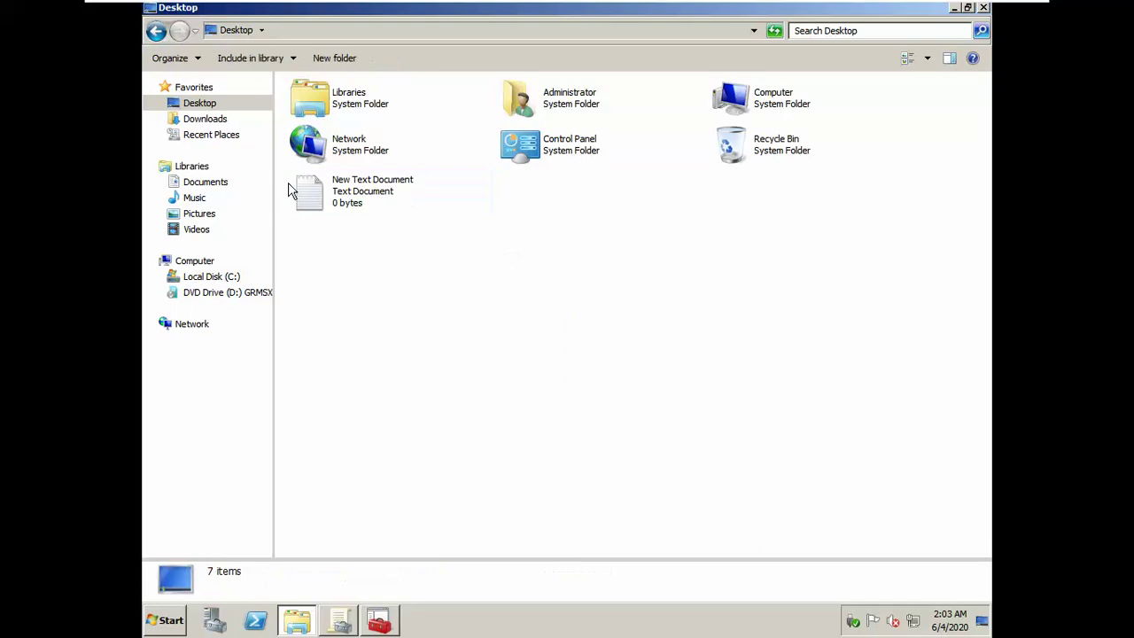
{"action": "left_click", "coordinate": [362, 193]}
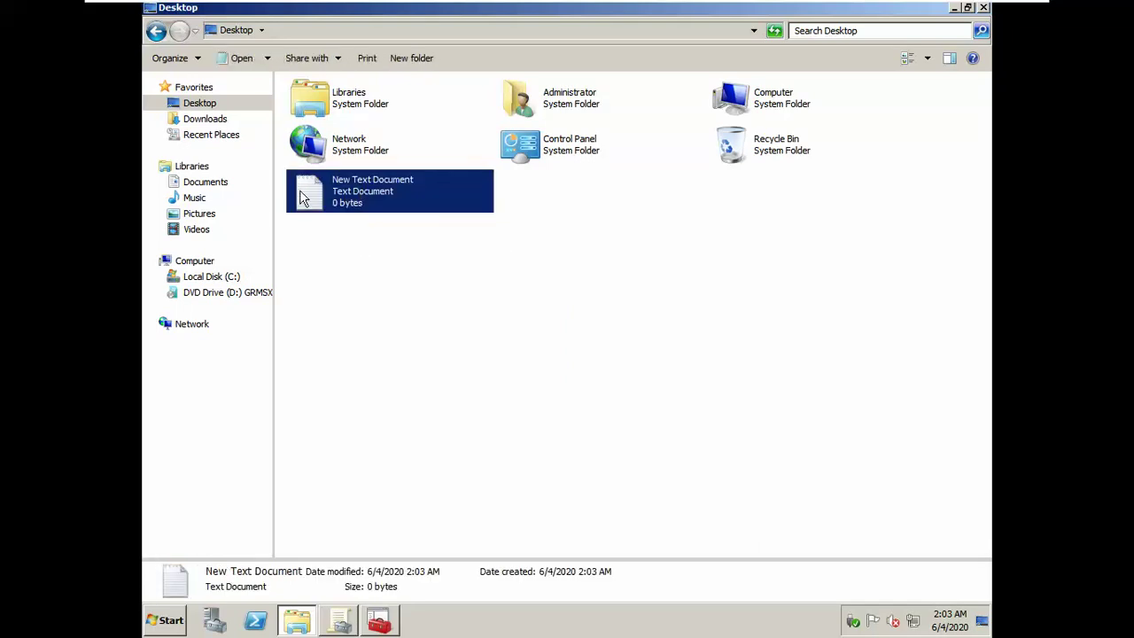
{"action": "double_click", "coordinate": [300, 195]}
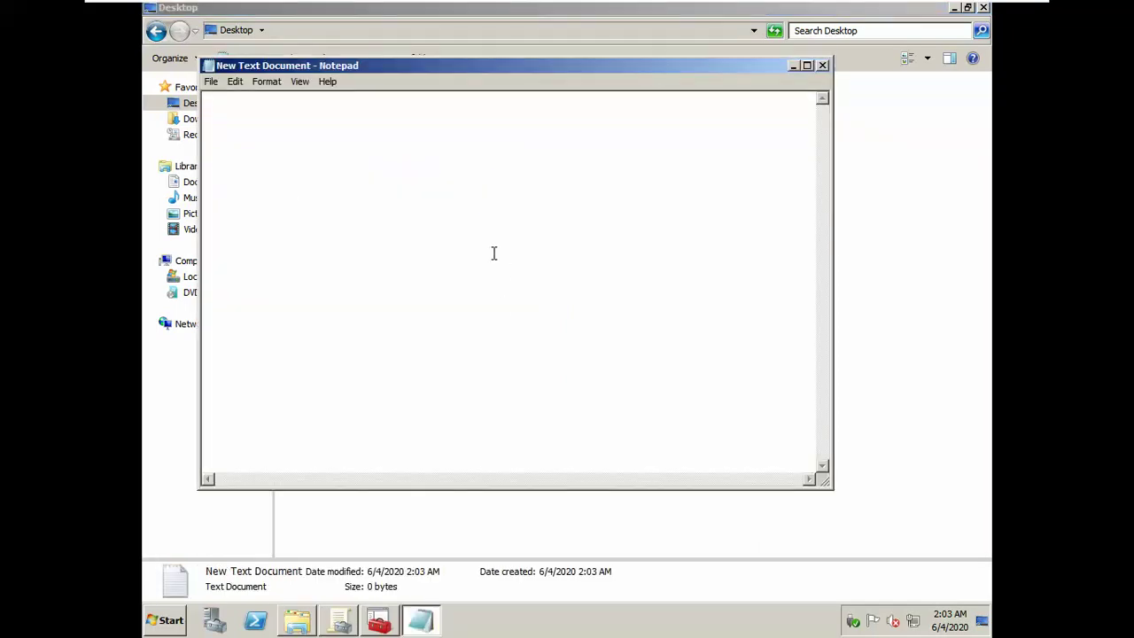
Step: Write 'net use Y: \\srv1\home\nhansu\public' and check that share path in Explorer
{"action": "type", "text": "net use Y: \\\\srv1\\home"}
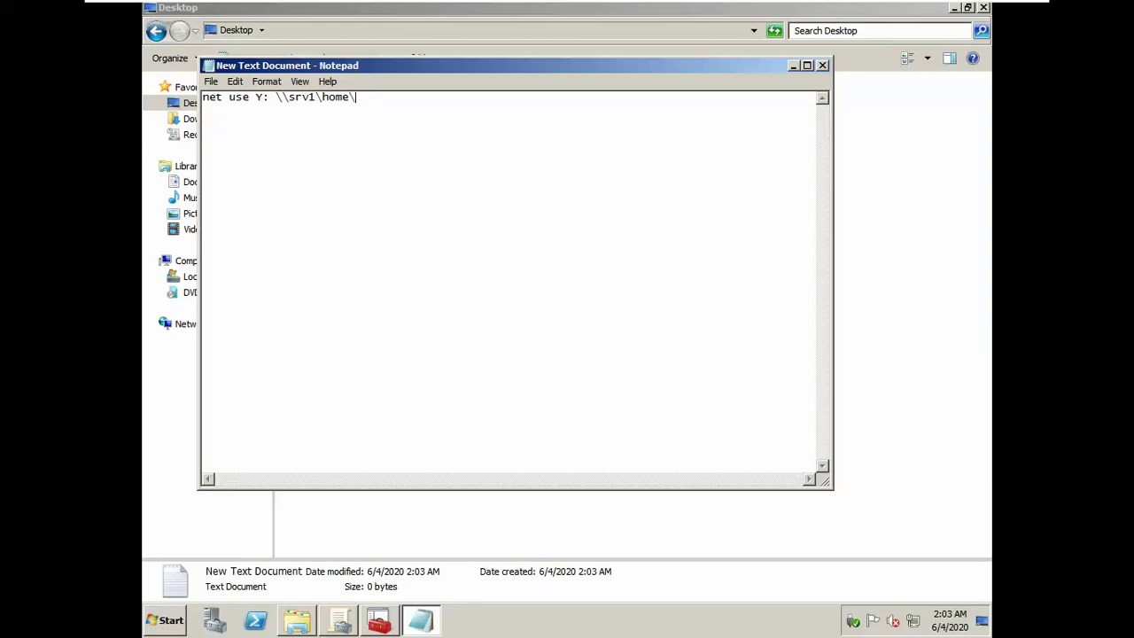
{"action": "type", "text": "\\nhansu\\public"}
{"action": "left_click_drag", "start_coordinate": [278, 104], "coordinate": [509, 169]}
{"action": "key", "text": "ctrl+c"}
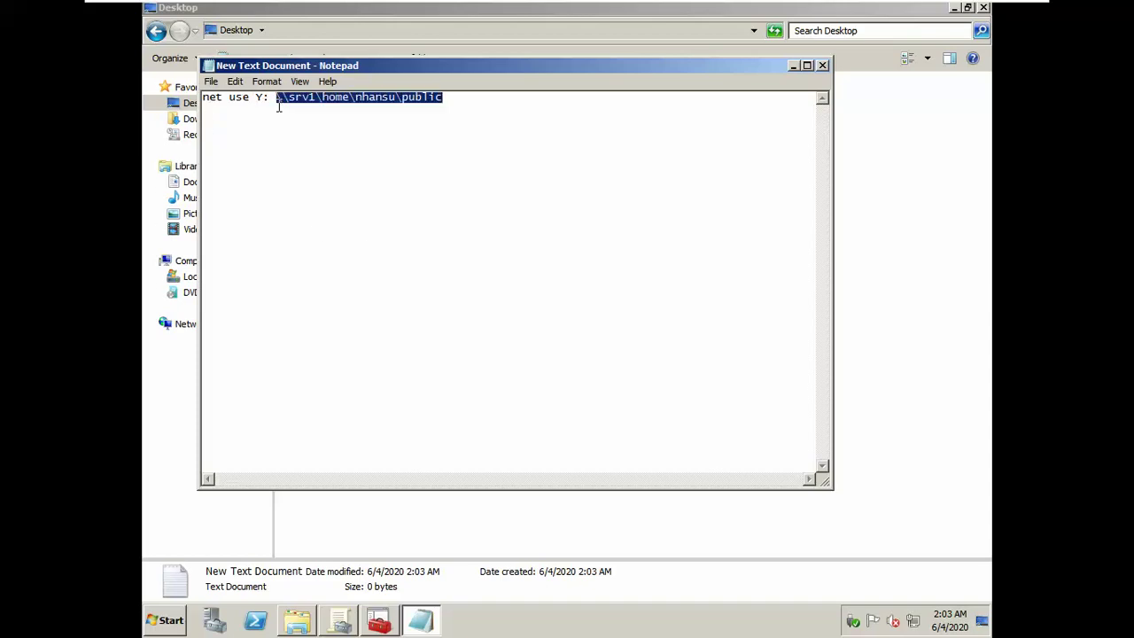
{"action": "left_click", "coordinate": [303, 623]}
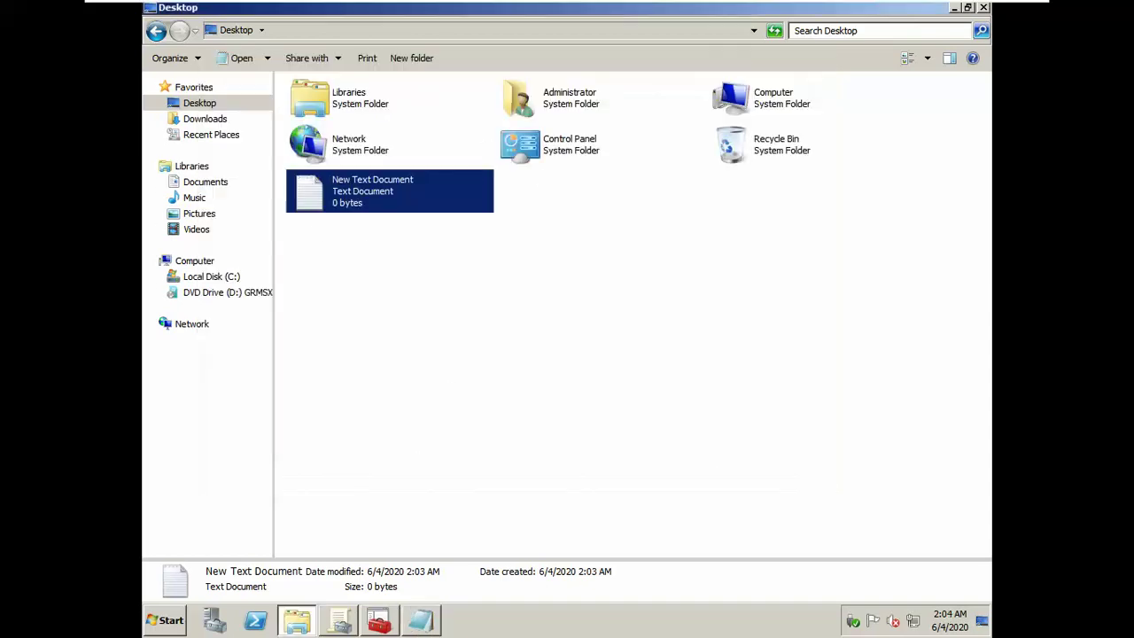
{"action": "left_click", "coordinate": [525, 31]}
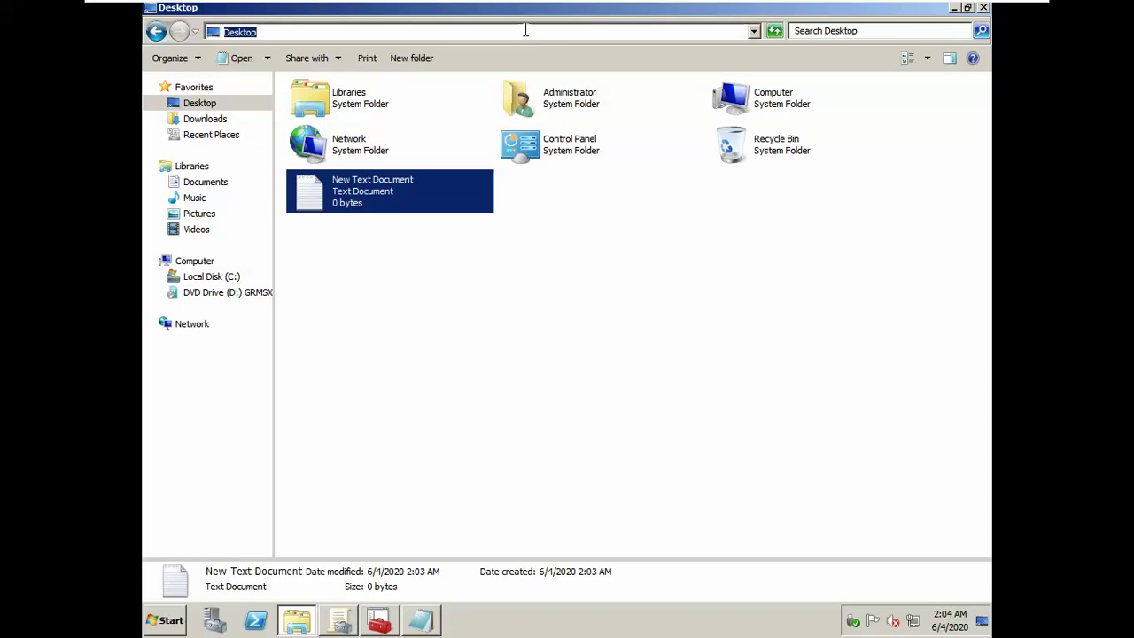
{"action": "key", "text": "ctrl+v"}
{"action": "key", "text": "Return"}
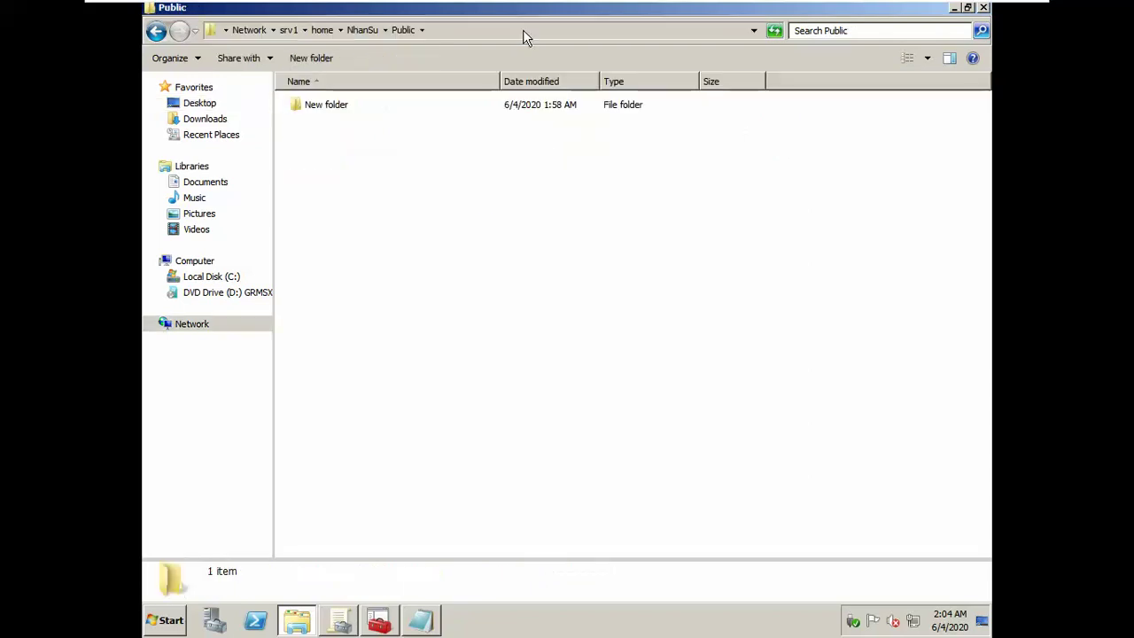
Step: Add a second line mapping Z: to \\srv1\home\public, save the script, and close the Public window
{"action": "left_click", "coordinate": [421, 625]}
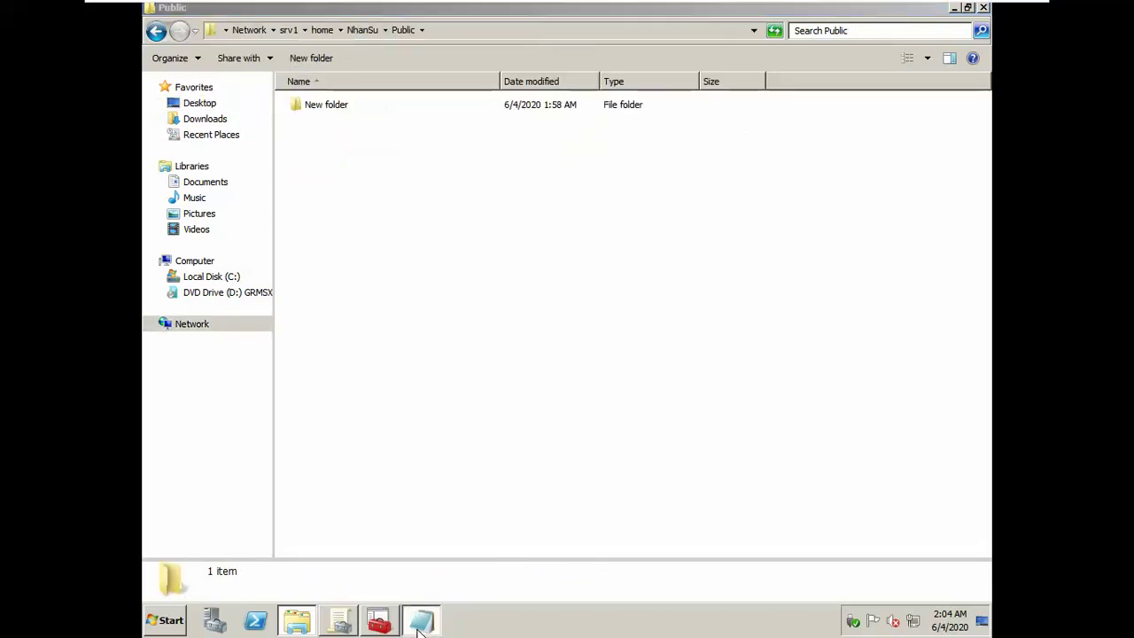
{"action": "left_click", "coordinate": [505, 111]}
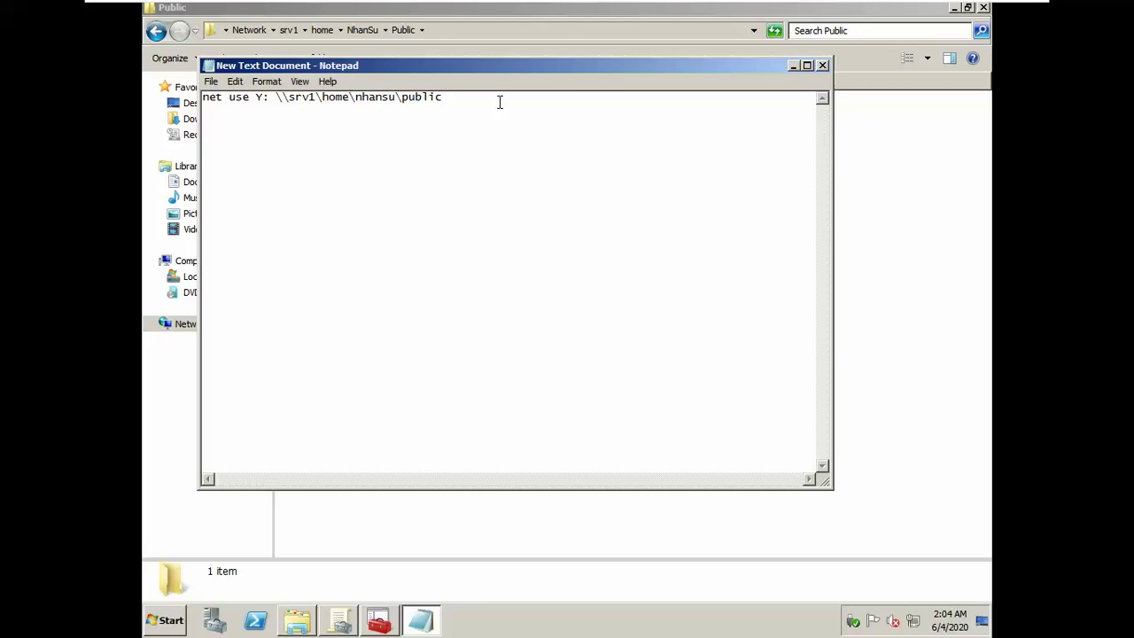
{"action": "key", "text": "ctrl+a"}
{"action": "key", "text": "ctrl+c"}
{"action": "left_click", "coordinate": [500, 102]}
{"action": "key", "text": "ctrl+v"}
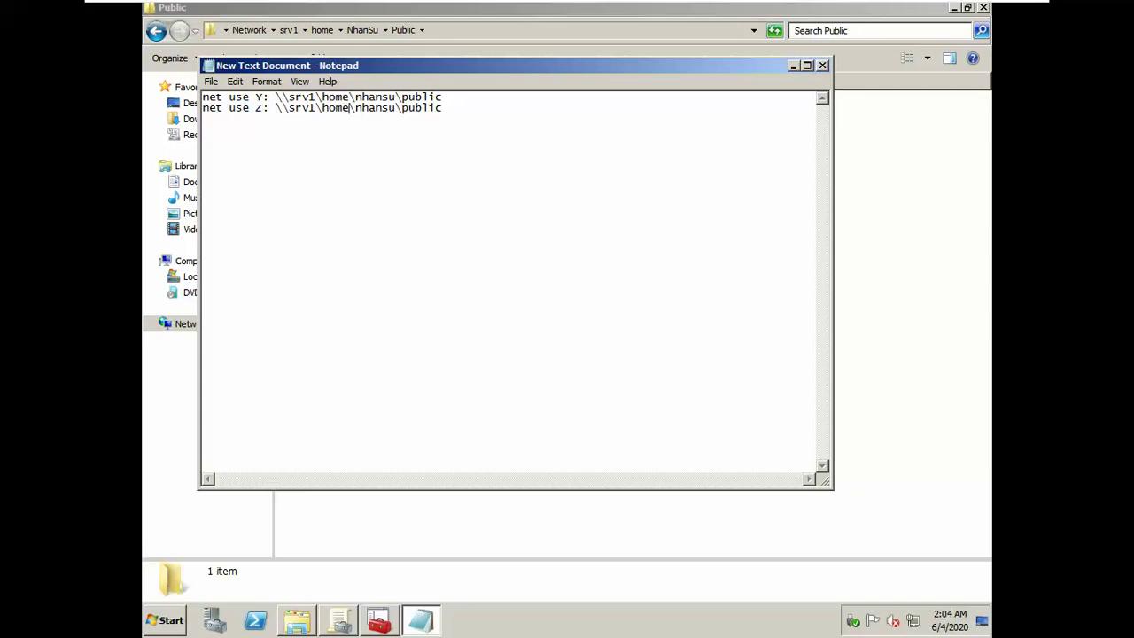
{"action": "key", "text": "Delete"}
{"action": "key", "text": "Delete"}
{"action": "key", "text": "Delete"}
{"action": "key", "text": "Delete"}
{"action": "key", "text": "Delete"}
{"action": "key", "text": "Delete"}
{"action": "key", "text": "Delete"}
{"action": "left_click", "coordinate": [822, 66]}
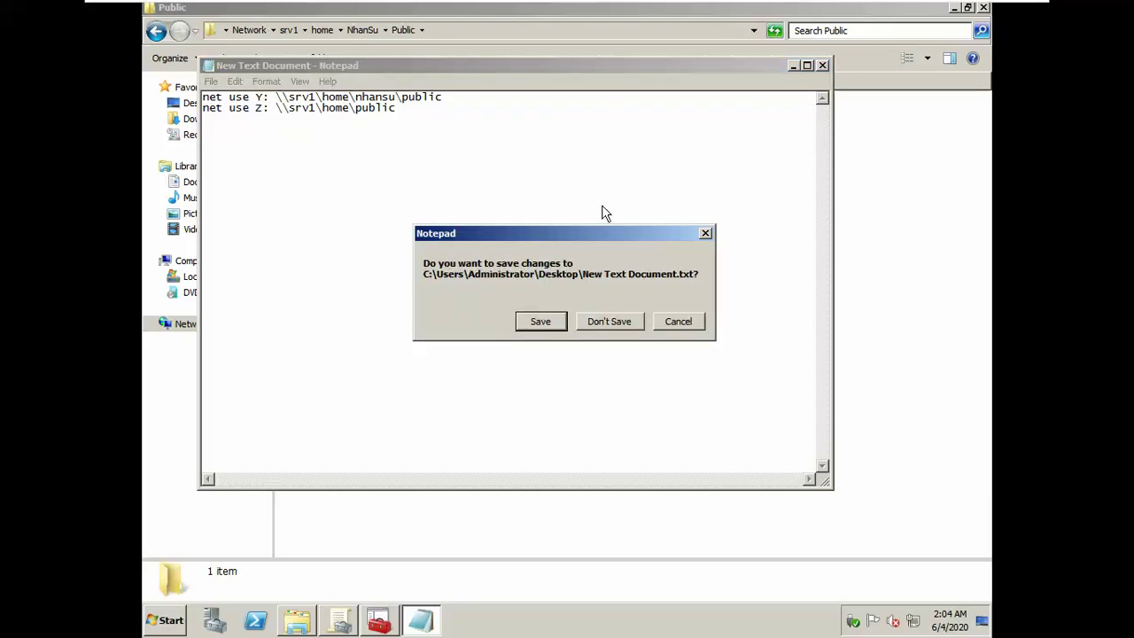
{"action": "left_click", "coordinate": [554, 326]}
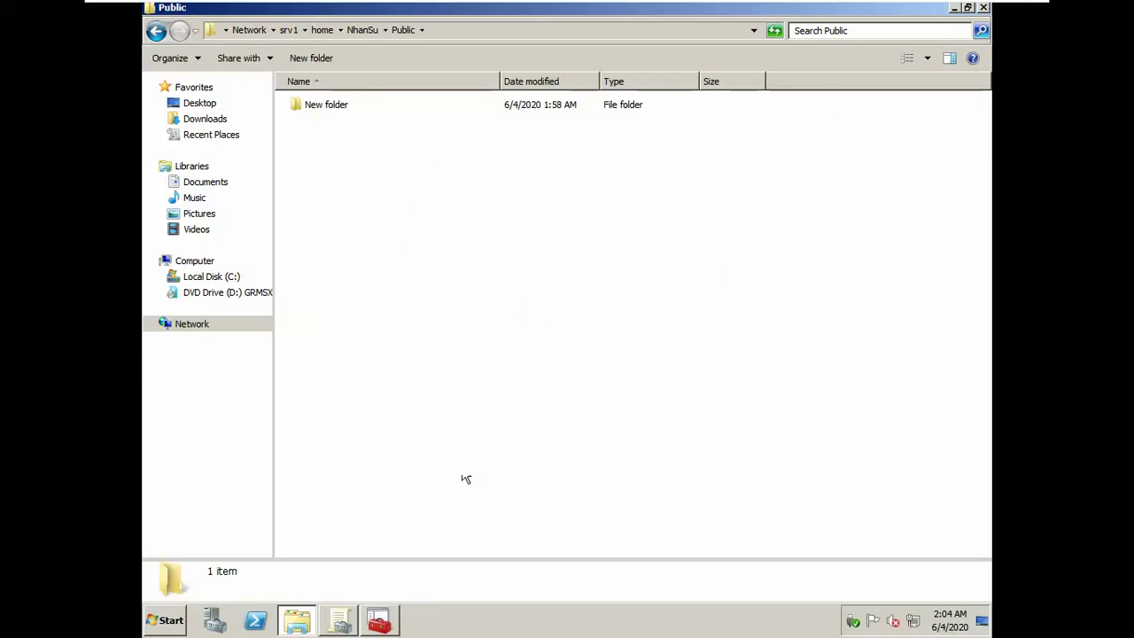
{"action": "left_click", "coordinate": [984, 8]}
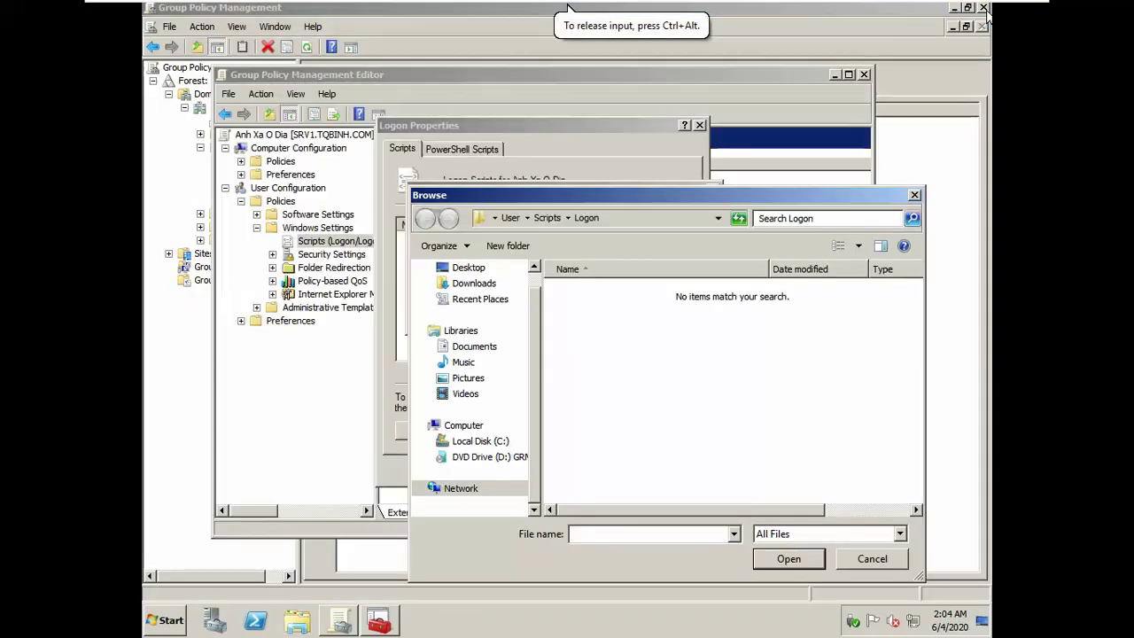
{"action": "left_click", "coordinate": [297, 620]}
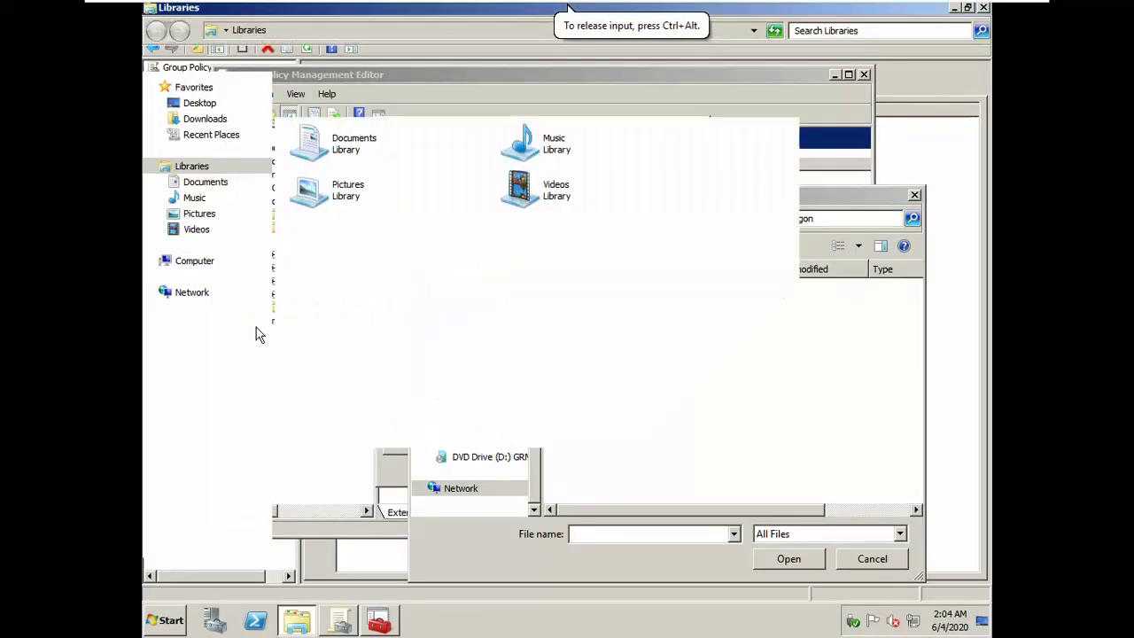
Step: Open New Text Document from the Desktop
{"action": "left_click", "coordinate": [190, 104]}
{"action": "left_click", "coordinate": [372, 193]}
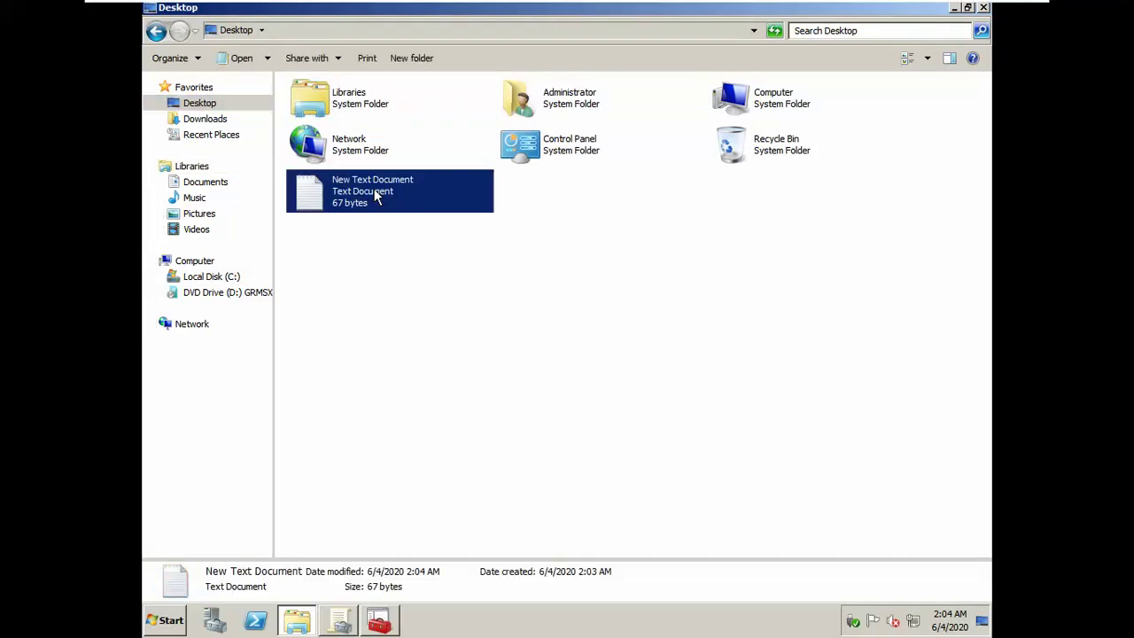
{"action": "double_click", "coordinate": [377, 195]}
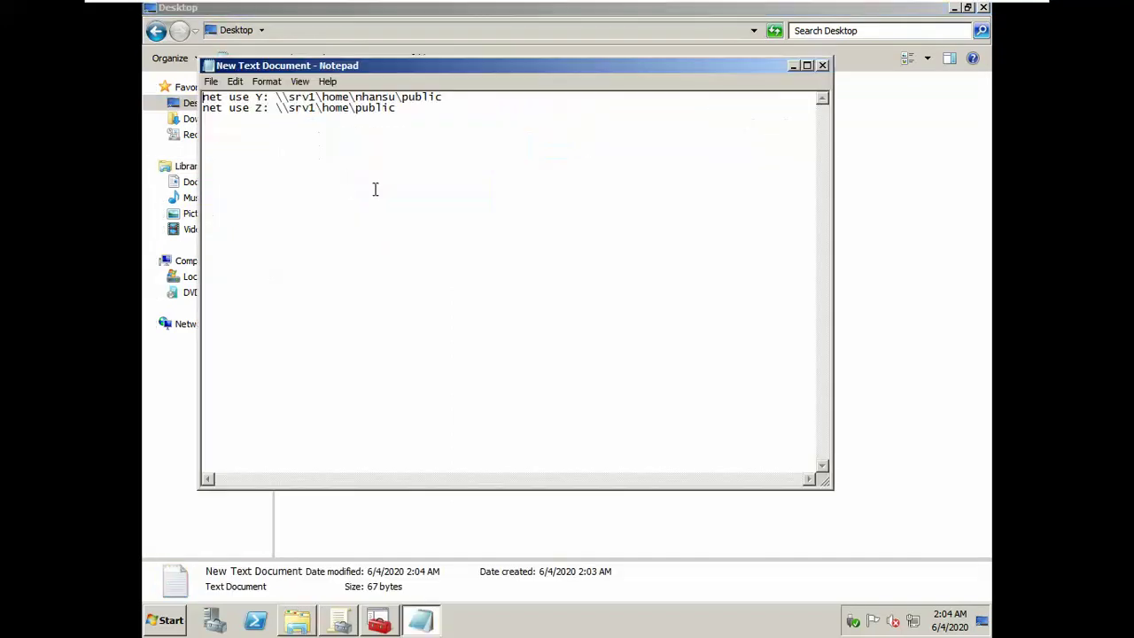
Step: Save the script as 'logon_AnhXaODia.bat' and close Notepad
{"action": "left_click", "coordinate": [213, 81]}
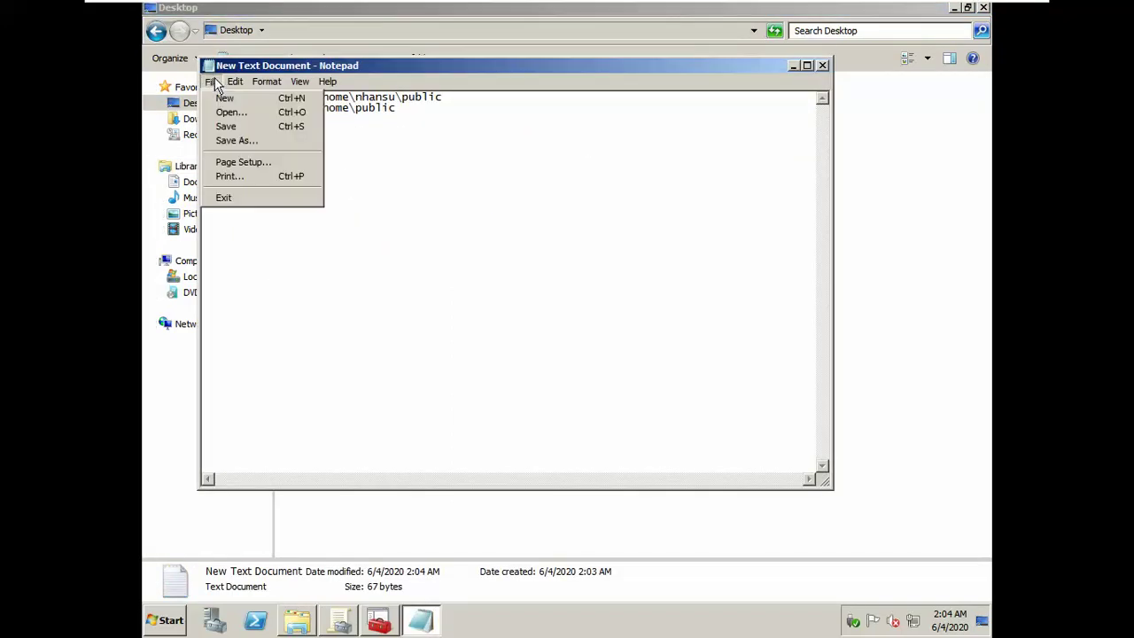
{"action": "left_click", "coordinate": [236, 140]}
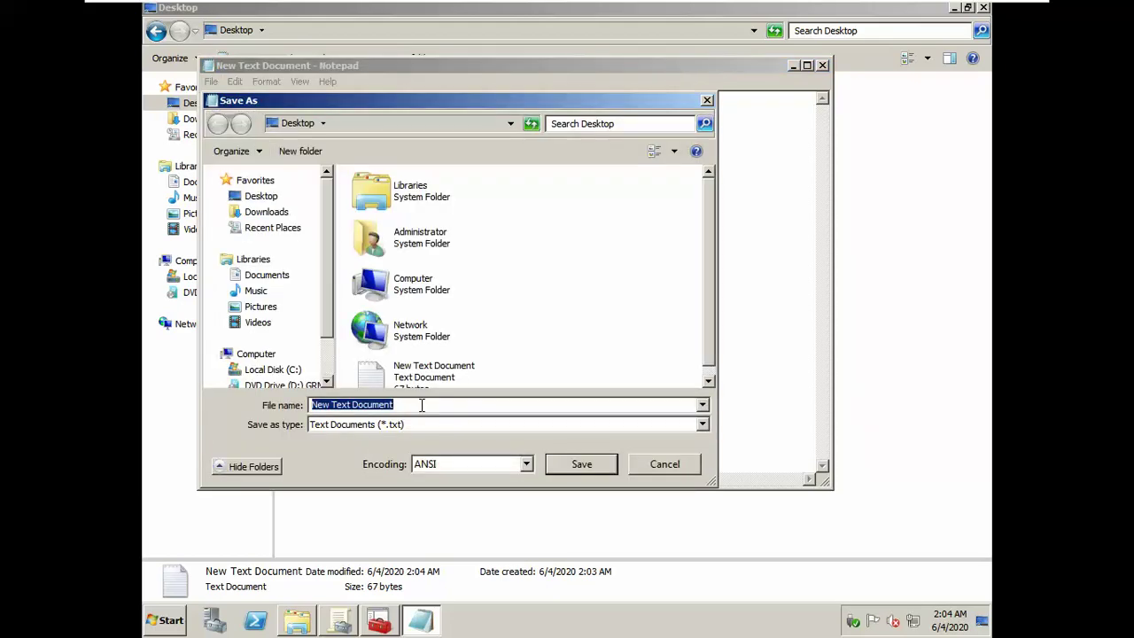
{"action": "type", "text": "\""}
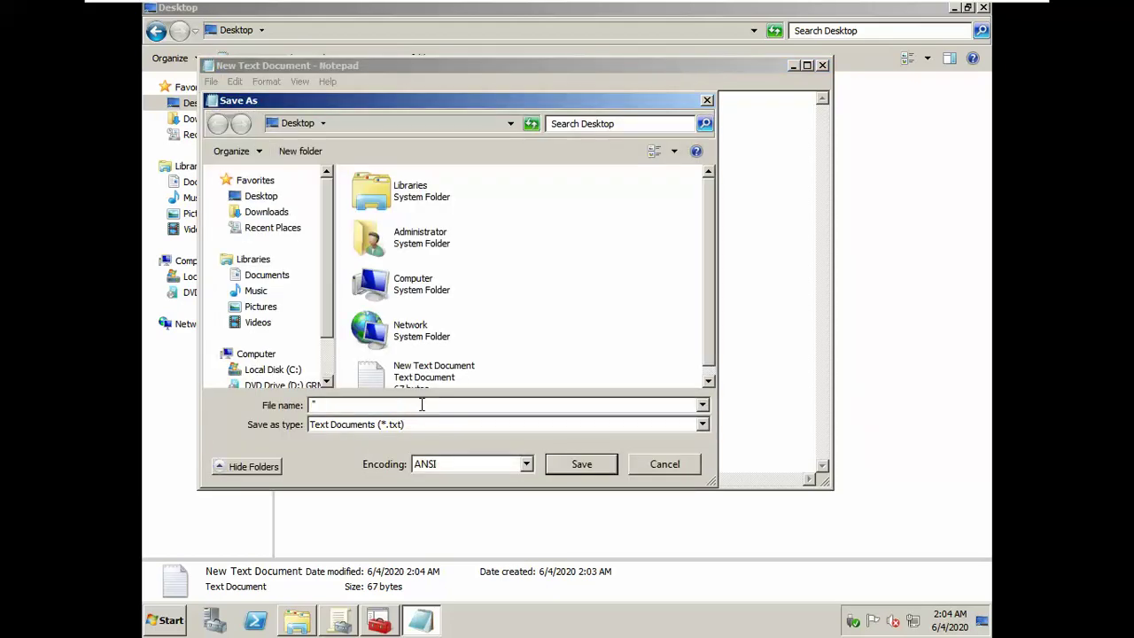
{"action": "type", "text": "log"}
{"action": "key", "text": "BackSpace"}
{"action": "key", "text": "BackSpace"}
{"action": "type", "text": "XaODia.bat\""}
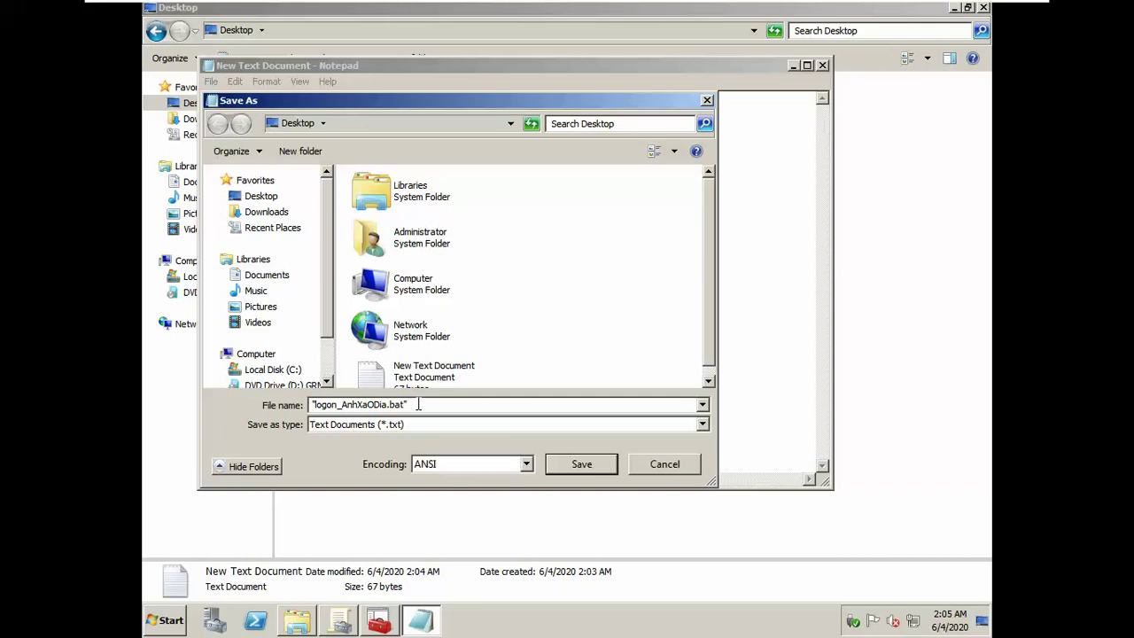
{"action": "left_click", "coordinate": [580, 463]}
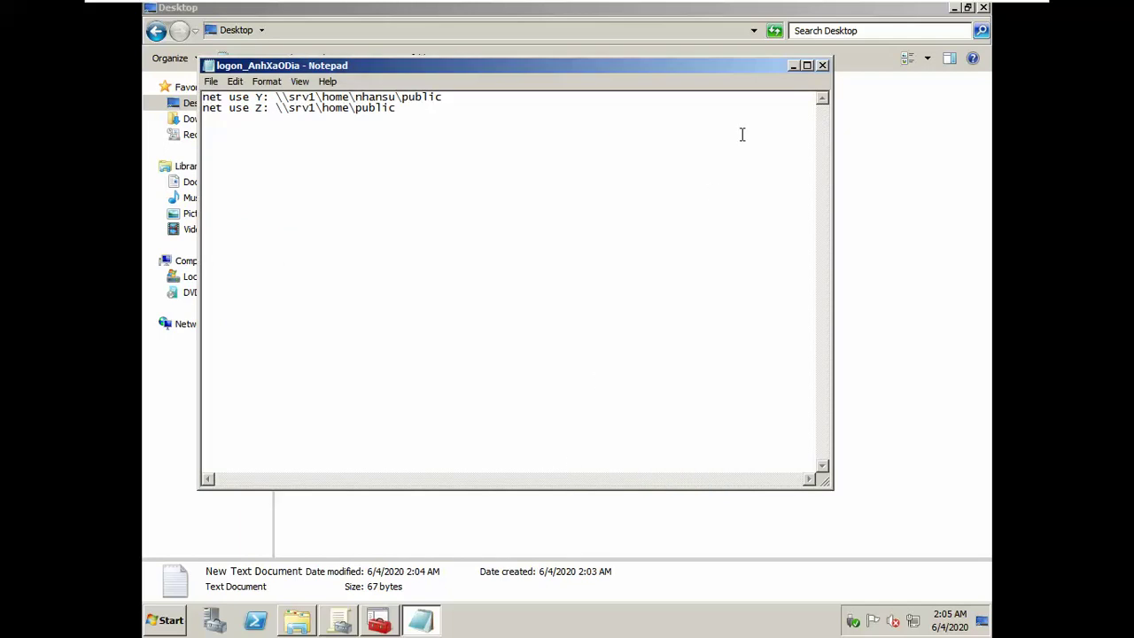
{"action": "left_click", "coordinate": [822, 65]}
{"action": "left_click", "coordinate": [562, 278]}
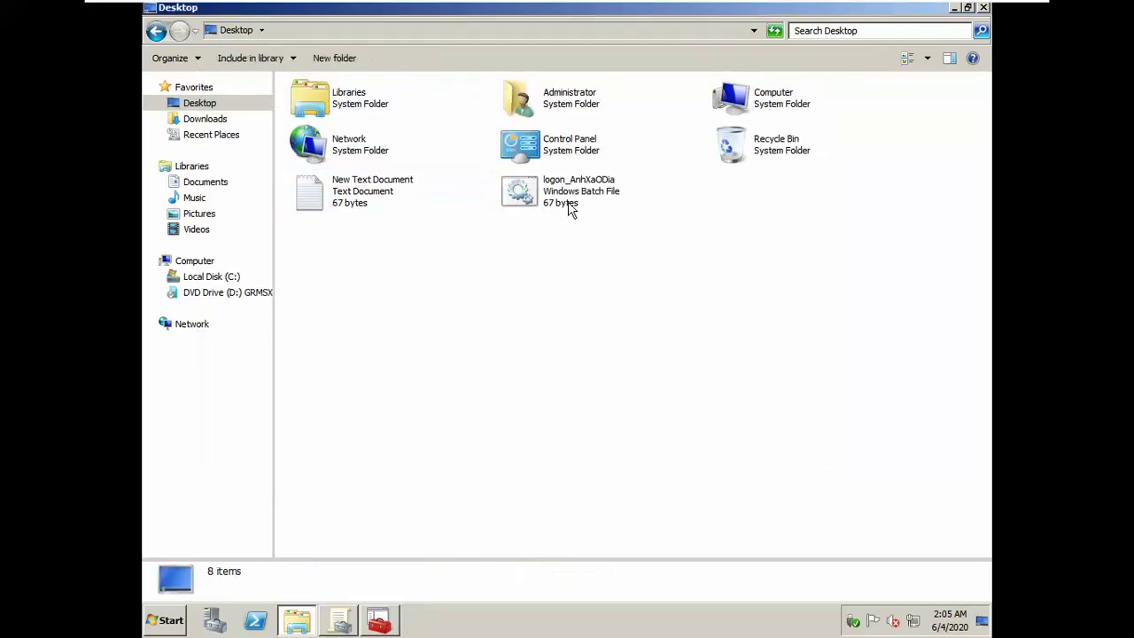
Step: Copy logon_AnhXaODia.bat into the Anh Xa O Dia GPO's Logon scripts folder
{"action": "left_click", "coordinate": [571, 209]}
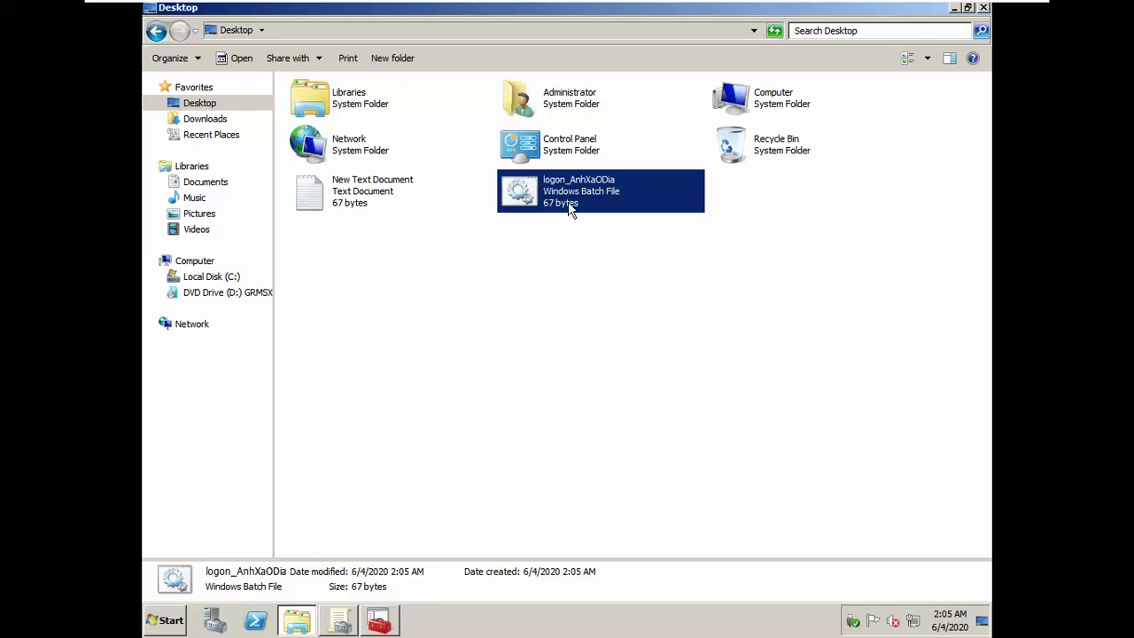
{"action": "right_click", "coordinate": [571, 209]}
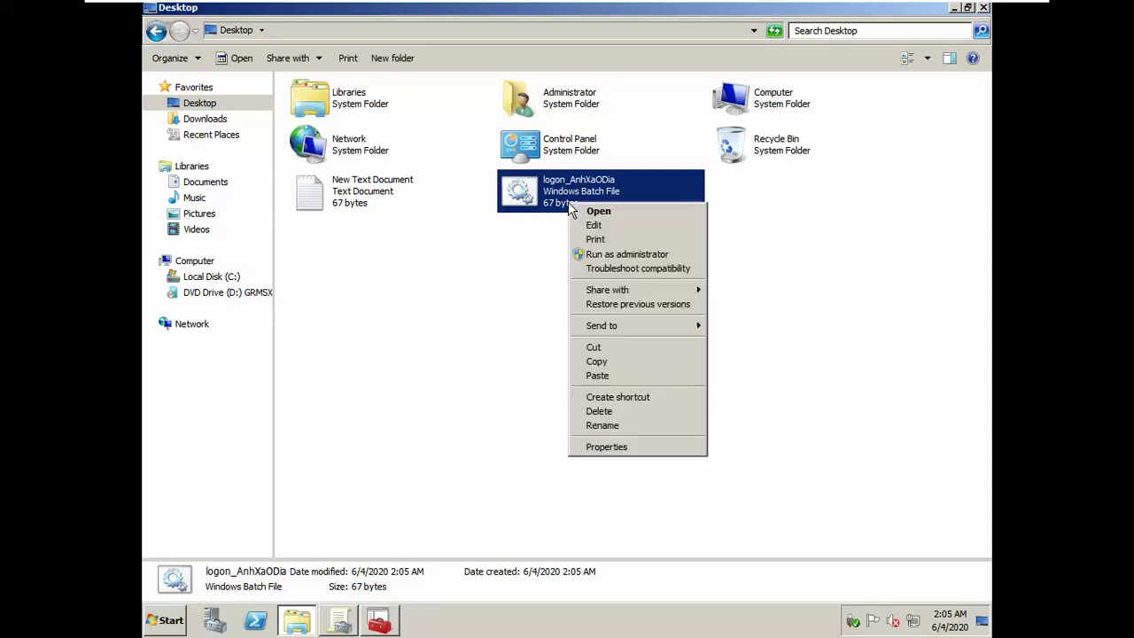
{"action": "left_click", "coordinate": [608, 363]}
{"action": "left_click", "coordinate": [415, 626]}
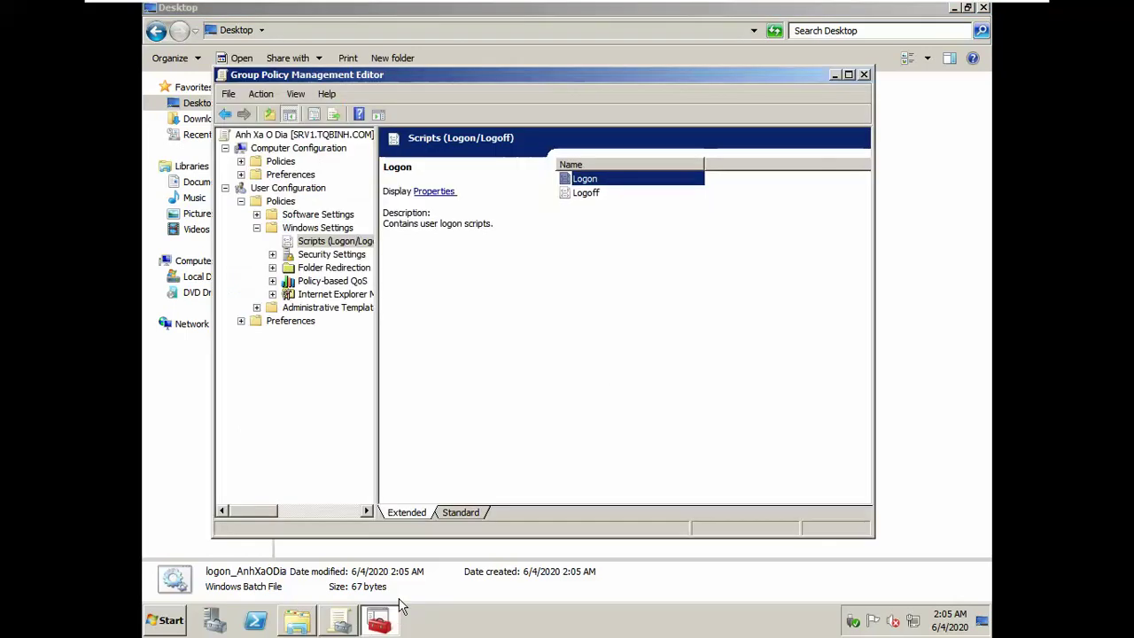
{"action": "left_click", "coordinate": [354, 622]}
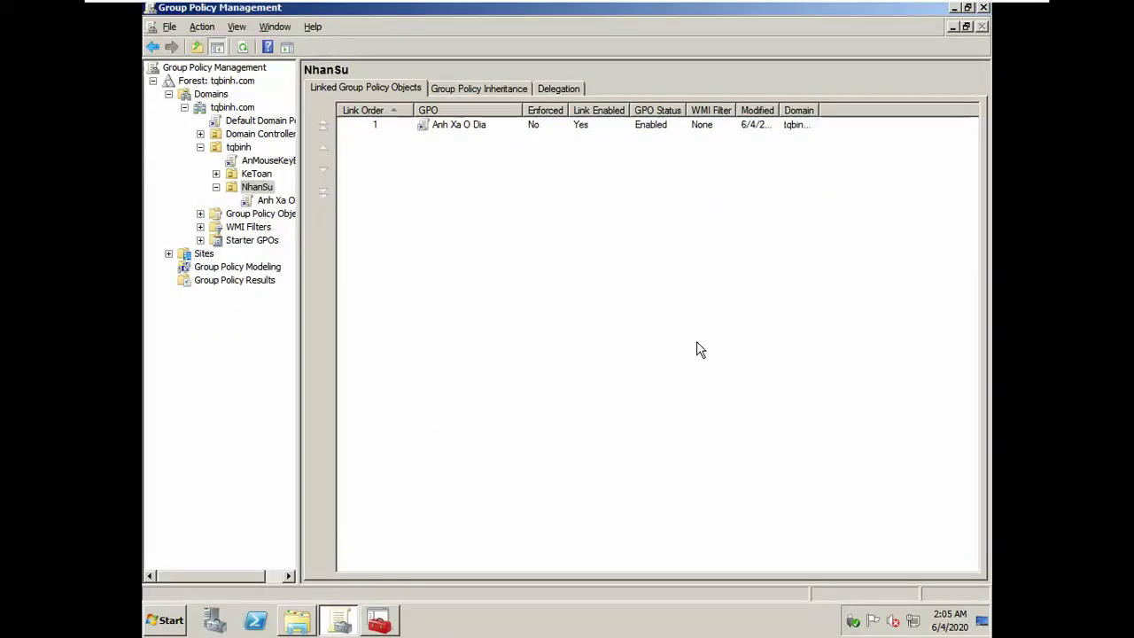
{"action": "key", "text": "alt+Tab"}
{"action": "key", "text": "alt+Tab"}
{"action": "key", "text": "alt+Tab"}
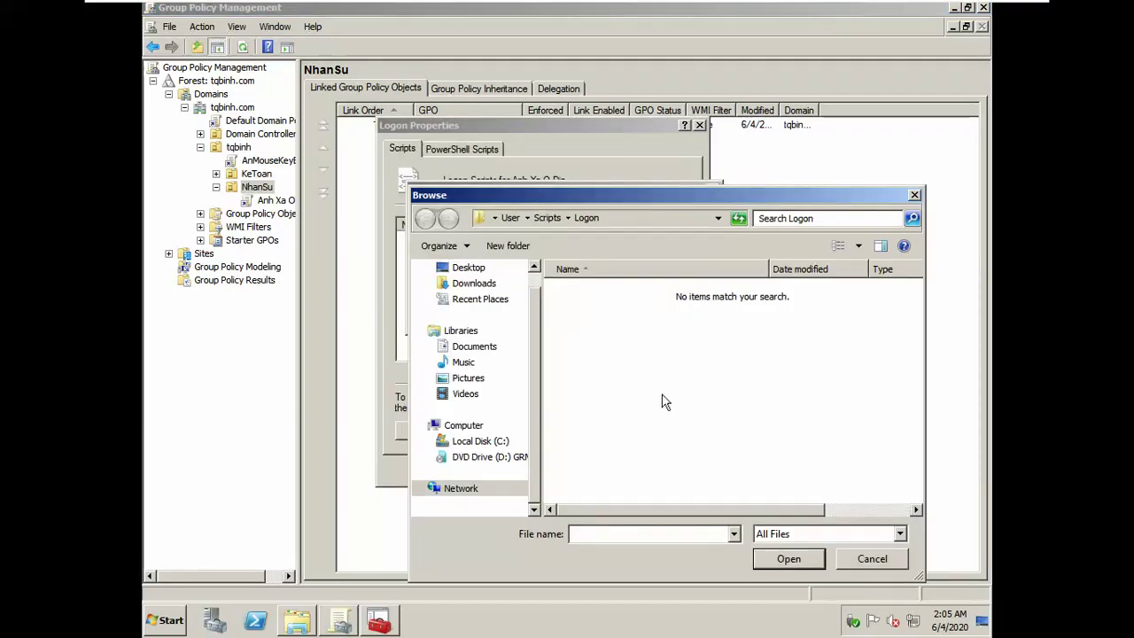
{"action": "left_click", "coordinate": [634, 224]}
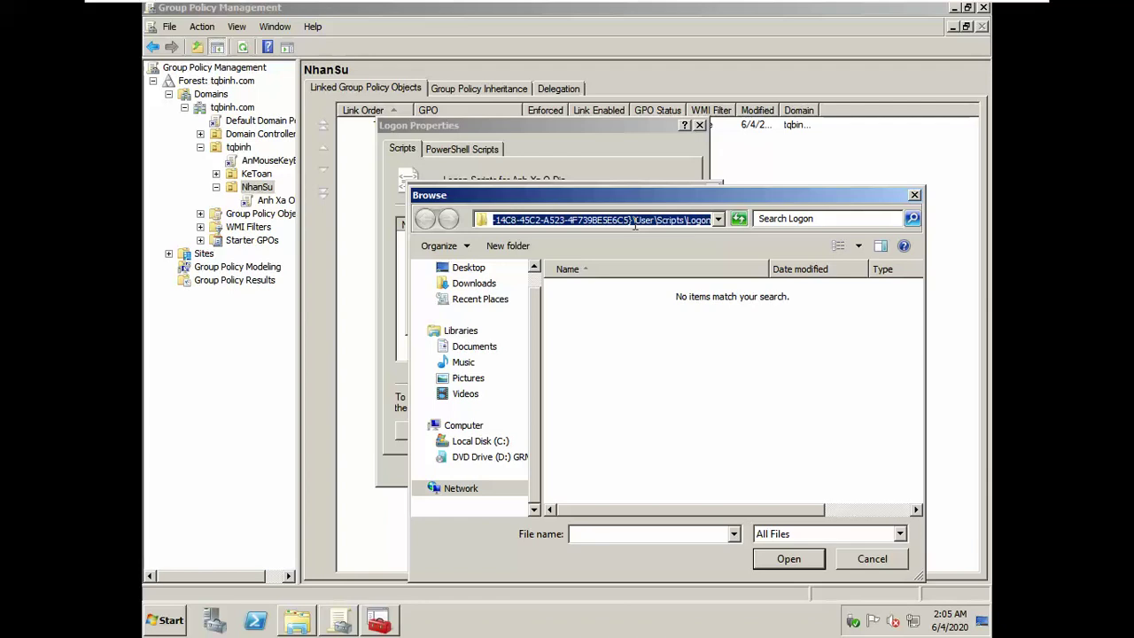
{"action": "left_click", "coordinate": [697, 392]}
{"action": "right_click", "coordinate": [683, 312]}
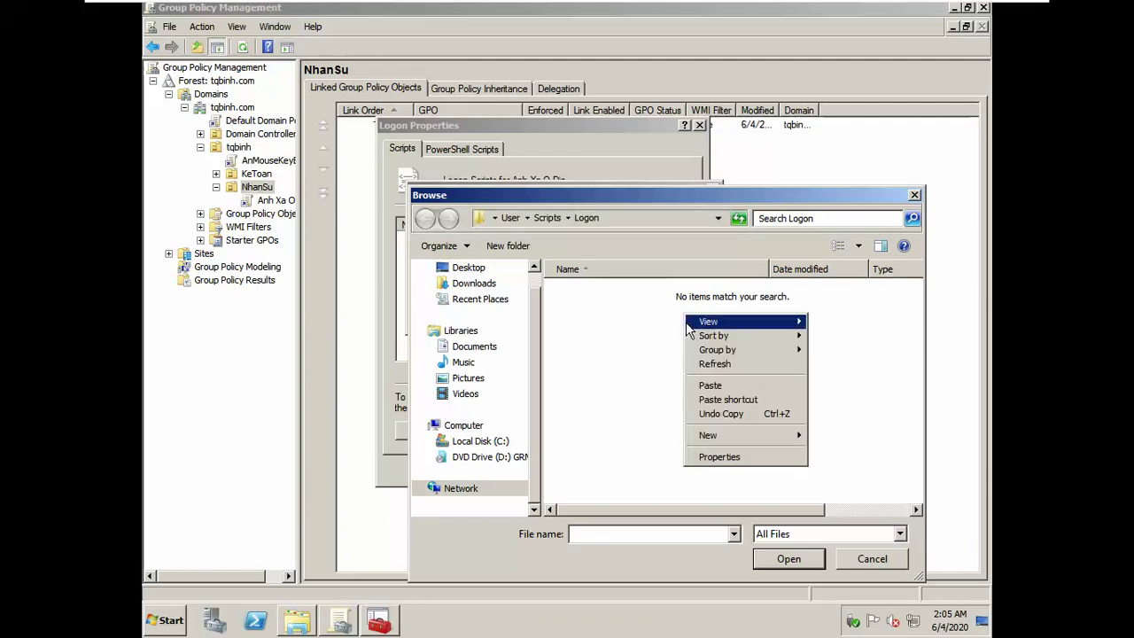
{"action": "left_click", "coordinate": [710, 384]}
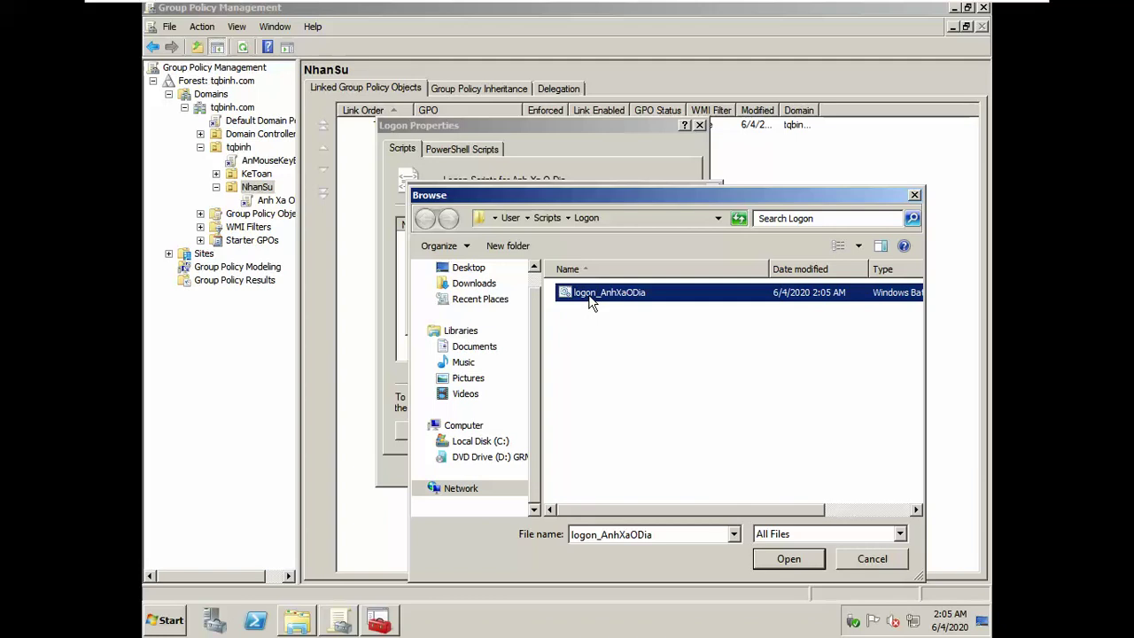
Step: Set logon_AnhXaODia.bat as the GPO's logon script and apply the setting
{"action": "left_click", "coordinate": [790, 561]}
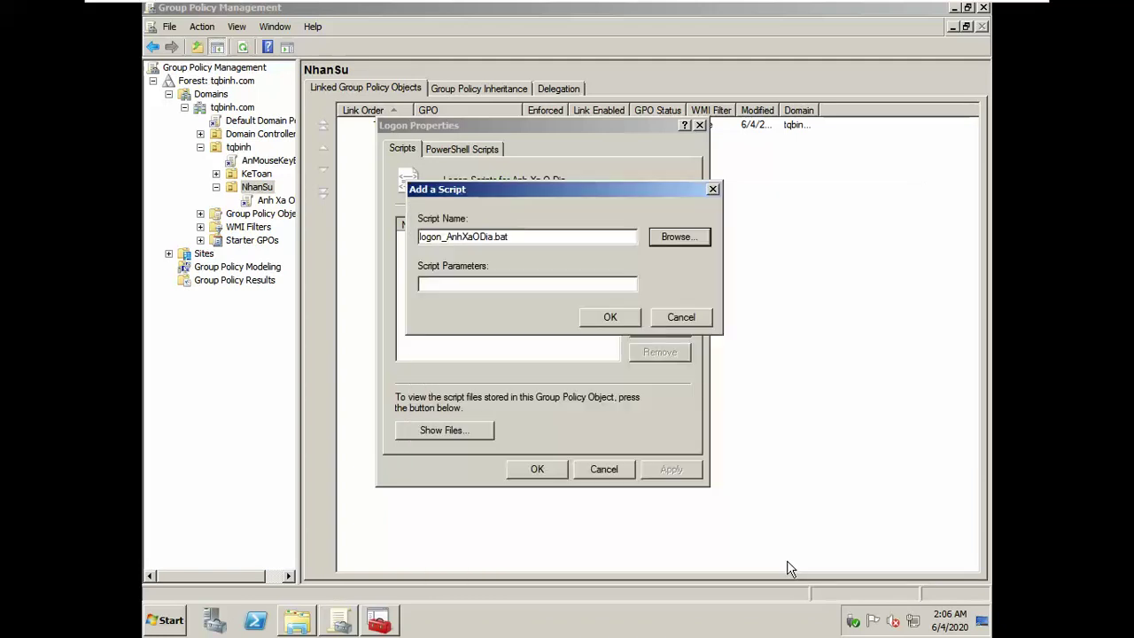
{"action": "left_click", "coordinate": [610, 317]}
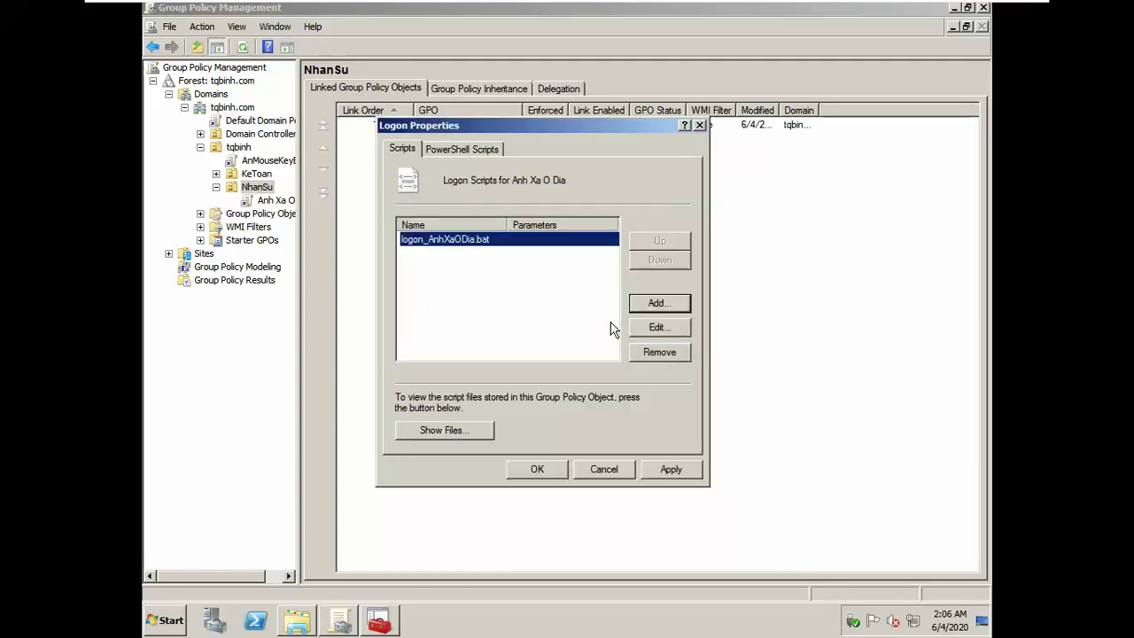
{"action": "left_click", "coordinate": [657, 469]}
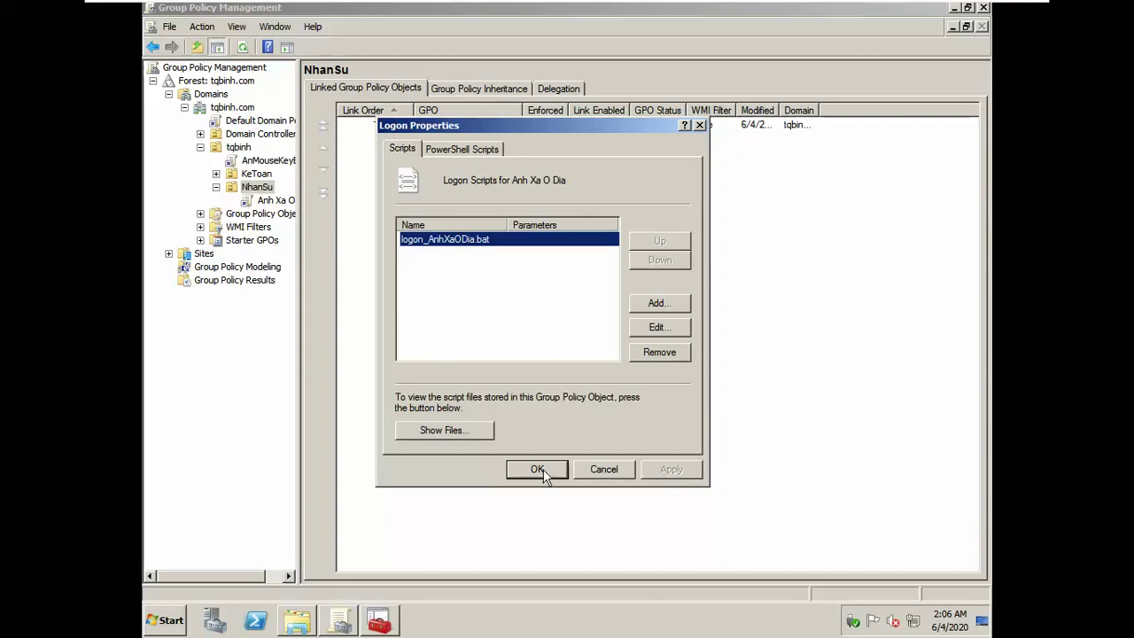
{"action": "left_click", "coordinate": [567, 469]}
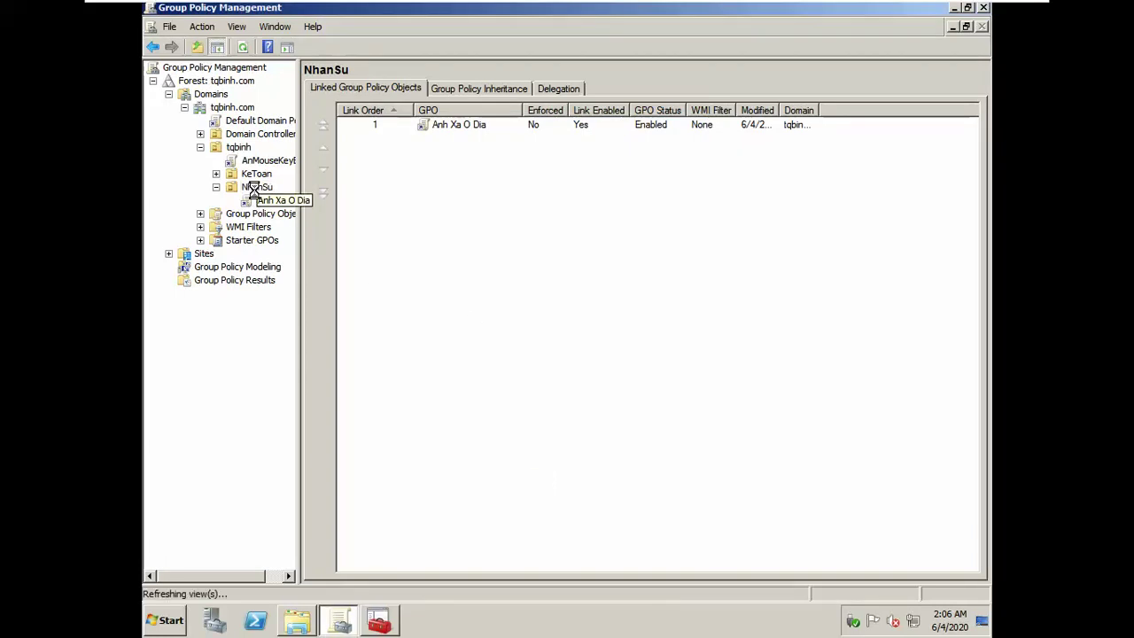
Step: Check the Anh Xa O Dia link under NhanSu, dismiss the warning, then view KeToan's linked GPOs
{"action": "left_click", "coordinate": [253, 194]}
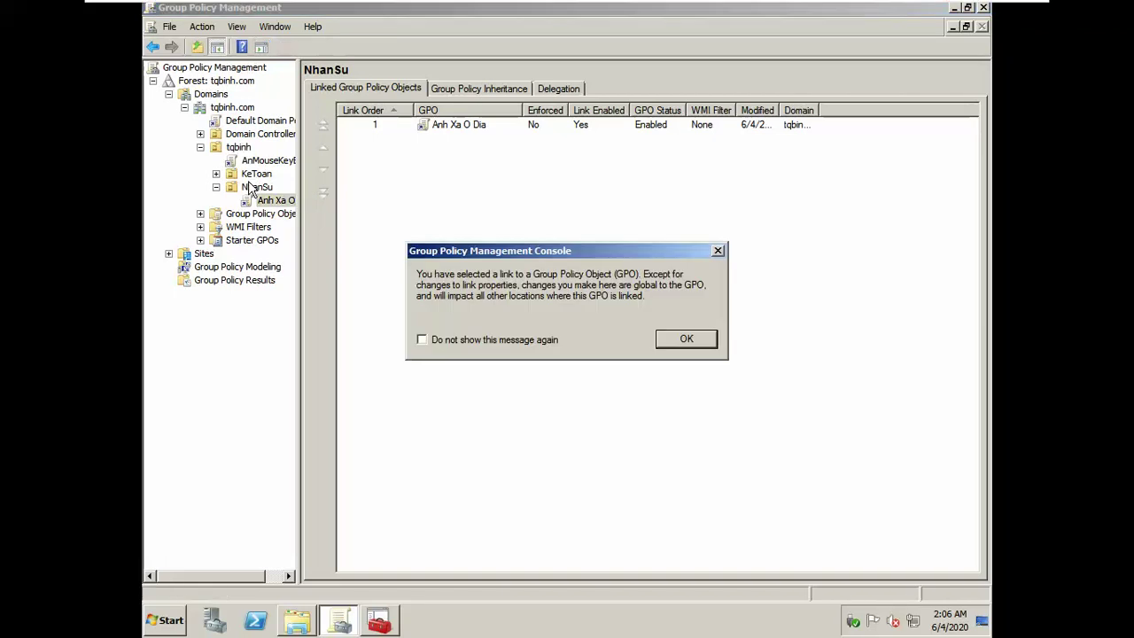
{"action": "left_click", "coordinate": [687, 340]}
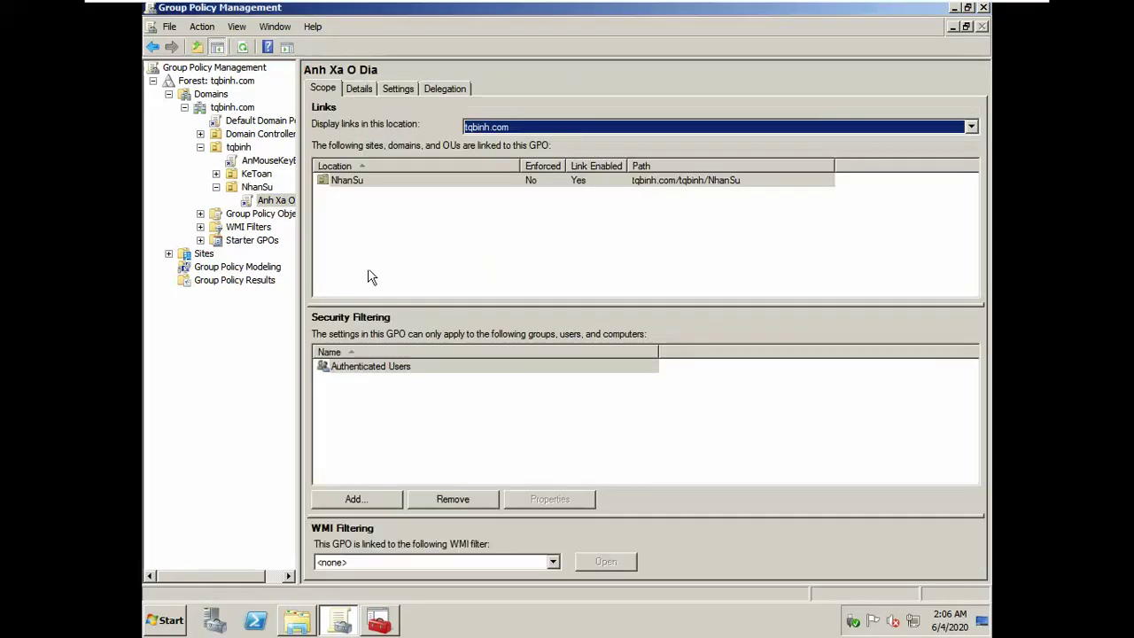
{"action": "left_click", "coordinate": [257, 174]}
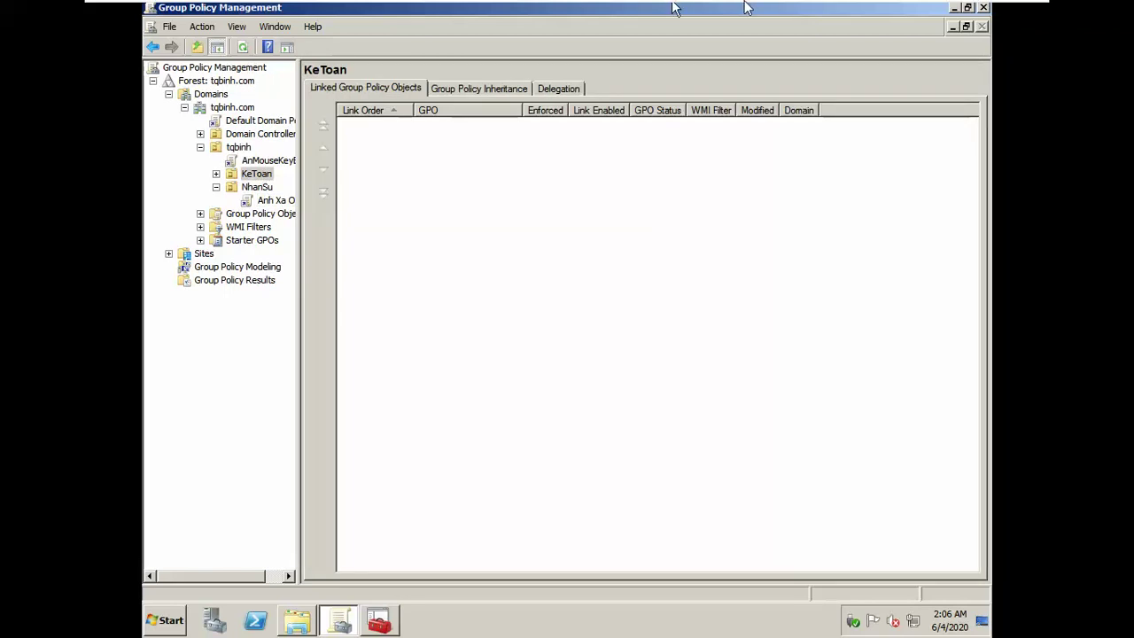
Step: Force a Group Policy refresh on srv1 with gpupdate /force
{"action": "mouse_move", "coordinate": [727, 9]}
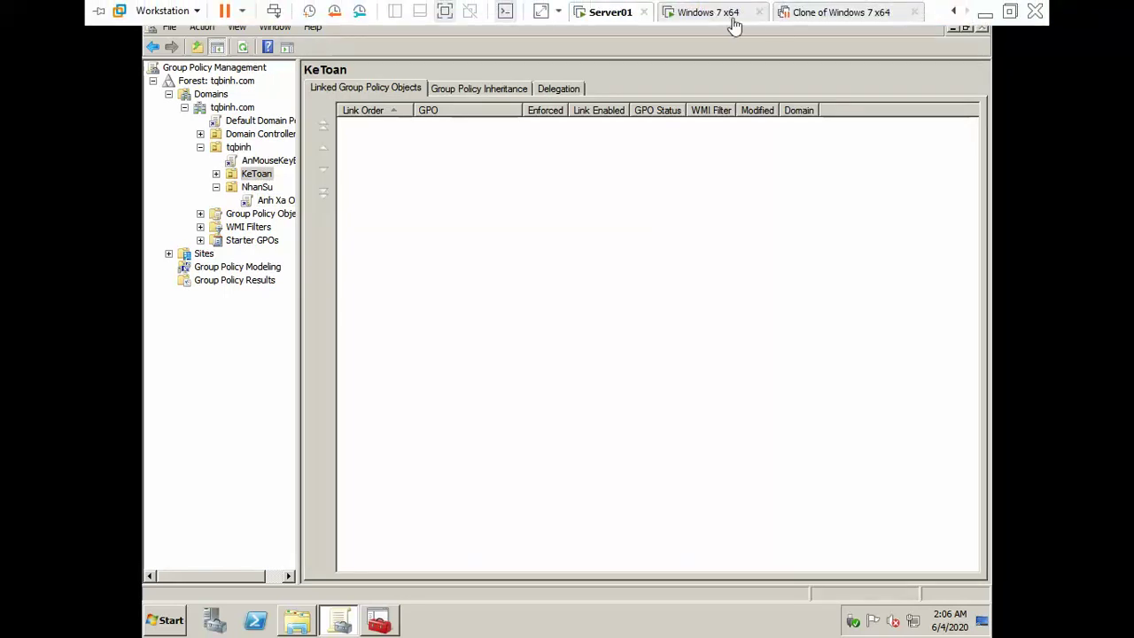
{"action": "key", "text": "super+r"}
{"action": "key", "text": "Return"}
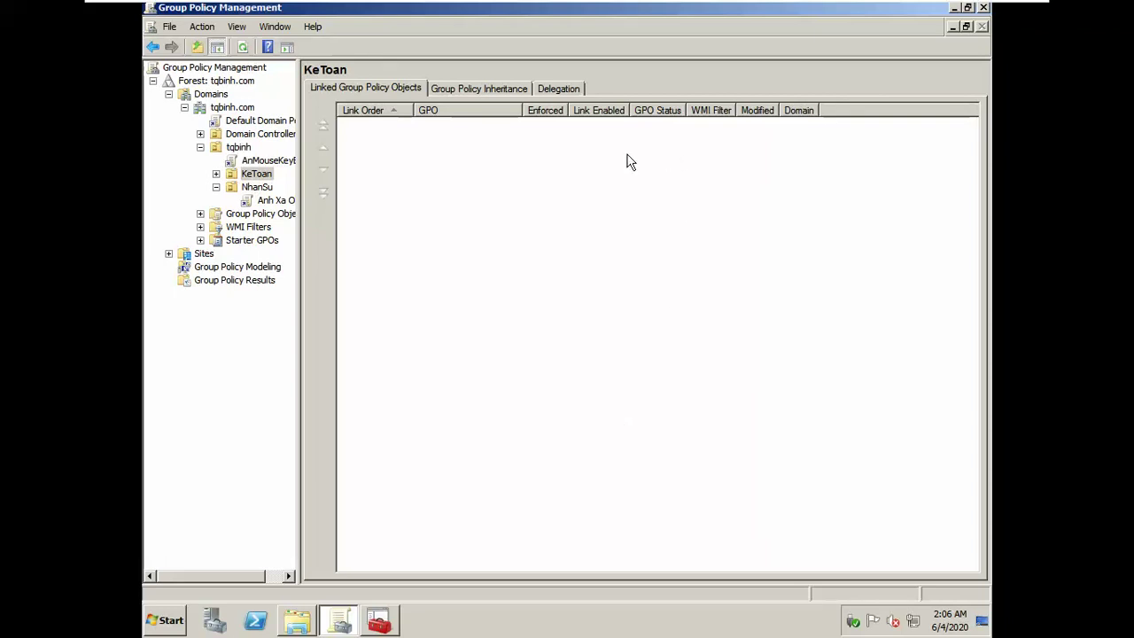
Step: Confirm Anh Xa O Dia in NhanSu's linked GPO list, then switch to the Windows 7 client
{"action": "left_click", "coordinate": [262, 189]}
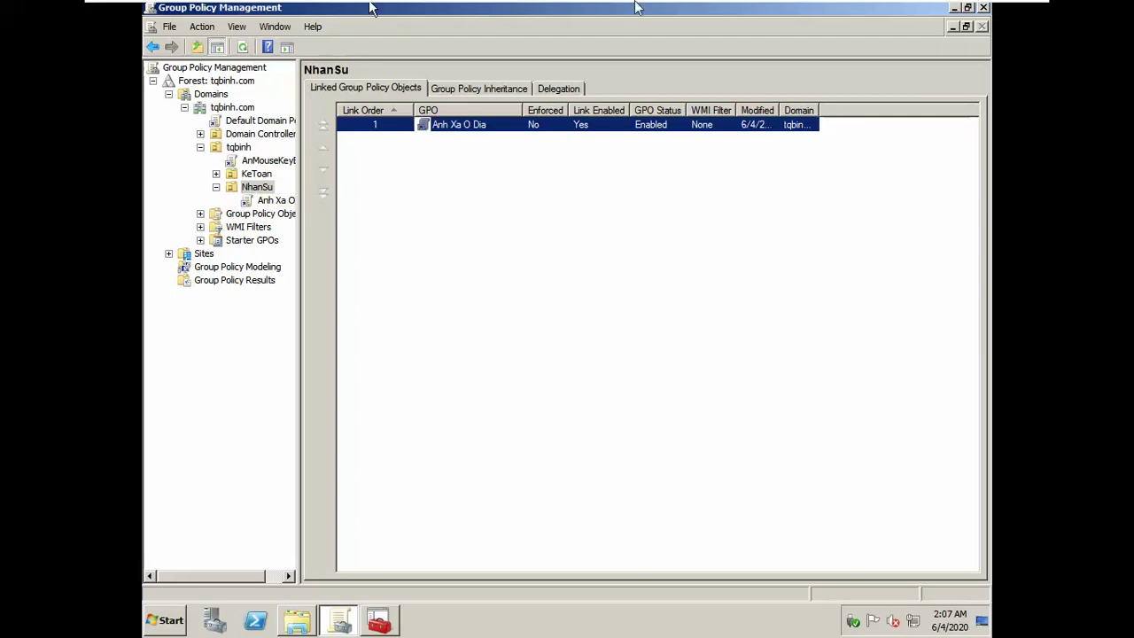
{"action": "mouse_move", "coordinate": [633, 10]}
{"action": "left_click", "coordinate": [712, 13]}
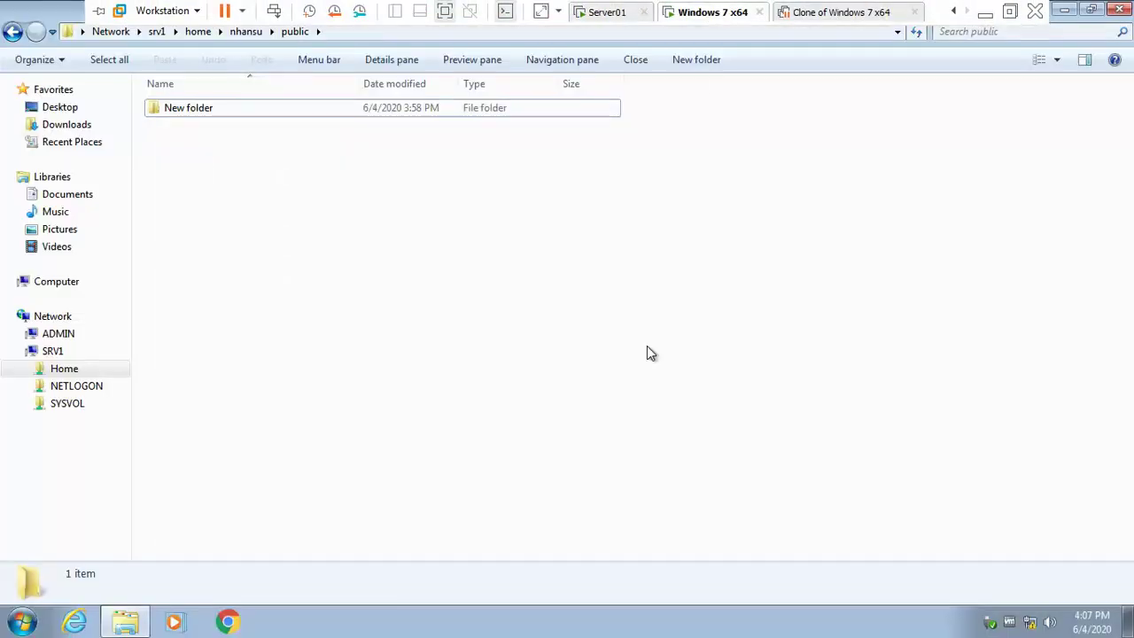
Step: Bring up the Windows 7 security screen and cancel back to Explorer
{"action": "key", "text": "ctrl+alt+Insert"}
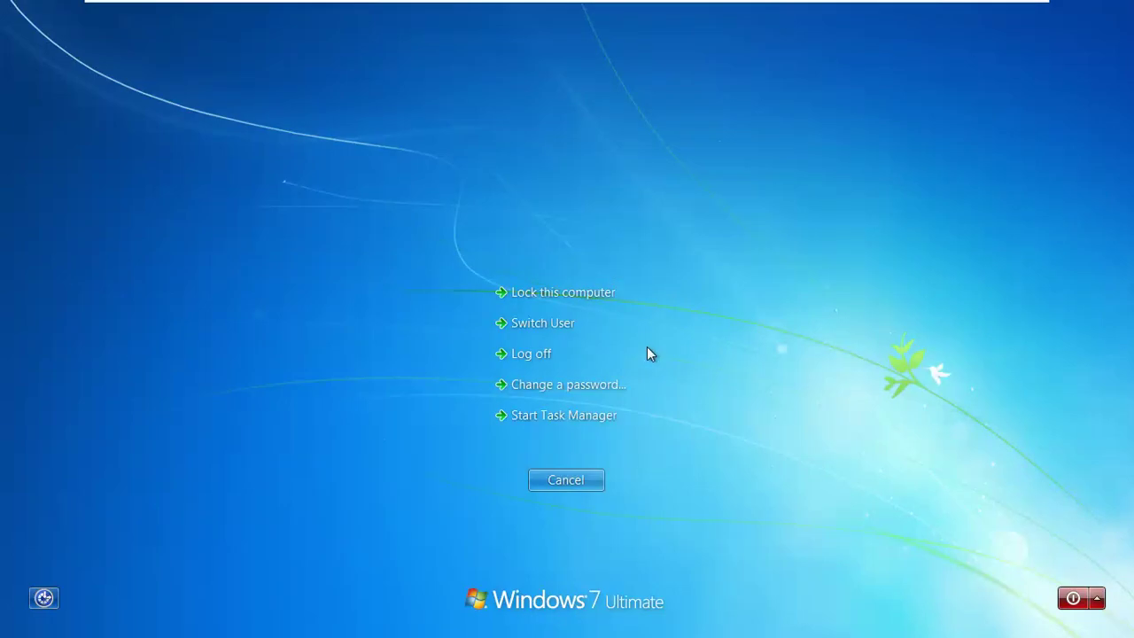
{"action": "key", "text": "Escape"}
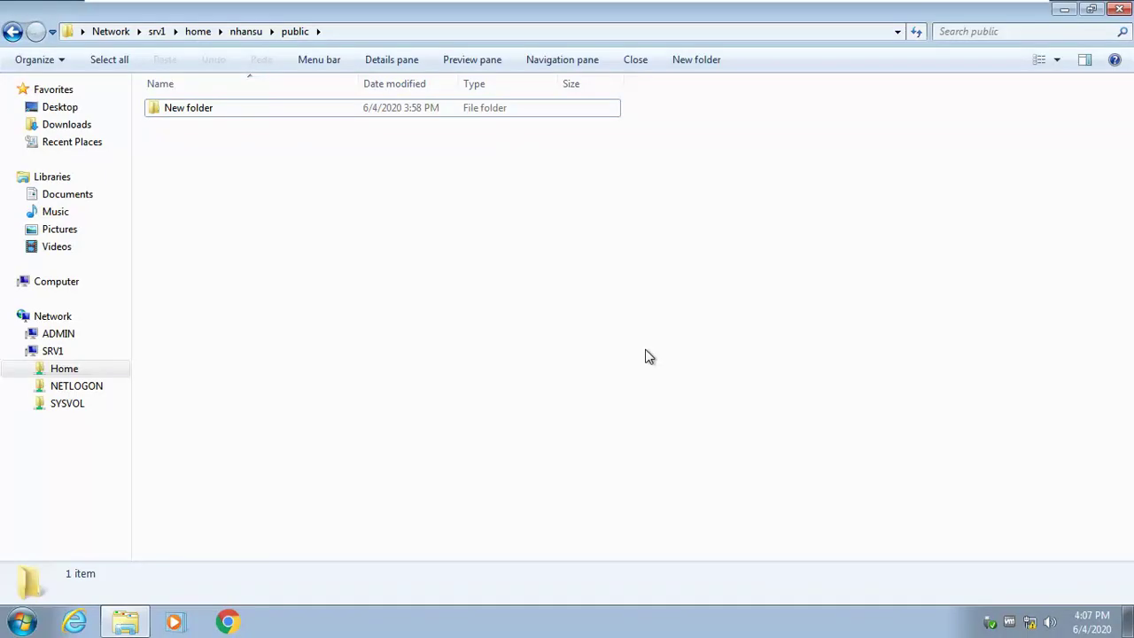
{"action": "key", "text": "ctrl+alt+Delete"}
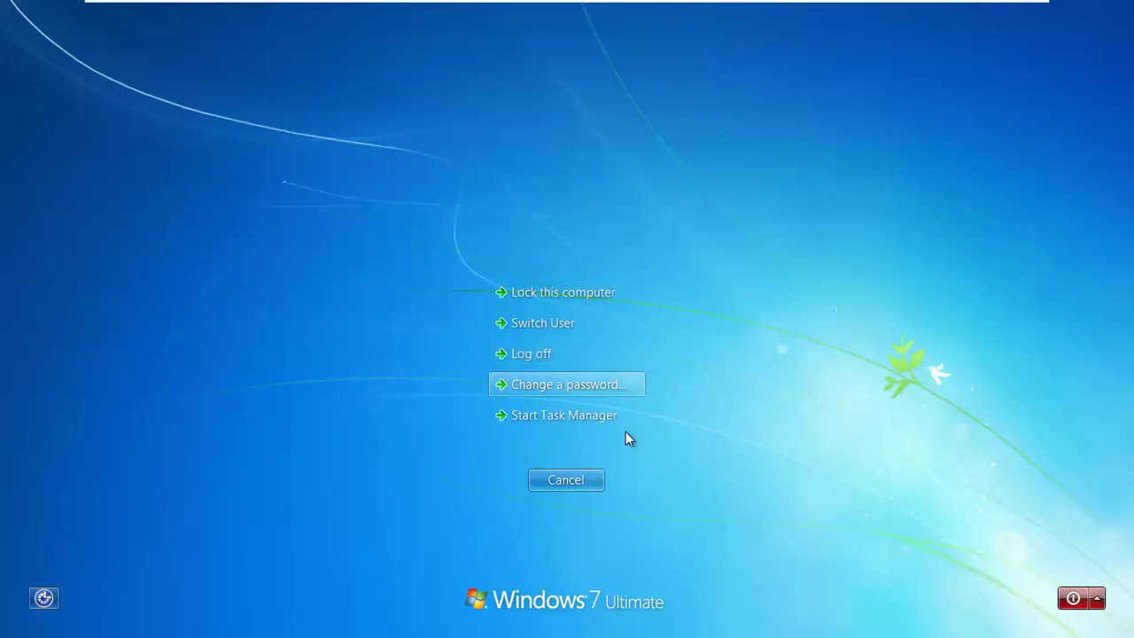
{"action": "left_click", "coordinate": [585, 473]}
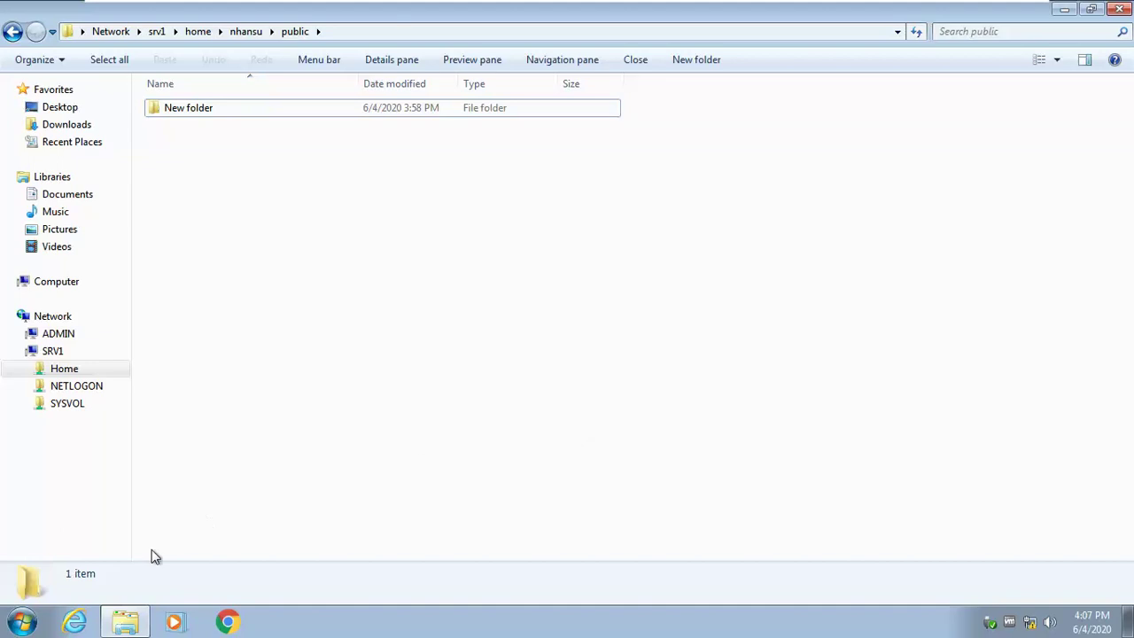
Step: Lock the Windows 7 session, sign back in with the user's password, and dismiss the activation prompt
{"action": "left_click", "coordinate": [21, 622]}
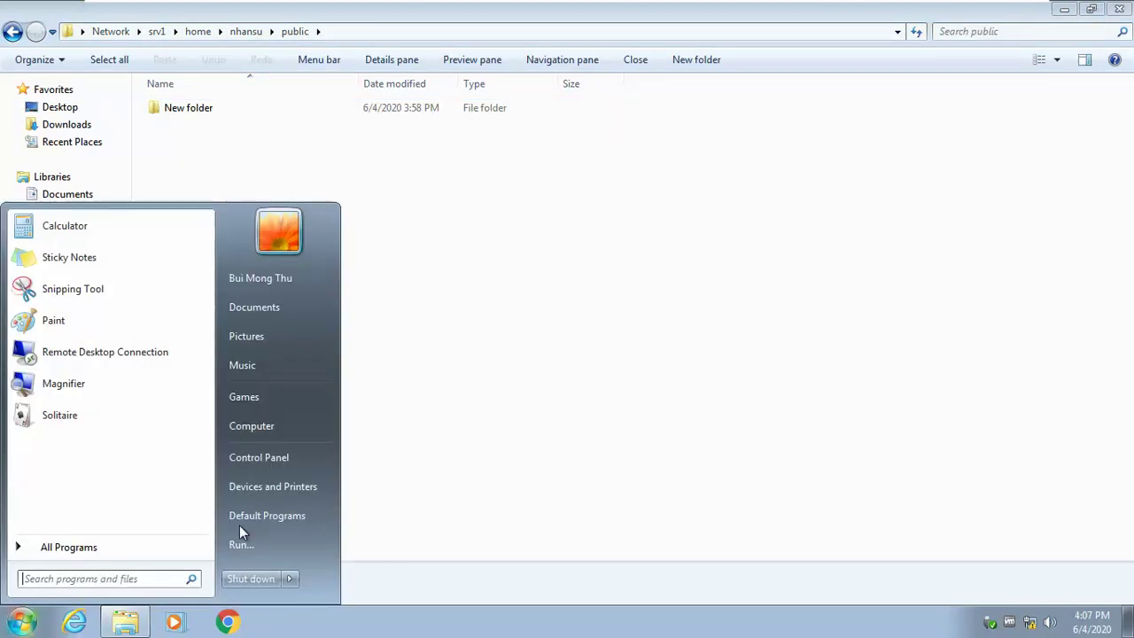
{"action": "mouse_move", "coordinate": [287, 579]}
{"action": "left_click", "coordinate": [321, 533]}
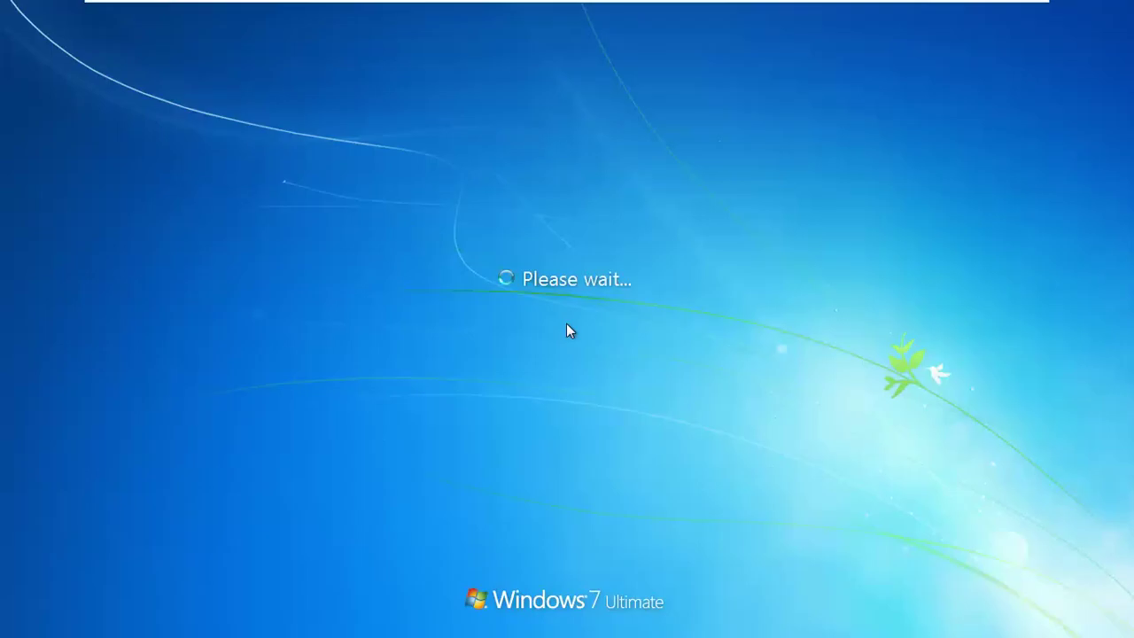
{"action": "key", "text": "ctrl+alt+Delete"}
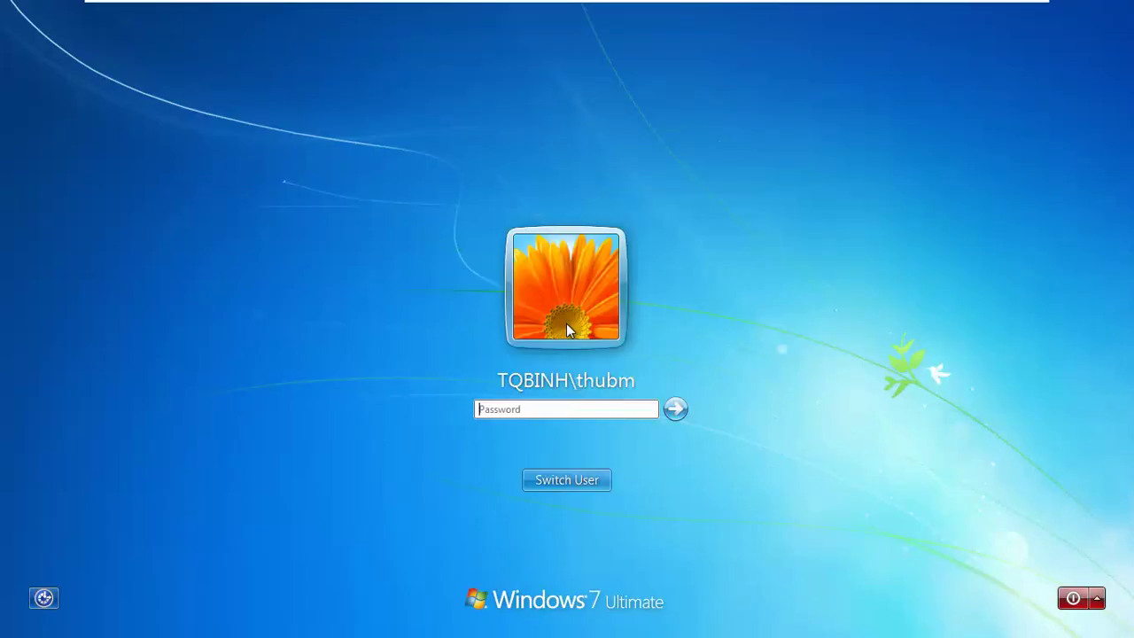
{"action": "type", "text": "123"}
{"action": "key", "text": "Return"}
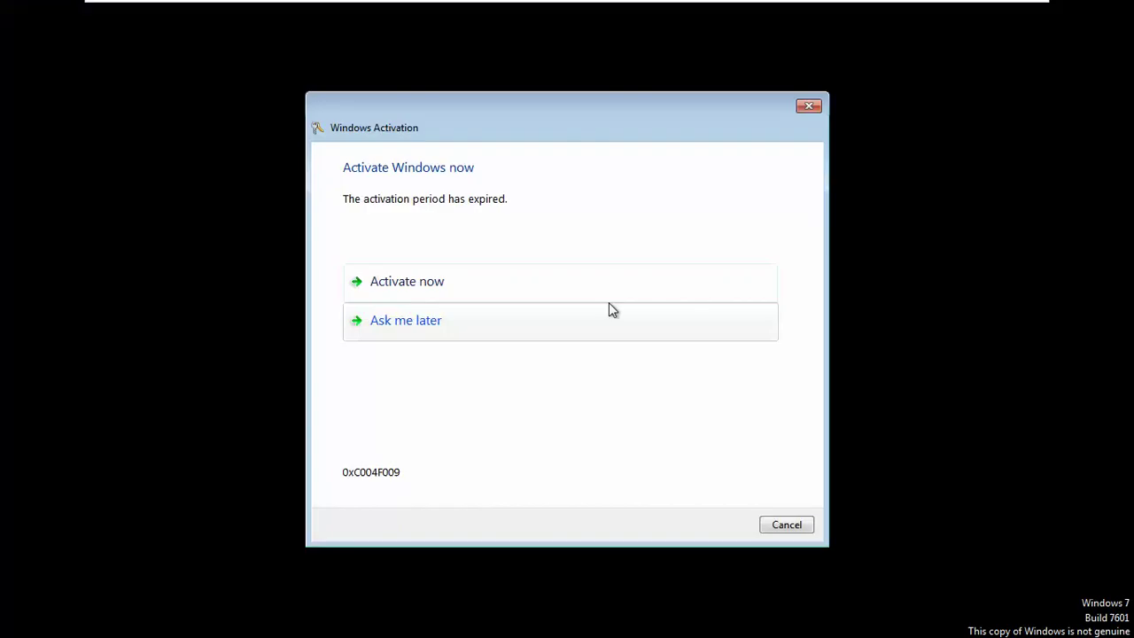
{"action": "left_click", "coordinate": [779, 528]}
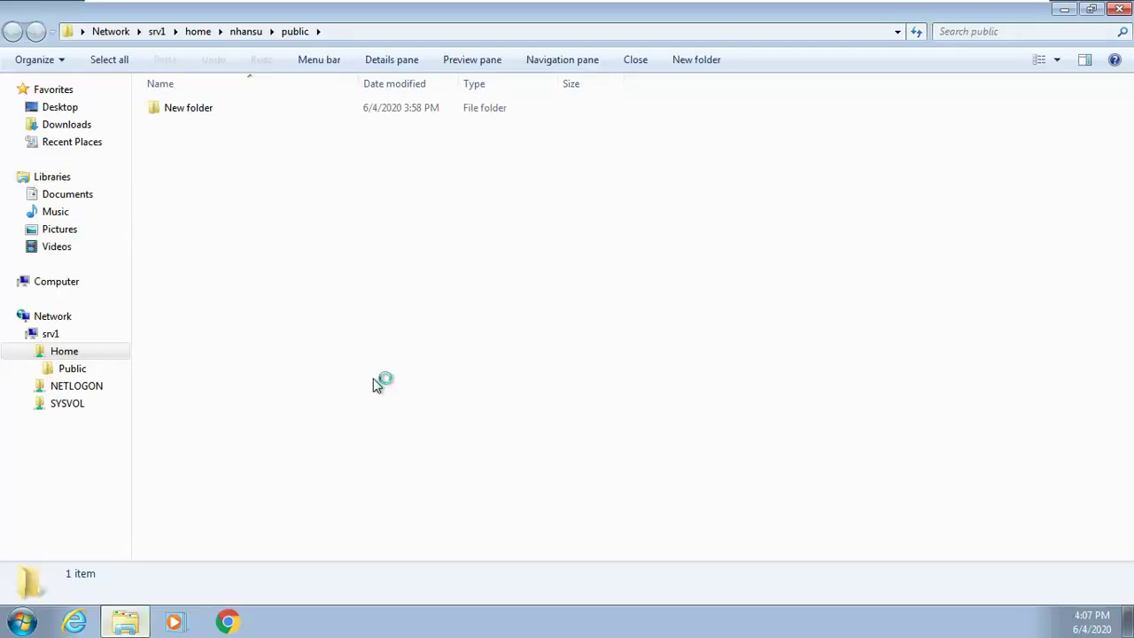
Step: In Computer, open the mapped Y: and Z: drives to check their contents
{"action": "left_click", "coordinate": [69, 281]}
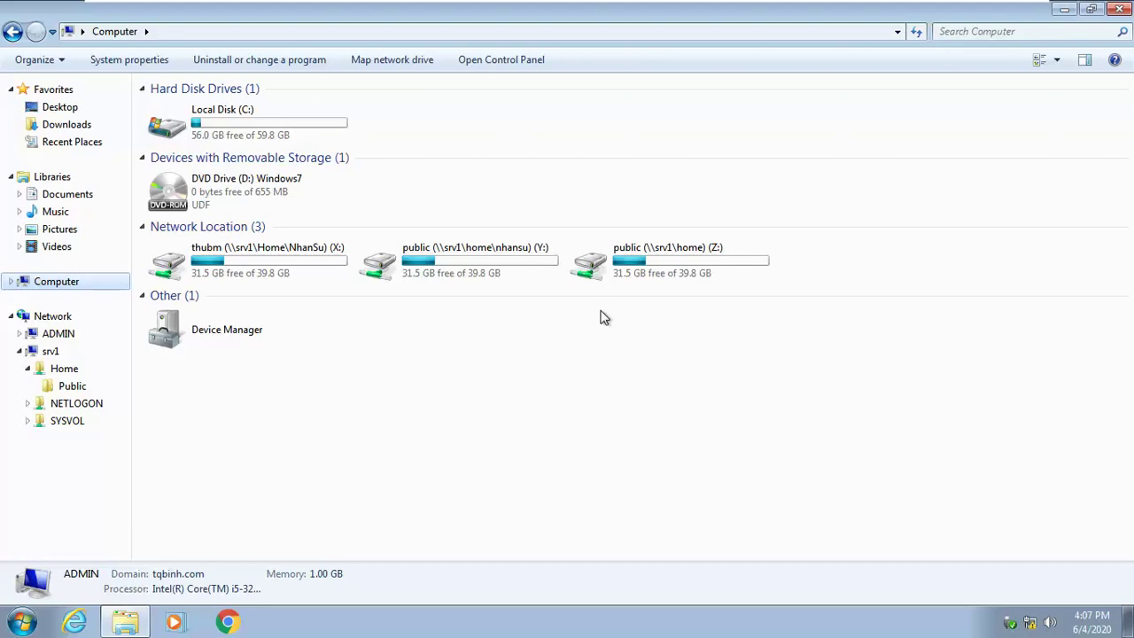
{"action": "double_click", "coordinate": [483, 263]}
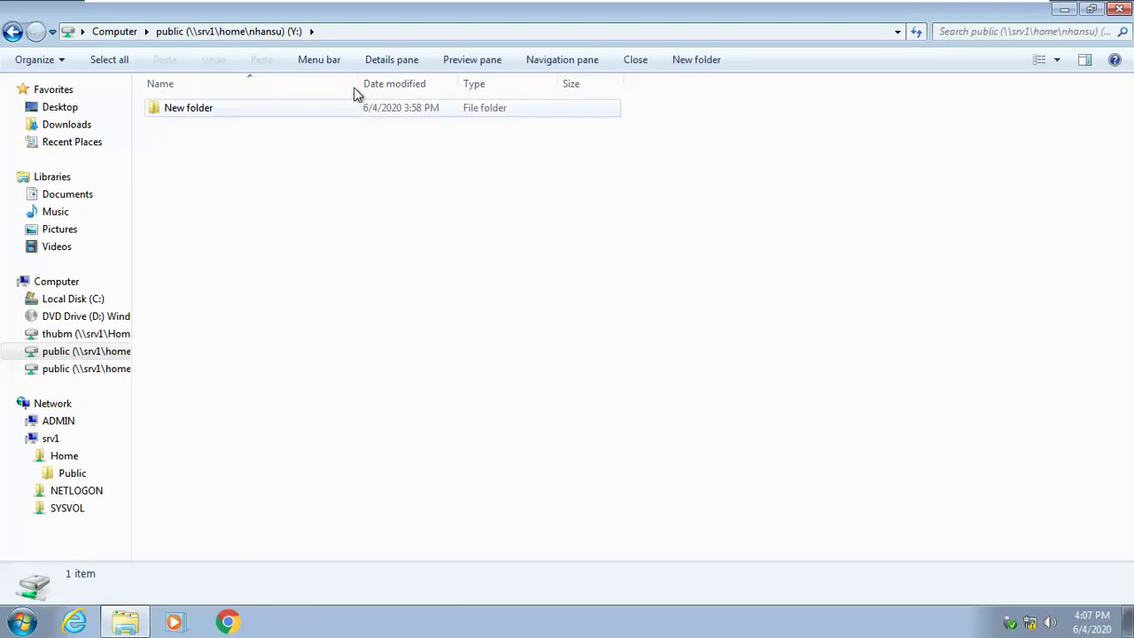
{"action": "left_click", "coordinate": [124, 32]}
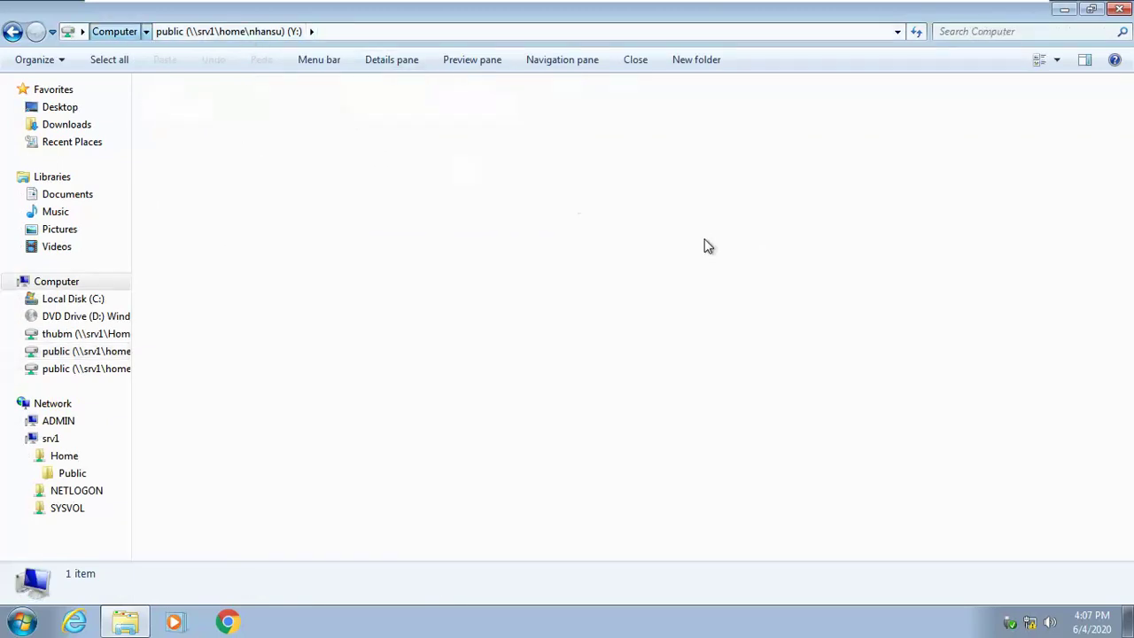
{"action": "double_click", "coordinate": [664, 257]}
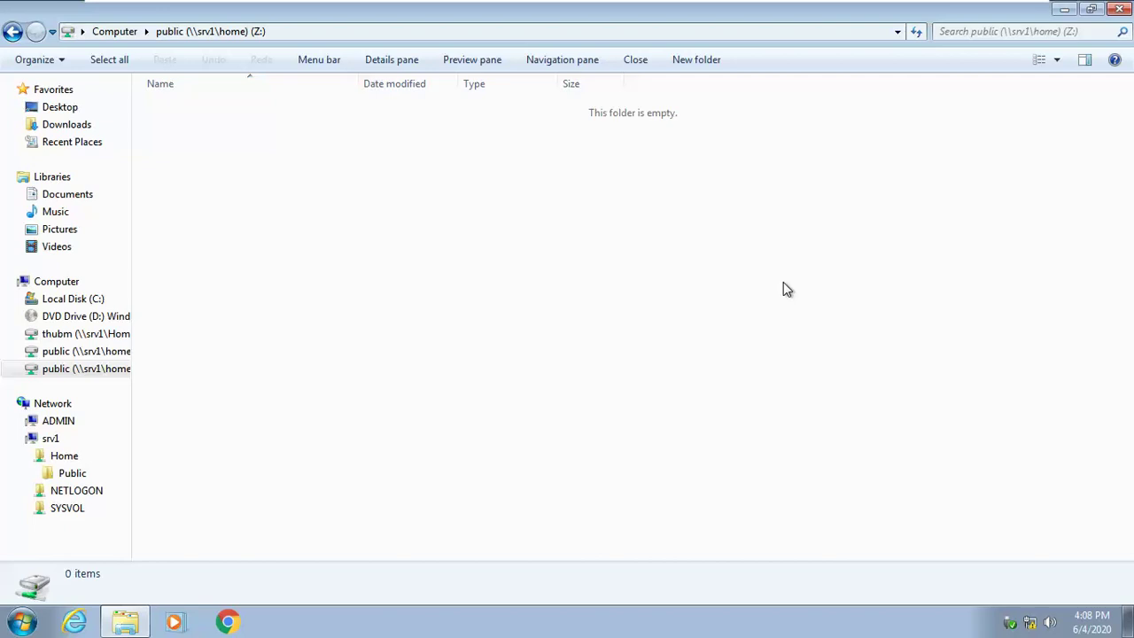
Step: Look at the host's assignment whiteboard photo, then return to the Windows 7 client
{"action": "left_click", "coordinate": [606, 7]}
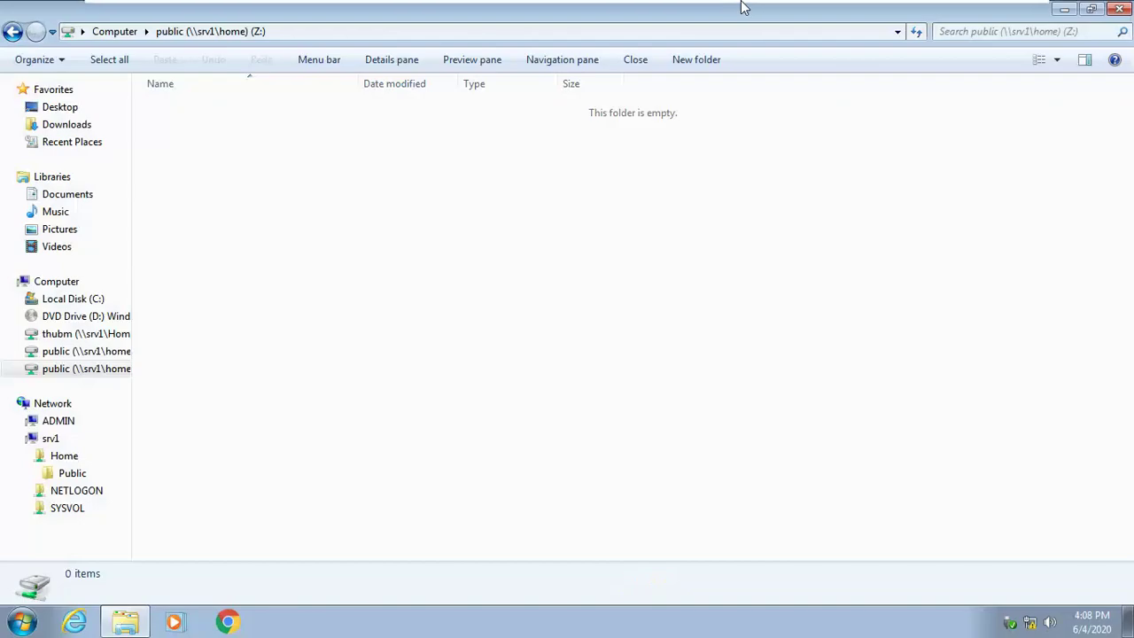
{"action": "mouse_move", "coordinate": [730, 24]}
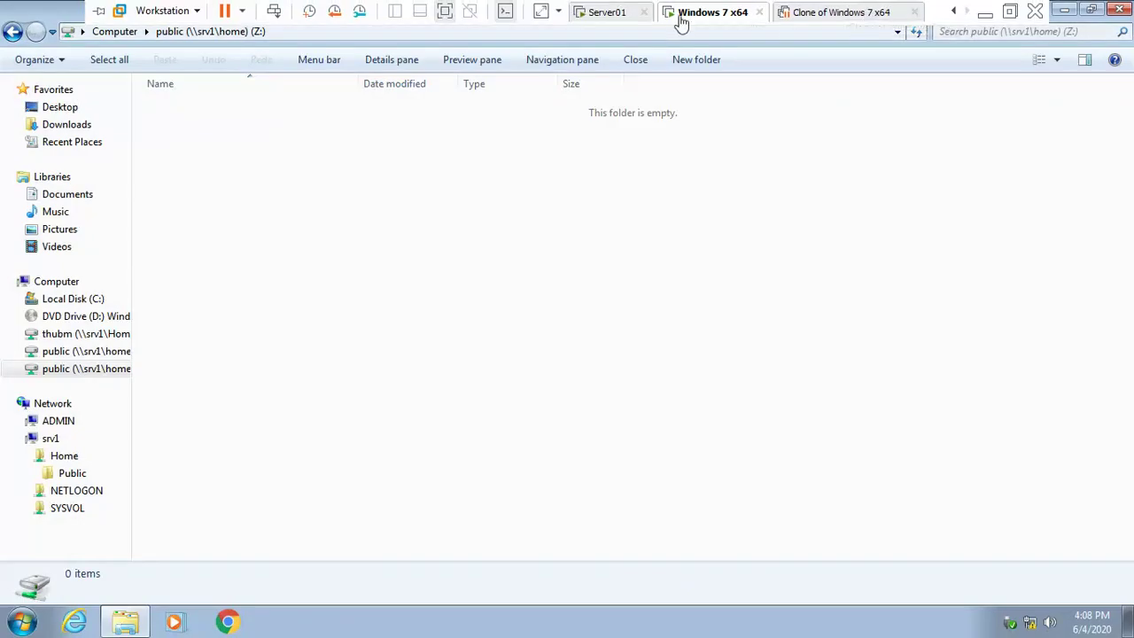
{"action": "left_click", "coordinate": [608, 18]}
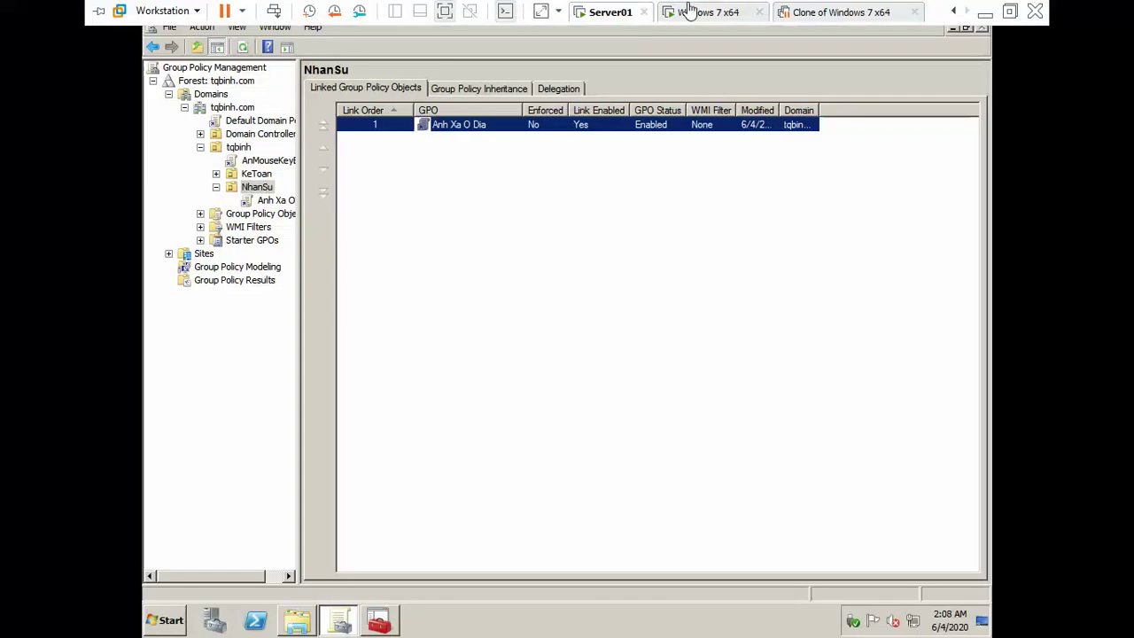
{"action": "left_click", "coordinate": [693, 13]}
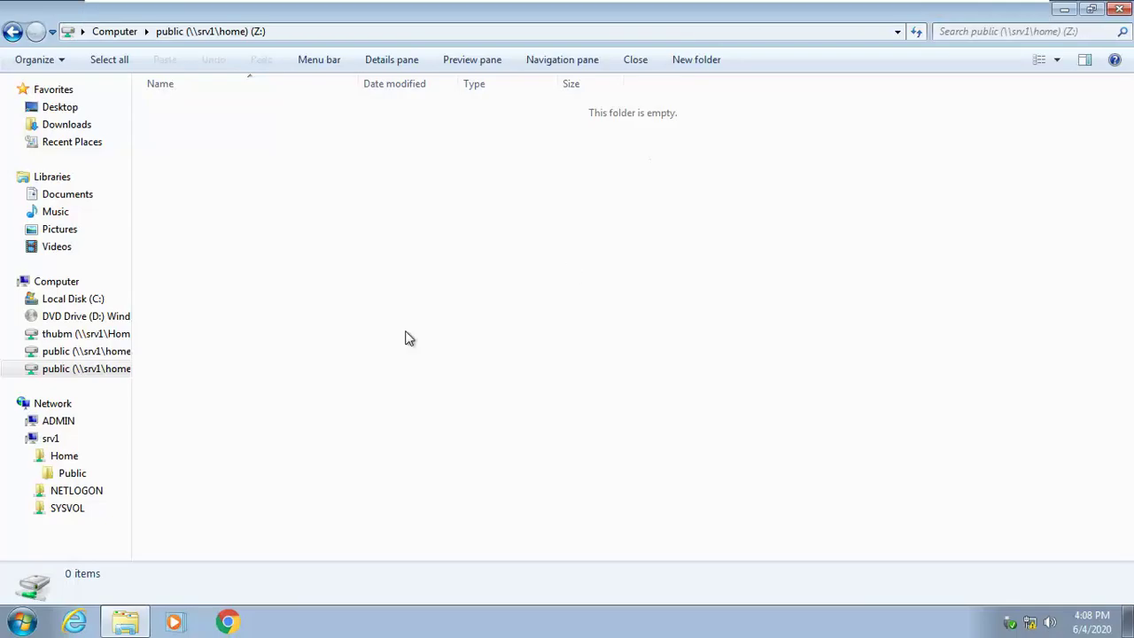
Step: Open the local C: drive, return to the drive list, then switch to Server01
{"action": "left_click", "coordinate": [69, 301]}
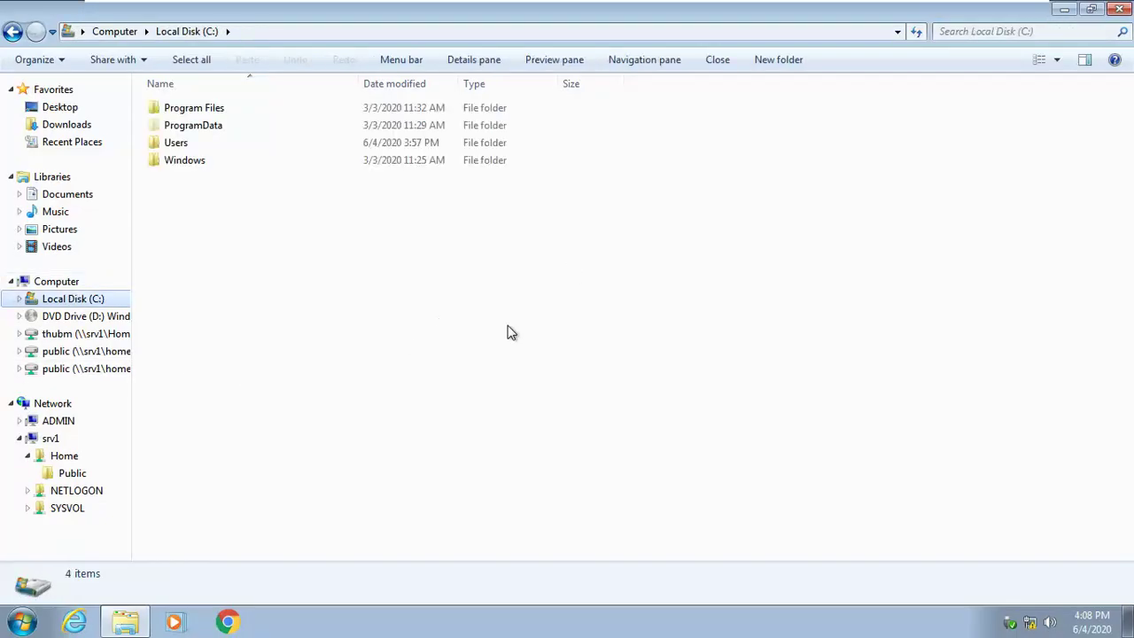
{"action": "left_click", "coordinate": [69, 282]}
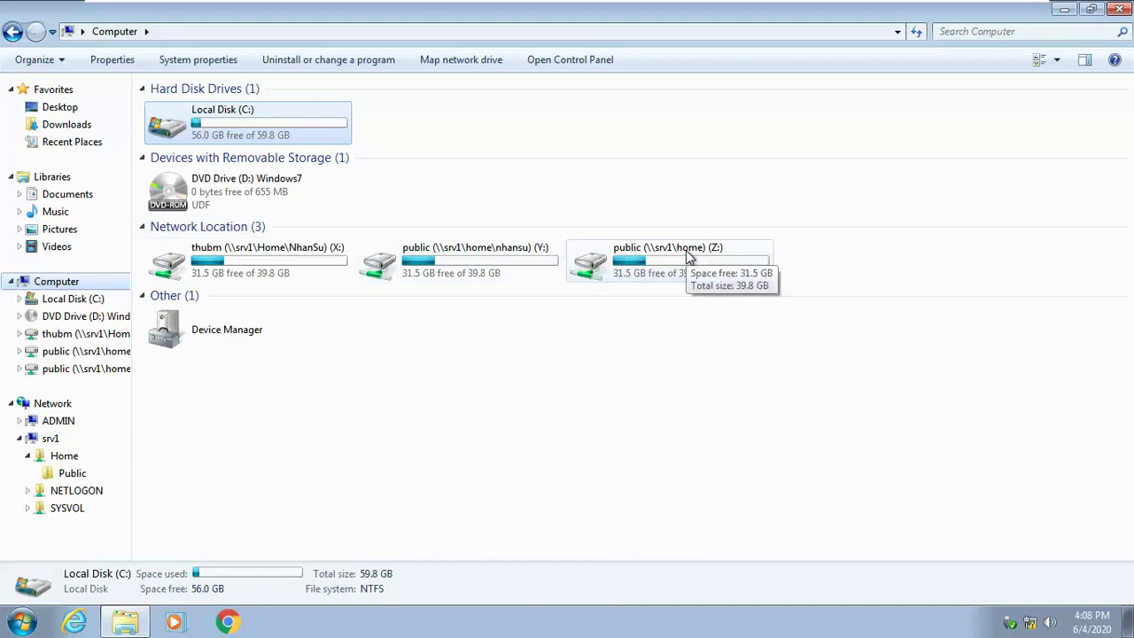
{"action": "mouse_move", "coordinate": [658, 4]}
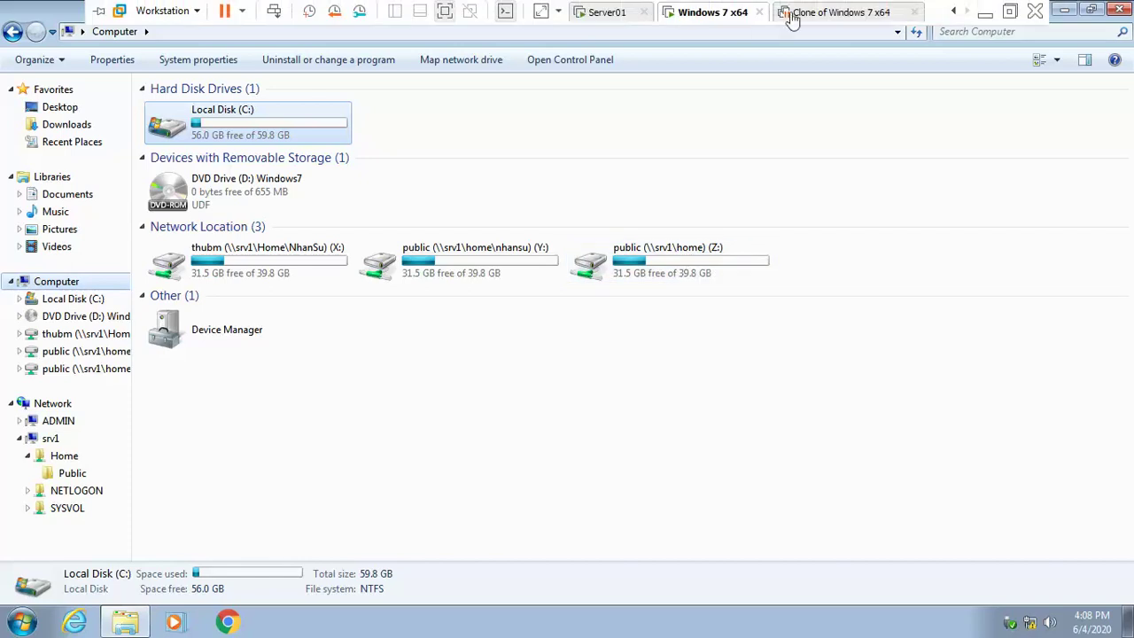
{"action": "left_click", "coordinate": [609, 14]}
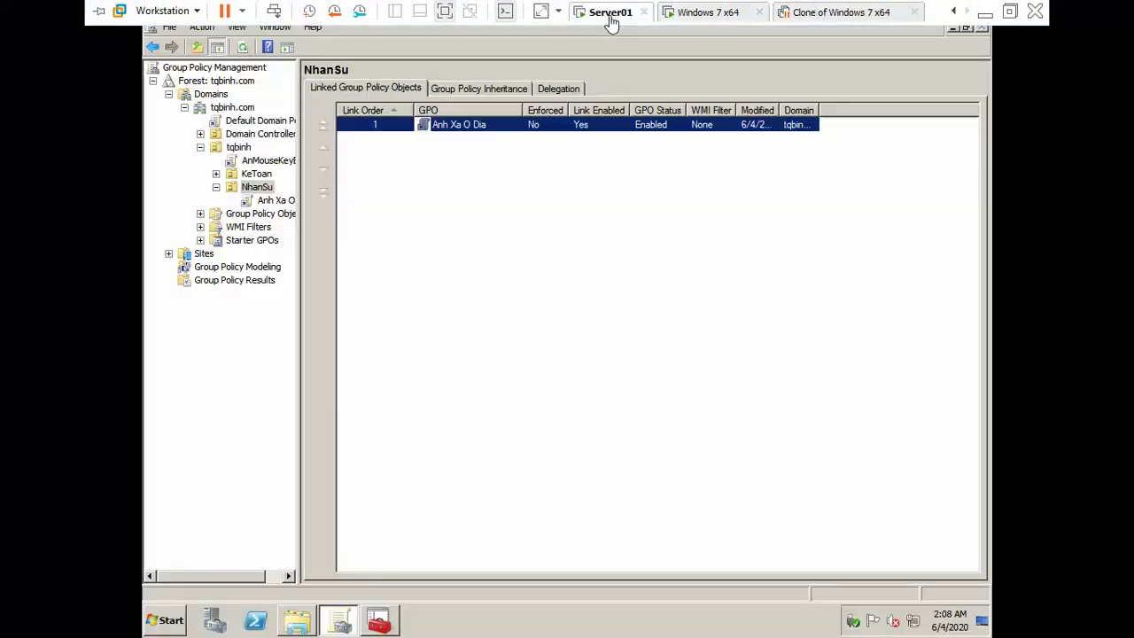
Step: Create a GPO named AnhXaODia in the domain and link it to the KeToan OU
{"action": "left_click", "coordinate": [257, 177]}
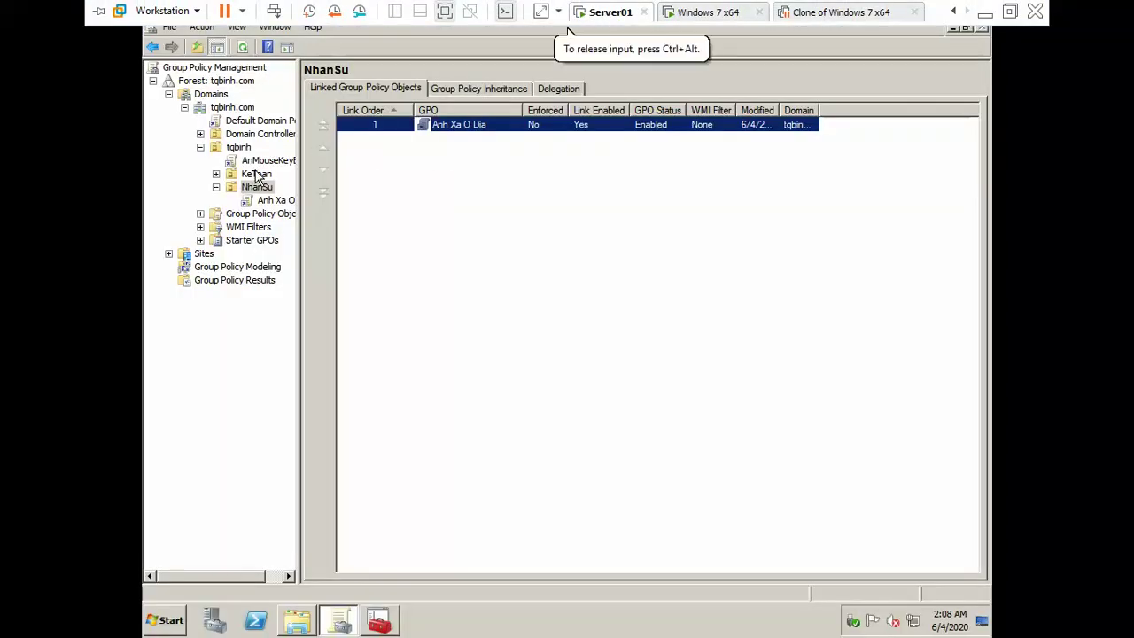
{"action": "left_click", "coordinate": [257, 175]}
{"action": "right_click", "coordinate": [259, 176]}
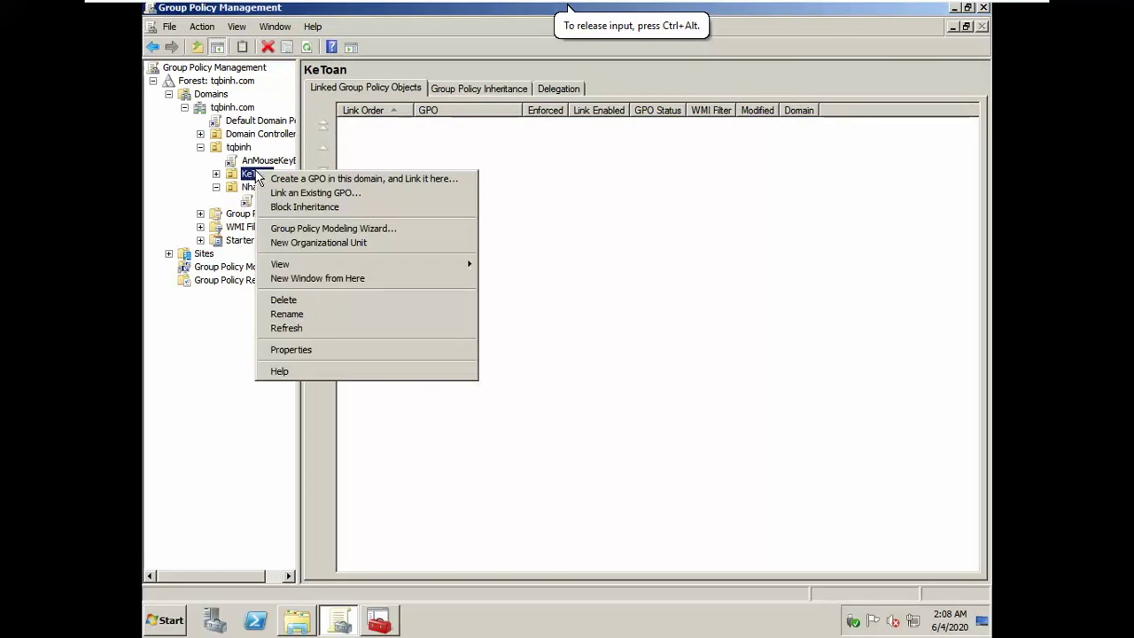
{"action": "left_click", "coordinate": [266, 178]}
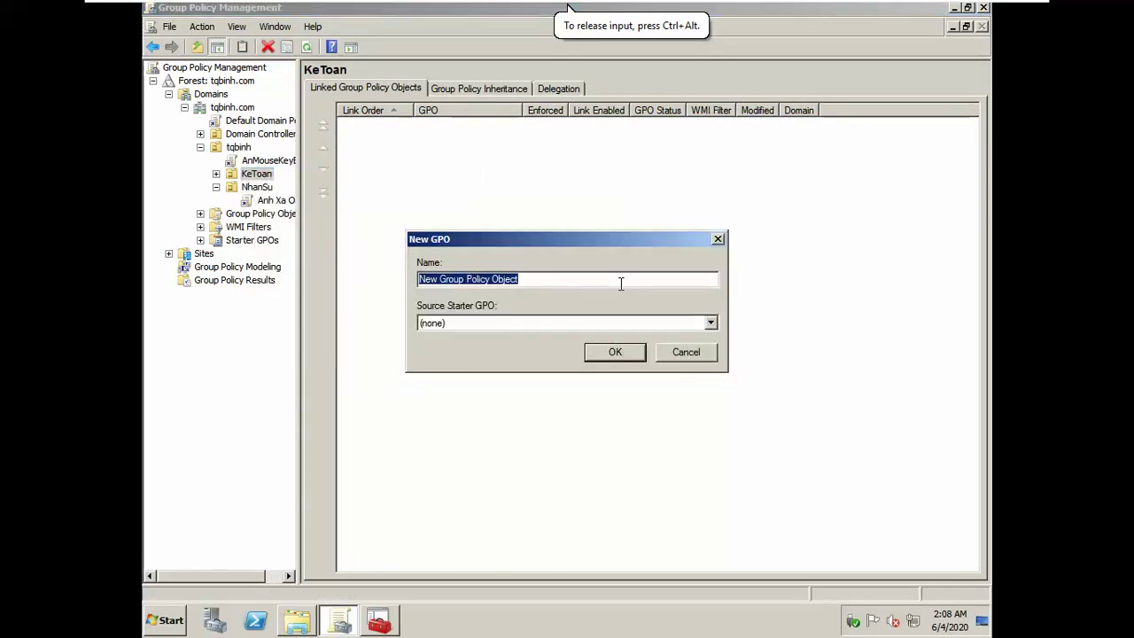
{"action": "type", "text": "An"}
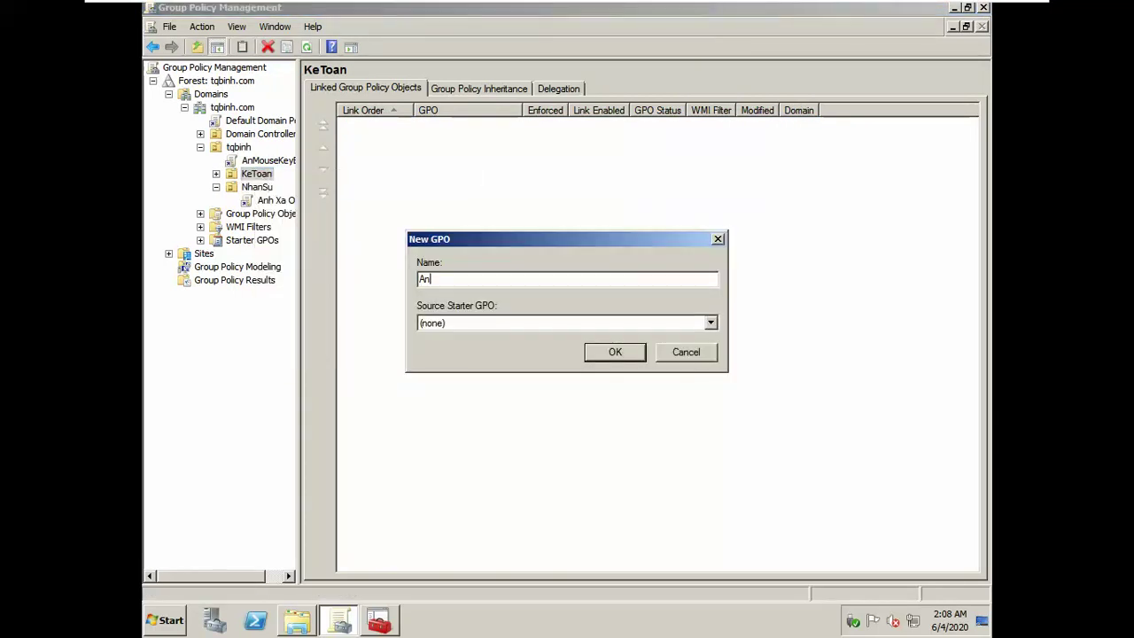
{"action": "type", "text": "hXaODia"}
{"action": "key", "text": "Return"}
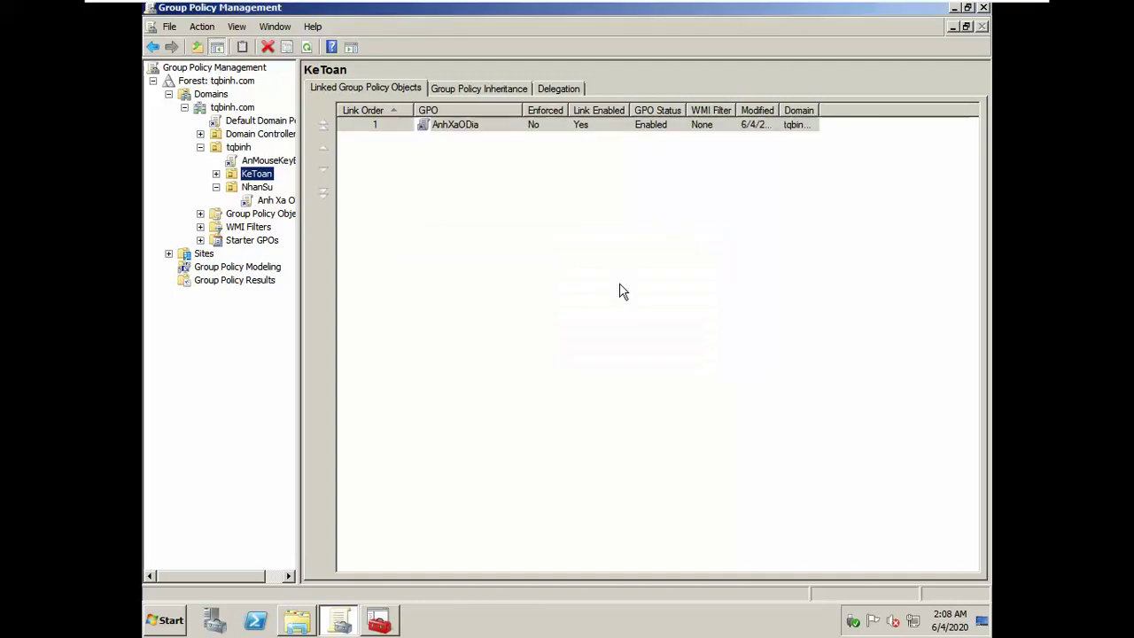
Step: Edit AnhXaODia and open the User Configuration Logon script properties
{"action": "right_click", "coordinate": [435, 130]}
{"action": "left_click", "coordinate": [450, 139]}
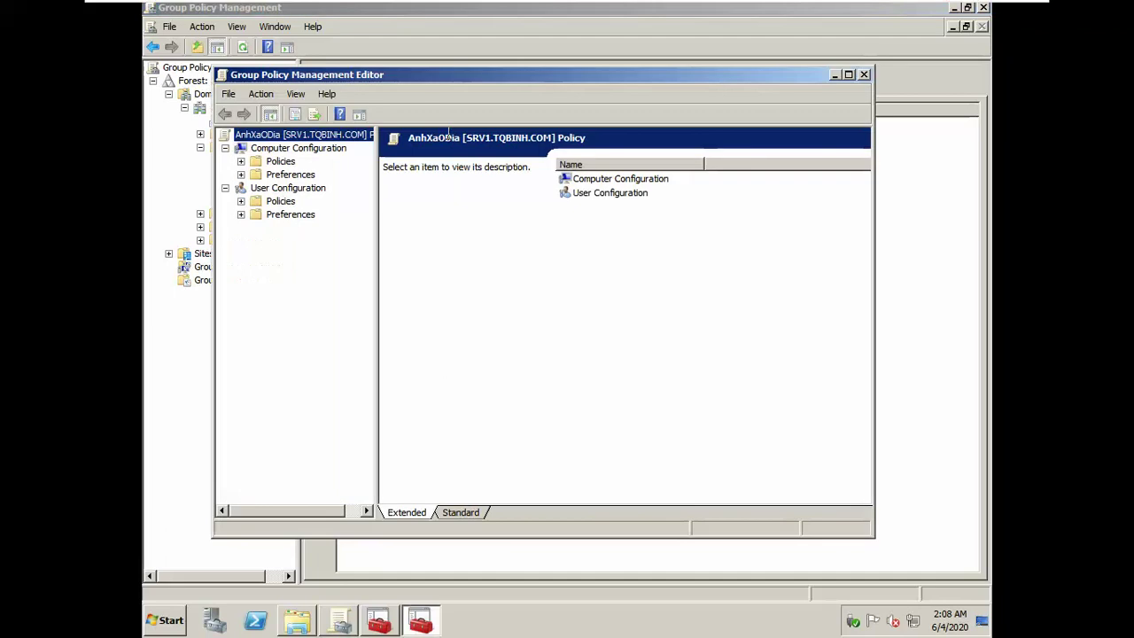
{"action": "double_click", "coordinate": [275, 203]}
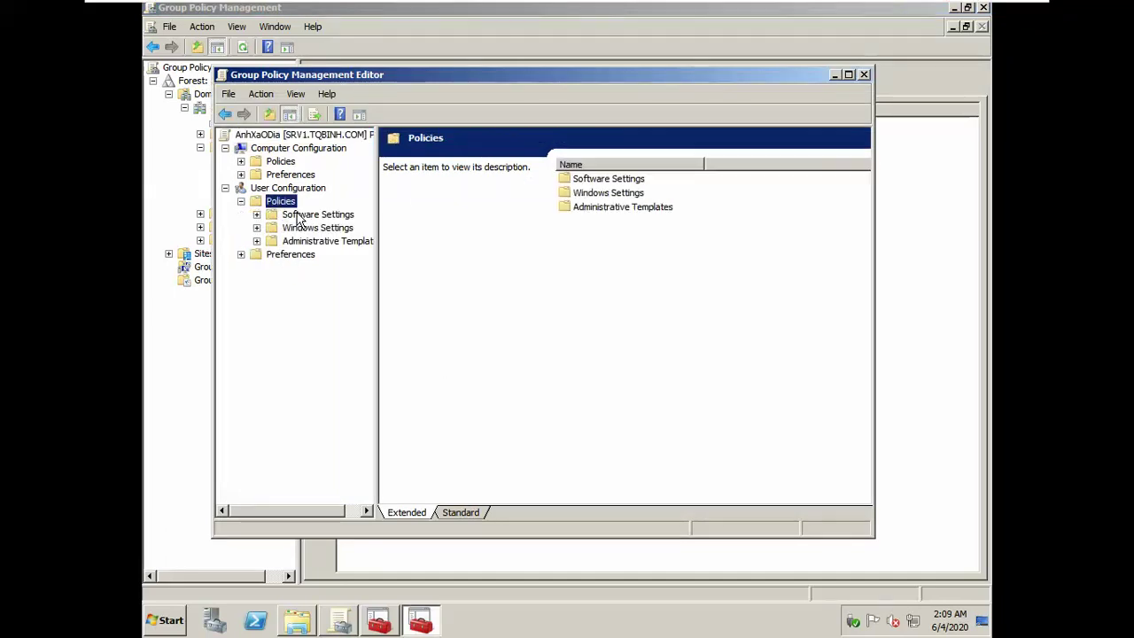
{"action": "double_click", "coordinate": [306, 227]}
{"action": "left_click", "coordinate": [312, 241]}
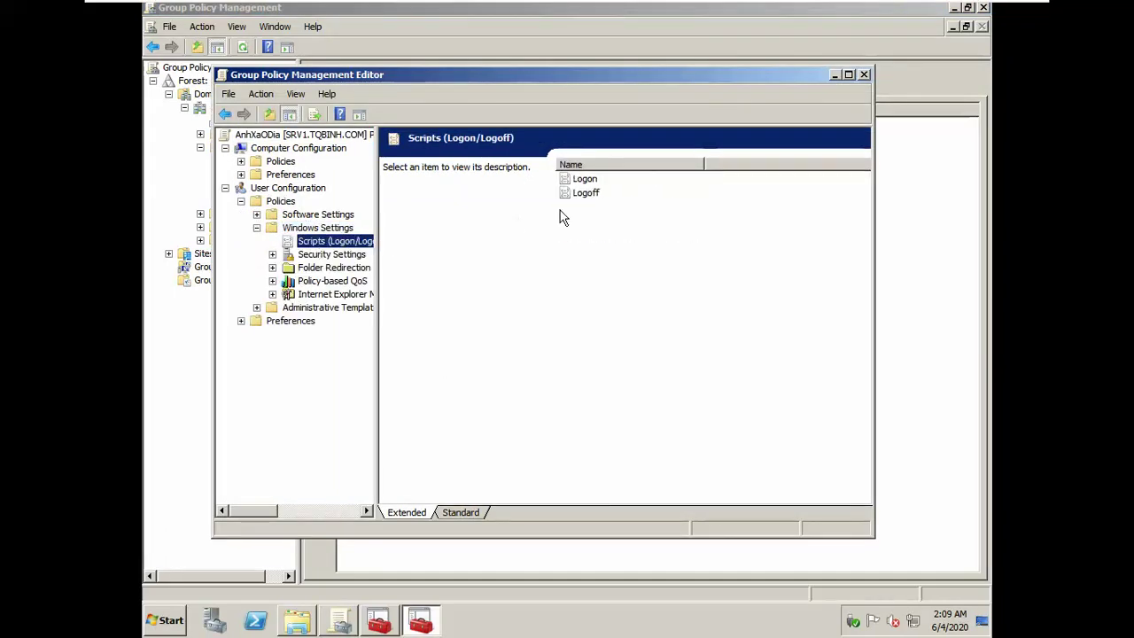
{"action": "double_click", "coordinate": [587, 183]}
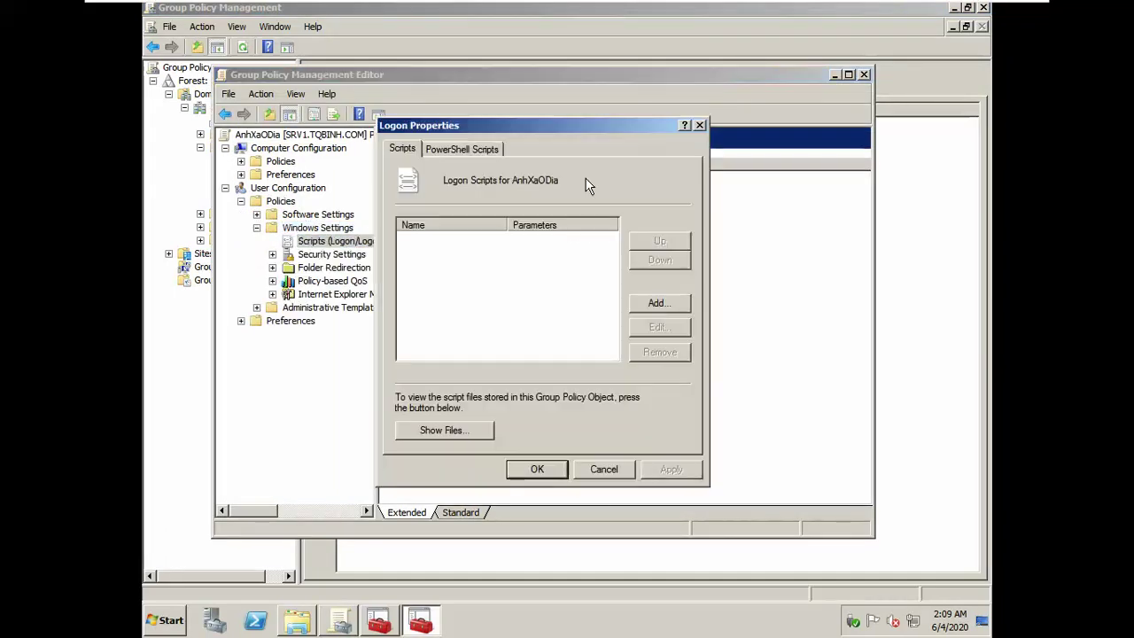
Step: Paste logon_AnhXaODia.bat into the GPO's logon script folder
{"action": "left_click", "coordinate": [651, 304]}
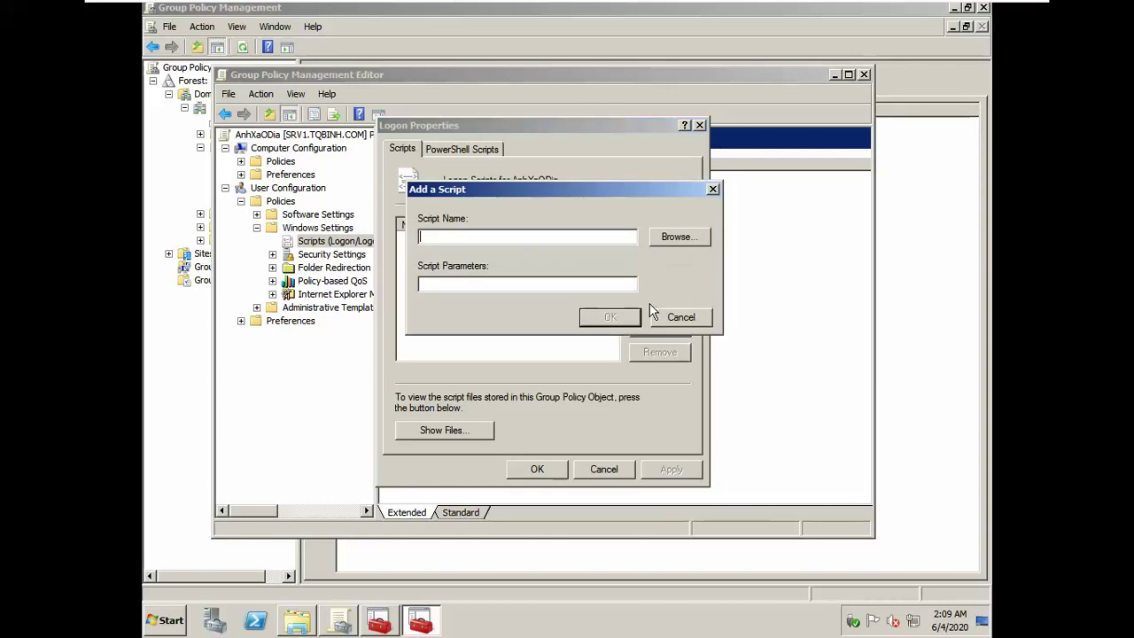
{"action": "left_click", "coordinate": [667, 241]}
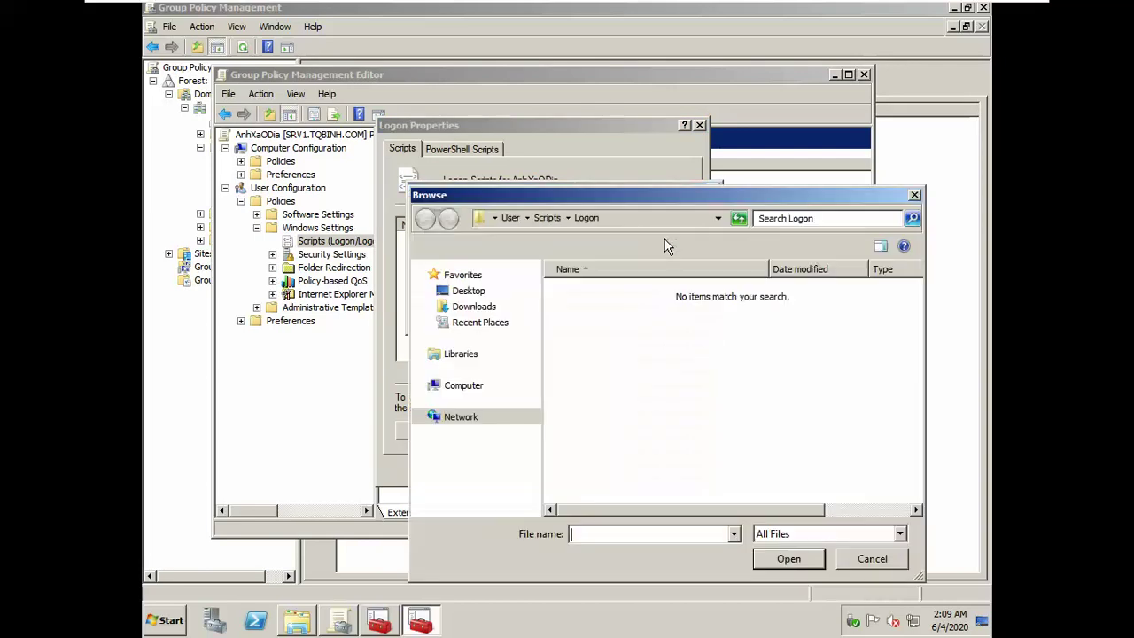
{"action": "right_click", "coordinate": [628, 338]}
{"action": "left_click", "coordinate": [654, 409]}
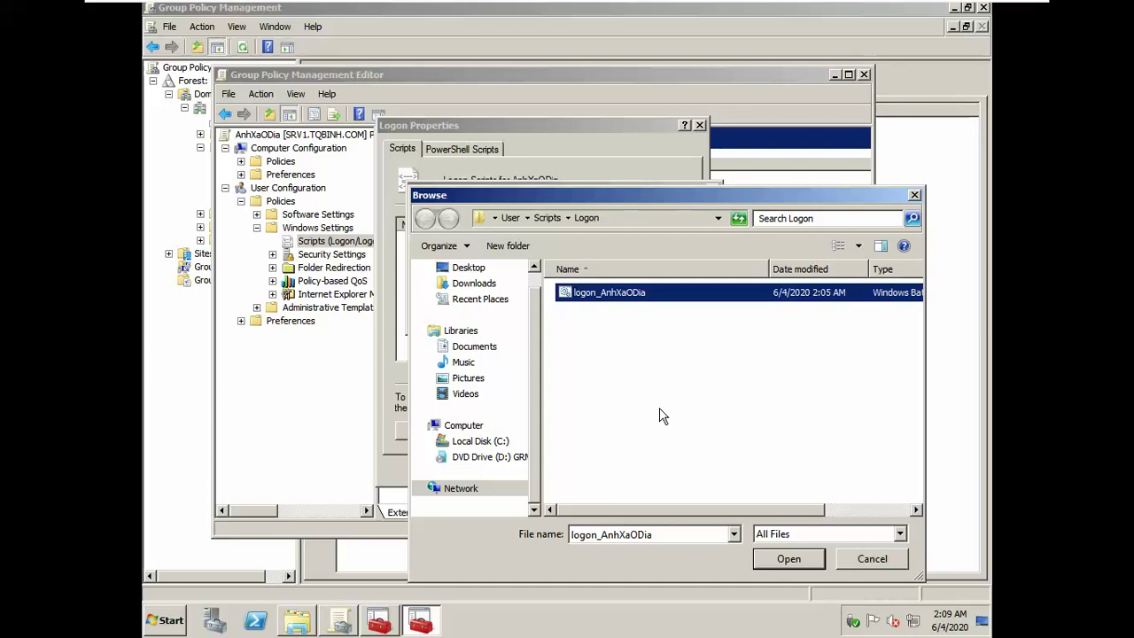
Step: Edit logon_AnhXaODia.bat to change nhansu to ketoan in the Y: mapping, and save
{"action": "right_click", "coordinate": [665, 294]}
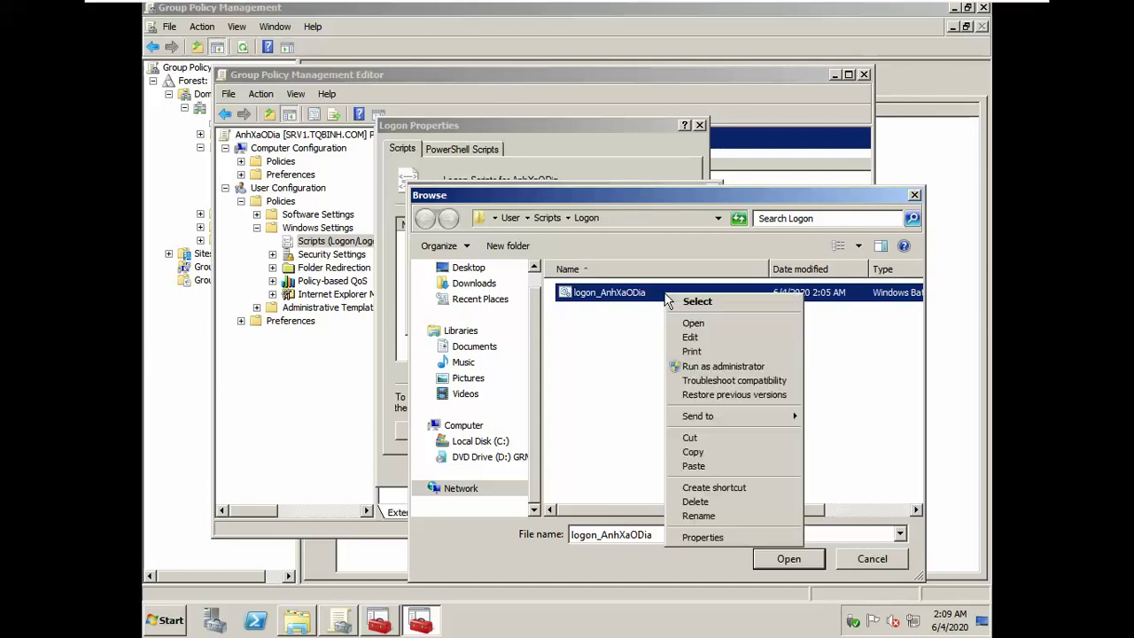
{"action": "left_click", "coordinate": [689, 338]}
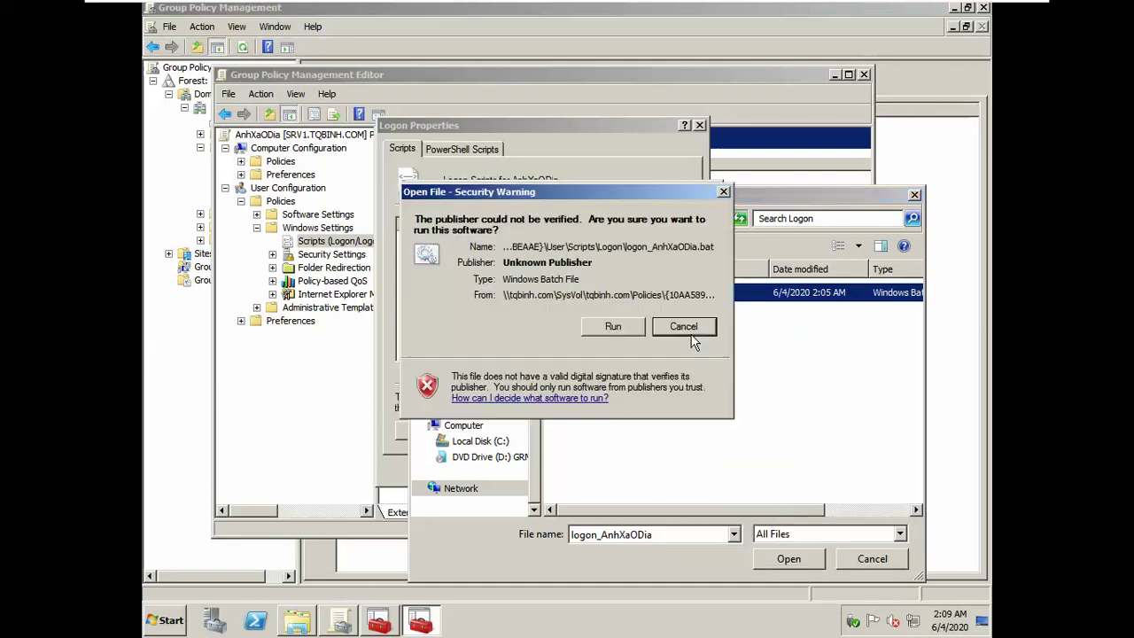
{"action": "left_click", "coordinate": [612, 328]}
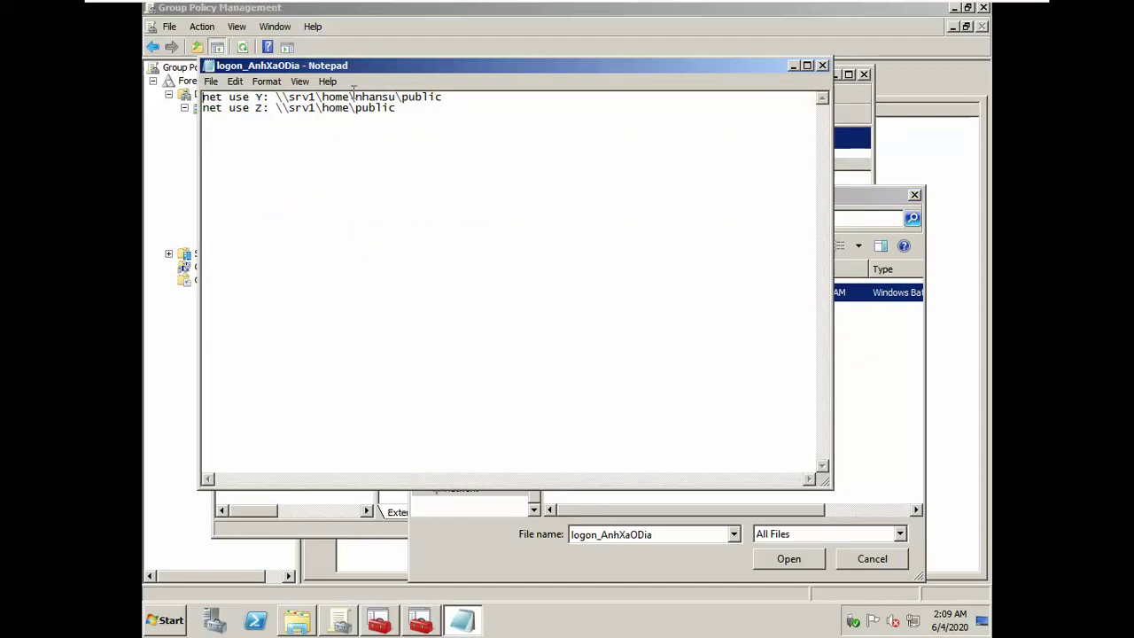
{"action": "double_click", "coordinate": [379, 100]}
{"action": "key", "text": "Right"}
{"action": "key", "text": "shift+Right"}
{"action": "key", "text": "shift+Left"}
{"action": "key", "text": "shift+Left"}
{"action": "key", "text": "shift+Left"}
{"action": "key", "text": "shift+Left"}
{"action": "key", "text": "shift+Left"}
{"action": "key", "text": "shift+Left"}
{"action": "key", "text": "shift+Left"}
{"action": "type", "text": "ketoan"}
{"action": "left_click", "coordinate": [822, 67]}
{"action": "left_click", "coordinate": [545, 330]}
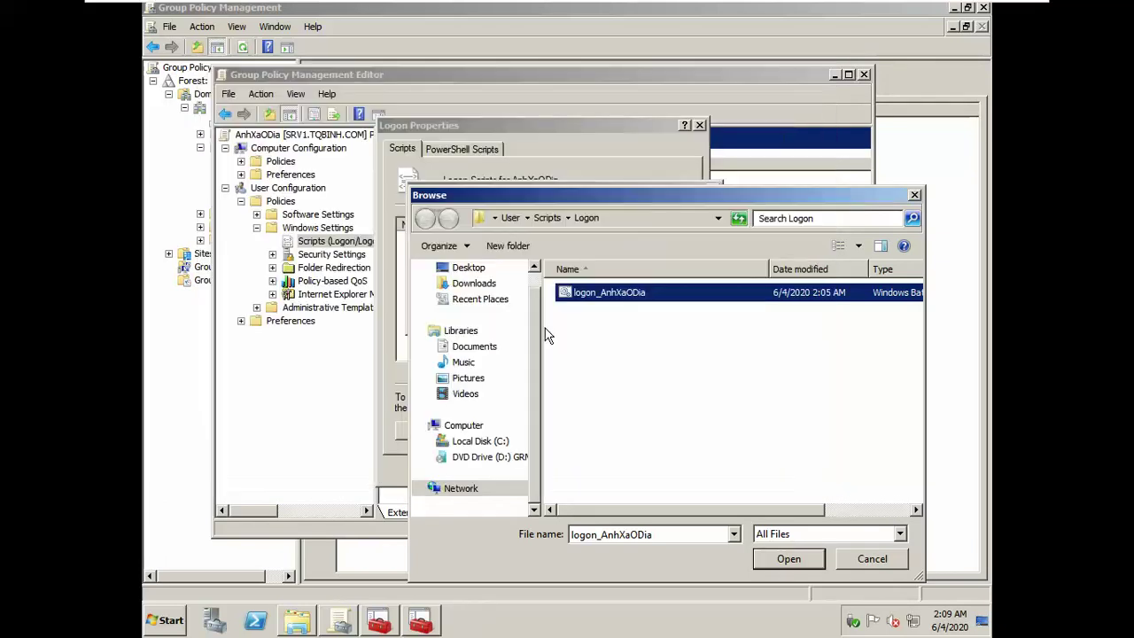
Step: Add logon_AnhXaODia.bat as the logon script, apply, and close the policy editor
{"action": "left_click", "coordinate": [787, 559]}
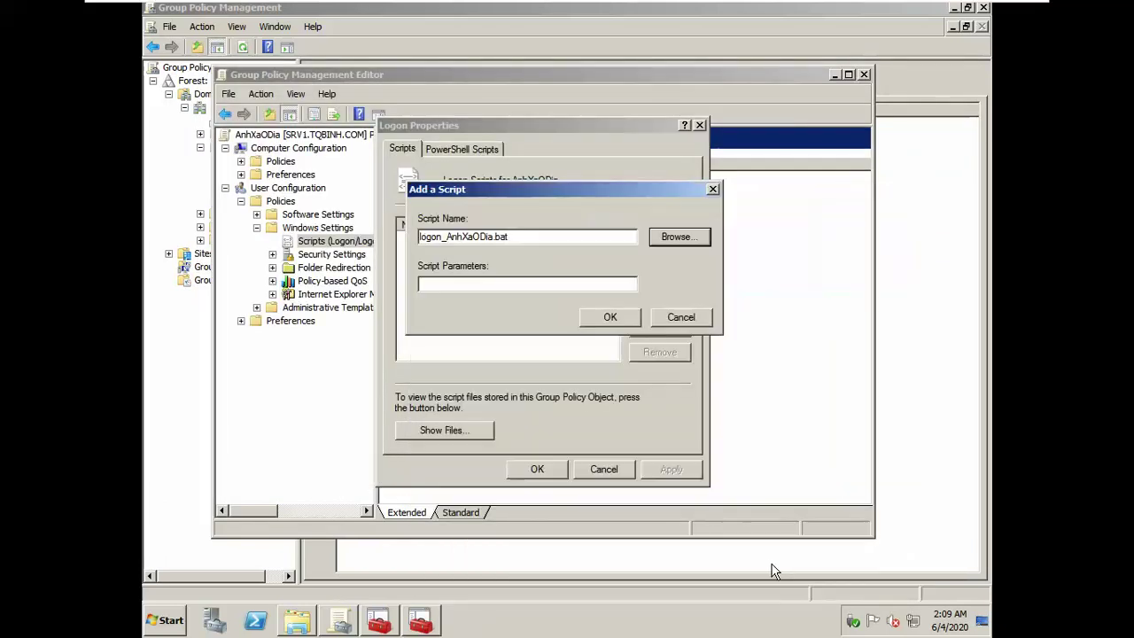
{"action": "left_click", "coordinate": [609, 317]}
{"action": "left_click", "coordinate": [669, 470]}
{"action": "left_click", "coordinate": [537, 469]}
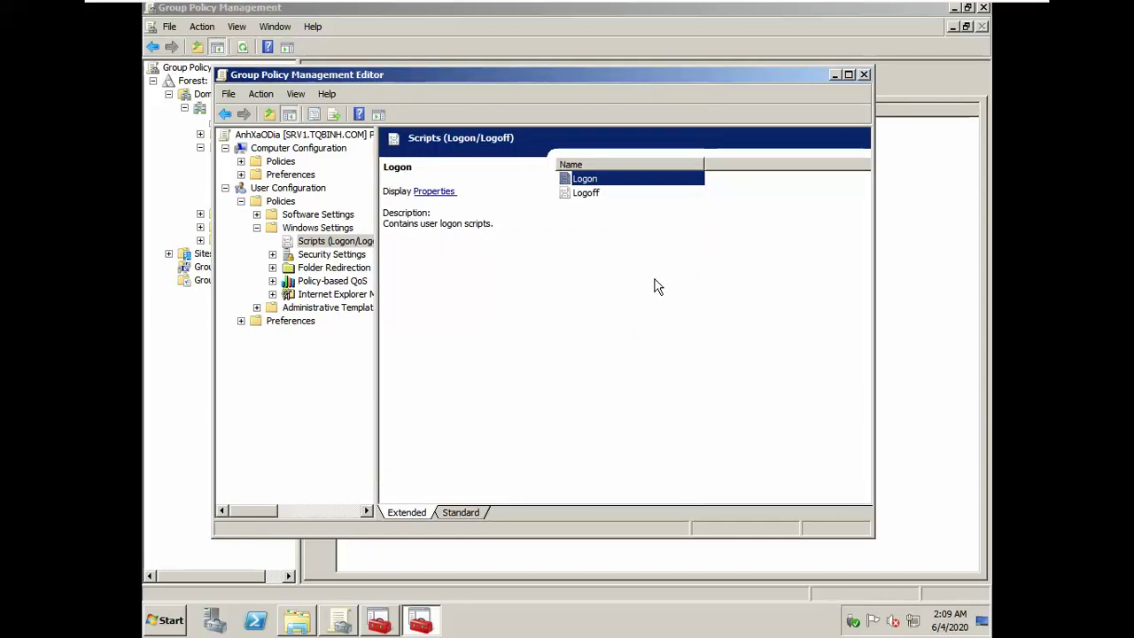
{"action": "left_click", "coordinate": [859, 73]}
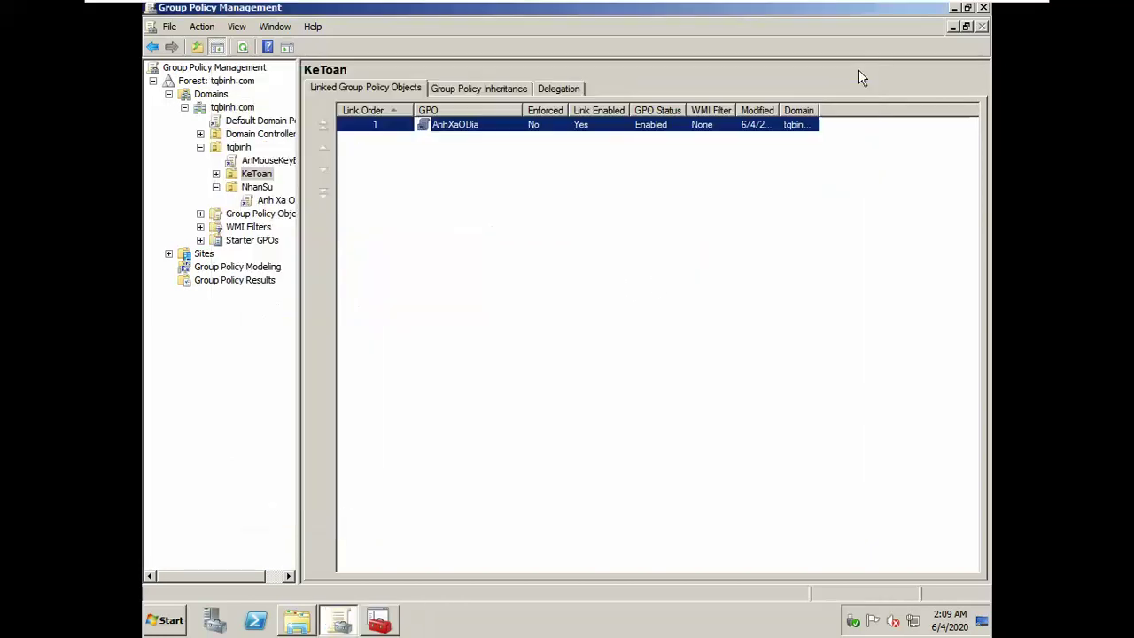
Step: Close the Group Policy console and editor, then run gpupdate /force on srv1
{"action": "left_click", "coordinate": [984, 7]}
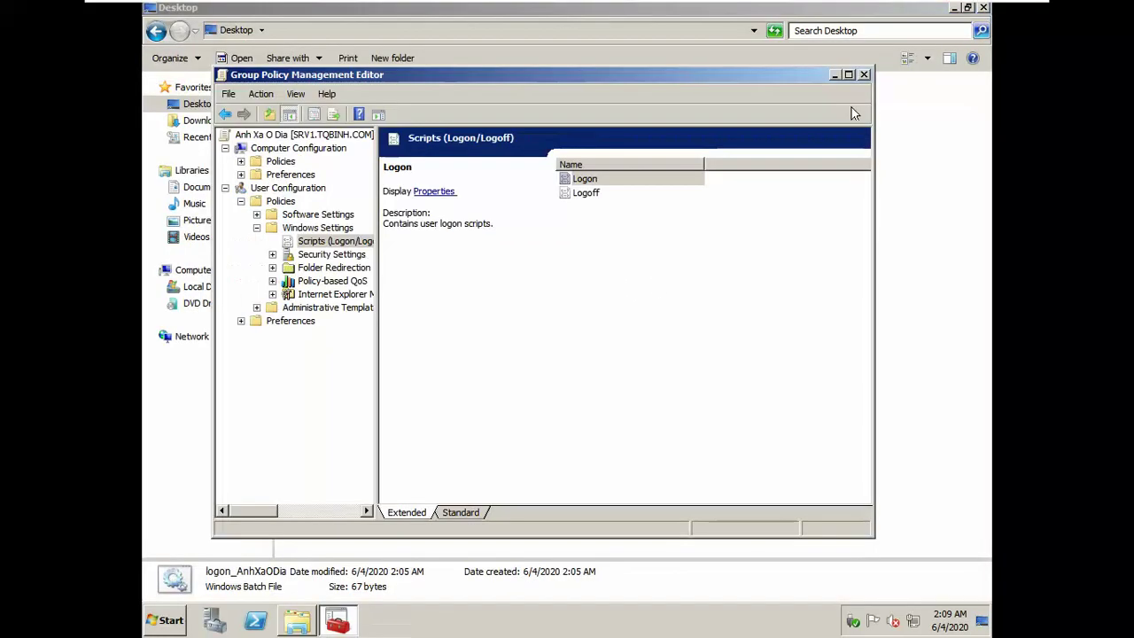
{"action": "left_click", "coordinate": [863, 75]}
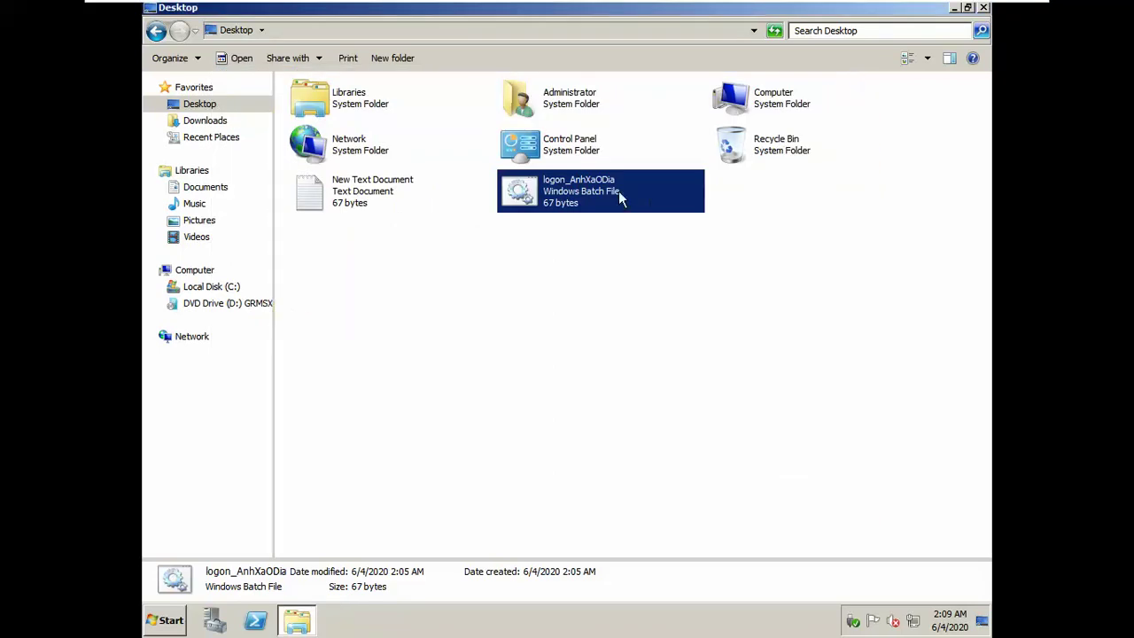
{"action": "key", "text": "super+r"}
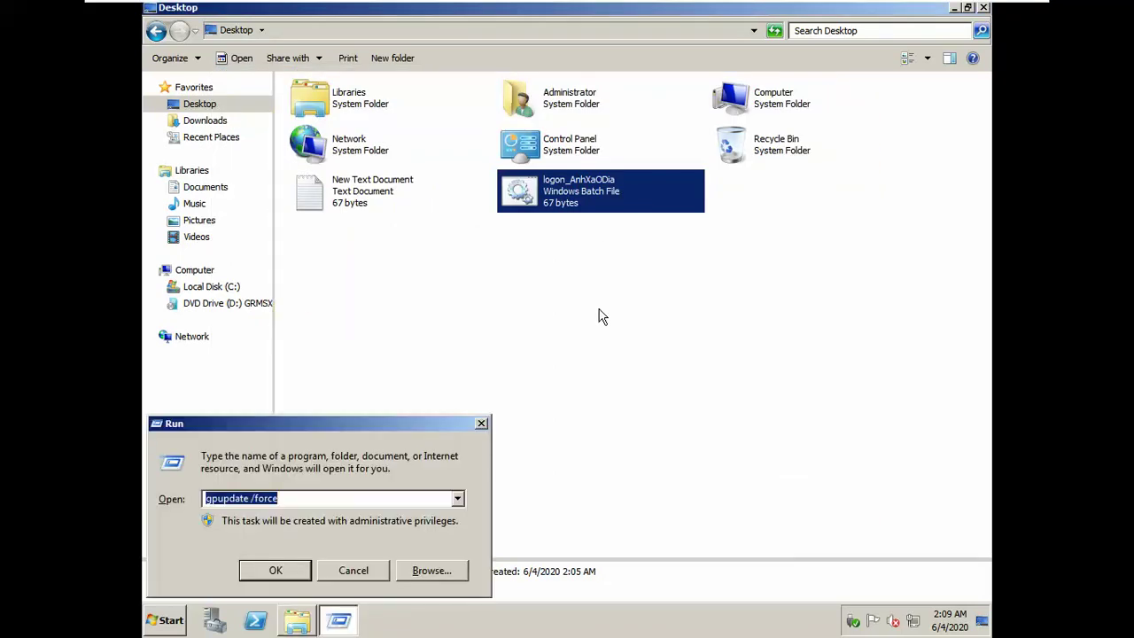
{"action": "left_click", "coordinate": [276, 568]}
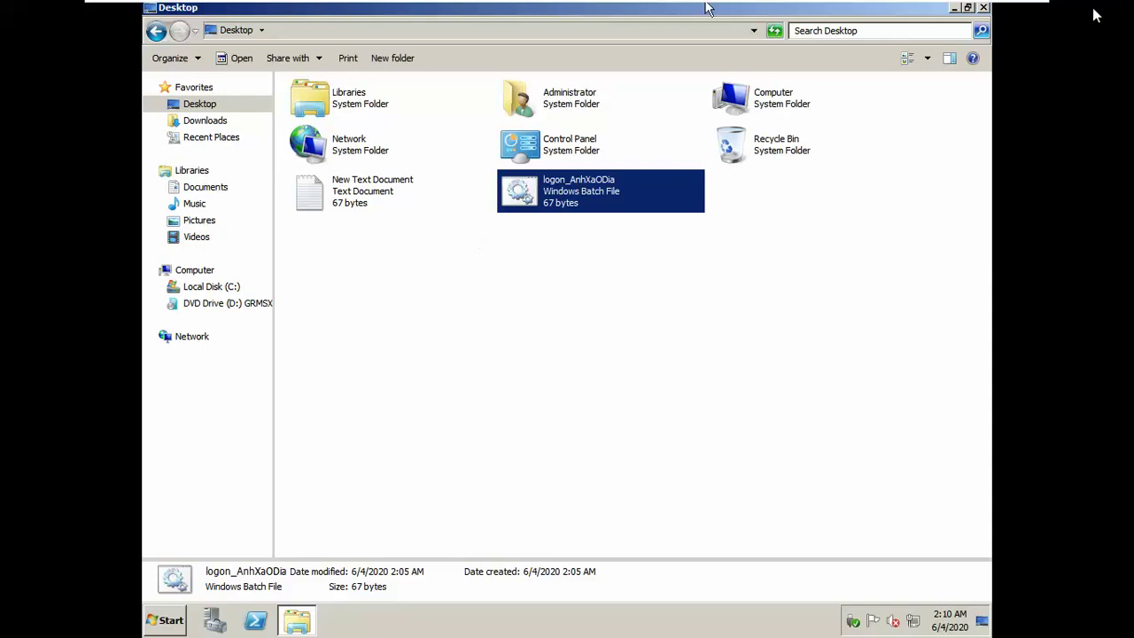
Step: Close the Desktop folder window and minimise the srv1 VM to the host
{"action": "left_click", "coordinate": [983, 8]}
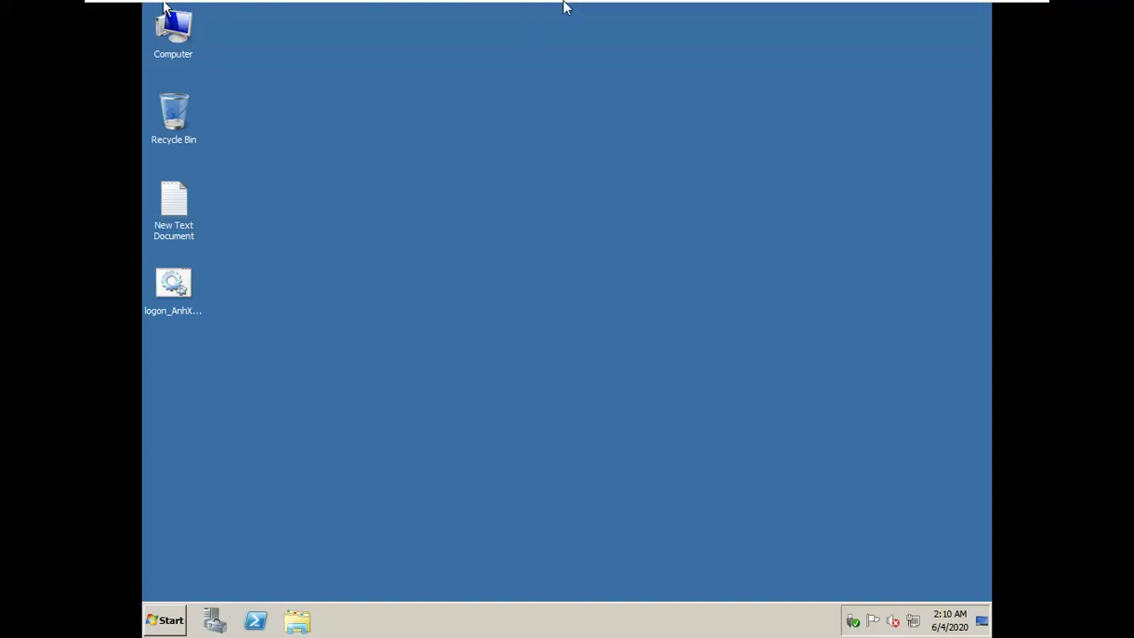
{"action": "mouse_move", "coordinate": [567, 1]}
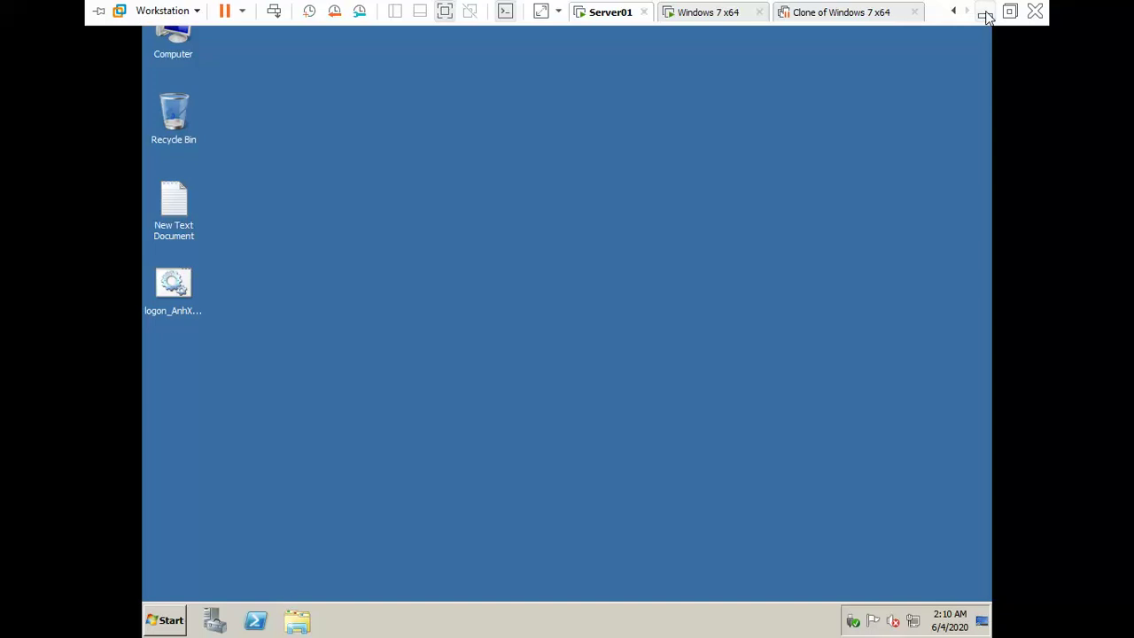
{"action": "left_click", "coordinate": [984, 13]}
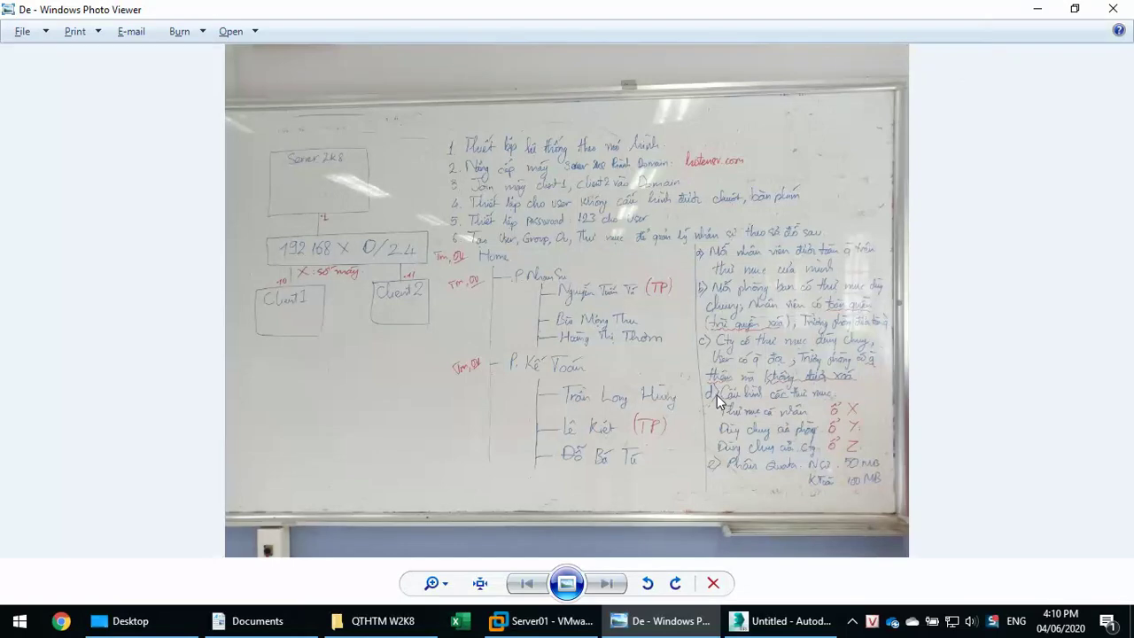